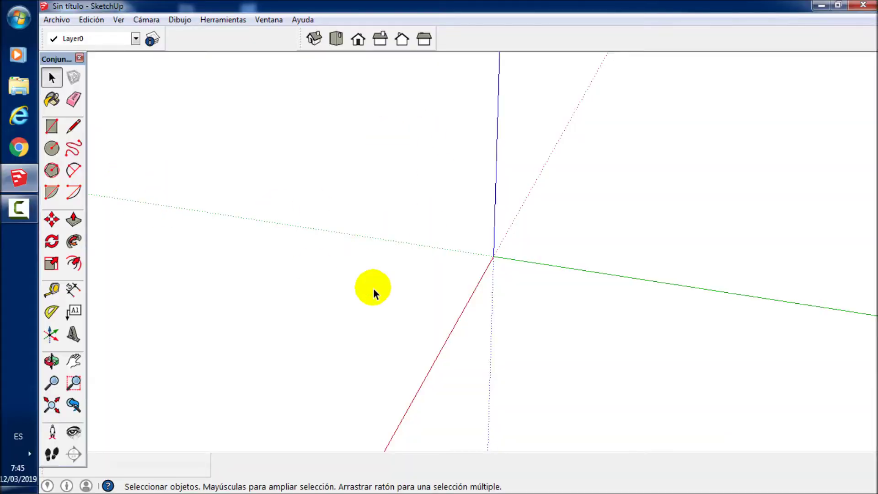
Step: Keep the model units as decimal centimetres with 0.00 length precision
click(269, 20)
click(288, 34)
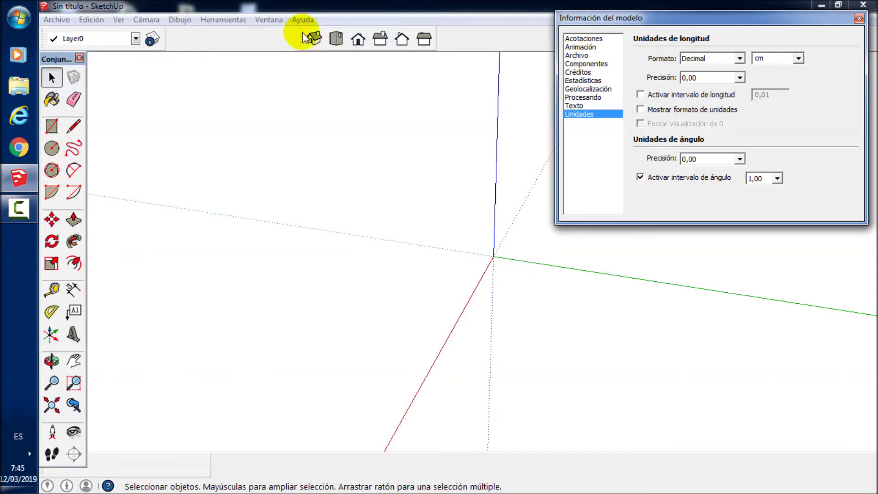
click(797, 59)
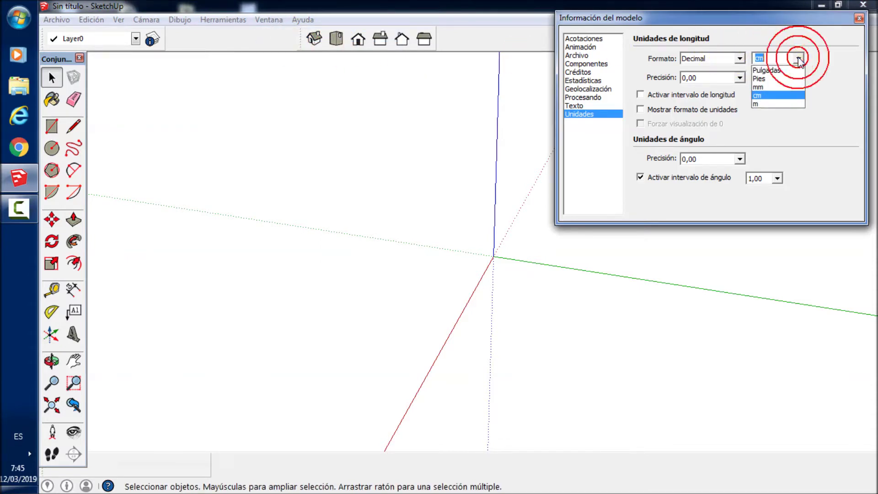
click(774, 95)
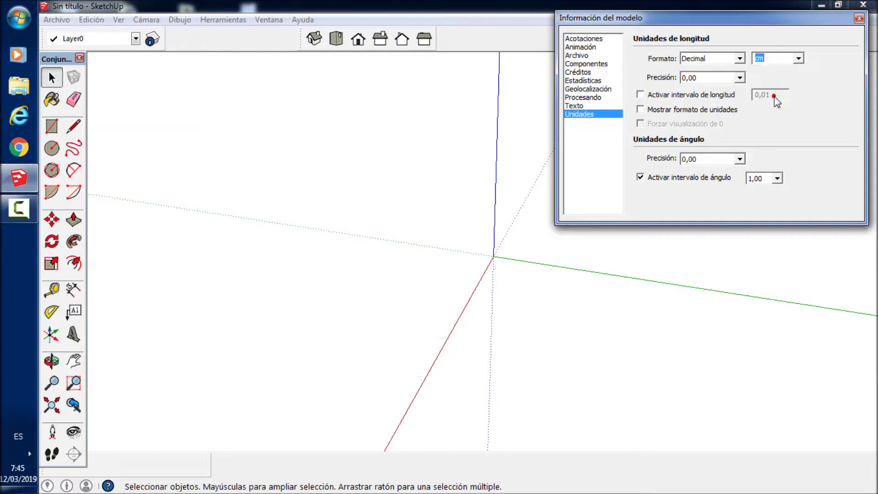
click(740, 77)
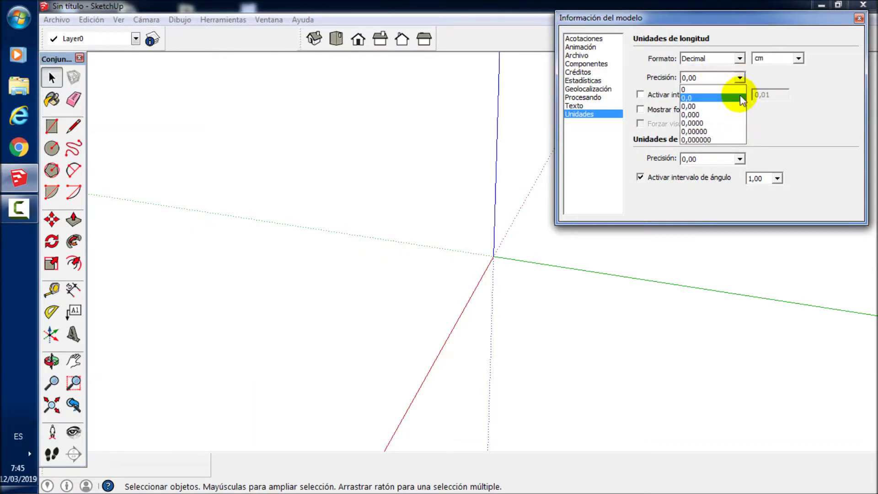
click(738, 107)
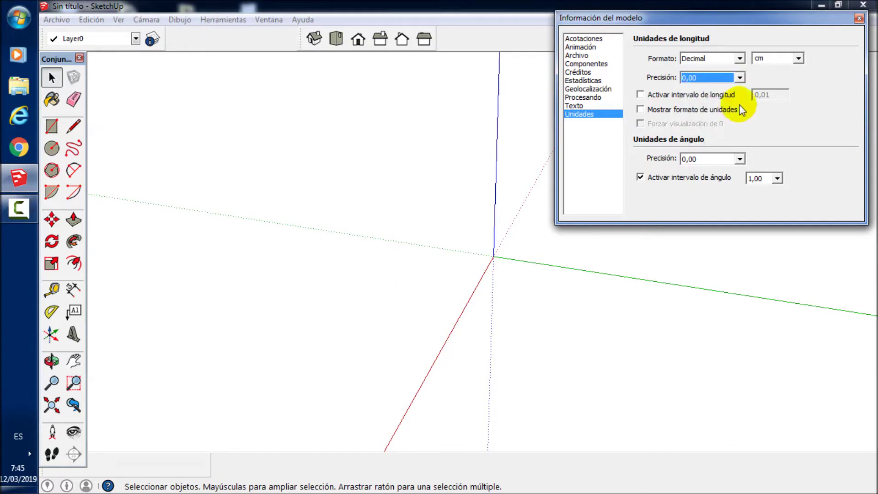
click(739, 58)
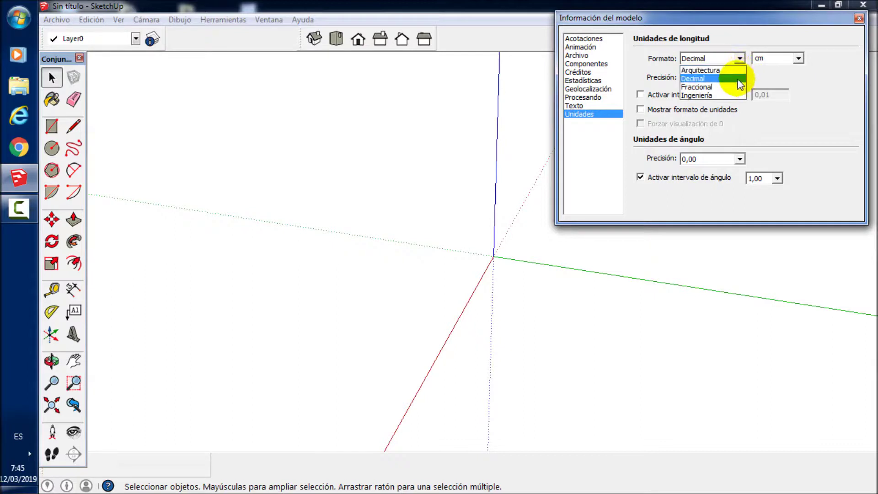
click(734, 78)
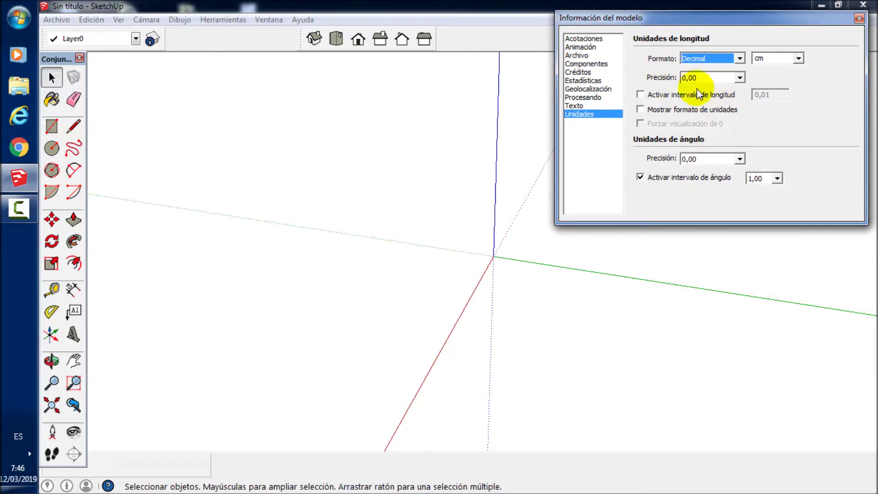
click(859, 19)
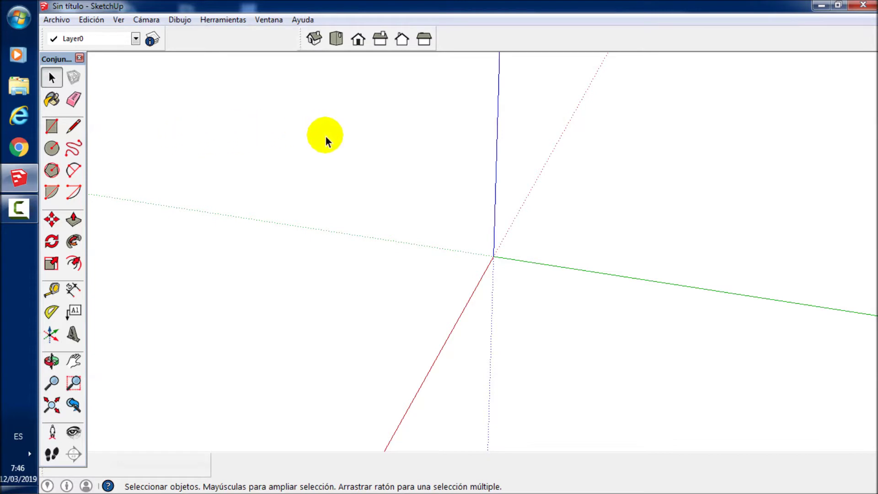
Step: Draw a 30 by 30 rectangle starting at the origin
key(r)
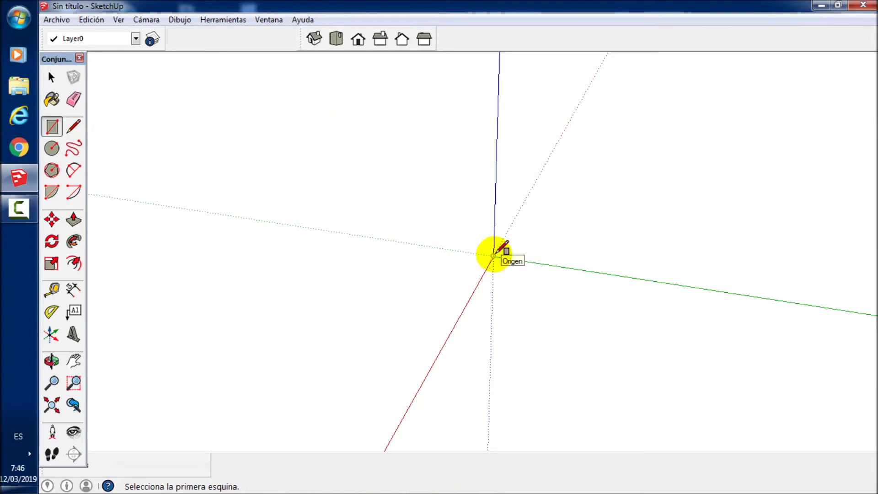
click(493, 256)
text(30;30)
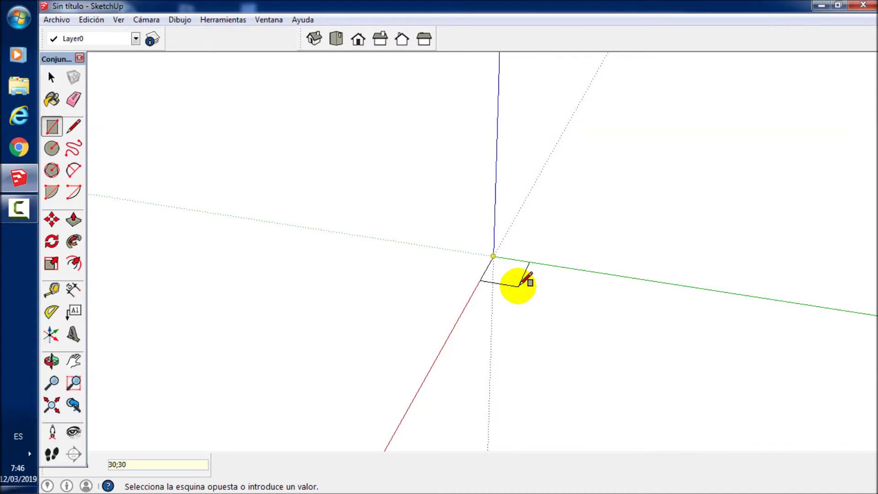
key(Return)
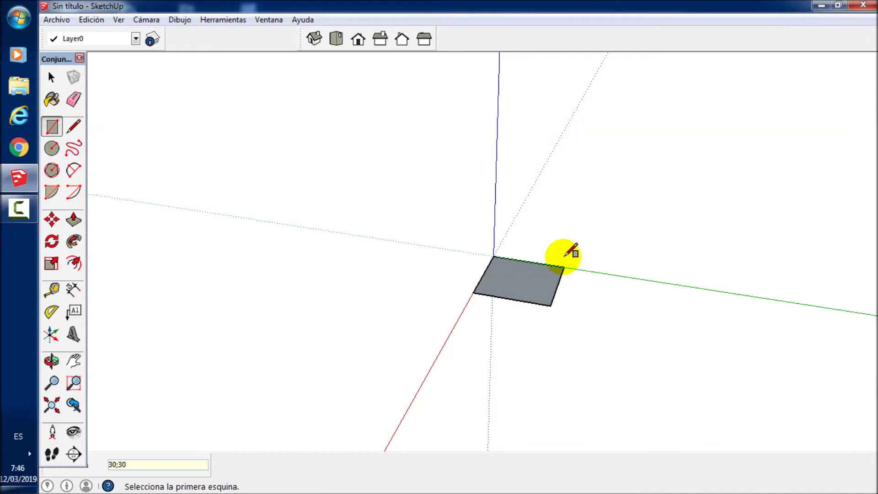
scroll(581, 264, up, 1)
middle_drag(554, 314, 676, 367)
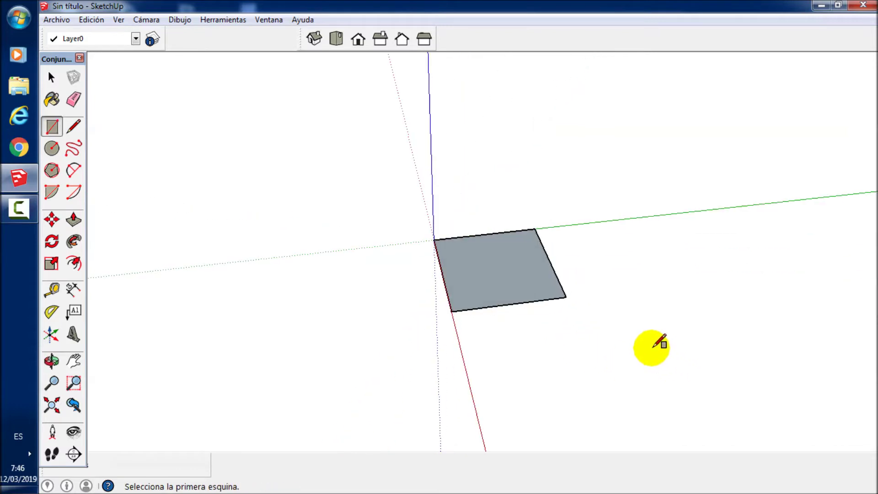
Step: Push-pull the square 41 upward into a box and select the whole box
key(p)
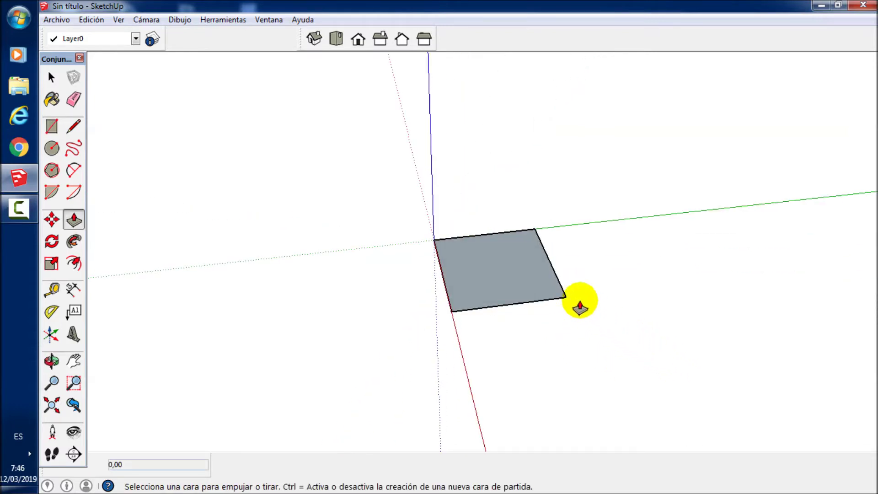
drag(511, 272, 518, 223)
text(41)
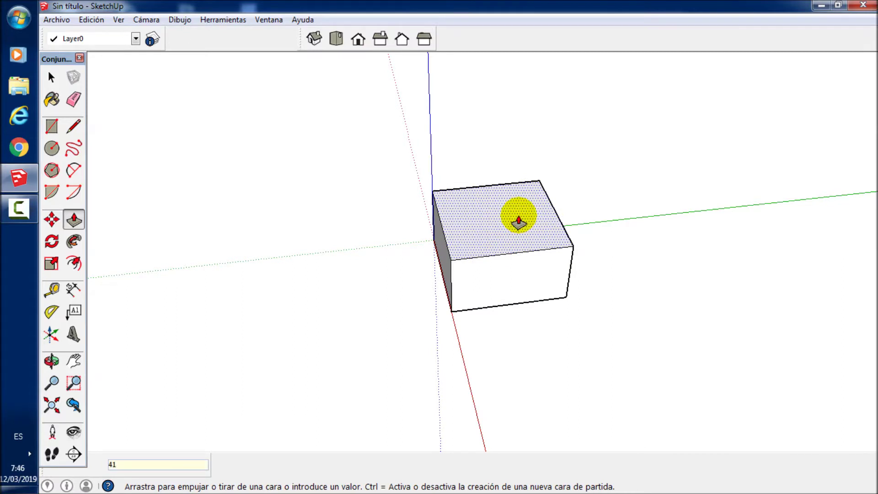
key(Return)
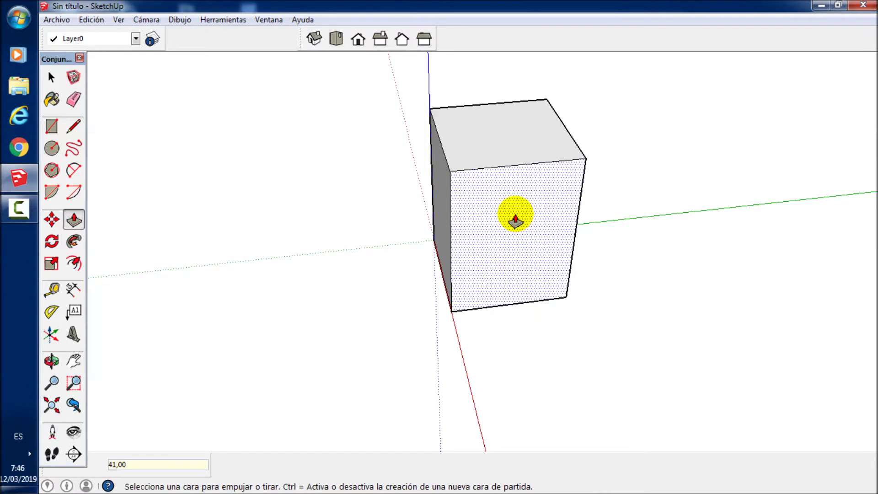
key(space)
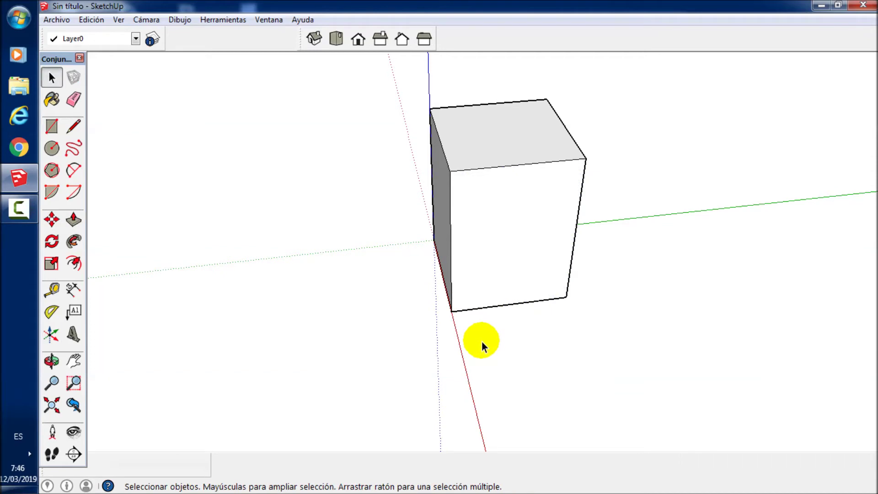
triple_click(482, 228)
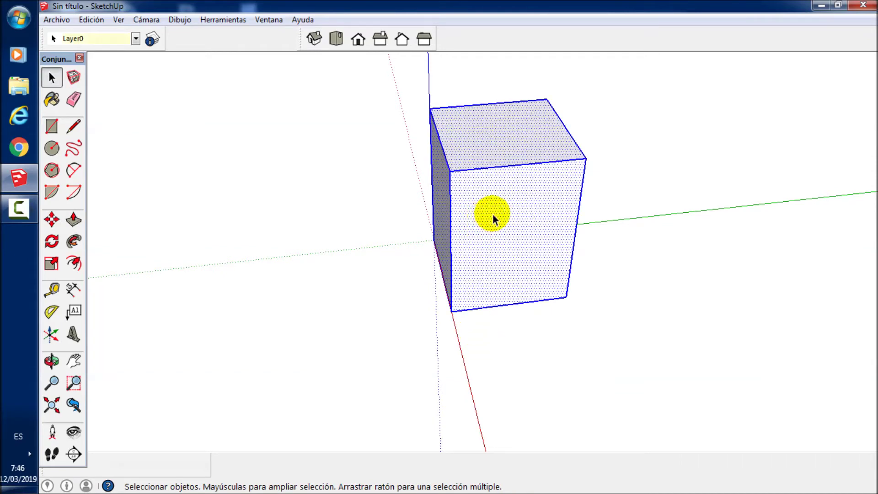
Step: Make the selected box a group (Crear grupo), then orbit and zoom to a front view
right_click(511, 259)
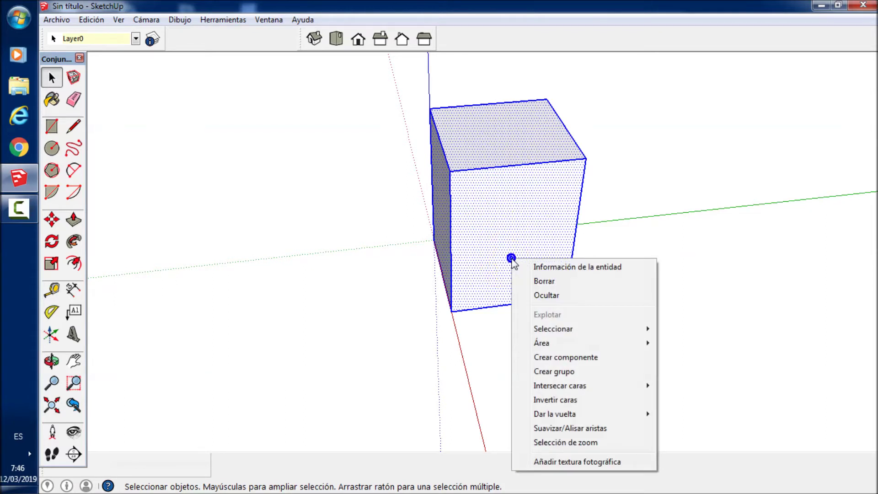
click(556, 371)
mouse_move(487, 329)
middle_down()
mouse_move(620, 290)
mouse_move(831, 211)
mouse_move(834, 201)
middle_up()
scroll(454, 165, up, 2)
scroll(455, 165, up, 2)
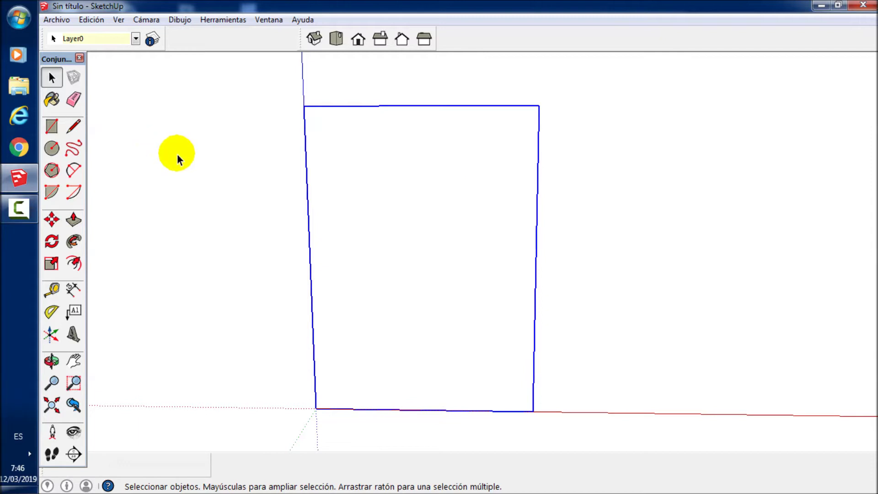
key(l)
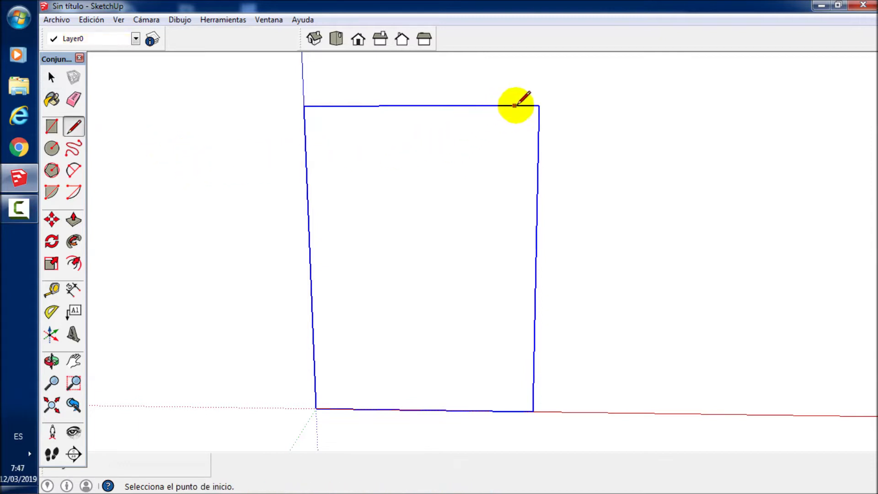
Step: Draw a top-right to bottom-left diagonal across the front face, retracing edges to close both triangles
click(539, 105)
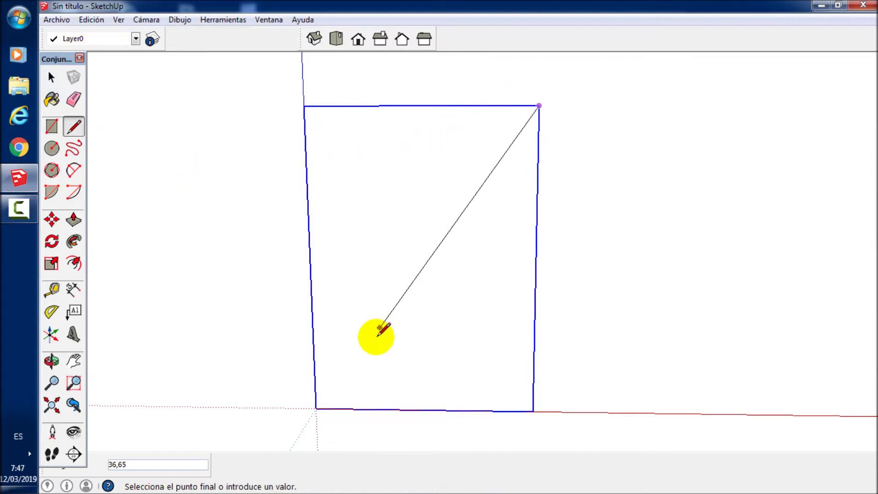
click(316, 408)
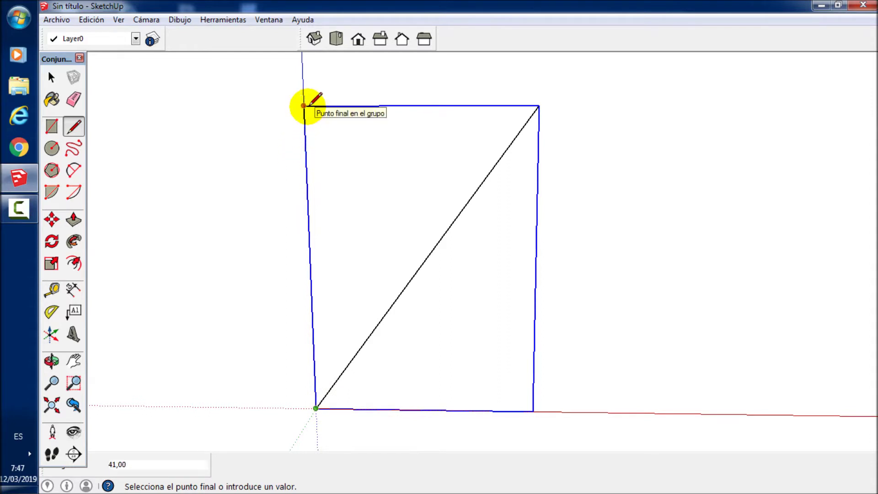
click(303, 106)
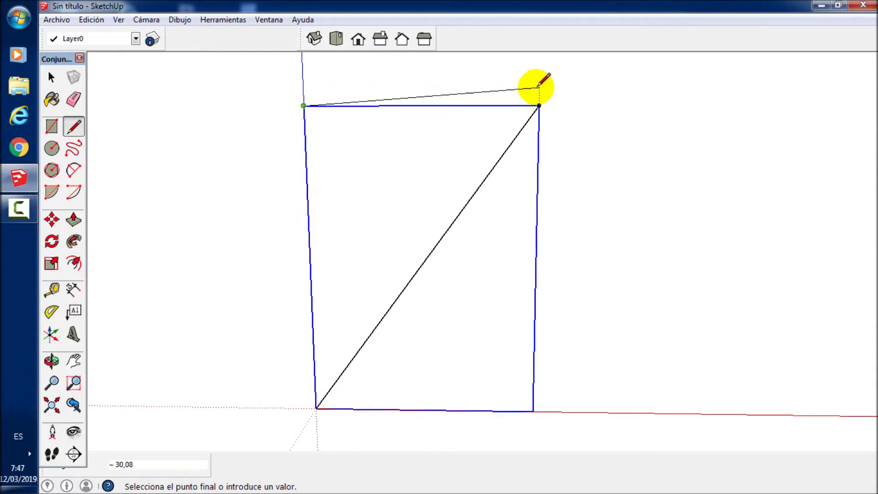
click(539, 105)
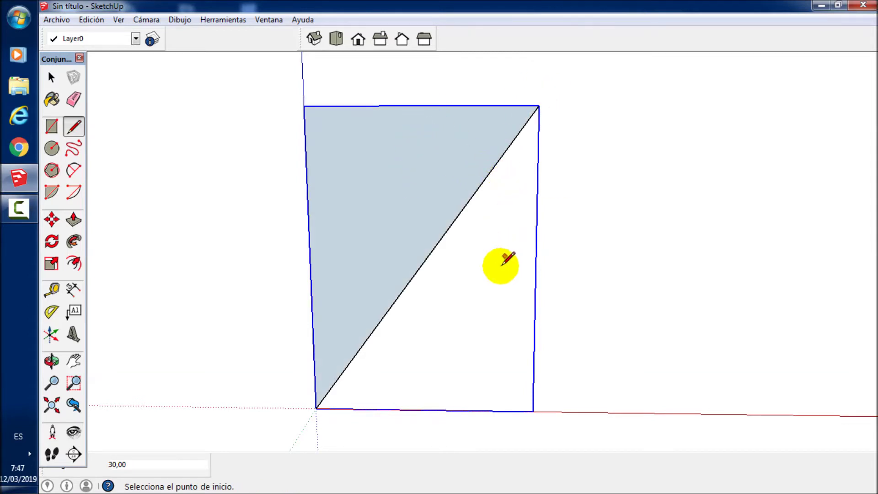
click(328, 408)
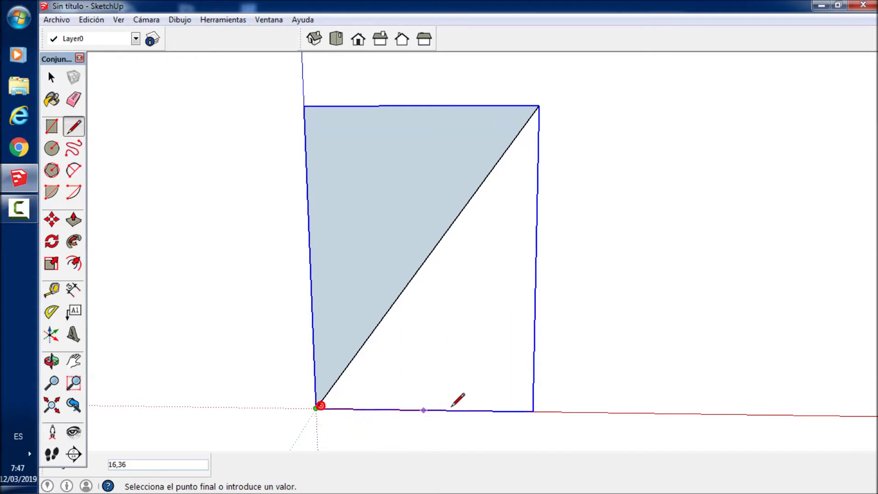
click(532, 410)
click(539, 106)
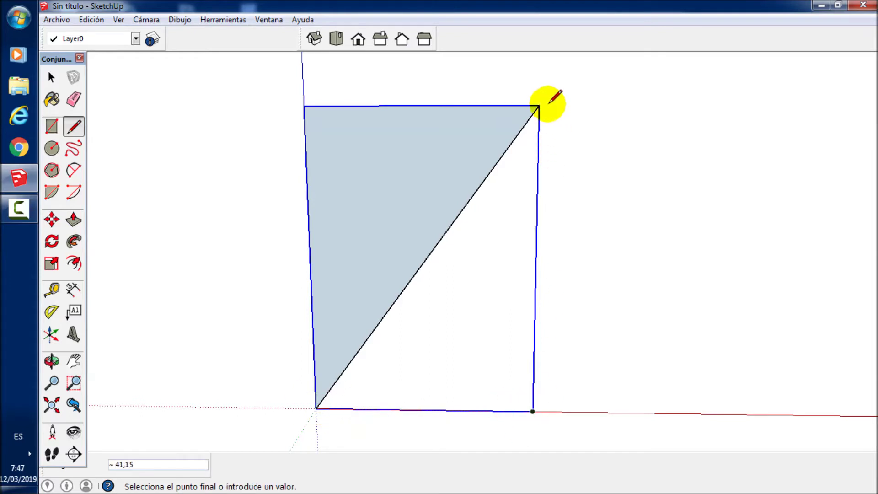
click(540, 104)
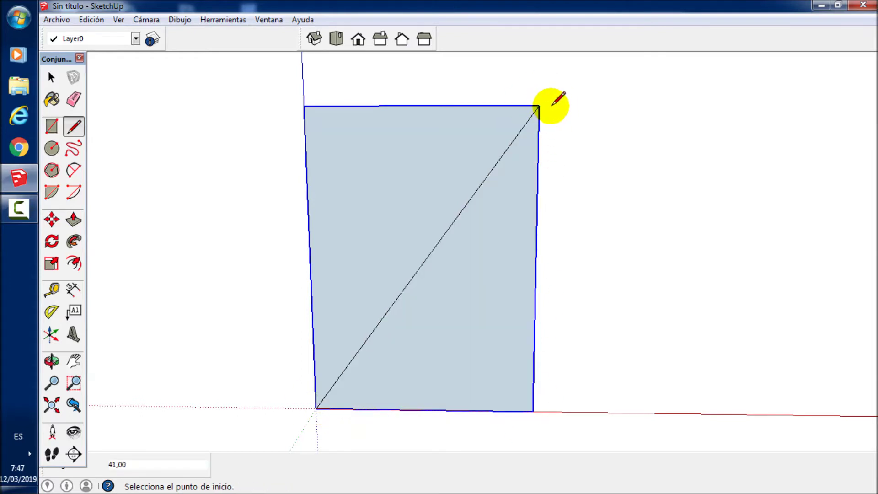
key(f)
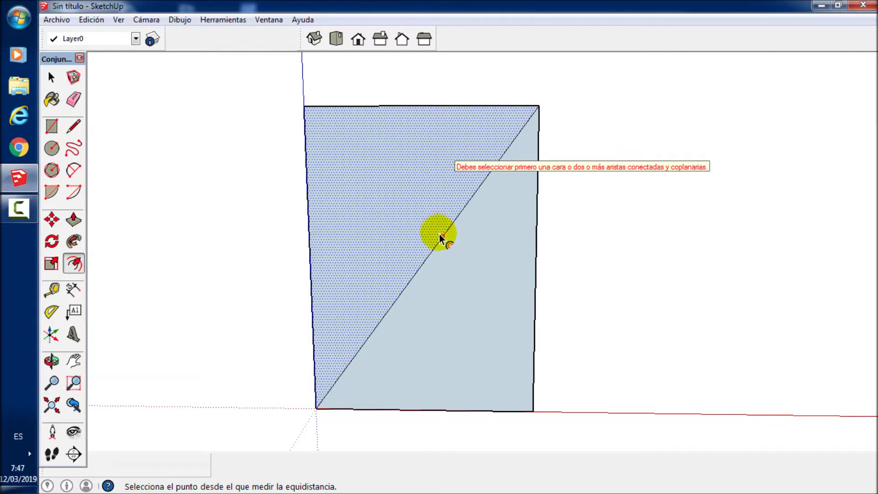
Step: Offset both triangular halves of the front face inward by 2
click(442, 238)
text(2)
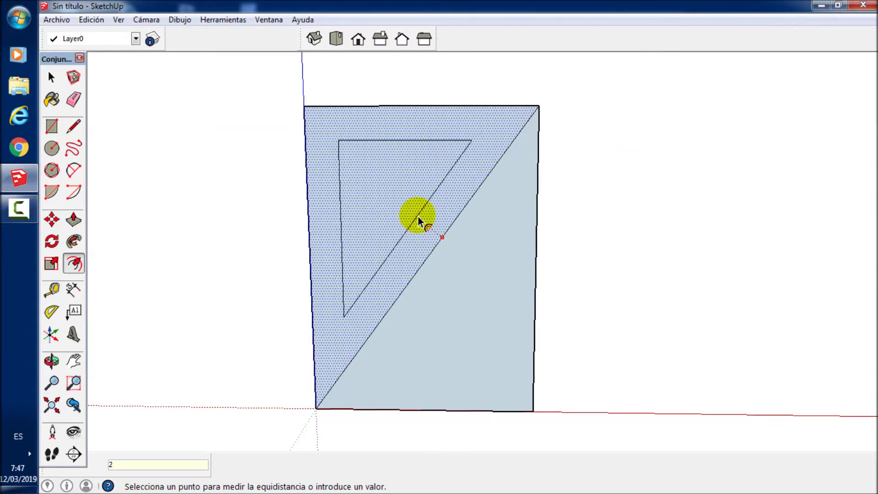
key(Return)
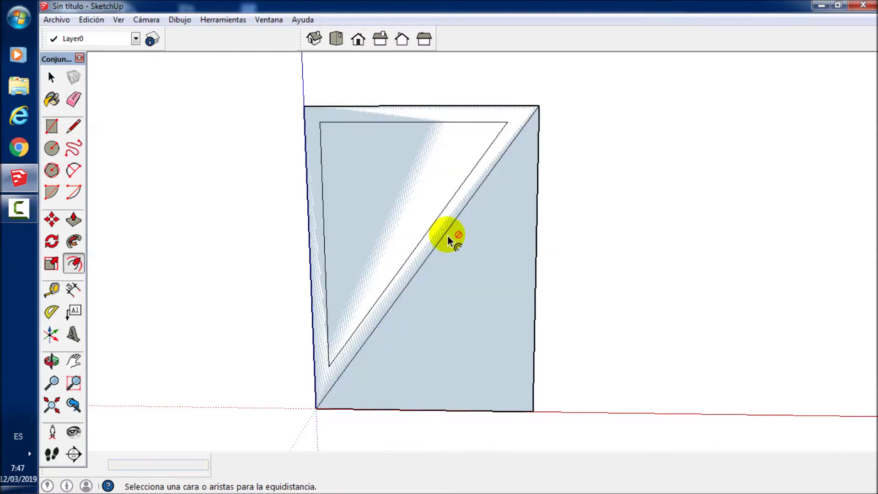
click(450, 236)
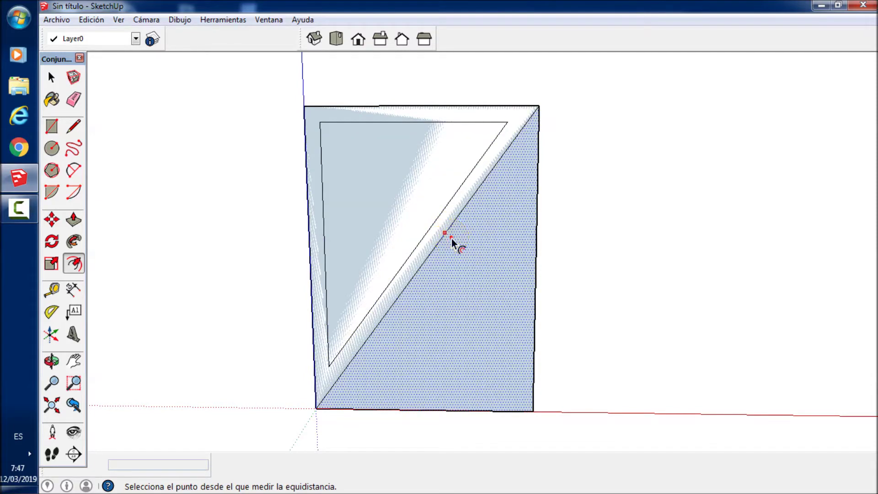
click(451, 236)
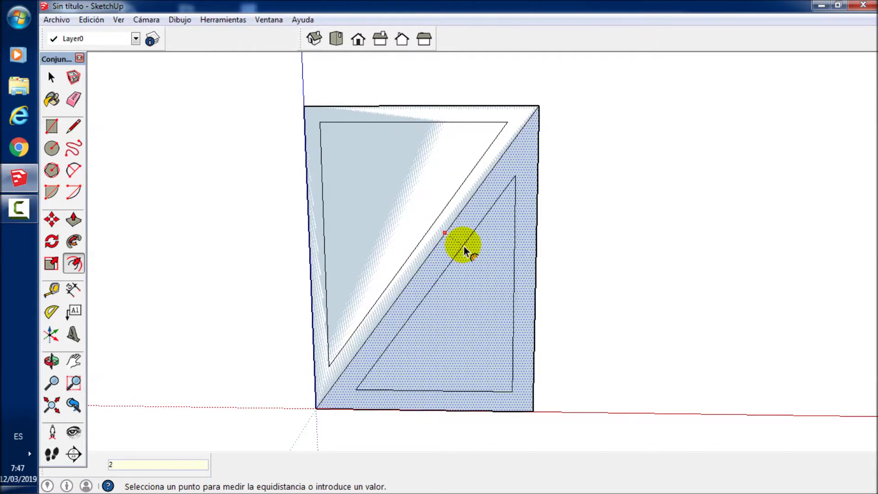
key(Return)
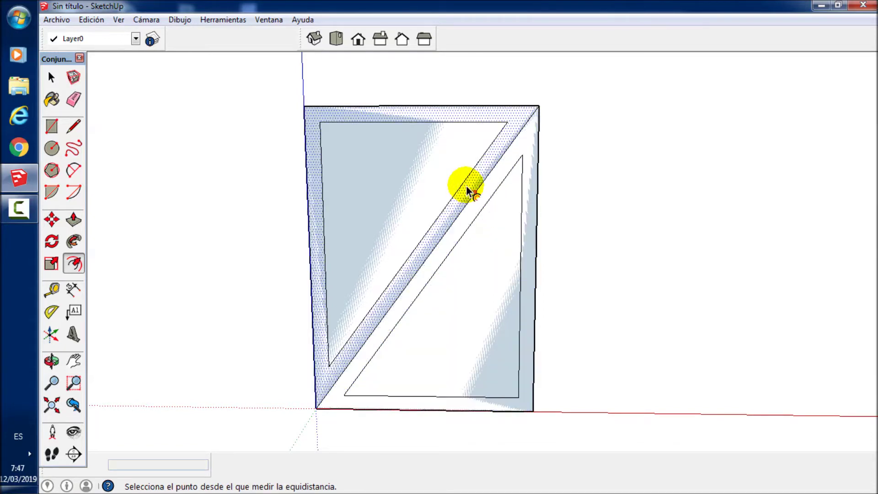
key(l)
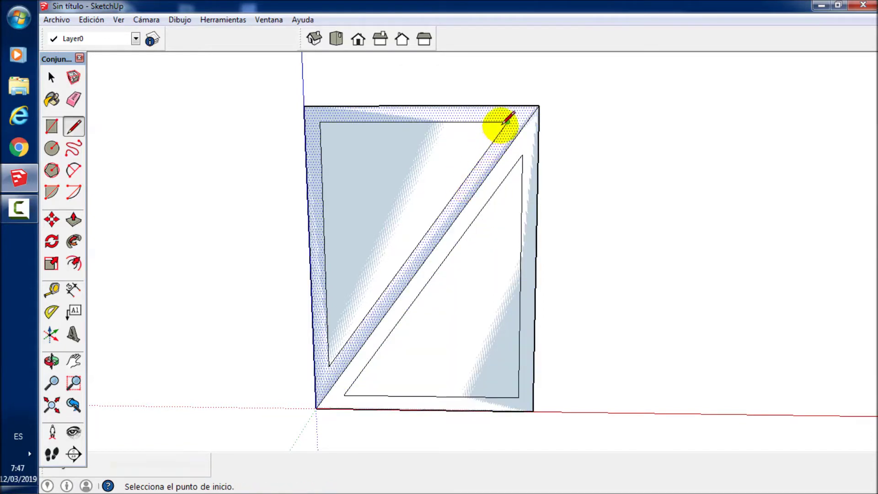
Step: Draw lines linking the inner brace corners to the box's top-right corner and left edge
click(508, 121)
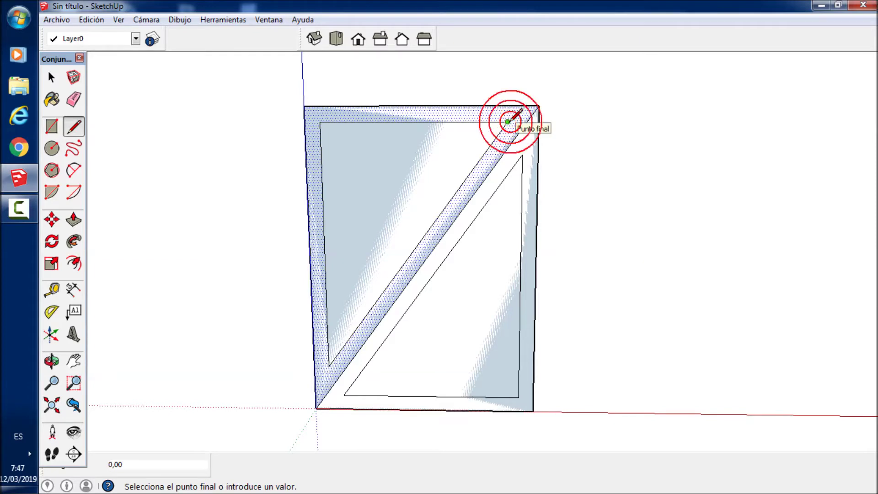
scroll(500, 131, up, 1)
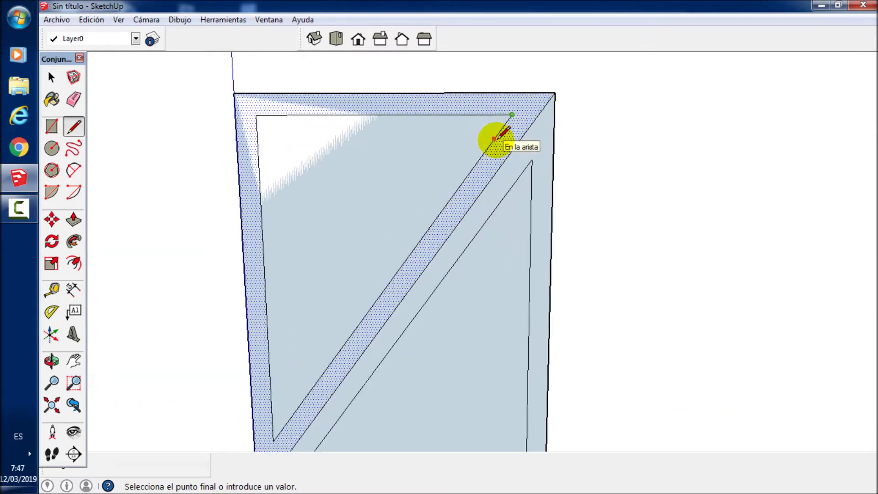
scroll(496, 135, up, 2)
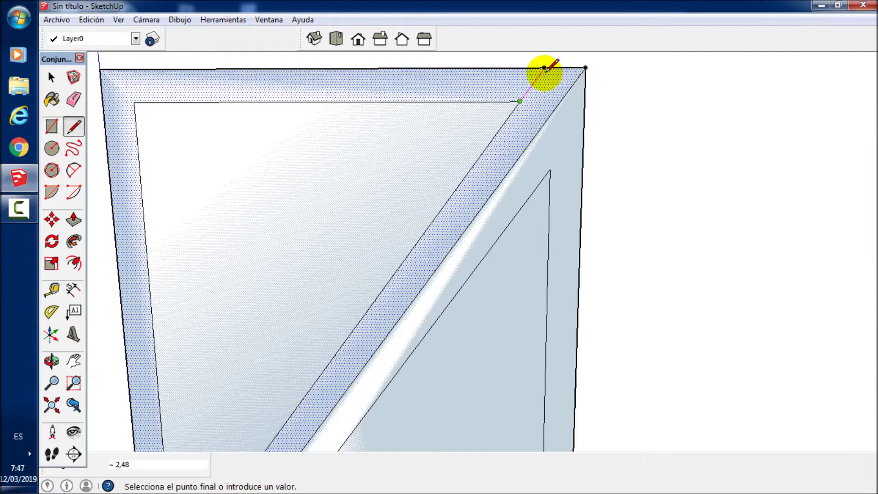
click(544, 68)
scroll(544, 71, down, 3)
scroll(544, 73, down, 2)
scroll(544, 73, down, 1)
scroll(378, 290, up, 3)
scroll(398, 278, up, 2)
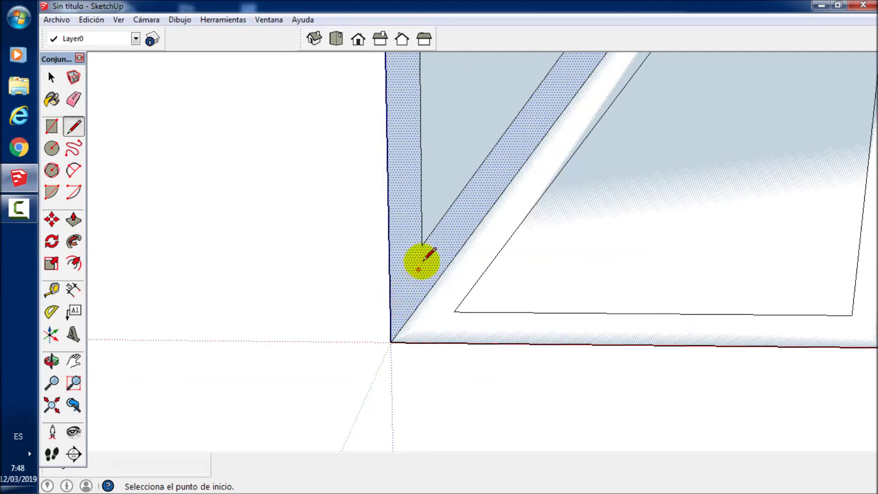
click(422, 246)
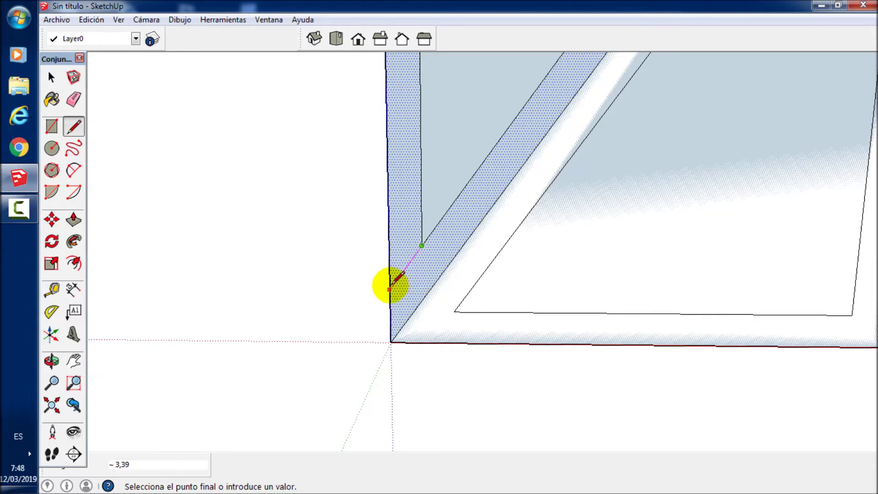
click(389, 290)
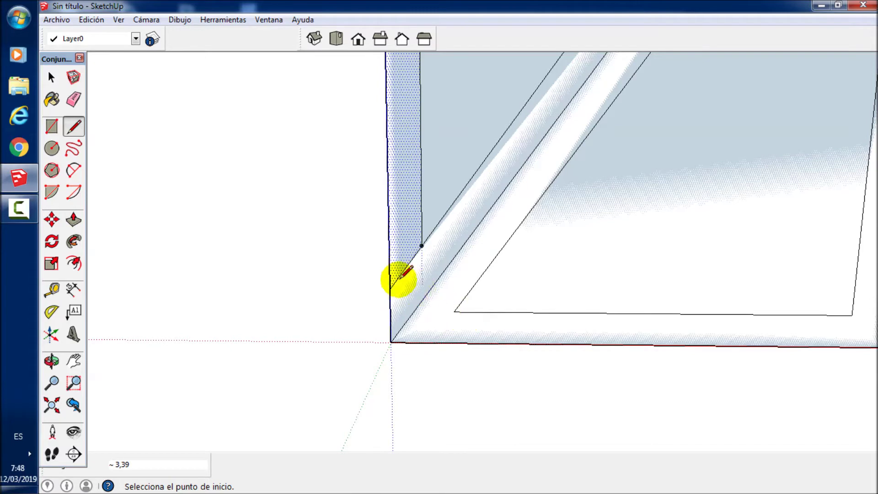
click(381, 361)
Step: Draw a small triangle plus an adjoining four-sided face under the box's bottom-left corner
click(422, 362)
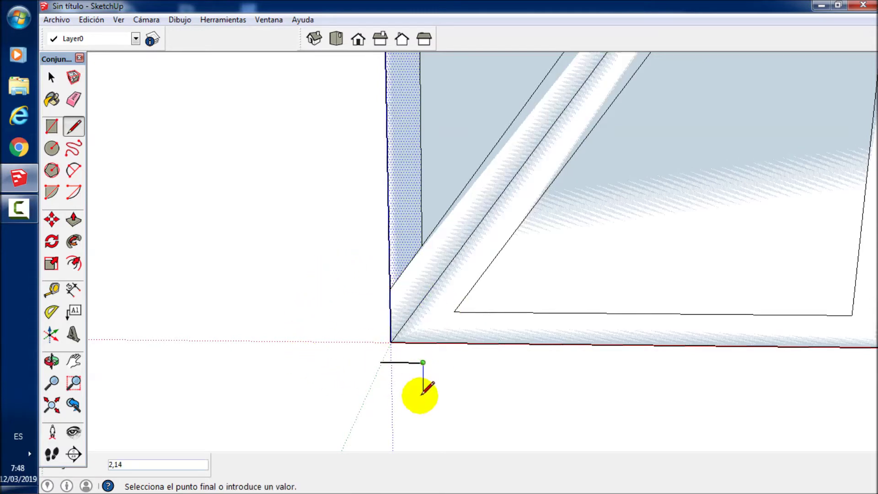
click(391, 393)
click(380, 362)
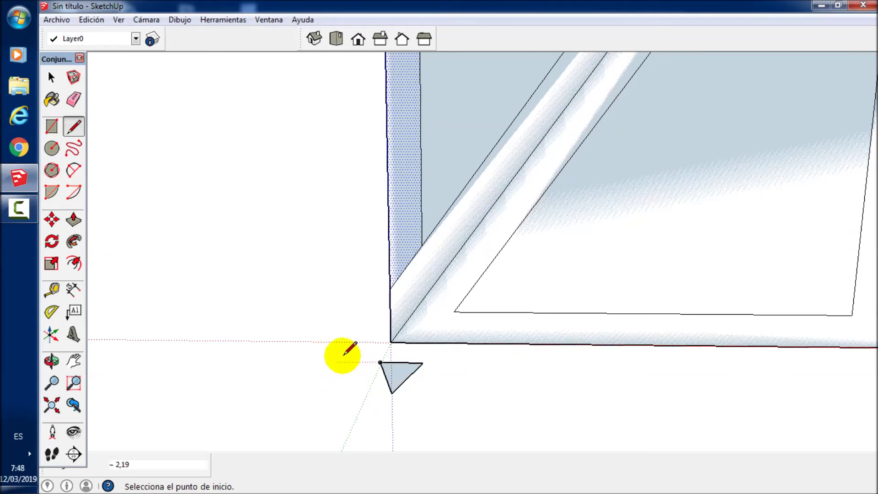
click(380, 362)
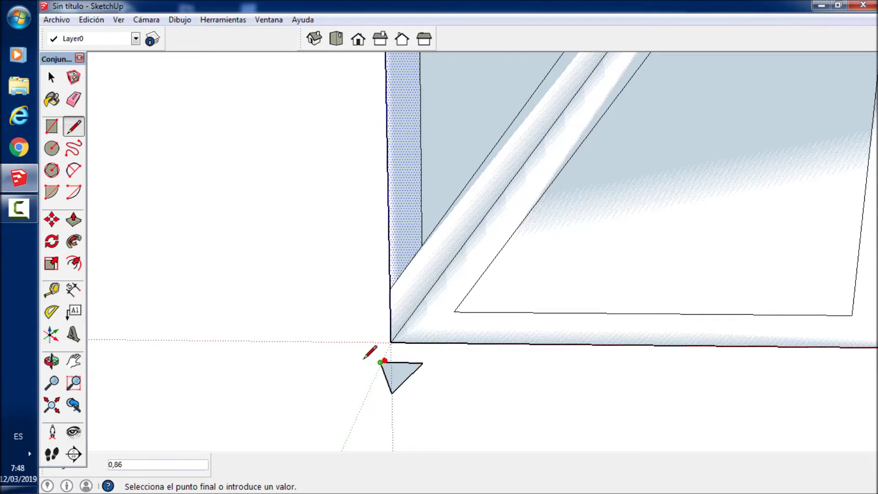
click(334, 362)
click(336, 399)
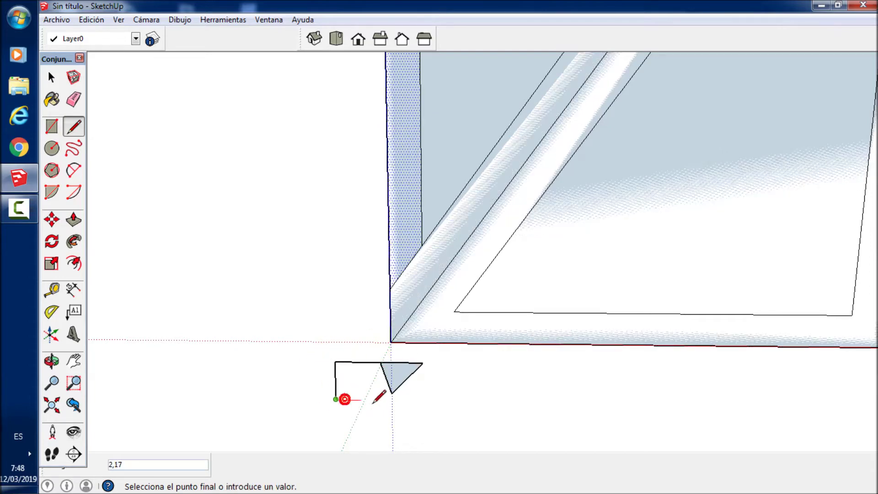
click(391, 393)
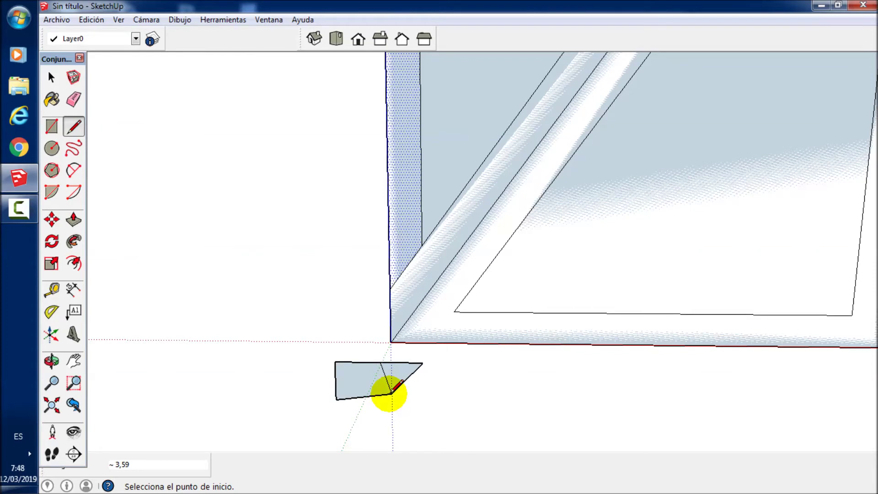
key(space)
Step: Select and delete the small shapes below the box
drag(408, 401, 353, 357)
click(352, 359)
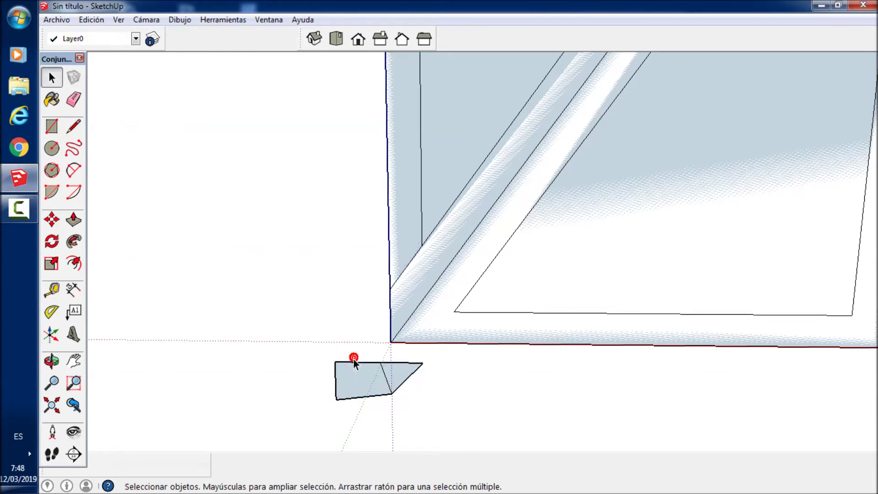
click(371, 380)
click(383, 405)
key(Delete)
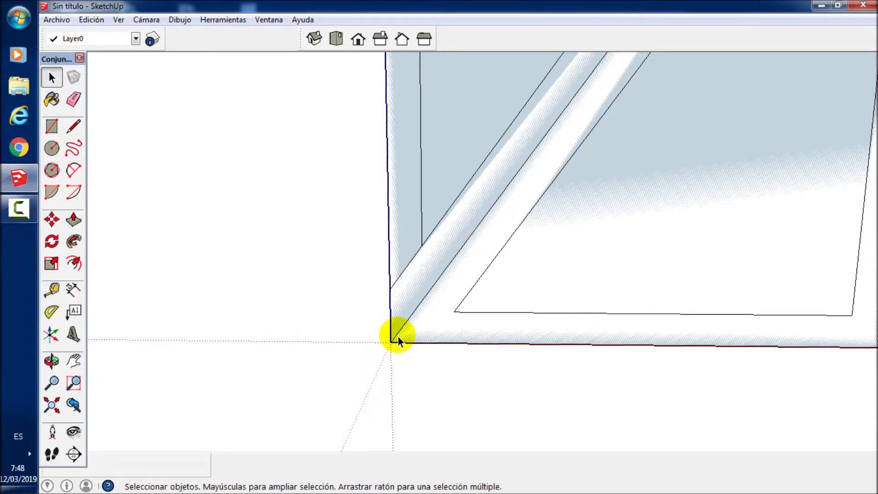
Step: Draw two lines at the bottom-left corner separating the brace end from the frame
key(l)
click(452, 311)
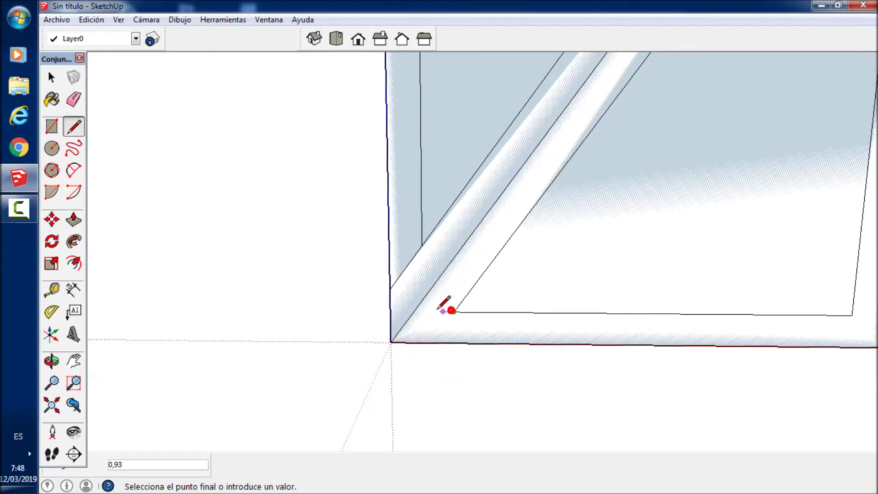
click(418, 308)
scroll(415, 308, down, 2)
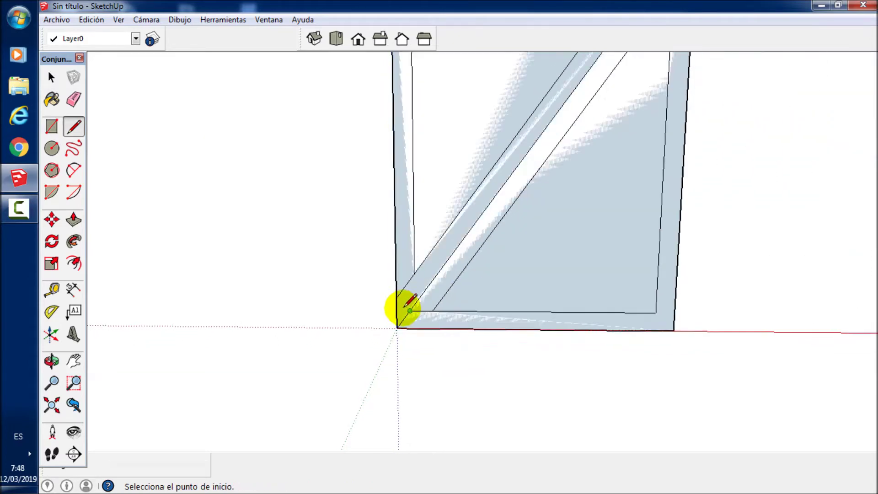
scroll(406, 306, down, 1)
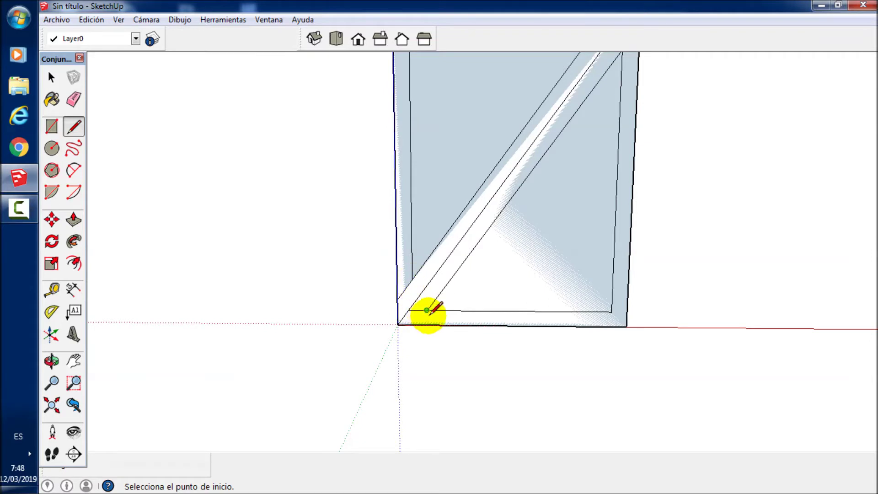
scroll(417, 309, up, 2)
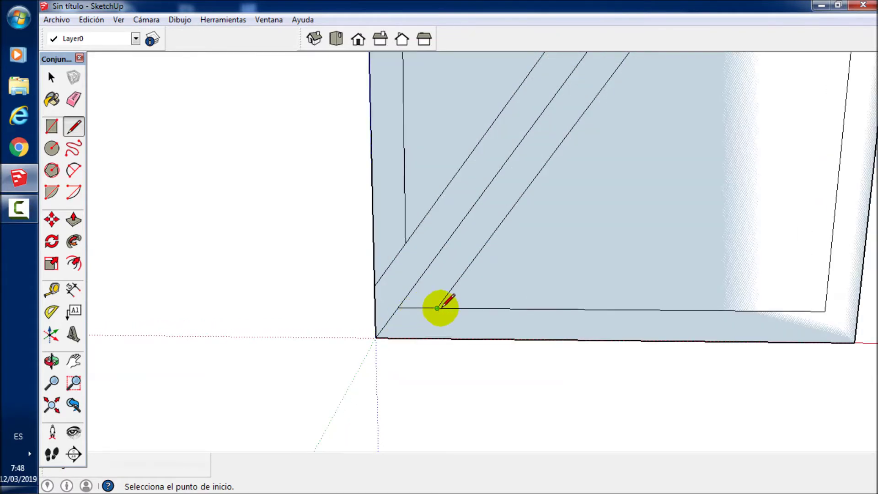
click(437, 308)
click(420, 338)
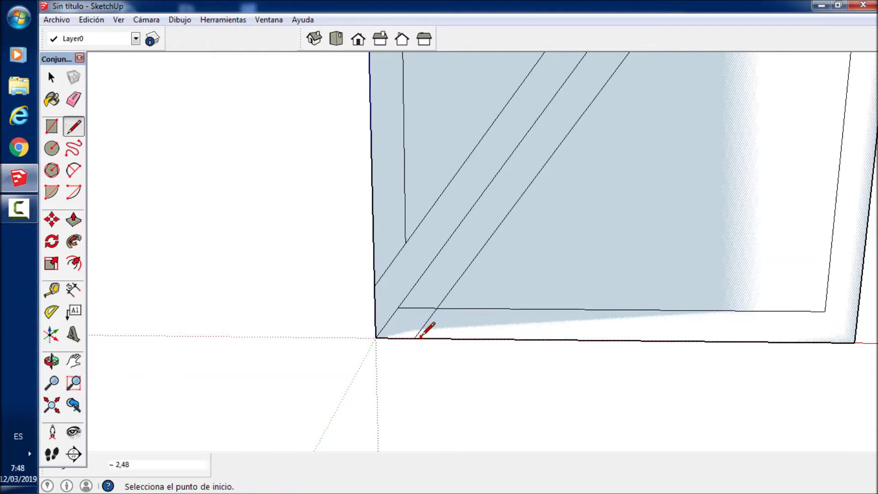
key(e)
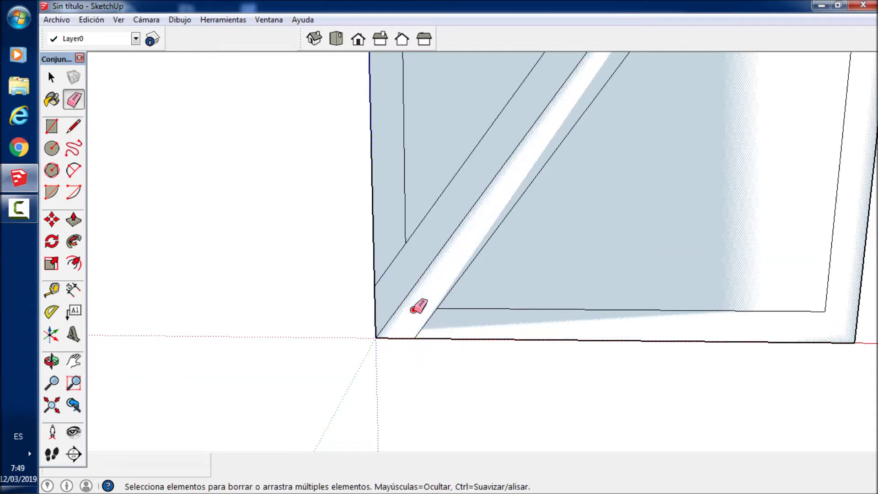
Step: Erase an edge at the brace's bottom end and add a line closing the right strip
click(414, 311)
scroll(411, 311, down, 3)
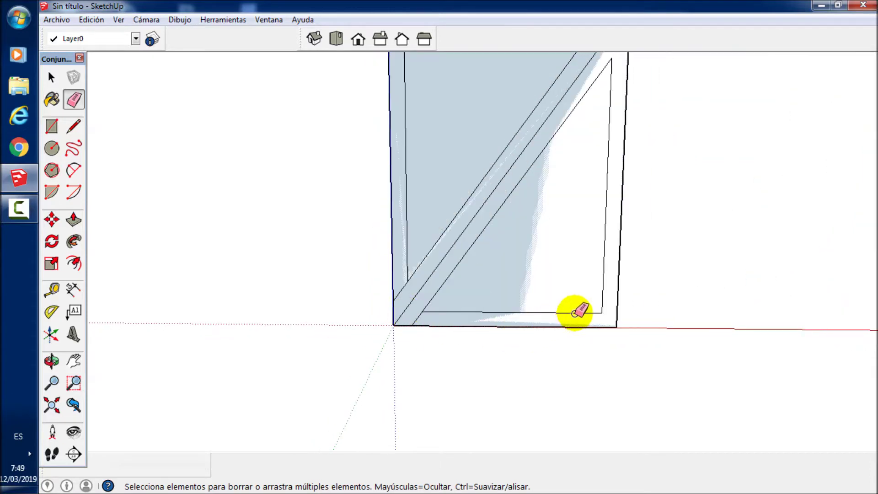
key(l)
scroll(562, 320, down, 2)
scroll(590, 160, up, 2)
scroll(592, 179, up, 2)
click(577, 197)
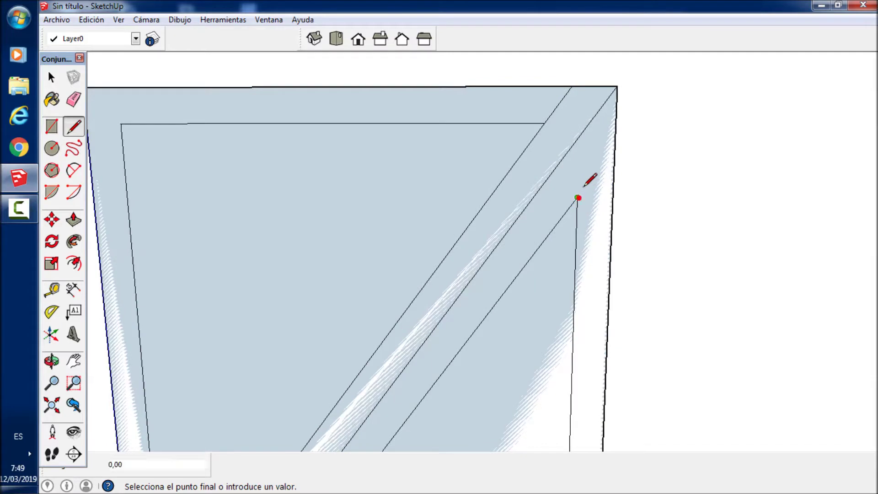
click(614, 148)
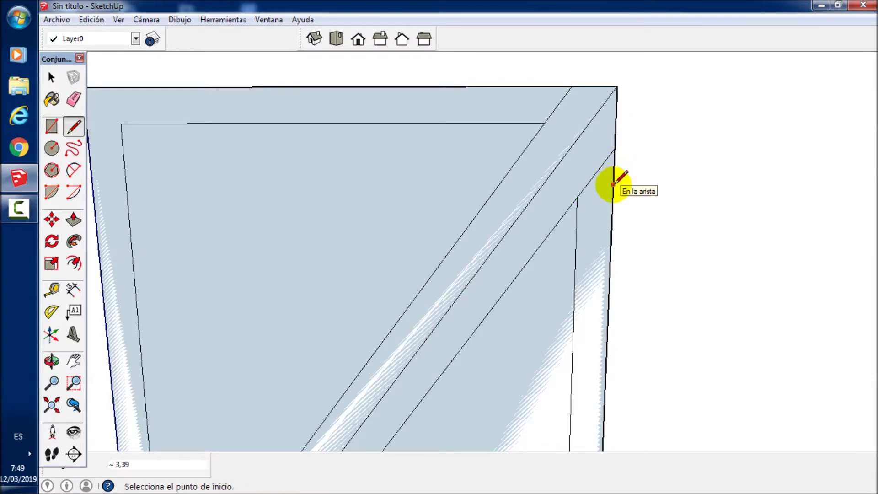
scroll(613, 184, down, 3)
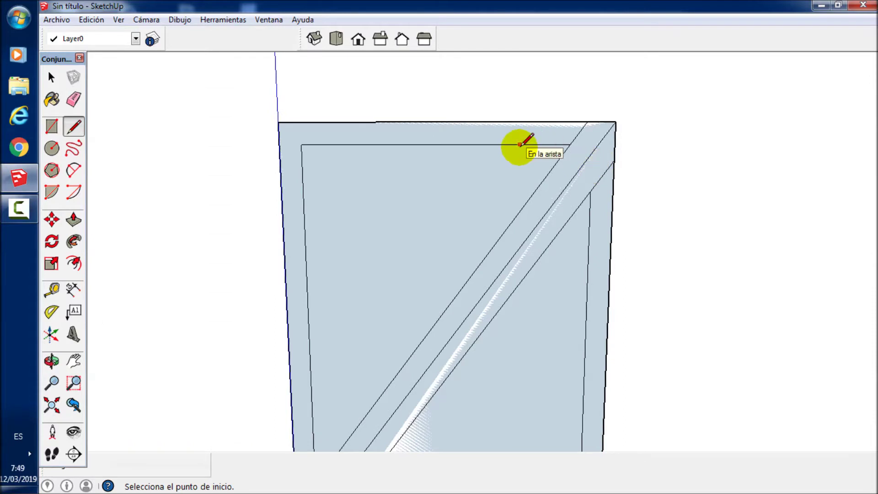
Step: Erase the frame's inner top, left and right edges, leaving only the brace outline
key(e)
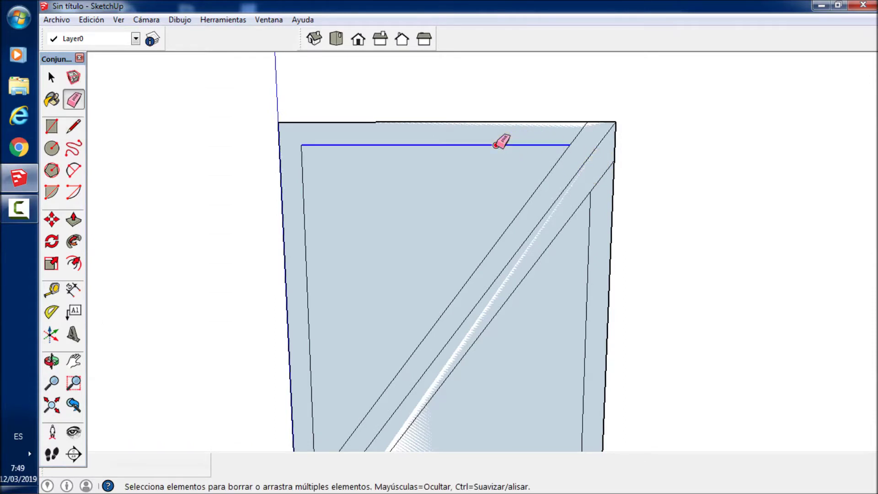
click(499, 145)
click(300, 168)
drag(582, 206, 585, 213)
scroll(584, 212, down, 2)
scroll(584, 211, down, 1)
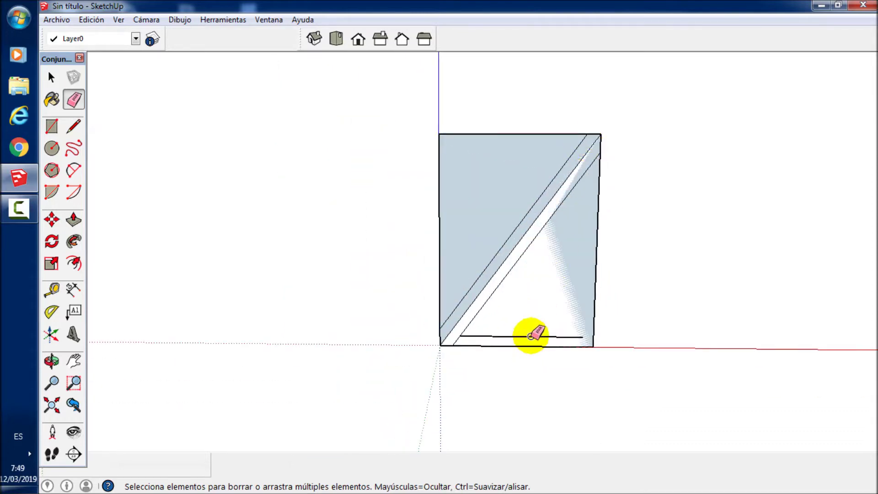
scroll(555, 245, up, 1)
scroll(554, 245, up, 2)
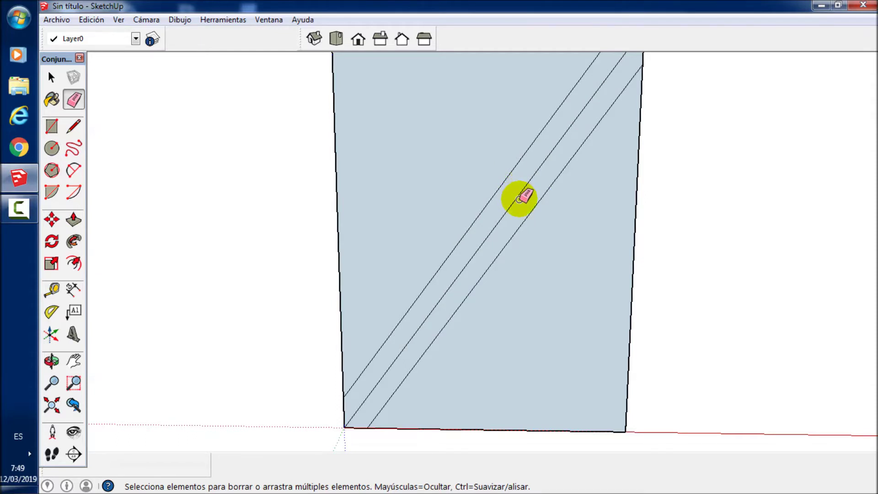
scroll(521, 197, down, 1)
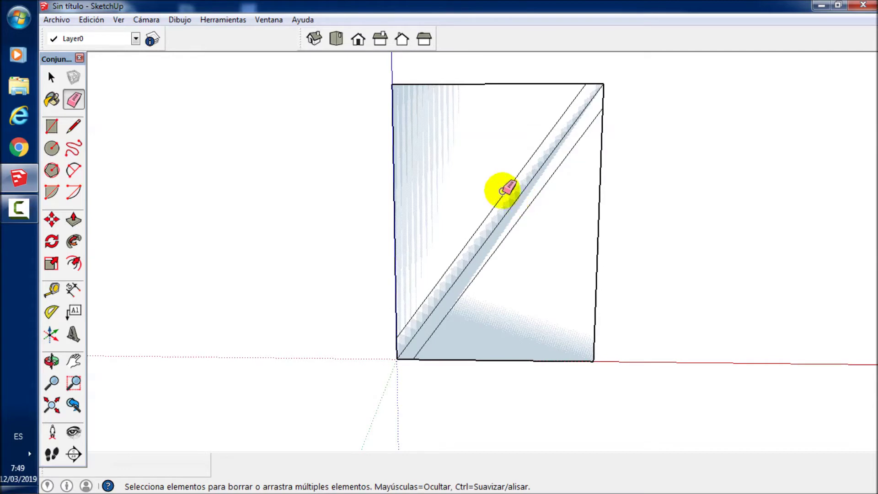
scroll(601, 85, up, 2)
scroll(601, 84, up, 1)
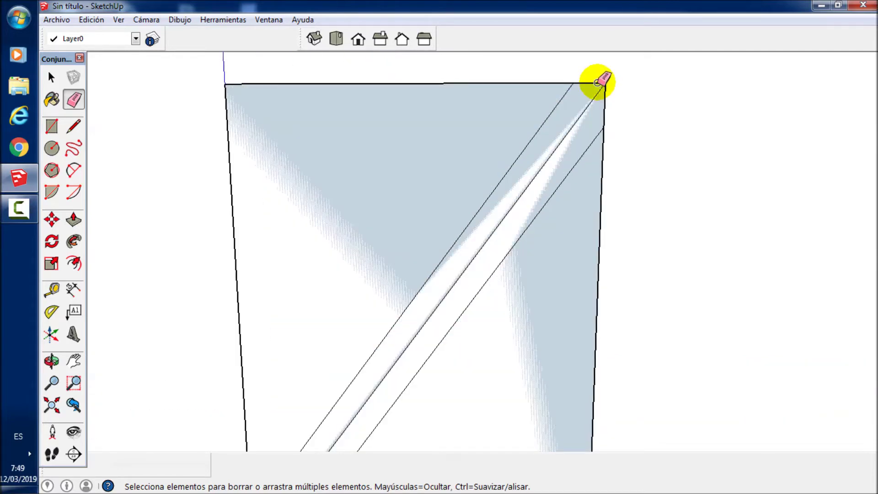
key(t)
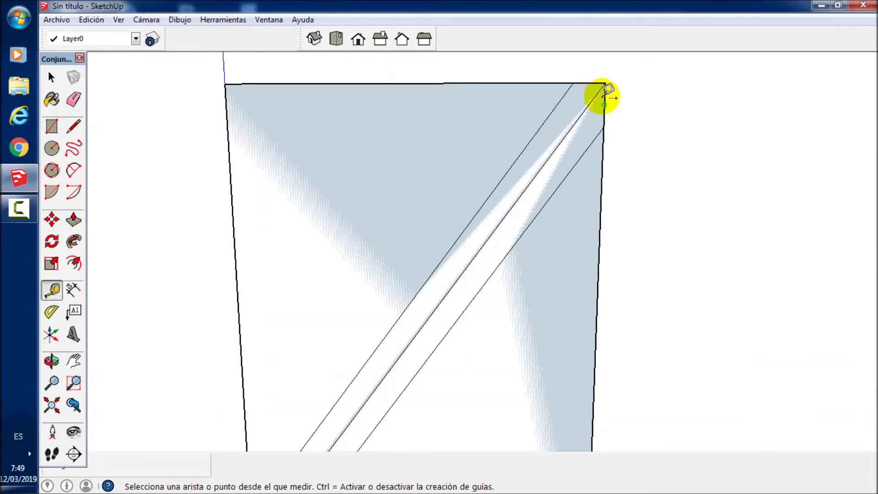
Step: Mark a guide 15 from the top-right corner, draw a short line across the brace there, and select it
click(604, 83)
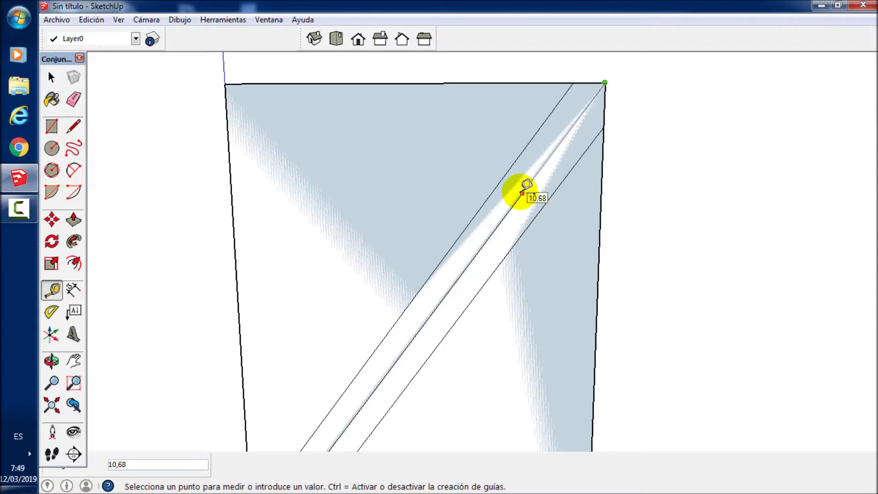
click(522, 193)
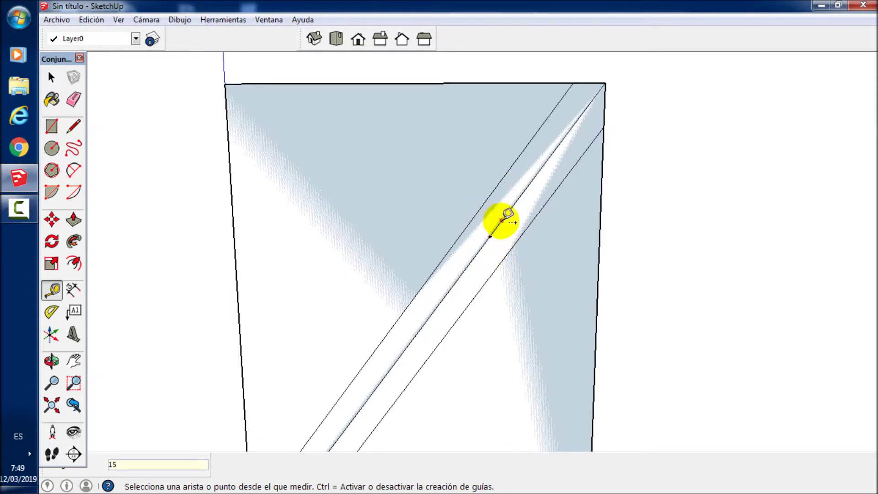
key(l)
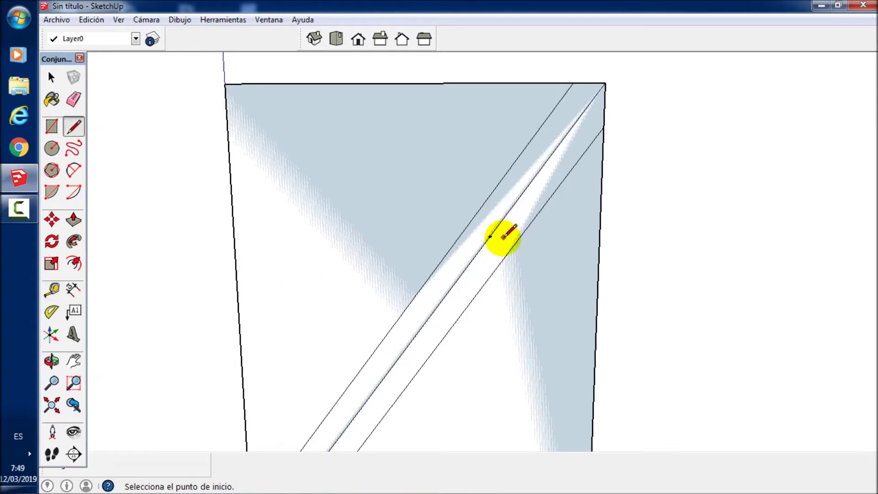
click(490, 236)
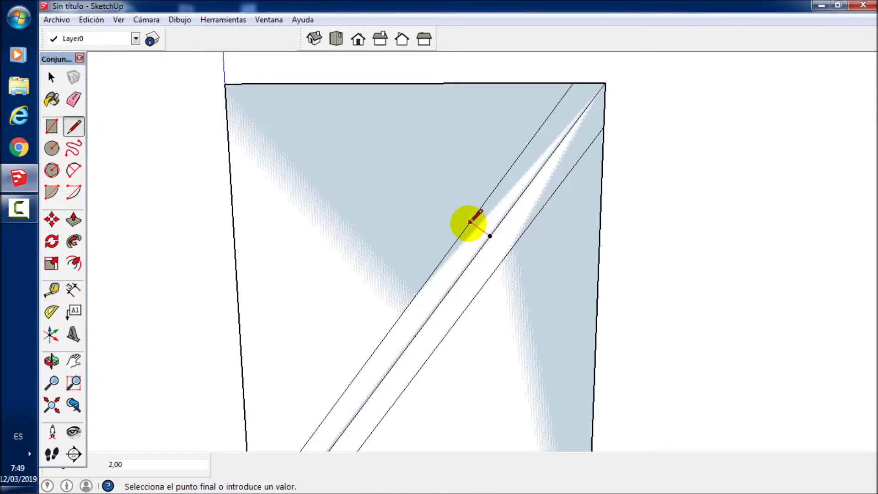
click(469, 222)
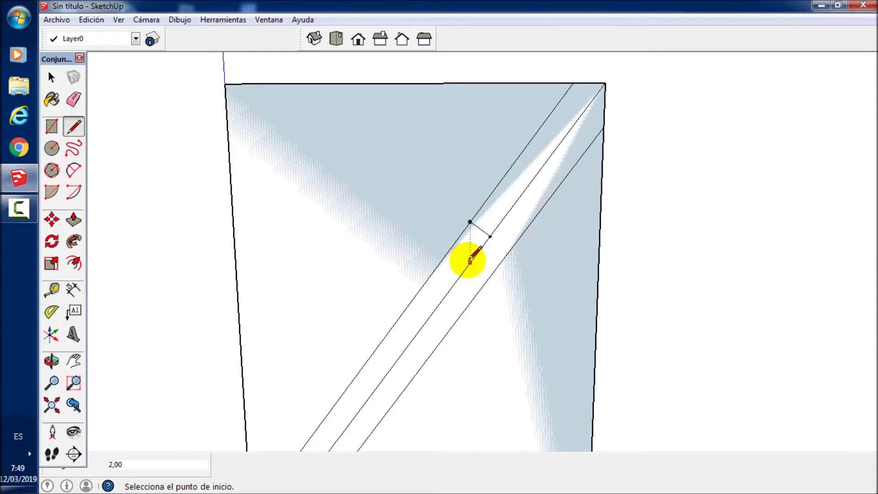
key(space)
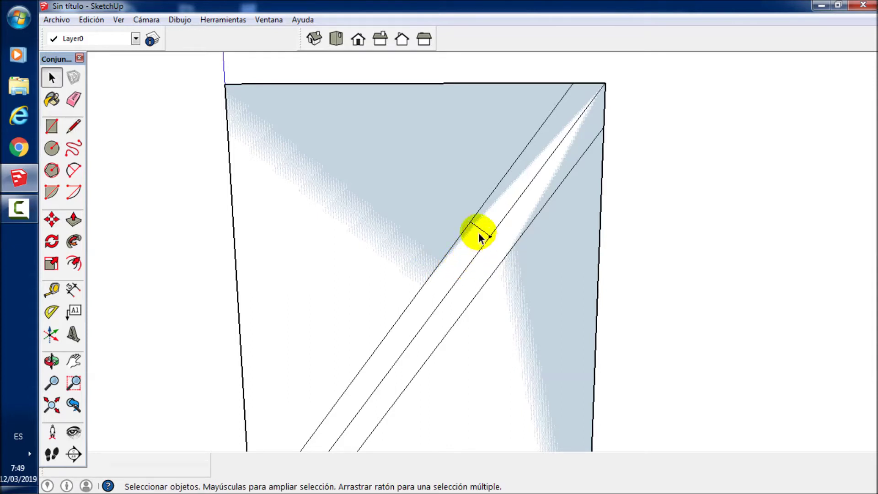
click(477, 228)
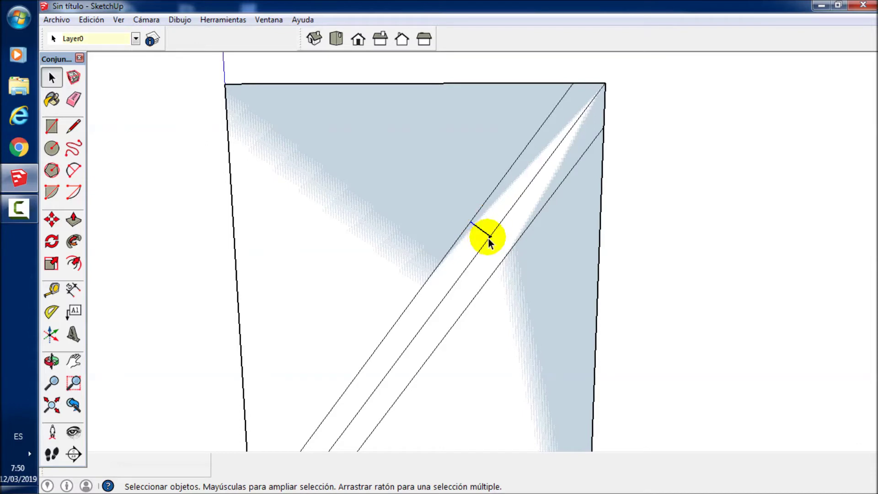
Step: Copy the cross line 3 further along the brace edge using Move with copy
key(m)
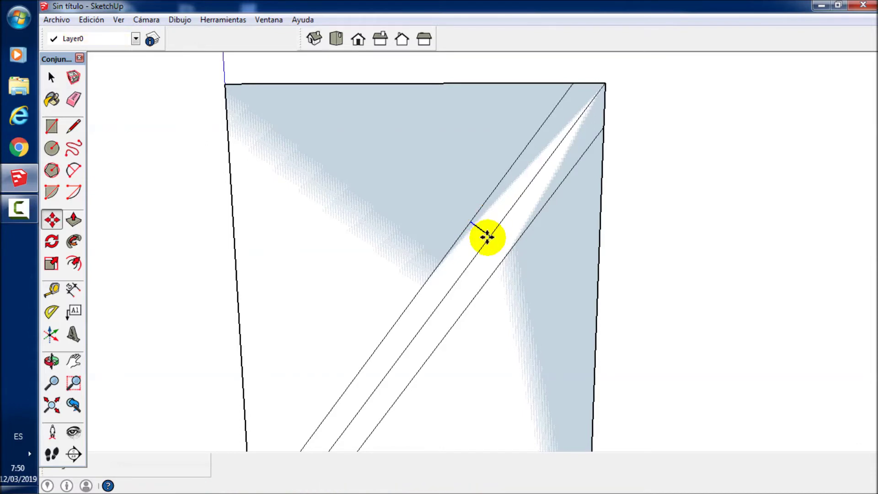
key(ctrl)
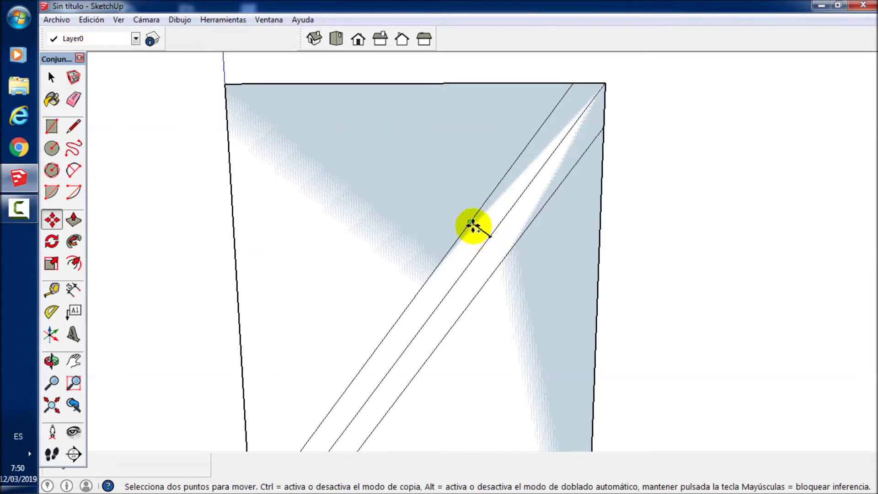
click(471, 224)
click(456, 239)
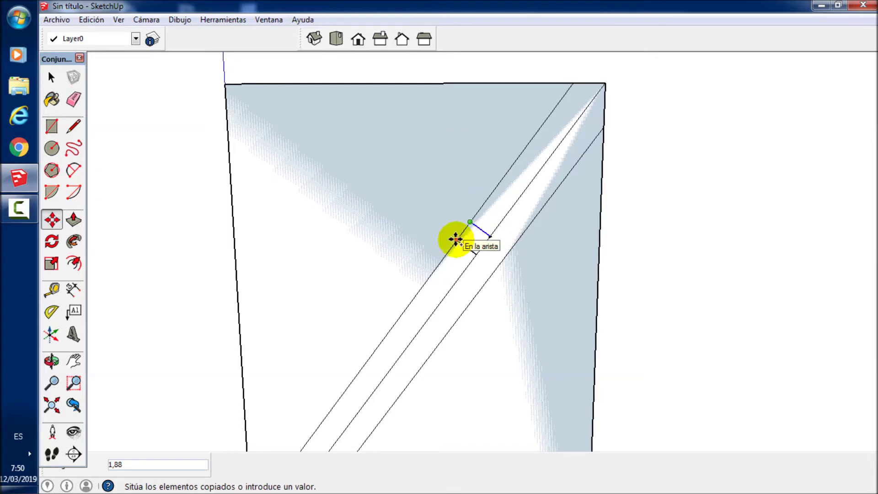
text(3)
key(Return)
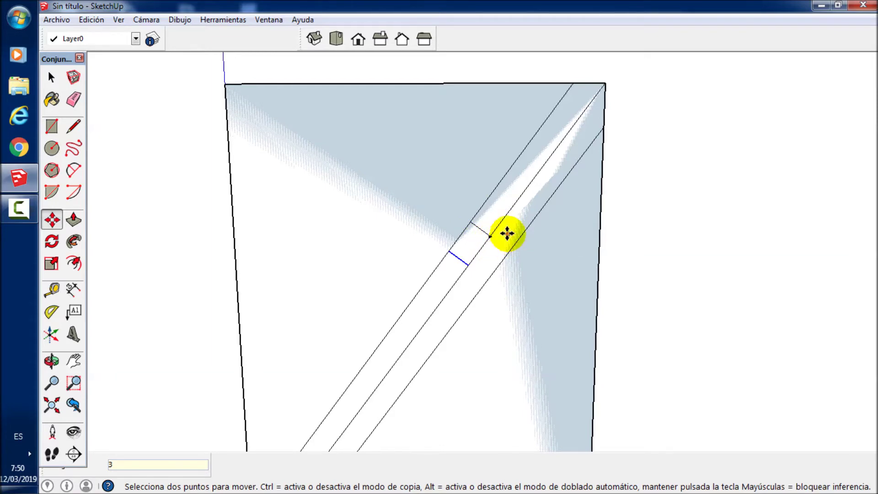
Step: Push/Pull the upper and lower sections of the diagonal strip outward into a raised bar
key(p)
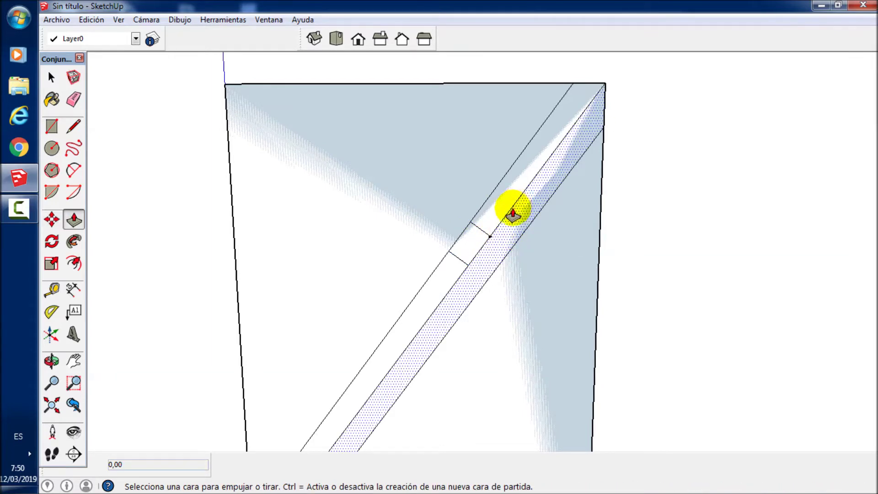
scroll(512, 213, down, 3)
mouse_move(509, 202)
middle_down()
mouse_move(568, 259)
mouse_move(555, 245)
middle_up()
click(519, 201)
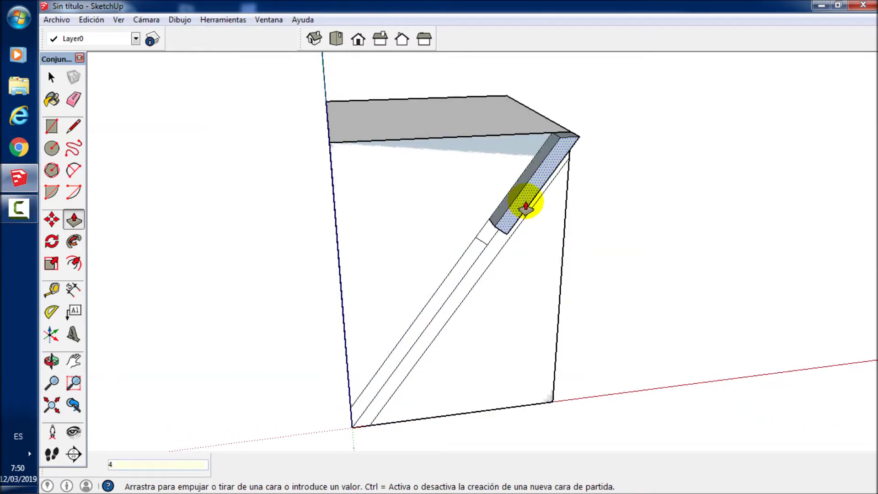
click(525, 208)
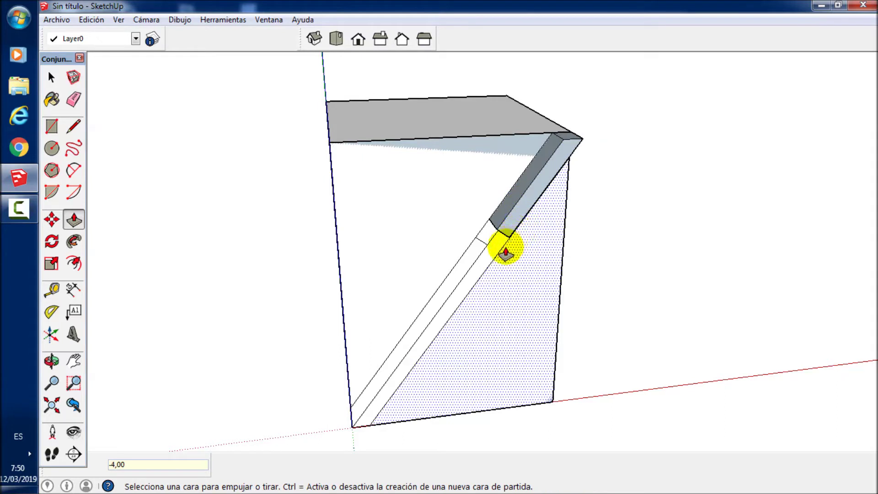
click(476, 249)
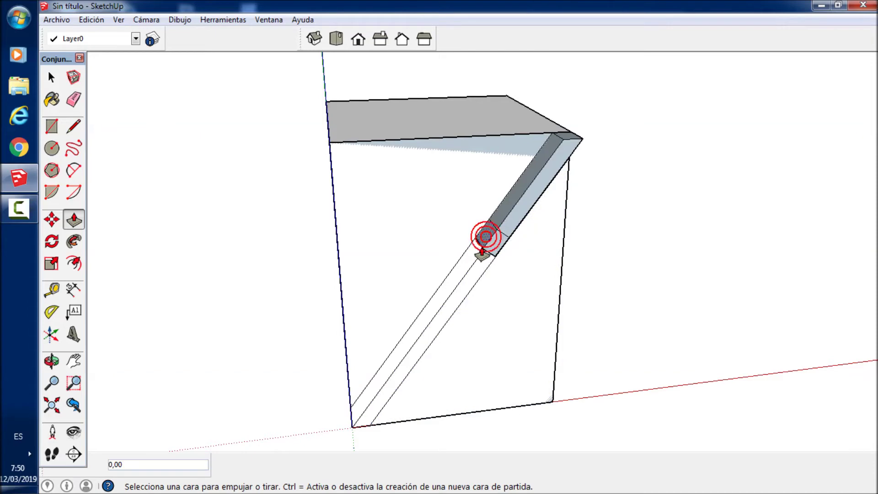
middle_drag(476, 275, 345, 147)
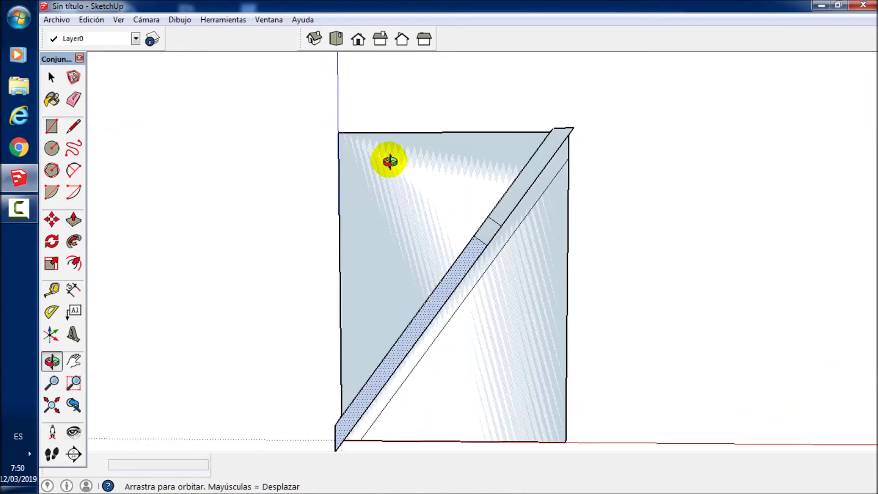
click(496, 224)
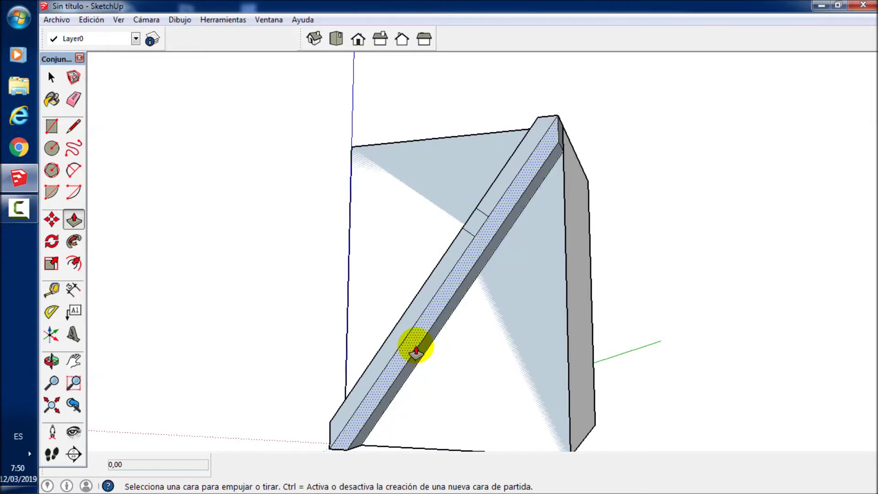
mouse_move(439, 294)
middle_down()
mouse_move(577, 336)
mouse_move(506, 229)
middle_up()
Step: Draw an edge across the 3 cm slot section of the brace and select it
scroll(478, 227, up, 2)
scroll(478, 231, up, 3)
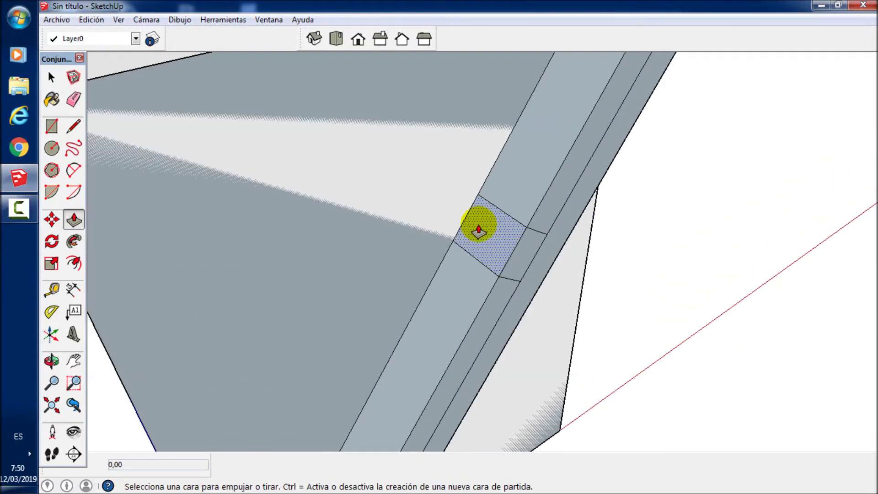
key(l)
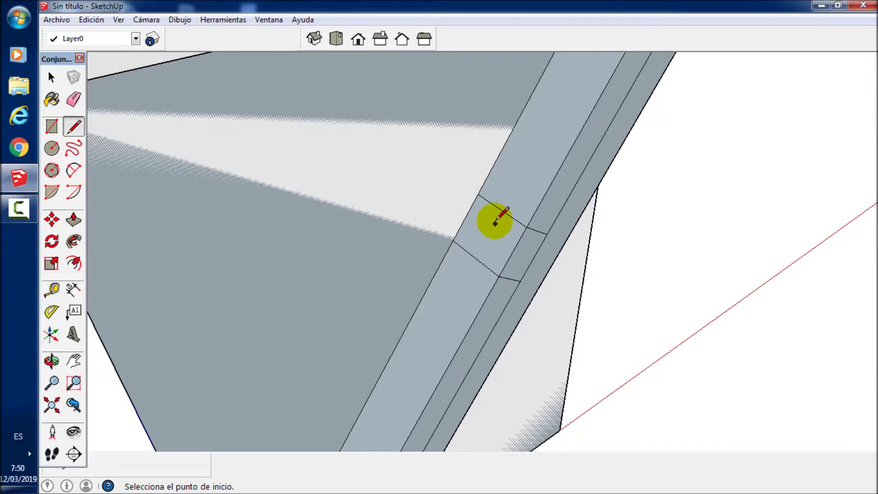
click(501, 210)
click(475, 259)
click(474, 259)
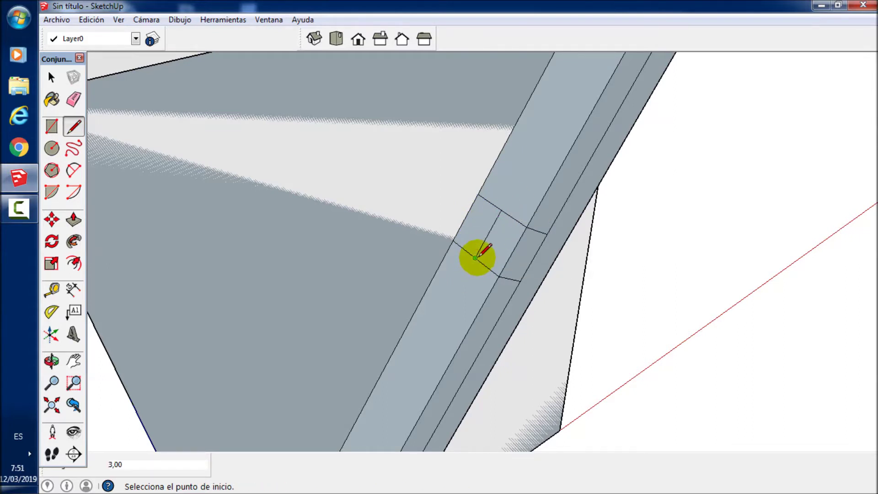
key(space)
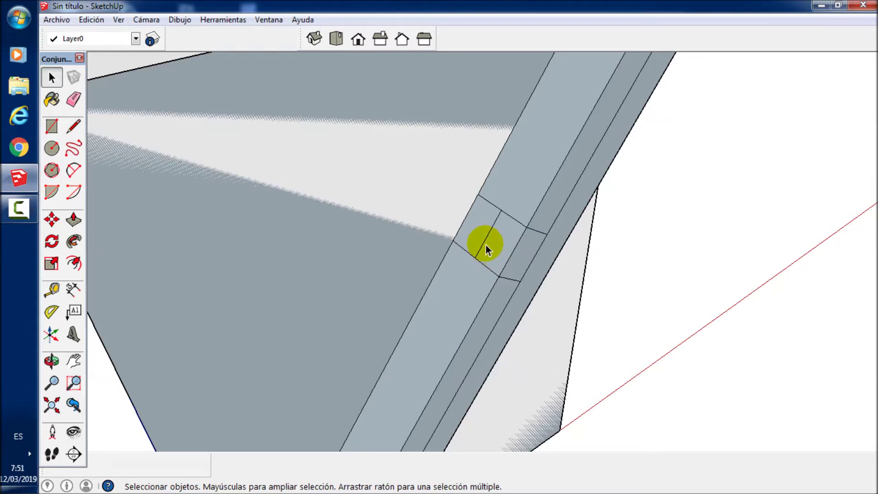
click(484, 247)
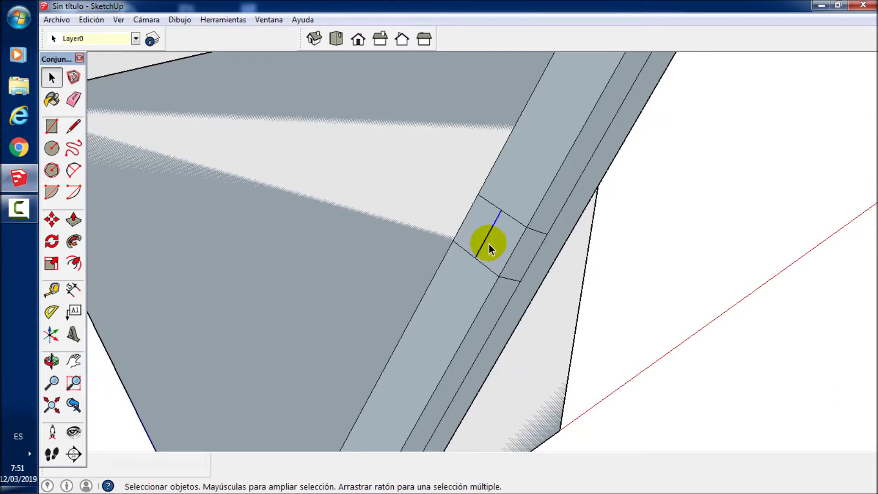
Step: Copy that edge to two offset positions across the brace face, then erase a leftover edge
key(m)
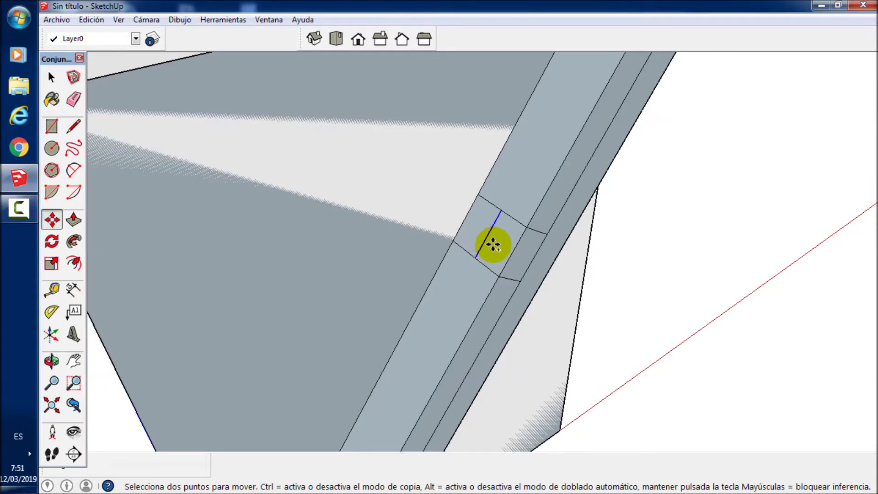
key(ctrl)
click(486, 237)
text(0,5)
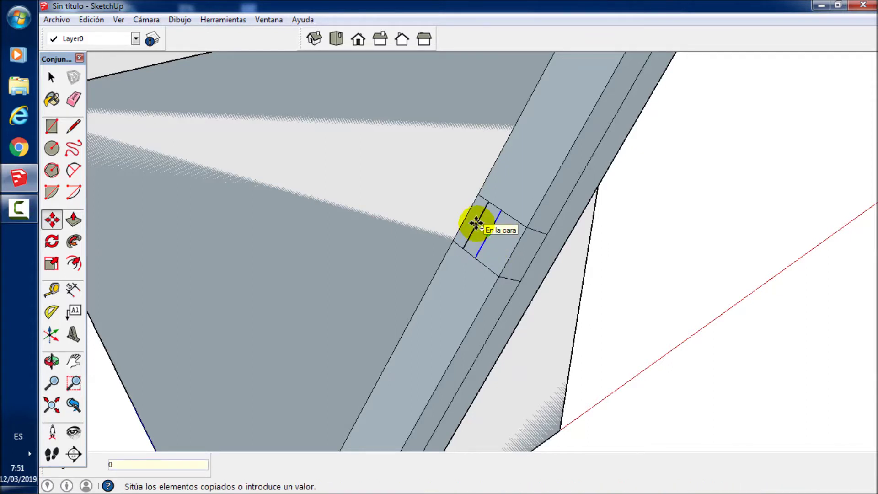
click(476, 224)
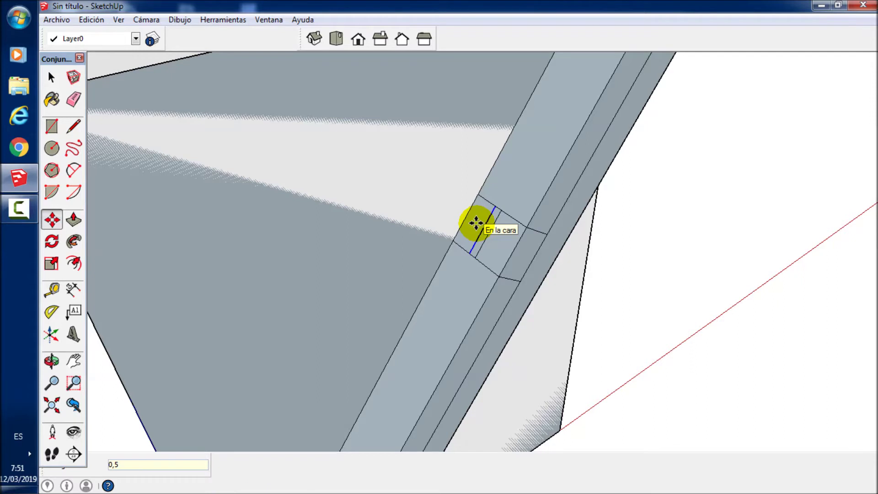
click(470, 249)
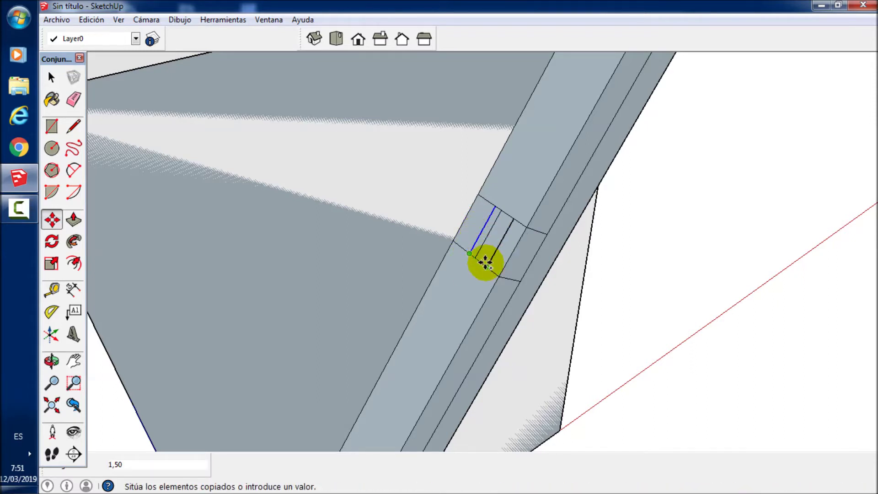
click(485, 262)
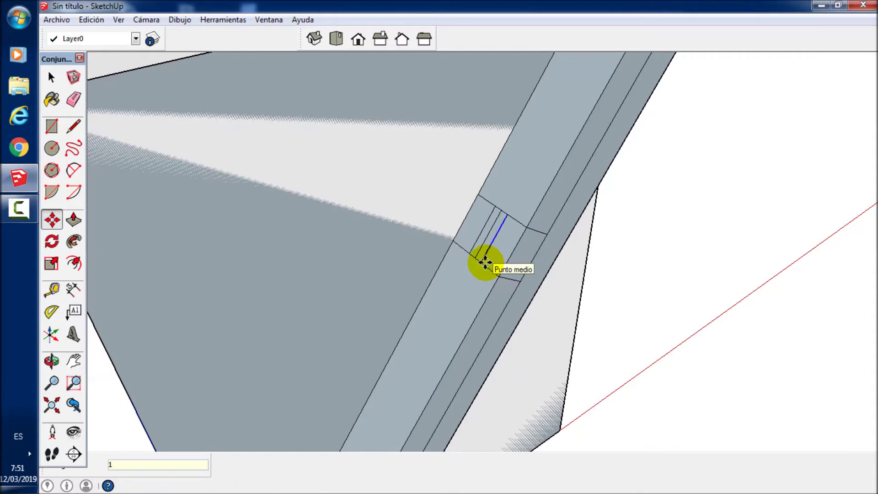
key(e)
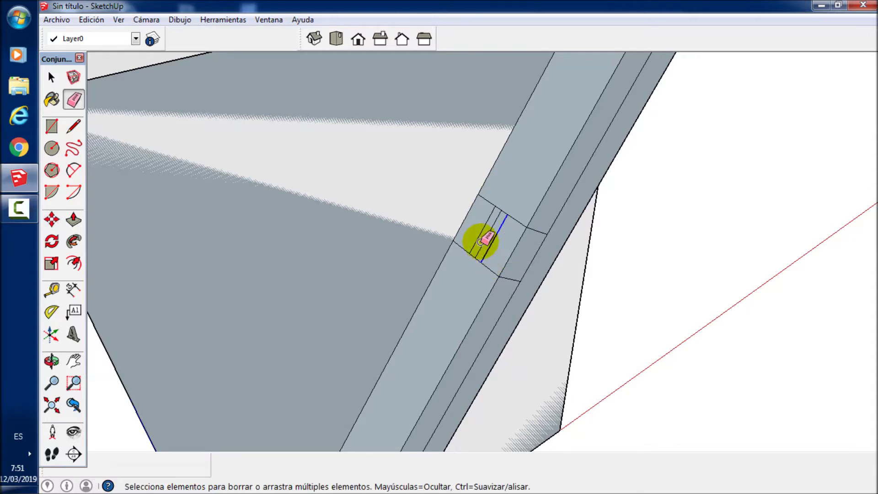
click(480, 243)
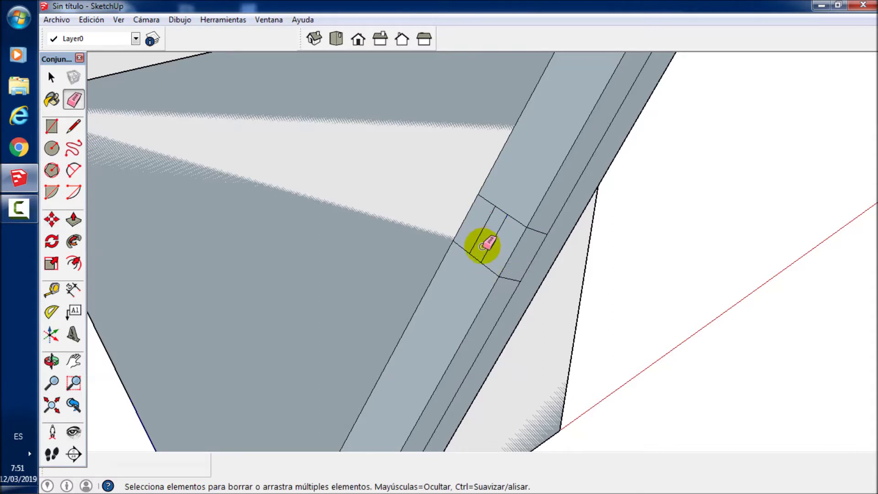
Step: Erase the five stray crossing edges and stubs around the slot, leaving only the small rectangle outline
click(513, 219)
click(485, 200)
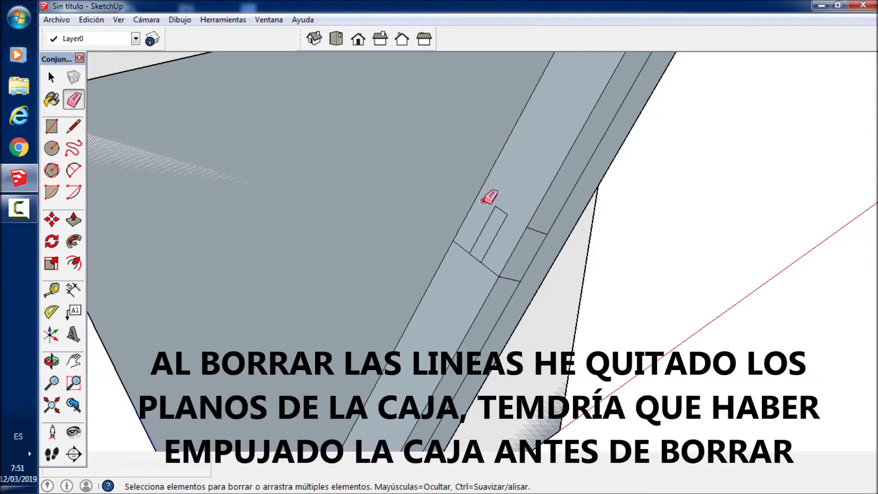
click(462, 244)
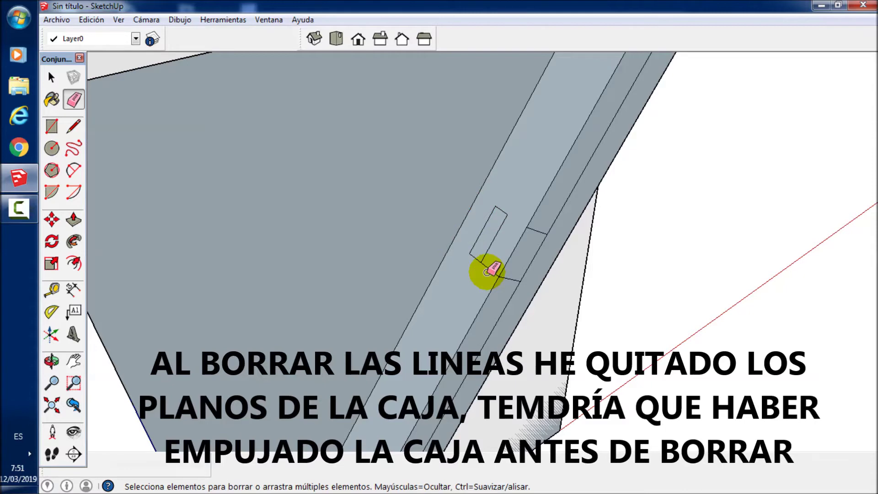
click(512, 280)
click(535, 233)
middle_drag(486, 270, 557, 268)
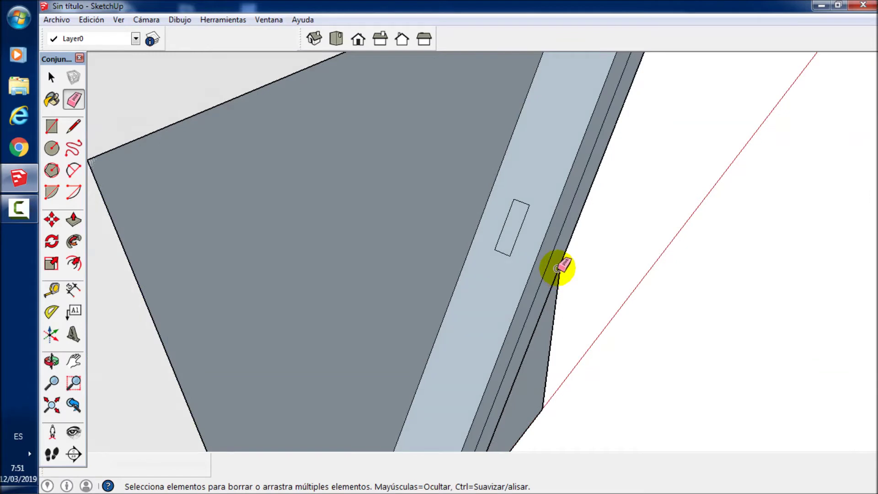
key(p)
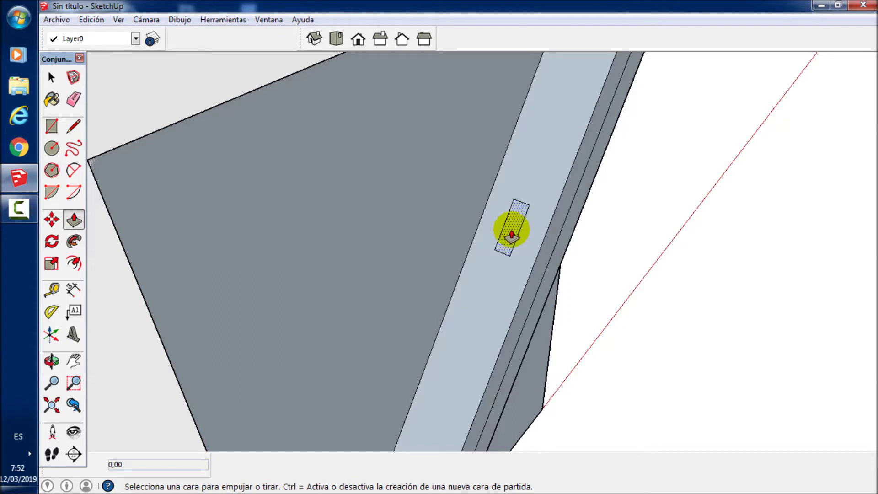
Step: Try pushing the small rectangle into the brace and orbit around to inspect the recess
click(513, 234)
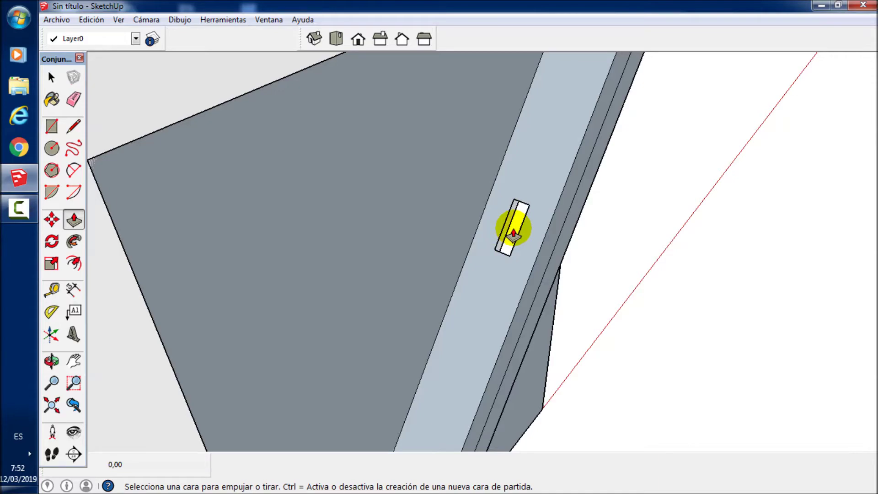
mouse_move(513, 235)
middle_down()
mouse_move(539, 171)
mouse_move(550, 90)
mouse_move(503, 132)
mouse_move(446, 151)
mouse_move(443, 172)
mouse_move(567, 183)
mouse_move(496, 147)
mouse_move(480, 114)
mouse_move(510, 176)
middle_up()
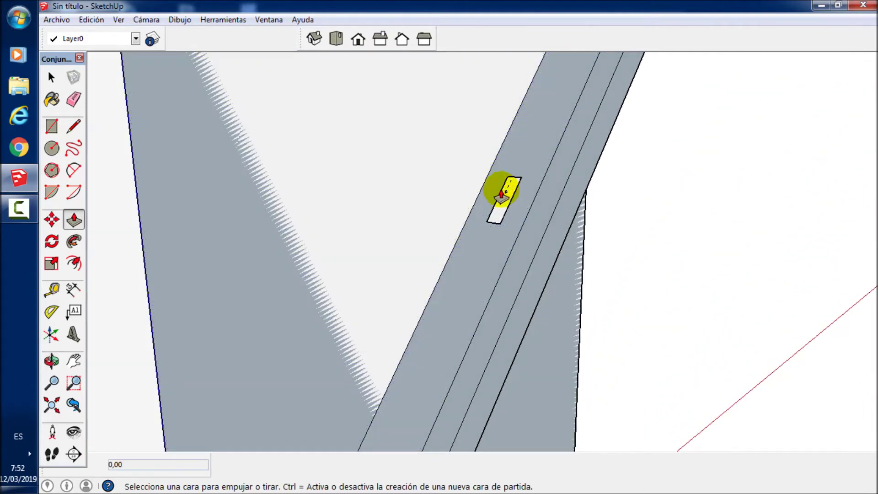
scroll(505, 196, up, 2)
scroll(512, 201, up, 2)
mouse_move(504, 211)
middle_down()
mouse_move(562, 239)
mouse_move(613, 292)
mouse_move(523, 247)
mouse_move(609, 298)
mouse_move(695, 274)
mouse_move(617, 174)
mouse_move(493, 173)
mouse_move(439, 277)
mouse_move(451, 263)
middle_up()
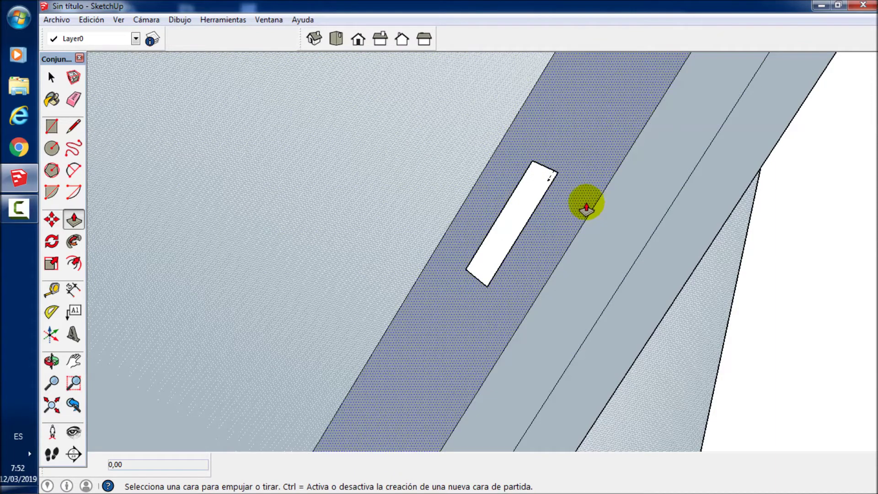
middle_drag(570, 171, 639, 277)
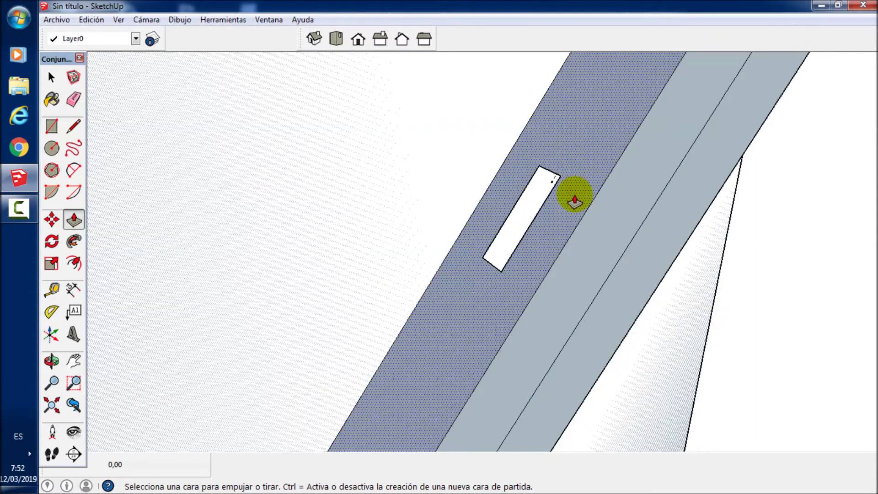
Step: Redraw the rectangle's missing edge to restore its face, then push it 2 into the brace
key(l)
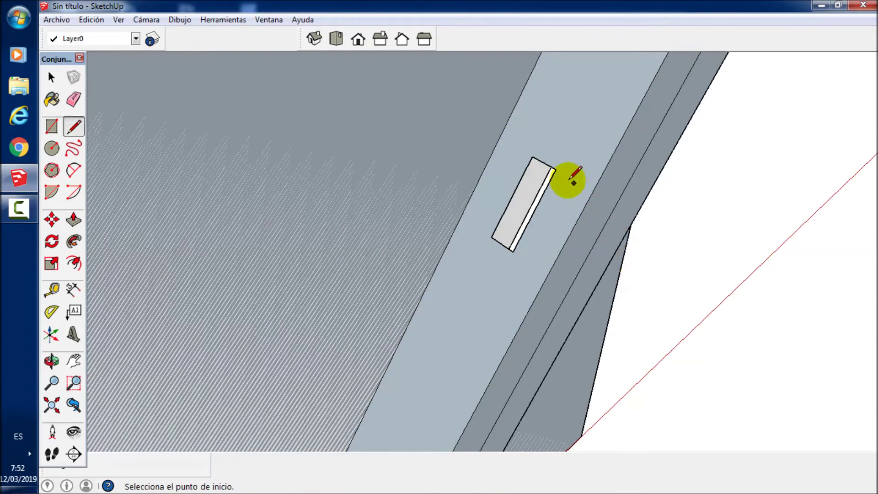
click(543, 163)
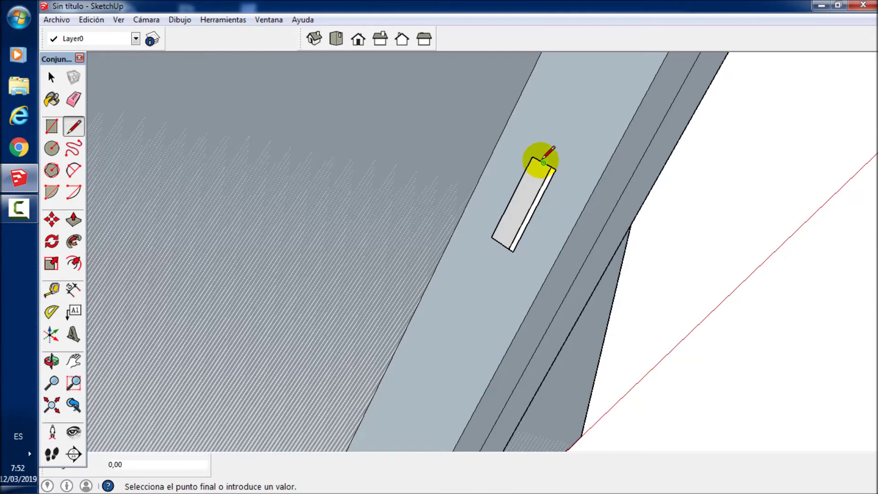
click(540, 158)
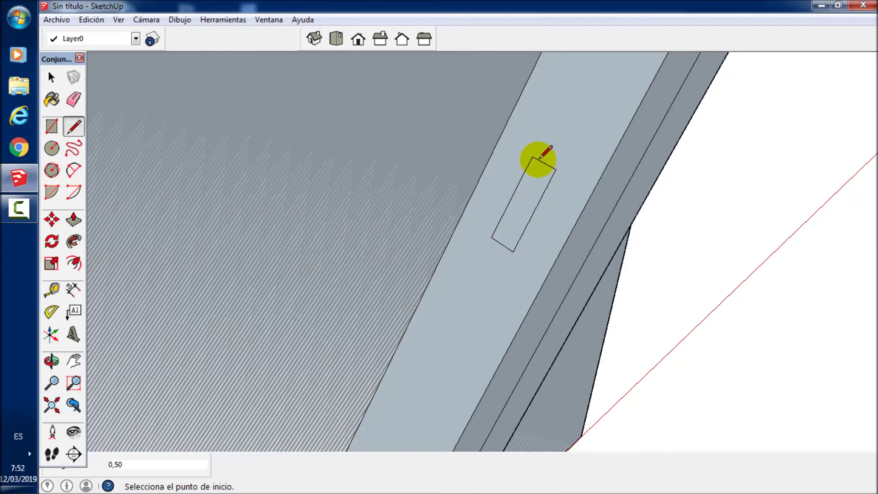
key(p)
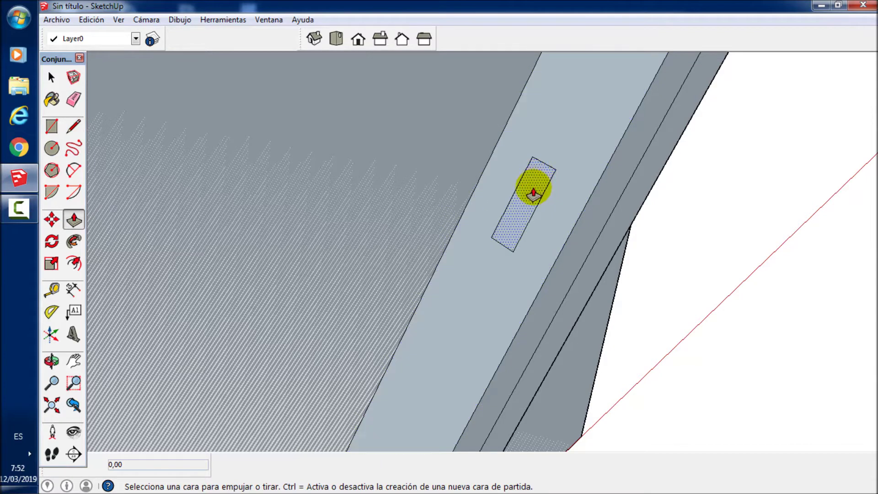
click(533, 194)
text(2)
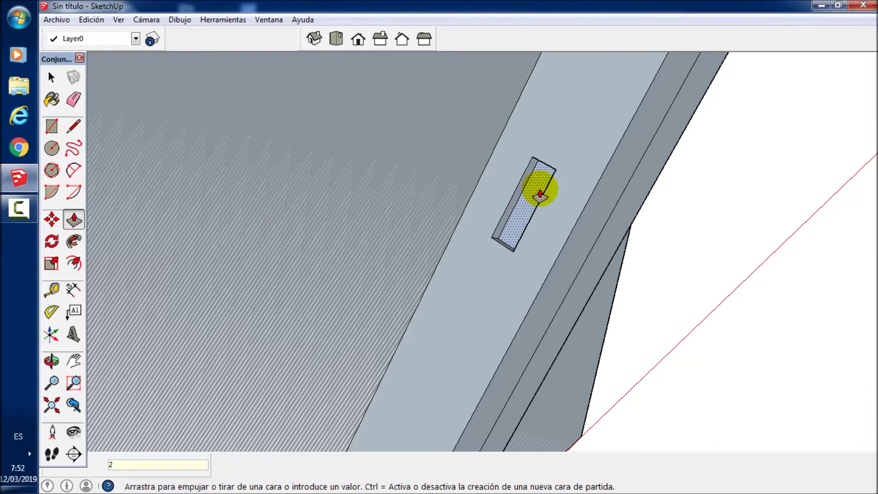
key(Return)
mouse_move(540, 195)
middle_down()
mouse_move(552, 212)
mouse_move(611, 239)
mouse_move(666, 237)
mouse_move(512, 196)
mouse_move(423, 114)
mouse_move(410, 146)
mouse_move(471, 190)
middle_up()
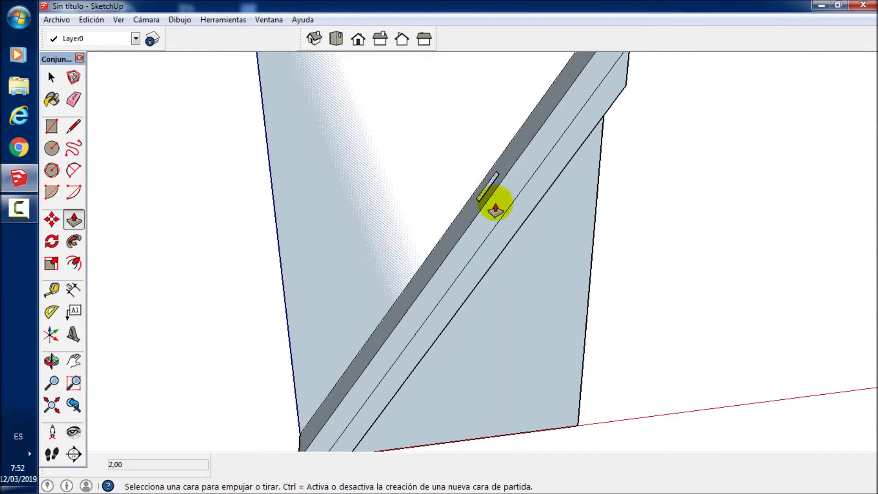
key(space)
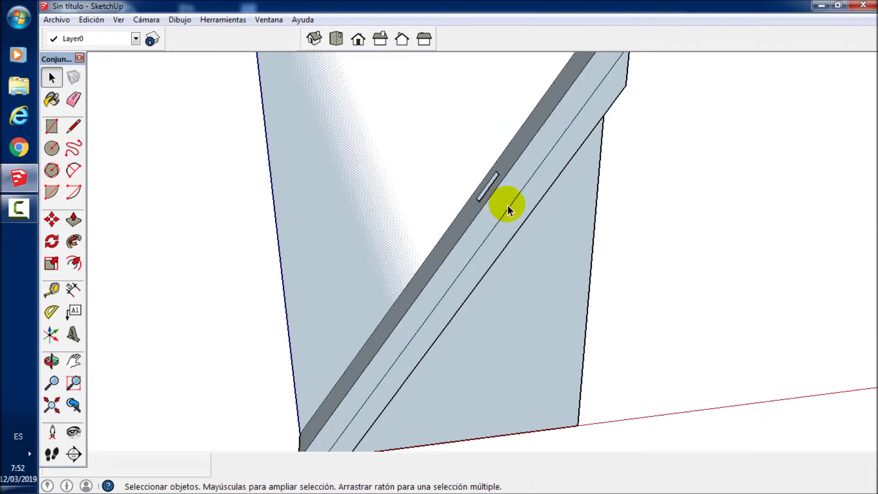
click(511, 208)
Step: Delete the stray thin edge, then copy the whole braced box to the right along the red axis
key(Delete)
scroll(516, 226, down, 5)
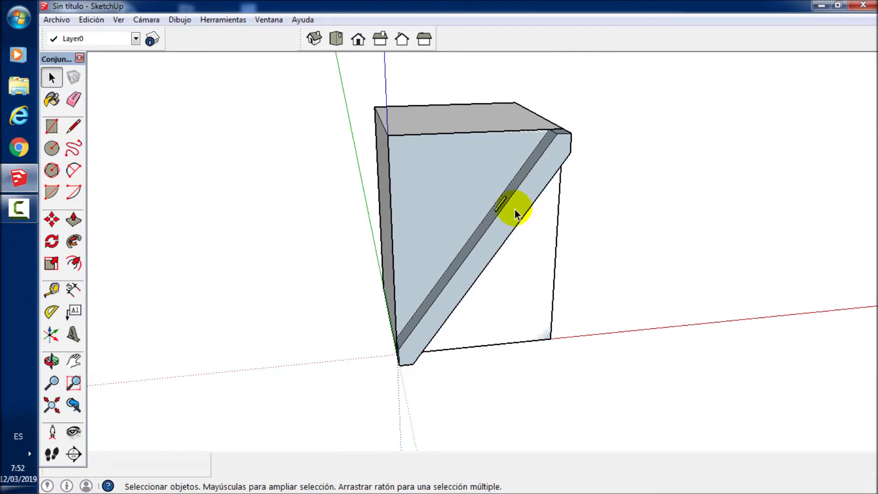
scroll(514, 210, up, 2)
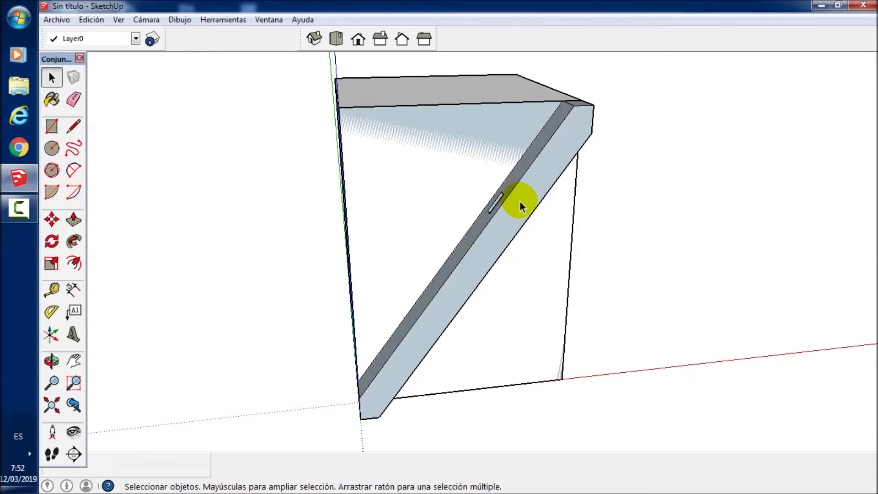
triple_click(519, 202)
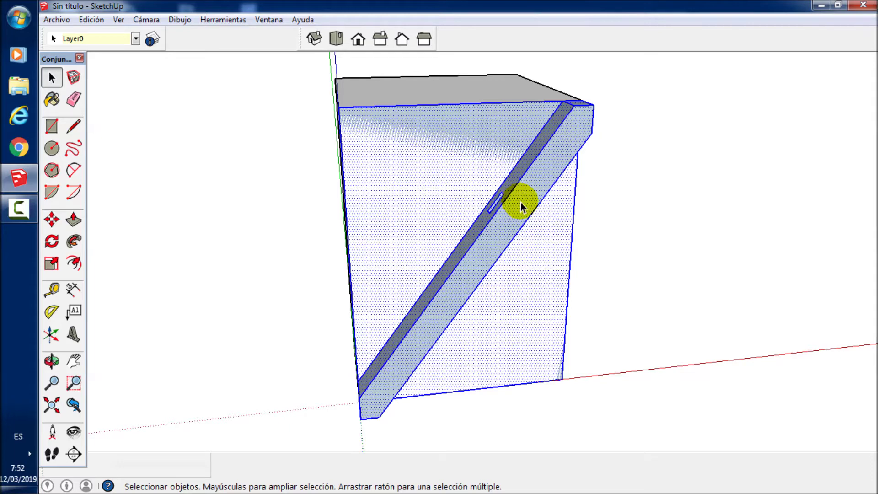
key(m)
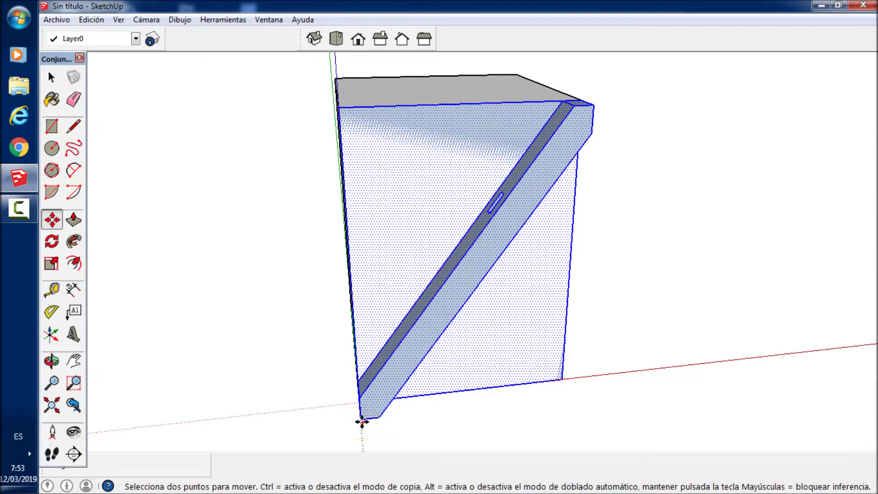
drag(361, 419, 419, 413)
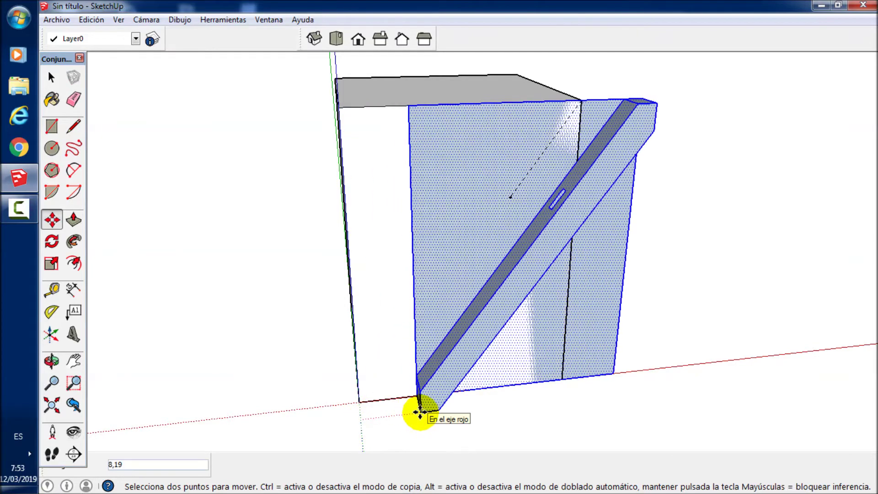
key(ctrl)
drag(420, 412, 653, 389)
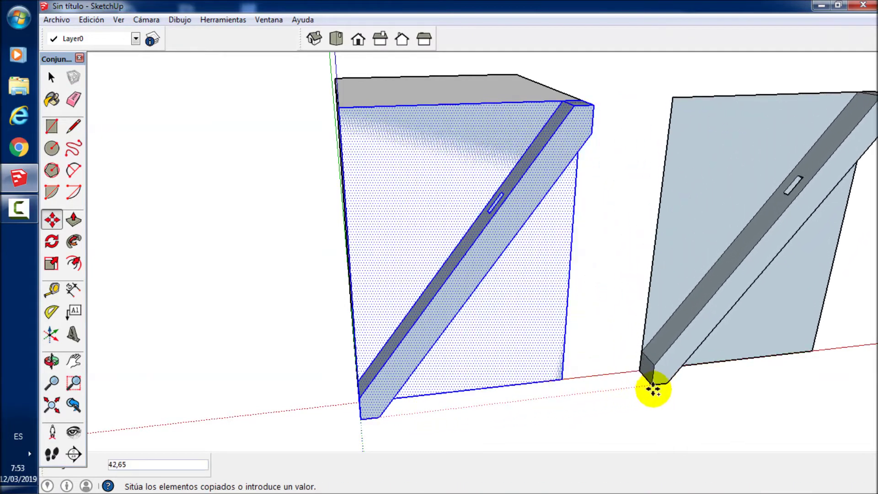
click(654, 387)
scroll(379, 314, down, 3)
mouse_move(378, 314)
middle_down()
mouse_move(372, 333)
mouse_move(352, 297)
middle_up()
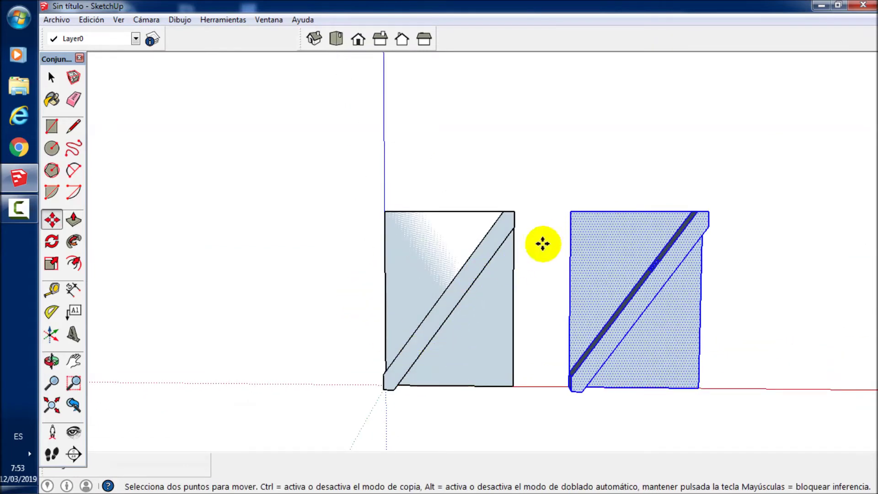
key(space)
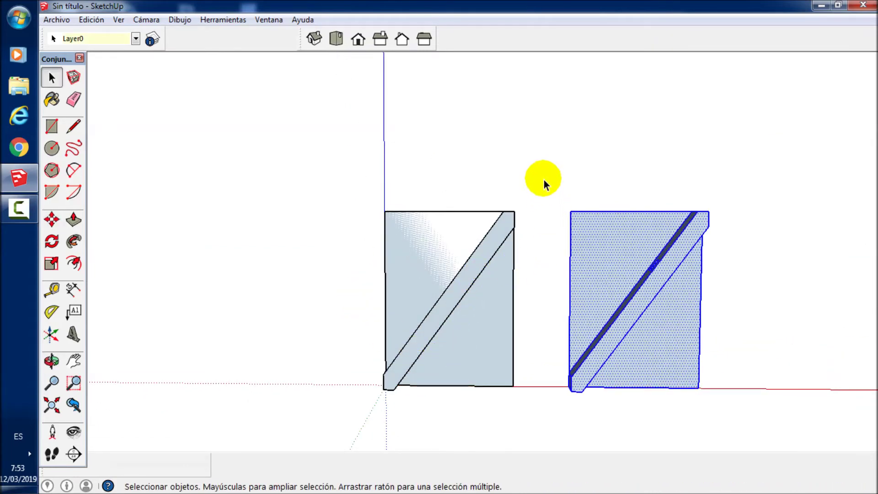
Step: Erase the copied box's edges and faces, leaving only its diagonal brace bar
click(555, 168)
key(e)
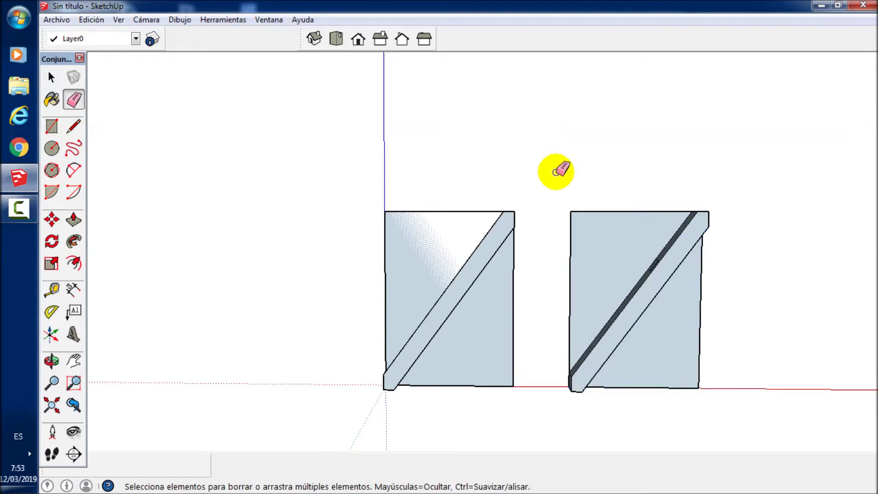
click(560, 241)
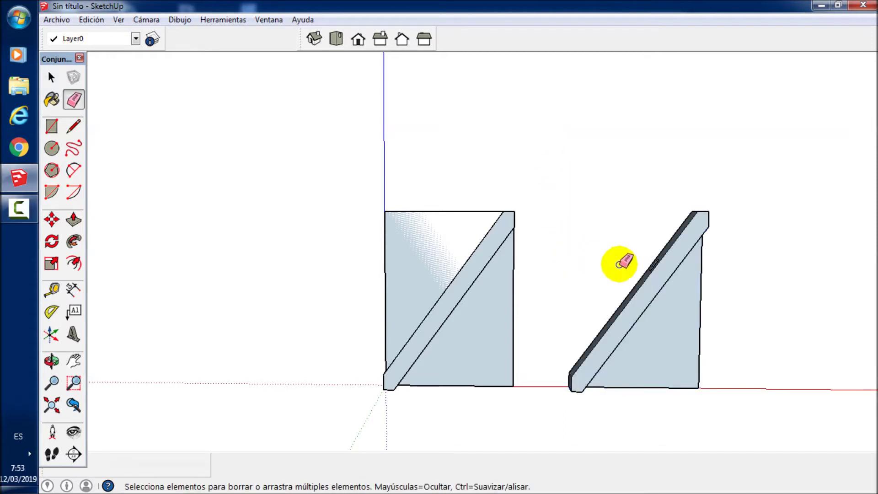
drag(713, 350, 676, 391)
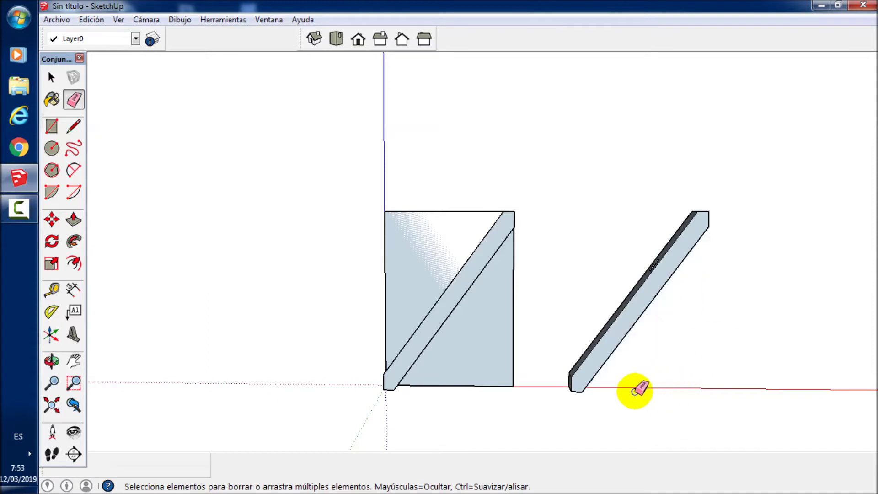
Step: Delete the left box's right vertical edge and its upper-left triangular face
key(space)
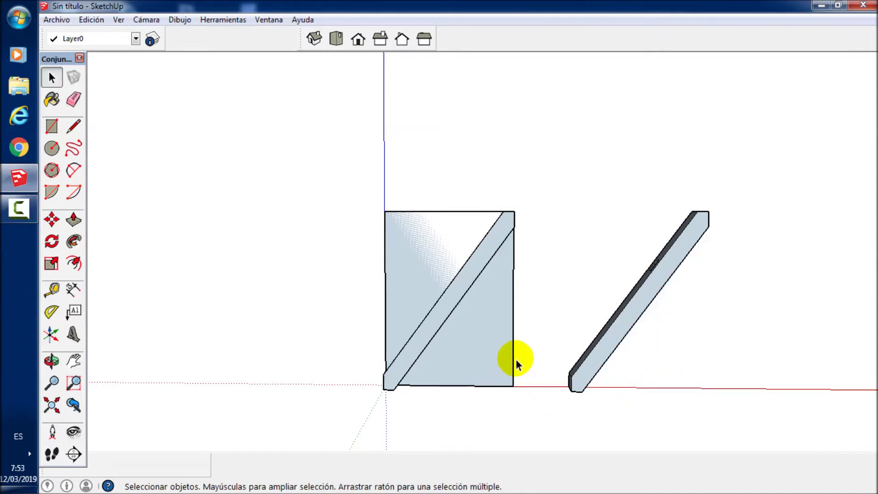
click(514, 358)
key(Delete)
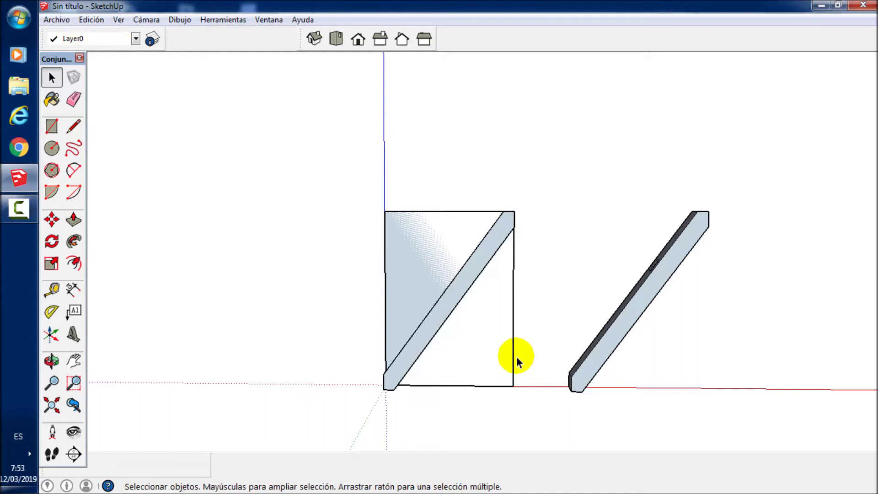
click(501, 387)
click(420, 299)
click(386, 276)
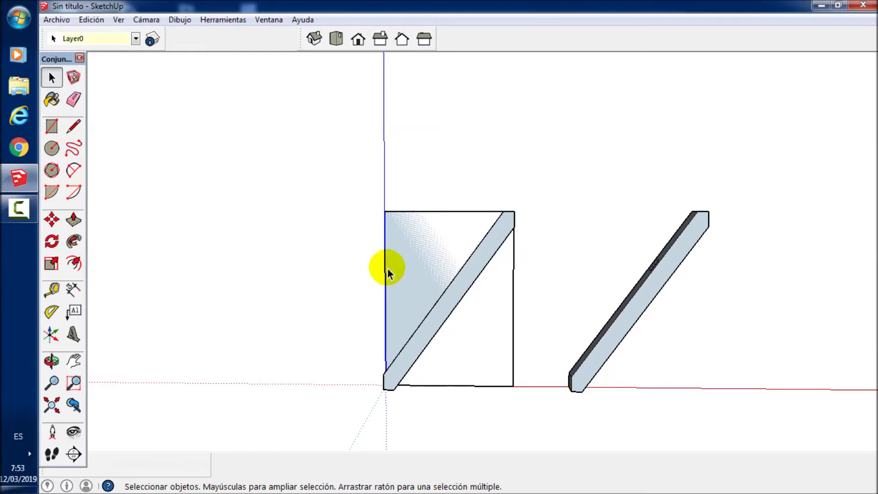
key(Delete)
Step: Rotate the loose diagonal bar 180° about a pivot at its end
mouse_move(431, 230)
middle_down()
mouse_move(559, 388)
mouse_move(642, 348)
mouse_move(492, 347)
middle_up()
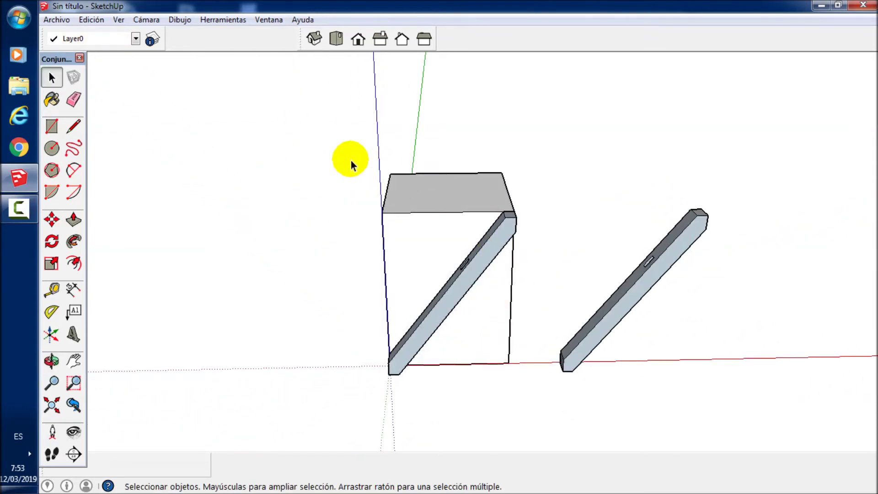
click(668, 252)
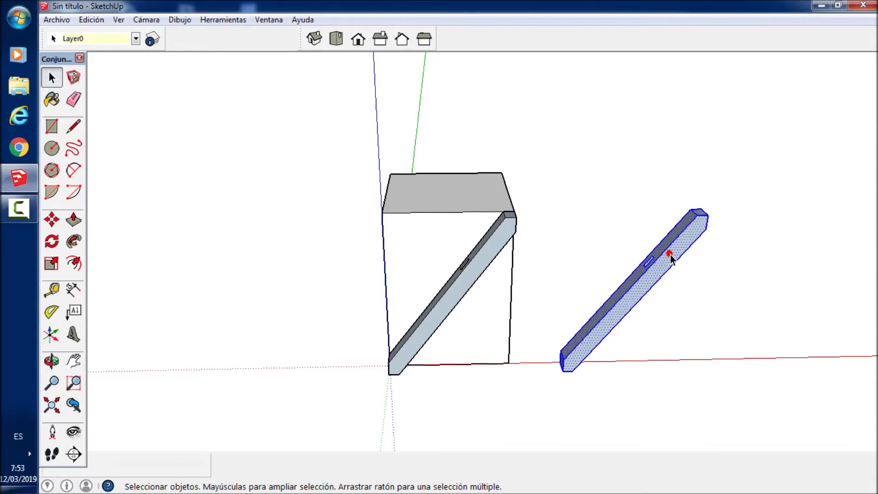
key(q)
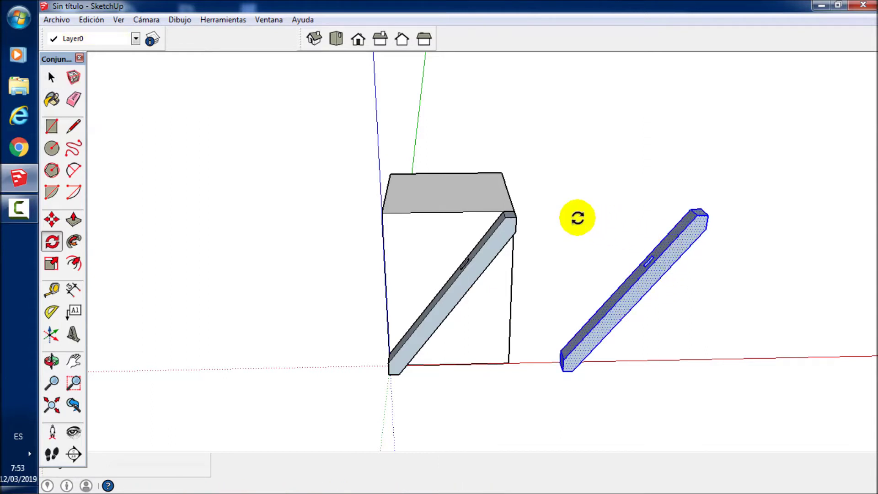
scroll(710, 218, up, 5)
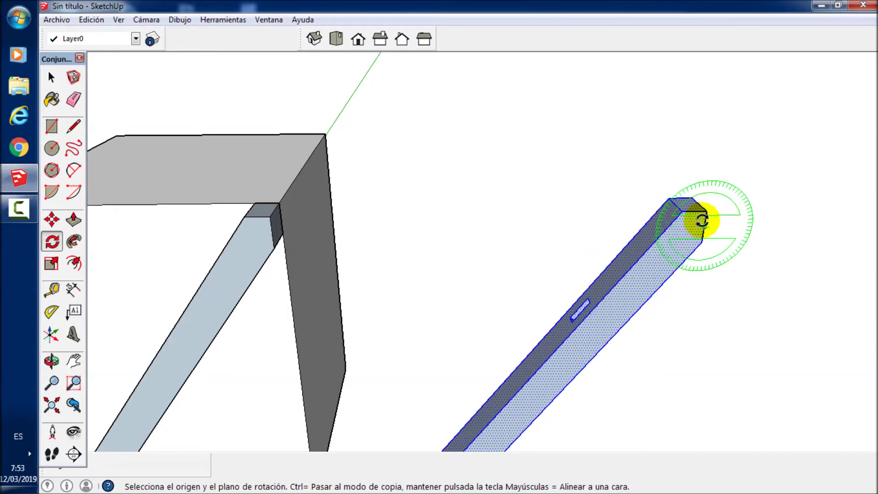
drag(699, 214, 694, 213)
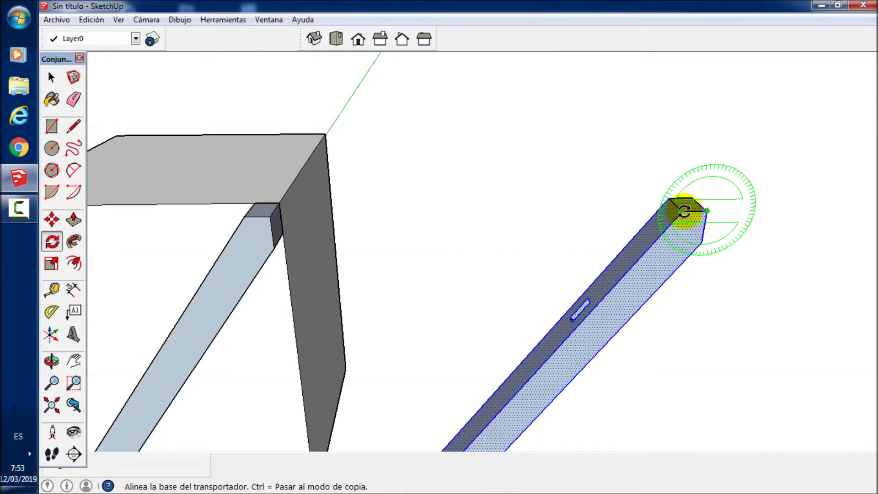
click(681, 213)
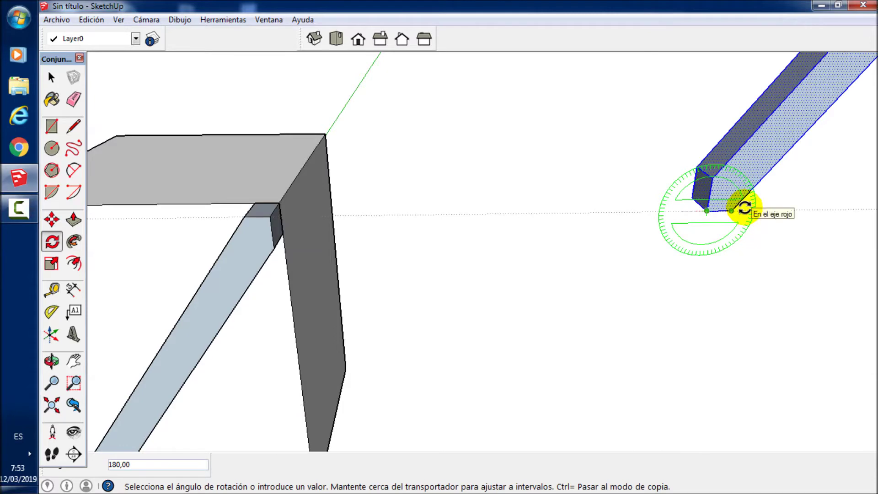
click(744, 208)
mouse_move(745, 222)
middle_down()
mouse_move(726, 200)
mouse_move(730, 228)
middle_up()
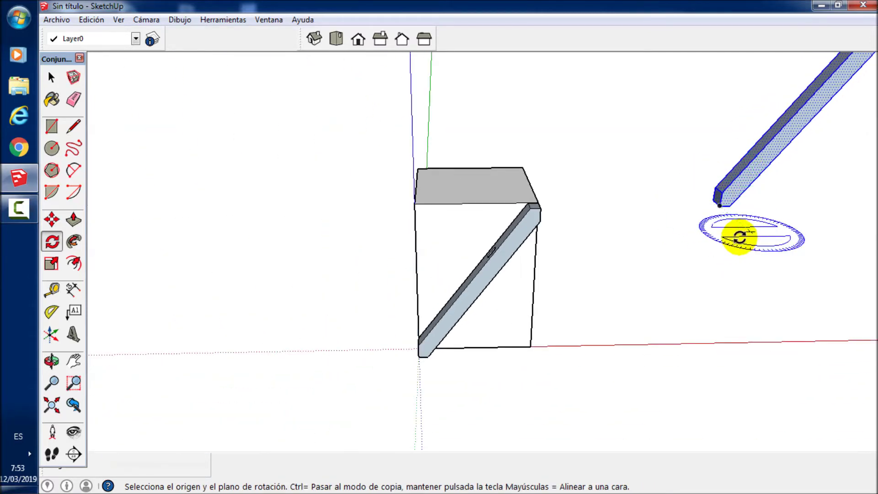
key(m)
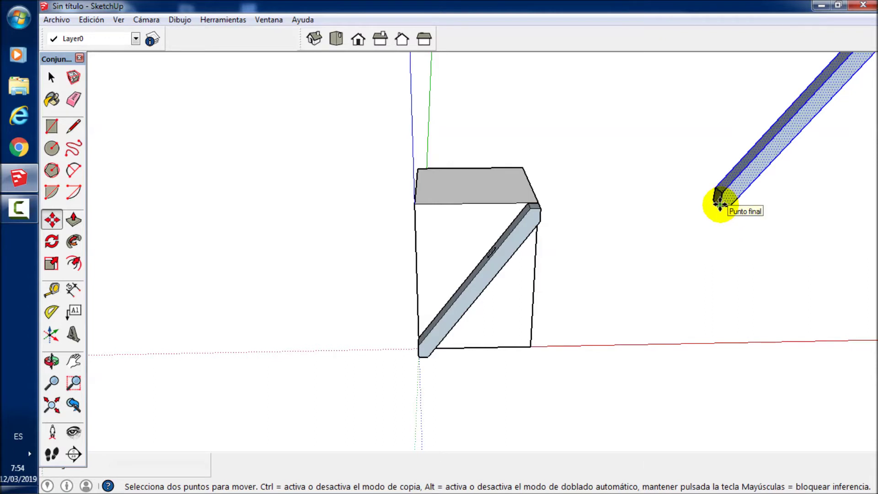
Step: Move the rotated bar by its corner endpoint onto the box, along the front diagonal brace
mouse_move(719, 204)
mouse_down()
mouse_move(724, 277)
mouse_move(719, 299)
mouse_move(702, 306)
mouse_move(729, 243)
mouse_move(715, 303)
mouse_move(721, 343)
mouse_move(722, 323)
mouse_move(698, 314)
mouse_move(709, 300)
mouse_move(728, 313)
mouse_move(698, 329)
mouse_move(696, 344)
mouse_up()
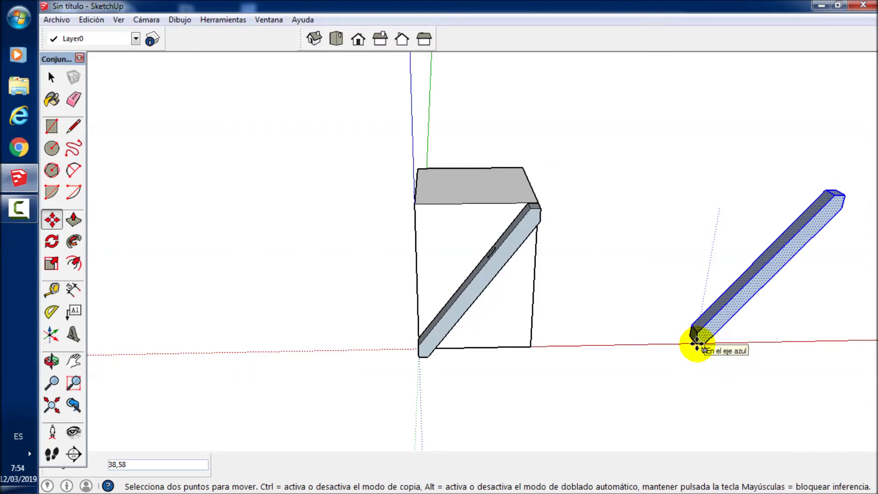
mouse_move(697, 343)
mouse_down()
mouse_move(719, 131)
mouse_move(695, 343)
mouse_up()
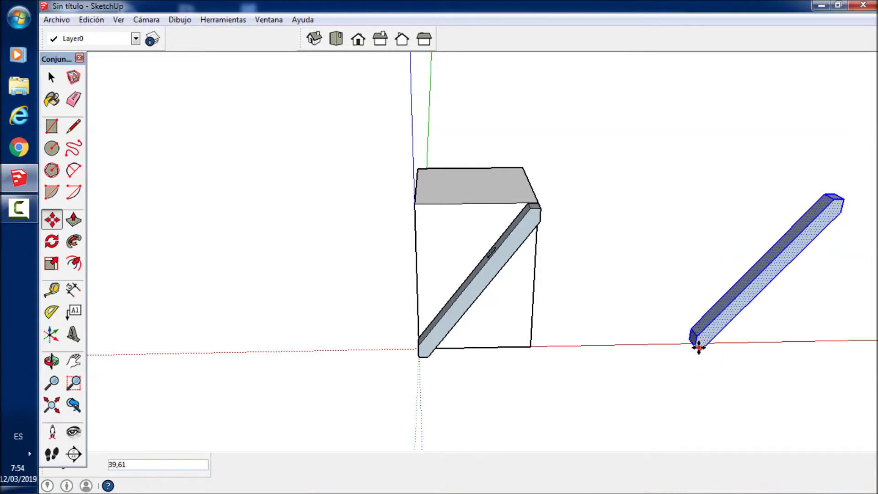
mouse_move(734, 239)
middle_down()
mouse_move(747, 90)
mouse_move(716, 196)
mouse_move(711, 261)
middle_up()
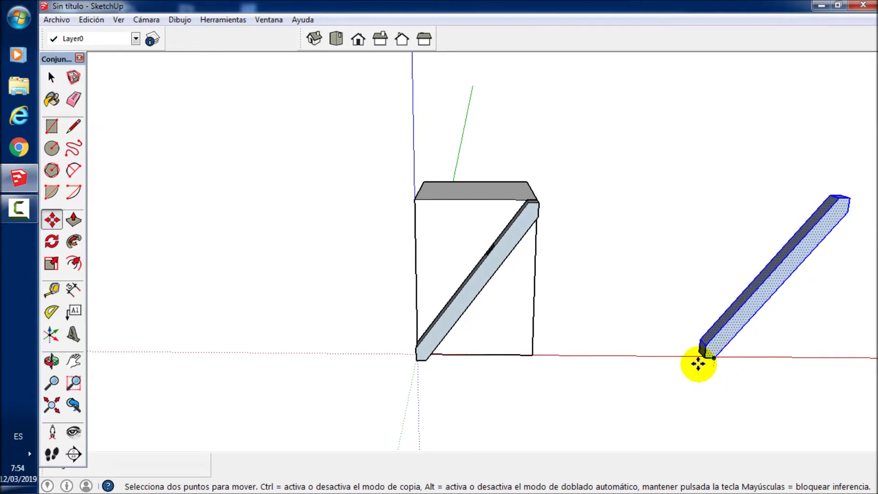
mouse_move(707, 359)
mouse_down()
mouse_move(434, 363)
mouse_move(434, 355)
mouse_up()
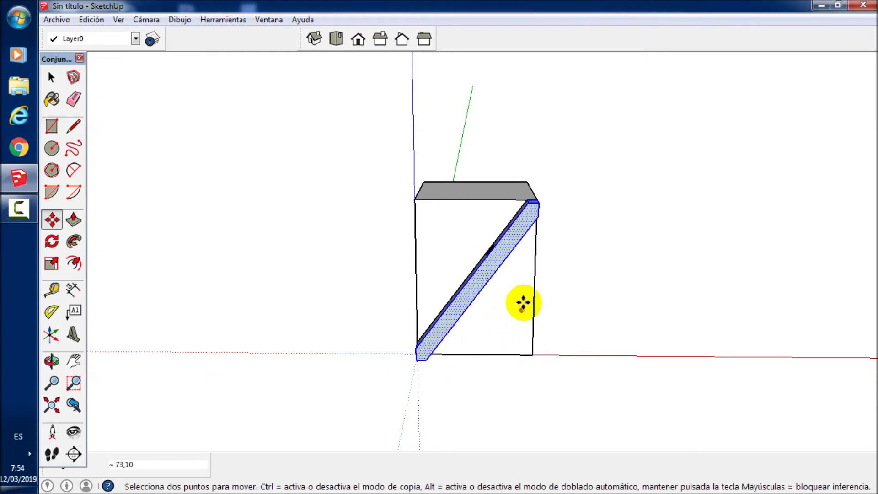
scroll(519, 270, up, 1)
scroll(503, 271, up, 3)
mouse_move(499, 272)
middle_down()
mouse_move(456, 209)
mouse_move(372, 163)
mouse_move(366, 248)
middle_up()
Step: Shift the brace bar 1.00 along the red axis so it sits outside the box
scroll(411, 374, up, 2)
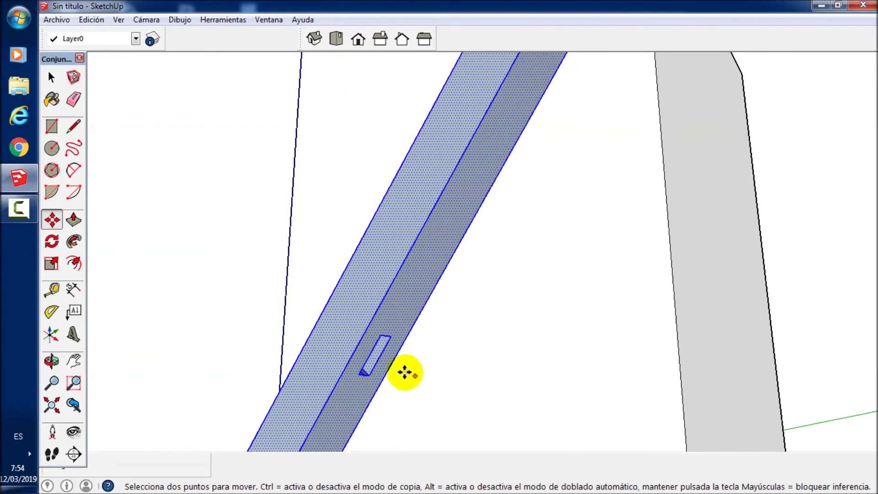
click(260, 302)
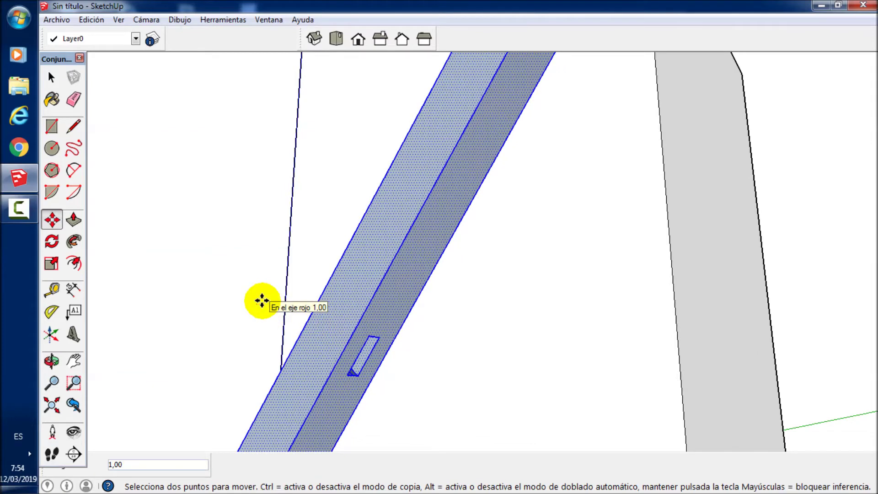
scroll(261, 300, down, 2)
scroll(281, 300, down, 2)
scroll(298, 313, down, 1)
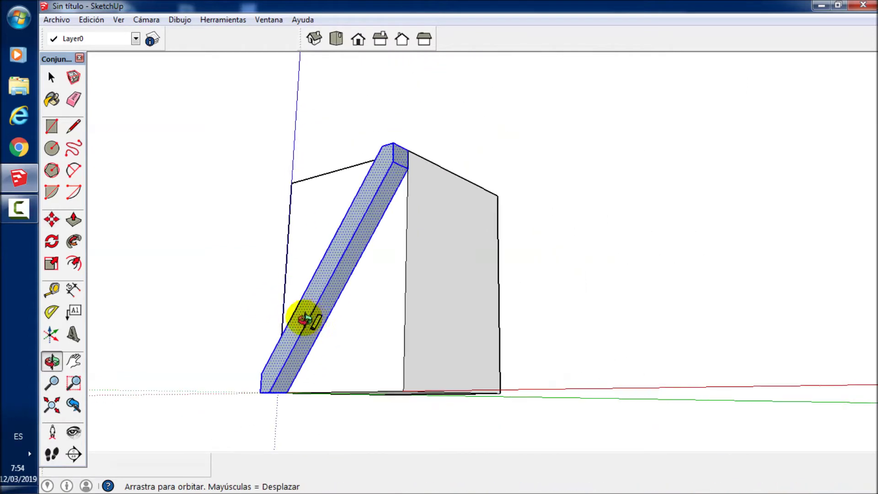
Step: Orbit to an upright view of the bar's slot and select its light-blue face
drag(304, 319, 235, 279)
key(space)
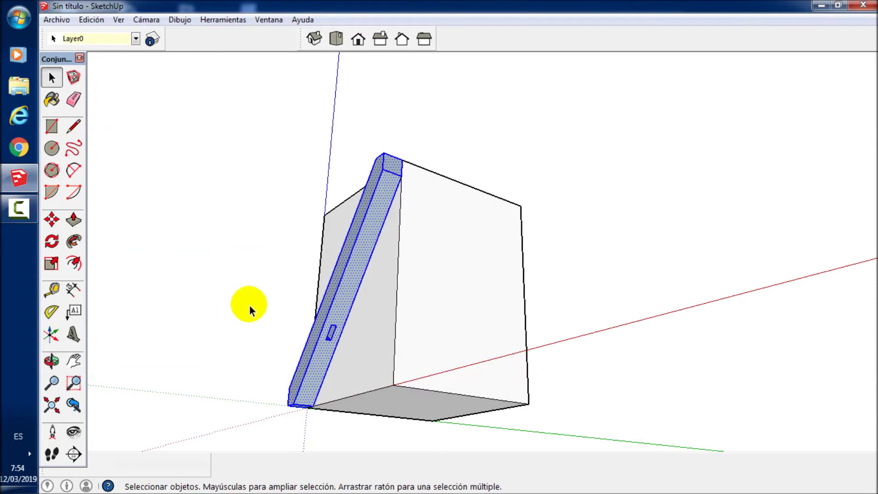
scroll(342, 347, up, 3)
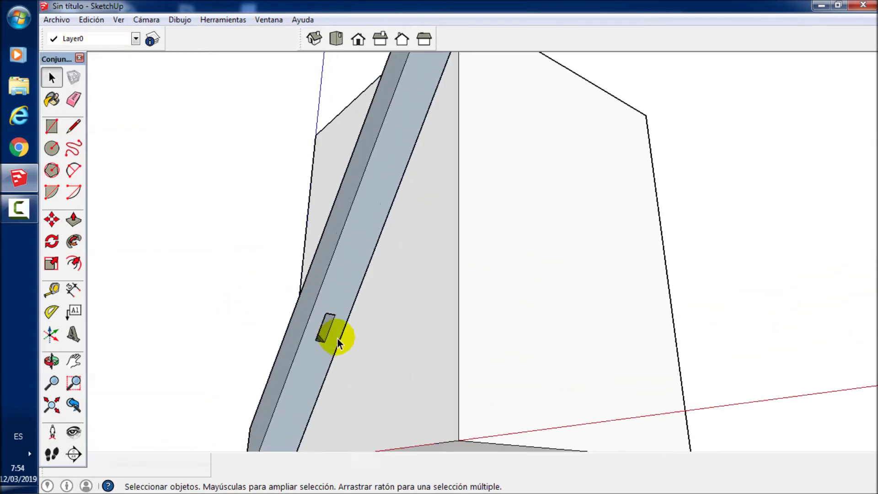
mouse_move(337, 338)
middle_down()
mouse_move(259, 339)
mouse_move(533, 427)
middle_up()
key(space)
mouse_move(462, 333)
middle_down()
mouse_move(520, 490)
mouse_move(551, 402)
mouse_move(613, 323)
mouse_move(475, 141)
middle_up()
click(476, 154)
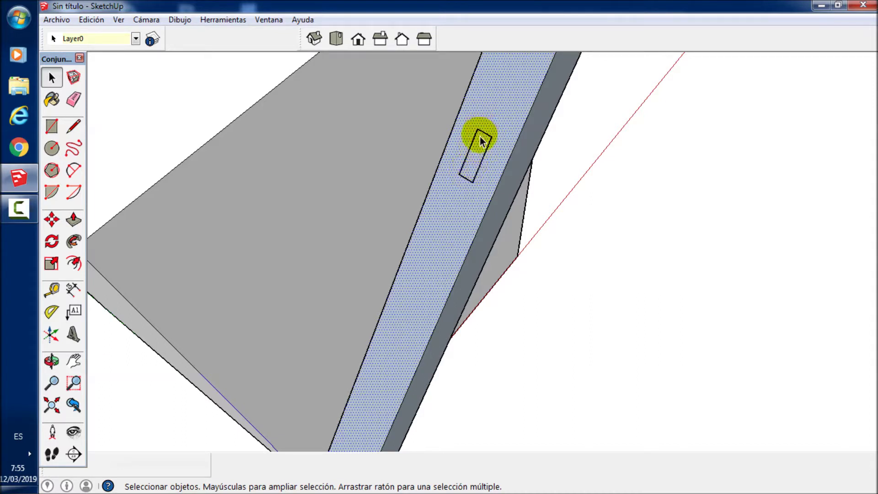
Step: Draw a 1 by 3 rectangle on the moved bar and push it 2 deep as a slot
key(r)
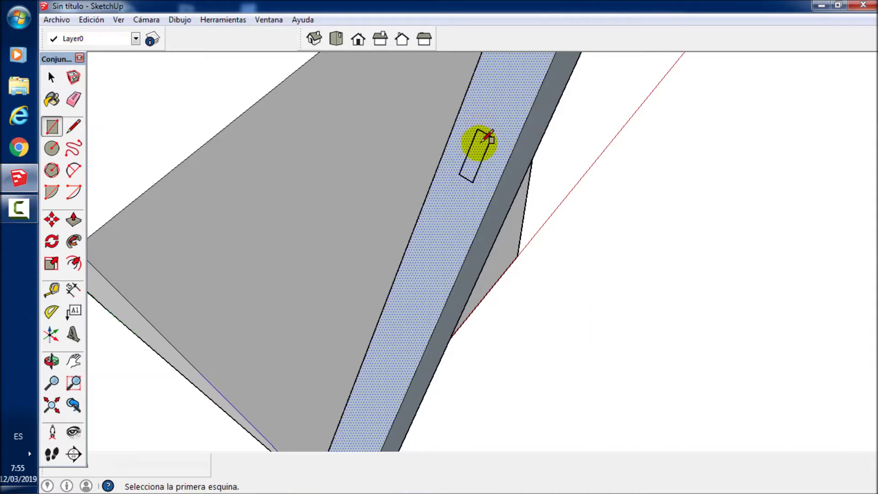
drag(477, 129, 474, 181)
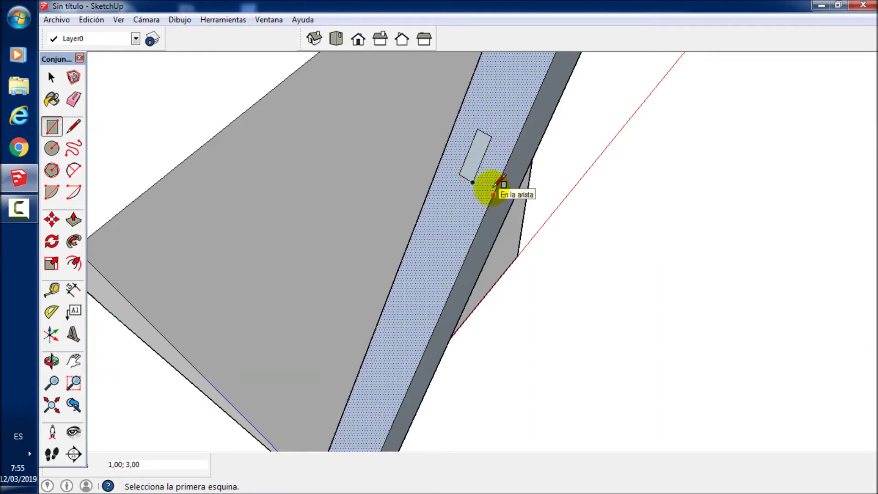
key(p)
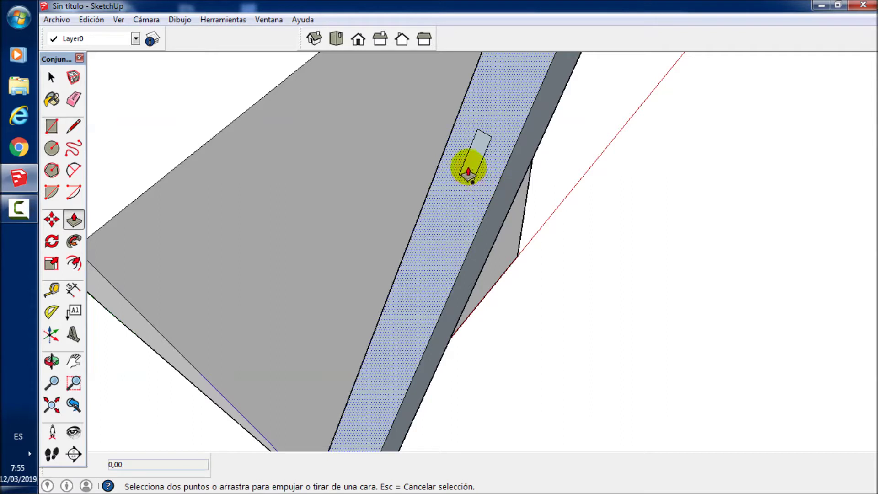
drag(468, 174, 476, 173)
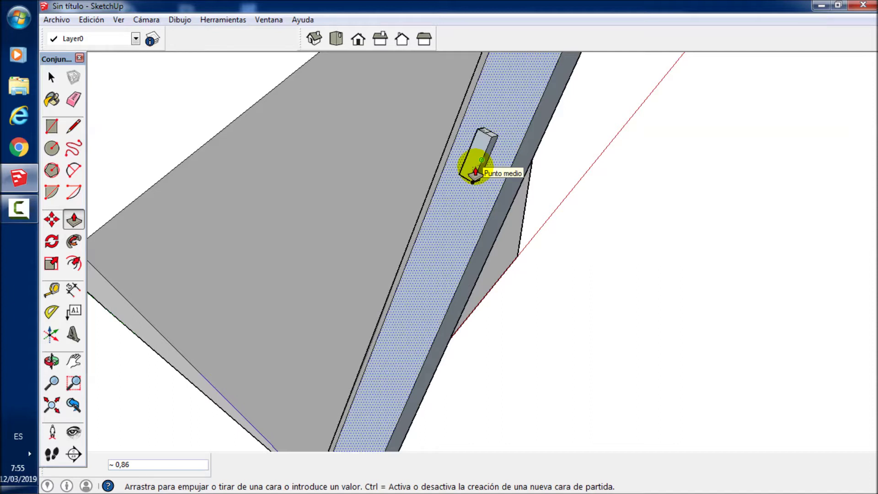
key(Escape)
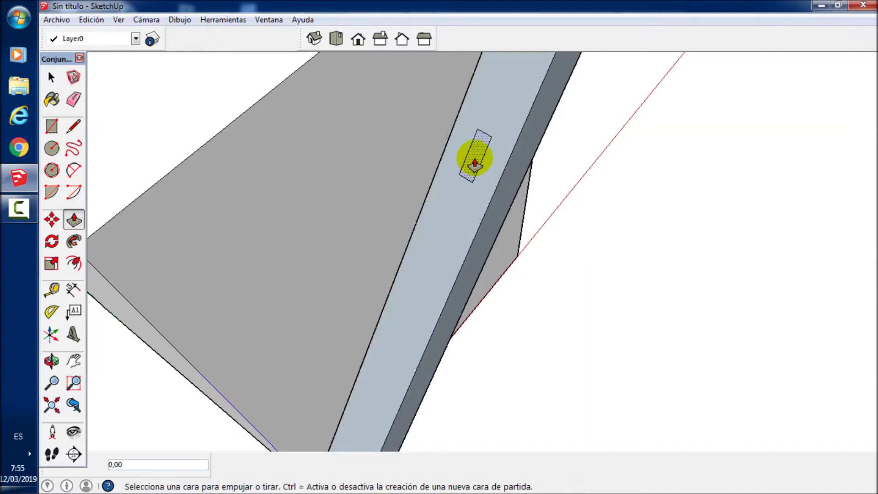
click(475, 173)
text(2)
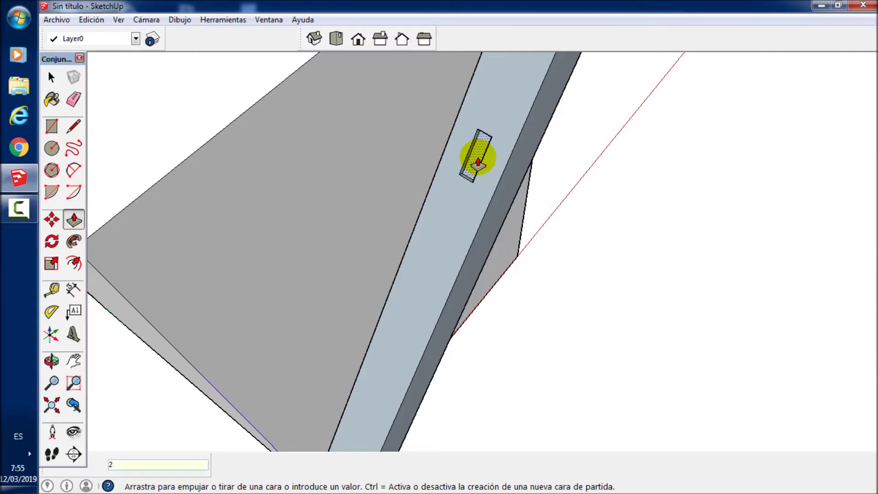
key(Return)
mouse_move(486, 166)
middle_down()
mouse_move(521, 196)
mouse_move(541, 102)
mouse_move(363, 94)
middle_up()
scroll(407, 143, down, 2)
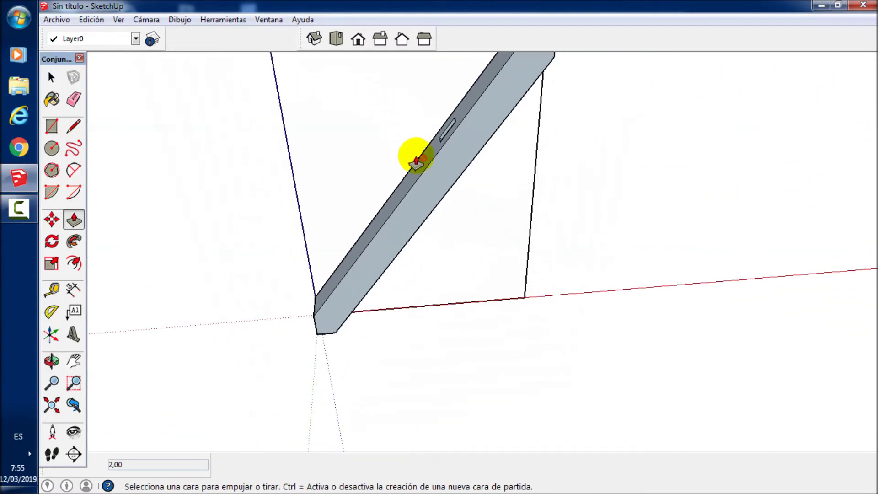
Step: Select all the connected brace and box geometry and make it one group with Crear grupo
scroll(446, 211, down, 2)
scroll(388, 88, up, 3)
scroll(388, 89, down, 1)
scroll(391, 96, down, 1)
scroll(392, 96, up, 2)
scroll(393, 88, down, 1)
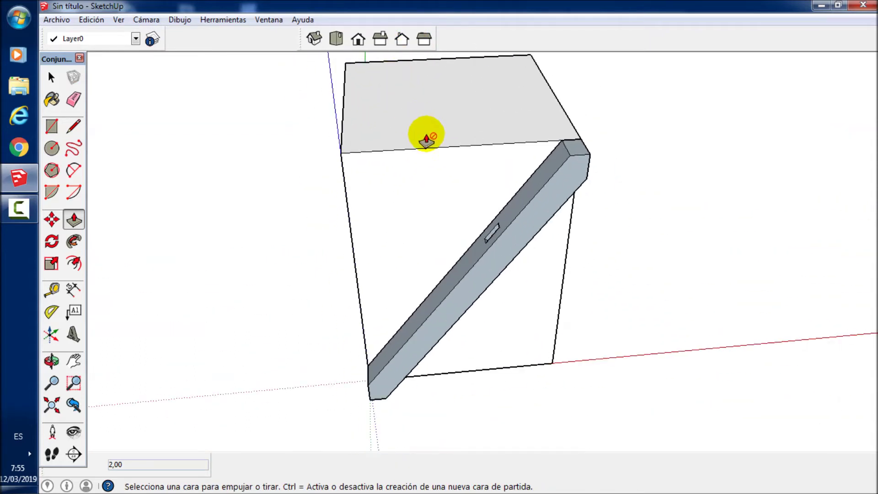
key(space)
triple_click(503, 240)
right_click(504, 239)
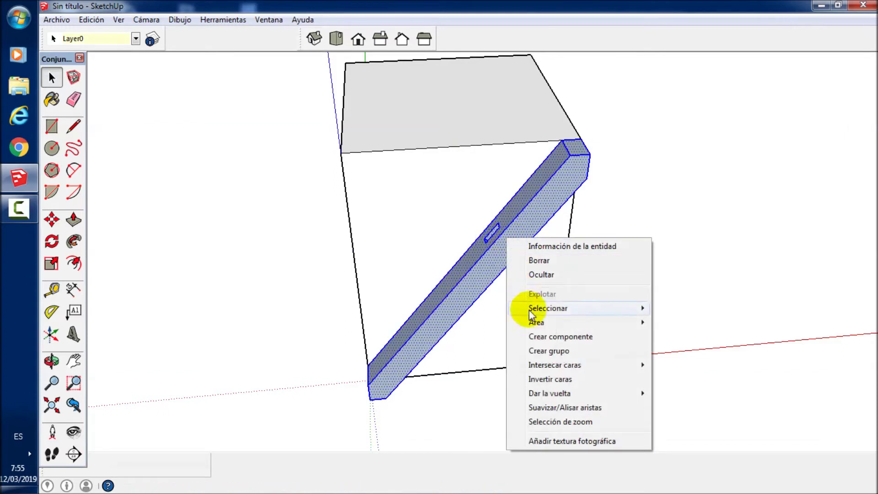
click(546, 351)
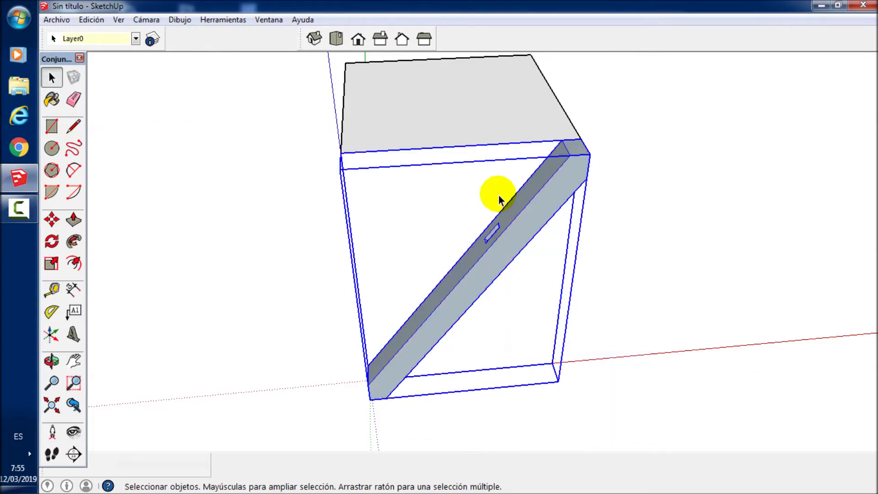
click(619, 129)
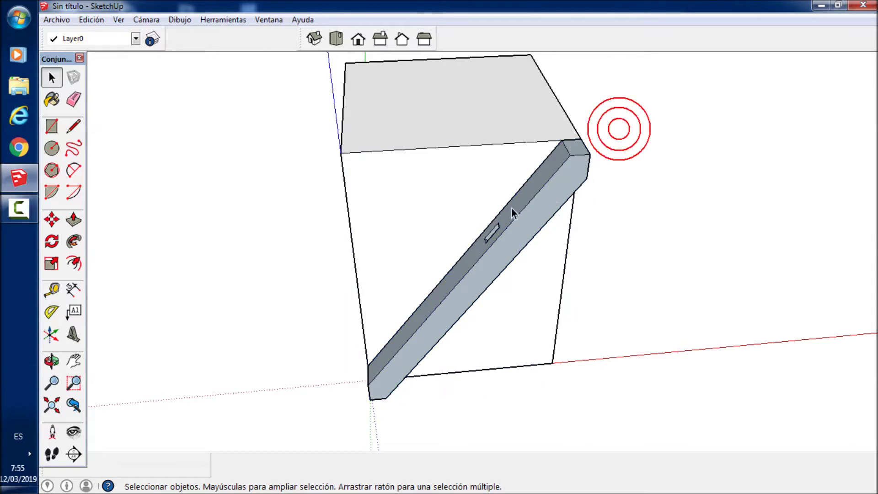
scroll(478, 222, up, 3)
middle_drag(478, 221, 490, 197)
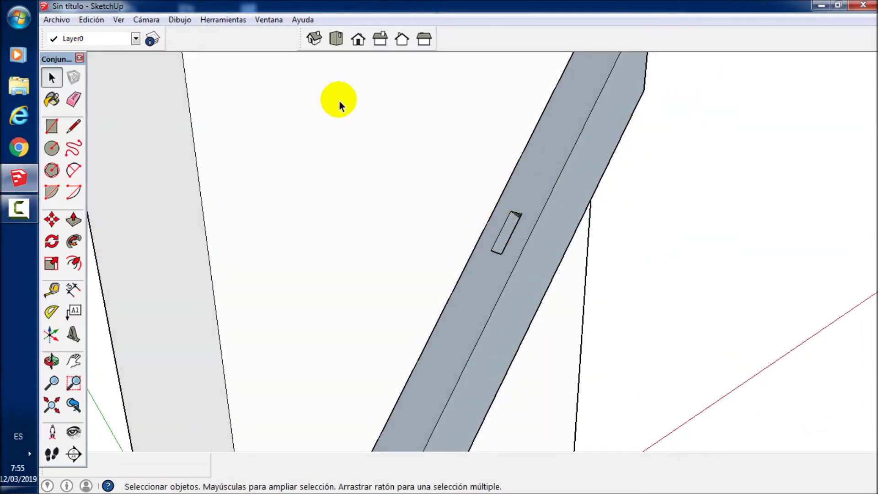
scroll(381, 165, down, 5)
Step: Draw a closed four-edge outline from the slot corners to the brace's outer edge, splitting off a face
key(l)
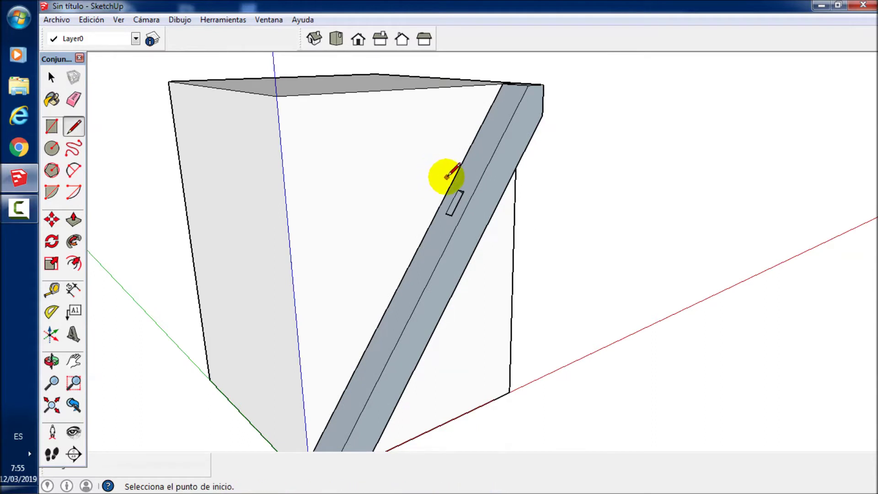
scroll(447, 177, up, 1)
scroll(450, 179, up, 2)
scroll(453, 190, up, 2)
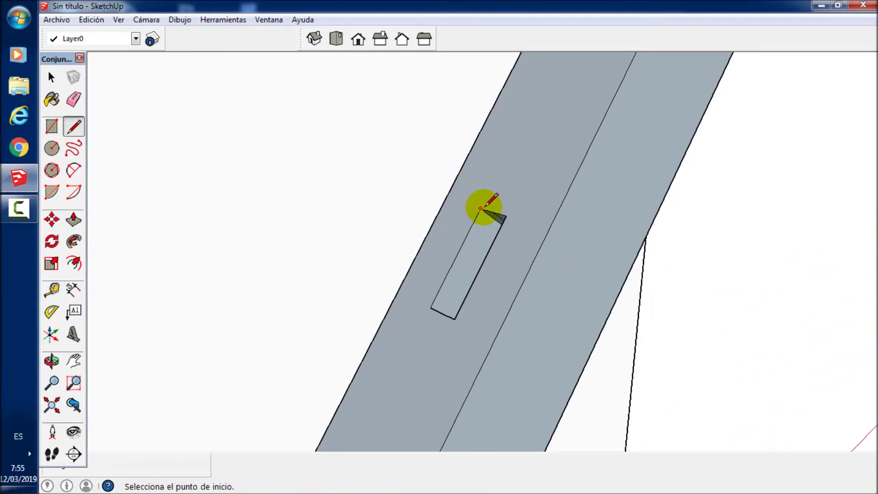
click(480, 208)
click(446, 198)
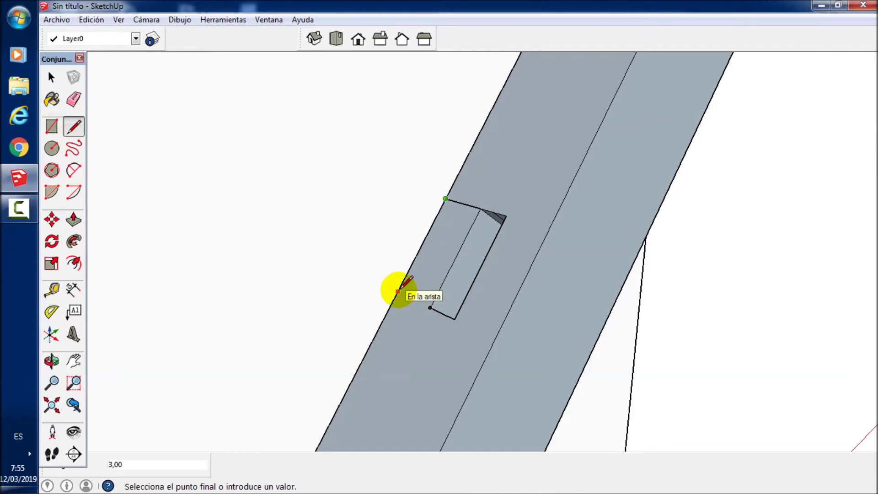
click(398, 291)
click(430, 308)
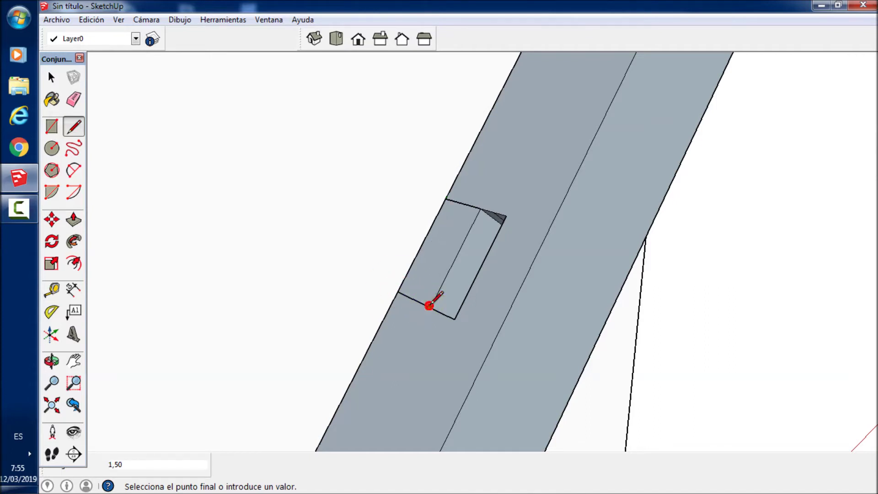
click(476, 208)
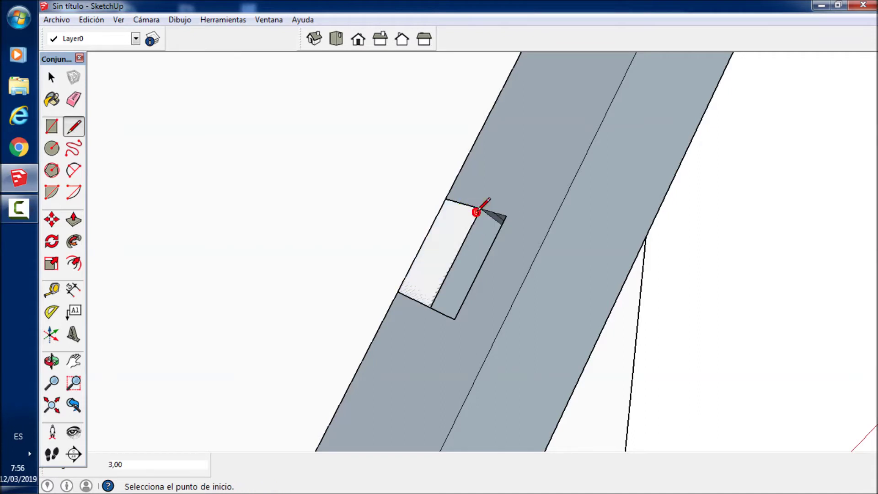
scroll(461, 203, down, 1)
scroll(461, 201, down, 1)
scroll(451, 206, down, 1)
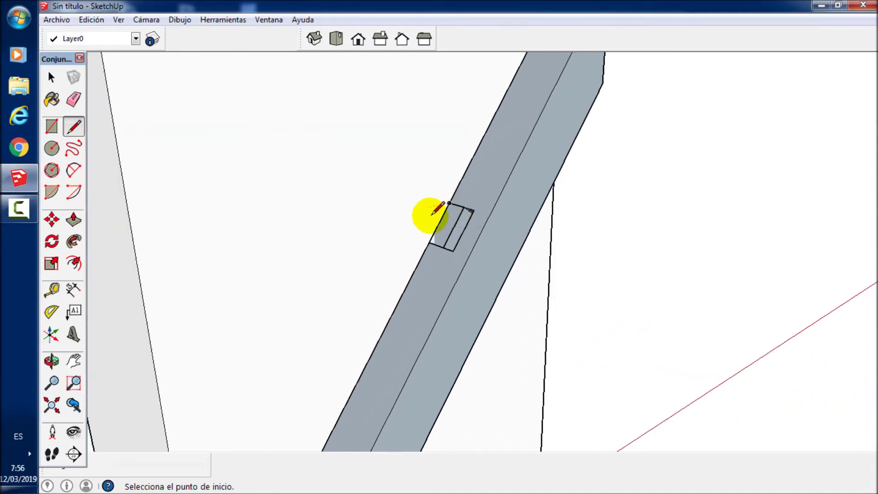
scroll(434, 219, down, 3)
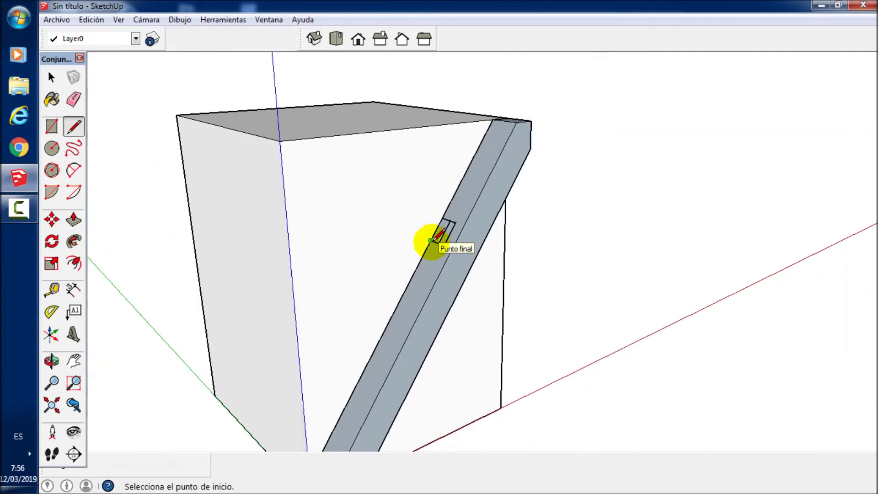
Step: Extrude the new face out to the box's top corner to form the crossbar
key(p)
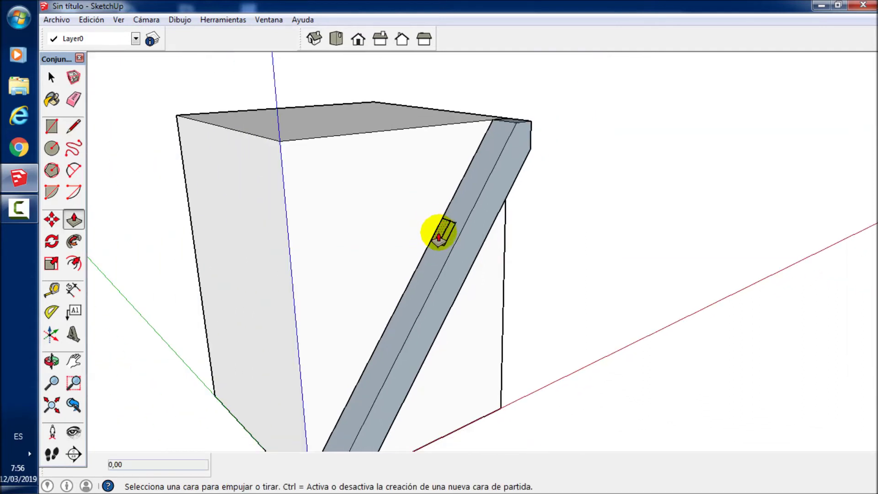
click(439, 237)
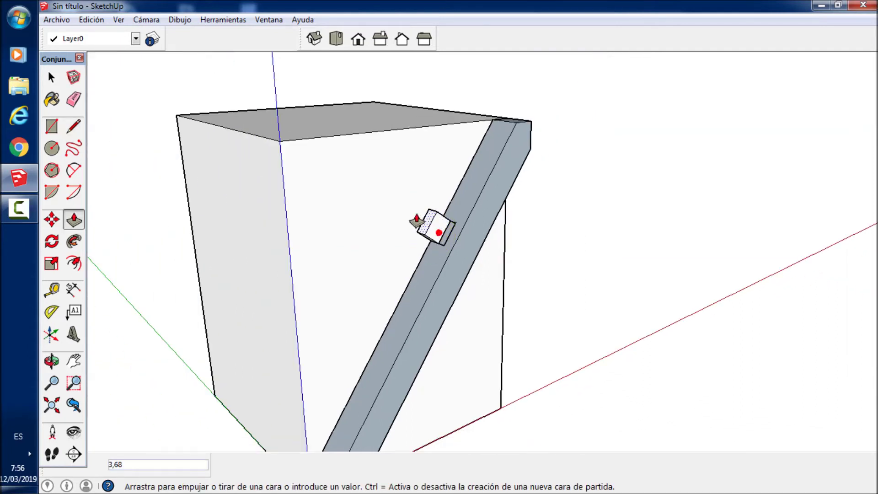
click(239, 145)
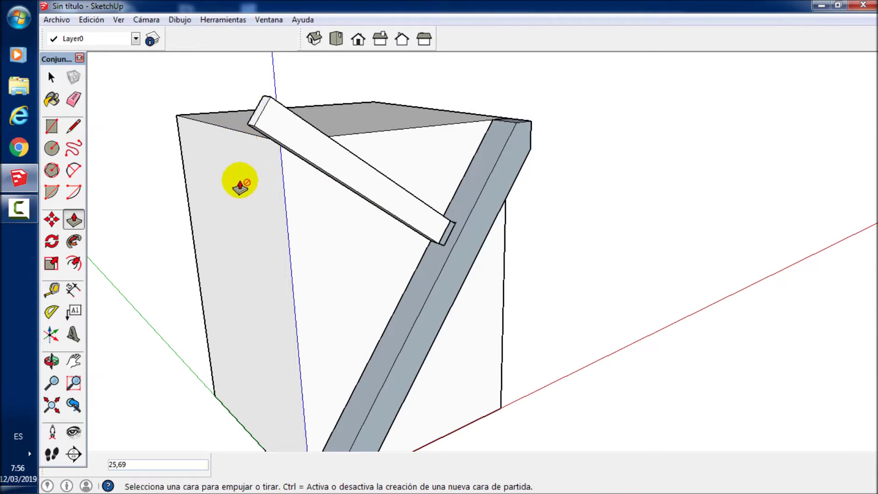
mouse_move(401, 192)
middle_down()
mouse_move(308, 307)
mouse_move(320, 293)
middle_up()
scroll(477, 222, up, 3)
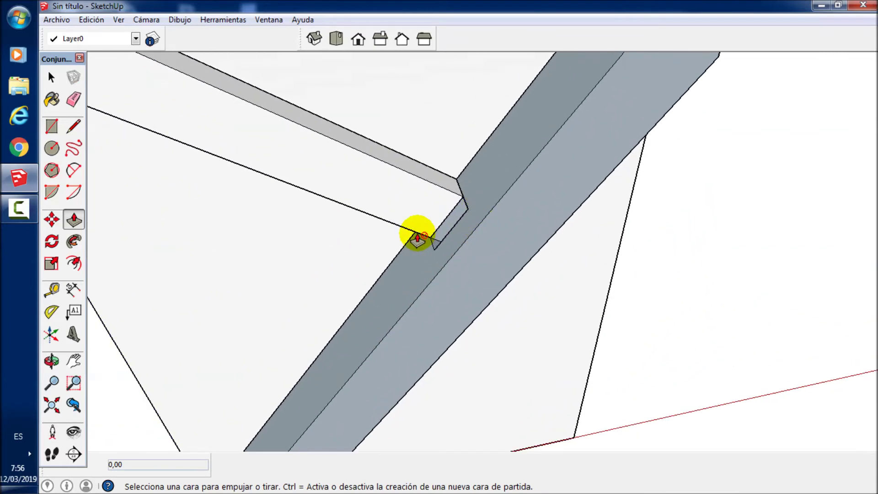
Step: Measure from the crossbar's corner at the joint, then start pulling its top face up 0.50
key(t)
mouse_move(433, 217)
middle_down()
mouse_move(502, 176)
mouse_move(476, 177)
middle_up()
click(464, 186)
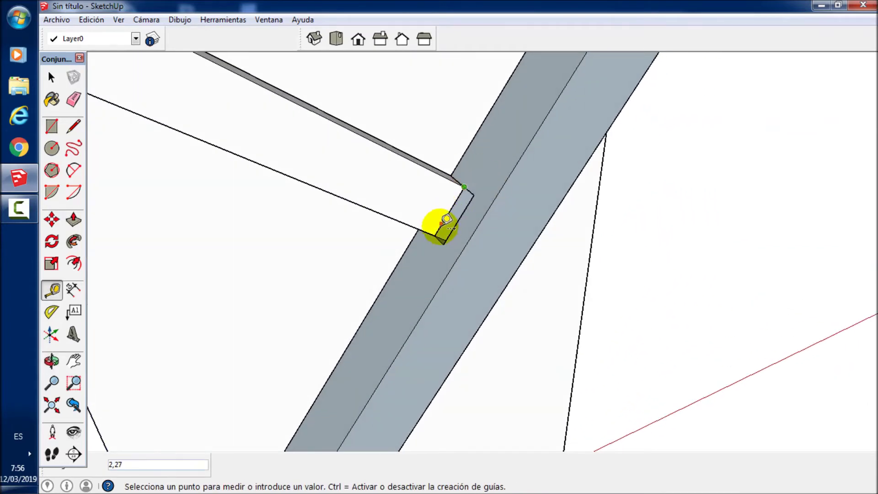
scroll(431, 231, down, 1)
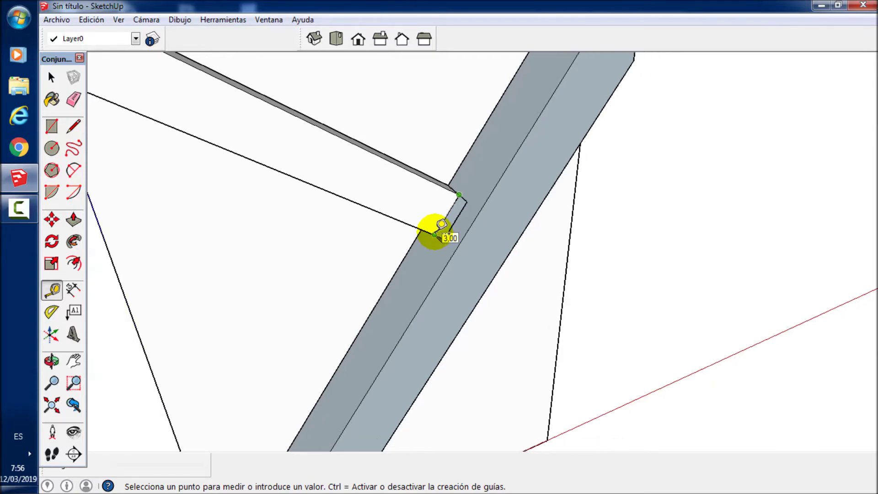
scroll(484, 209, down, 3)
scroll(496, 204, down, 3)
mouse_move(496, 204)
middle_down()
mouse_move(450, 294)
mouse_move(372, 310)
middle_up()
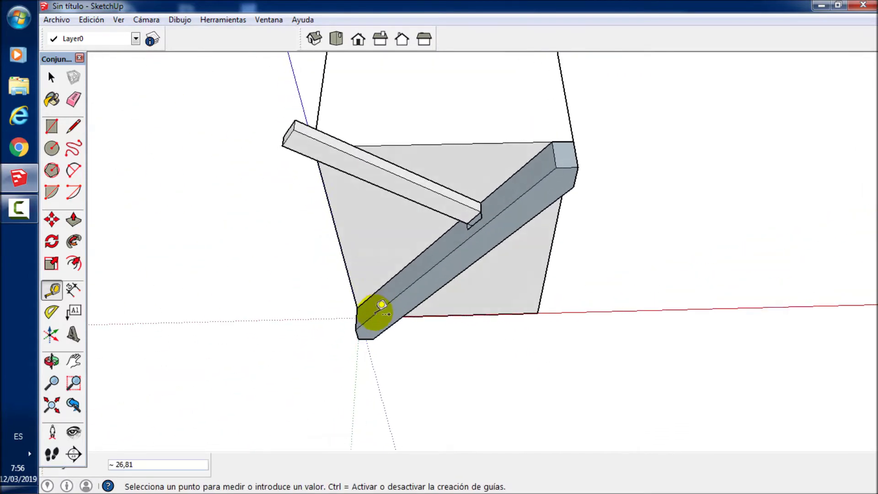
scroll(457, 183, up, 3)
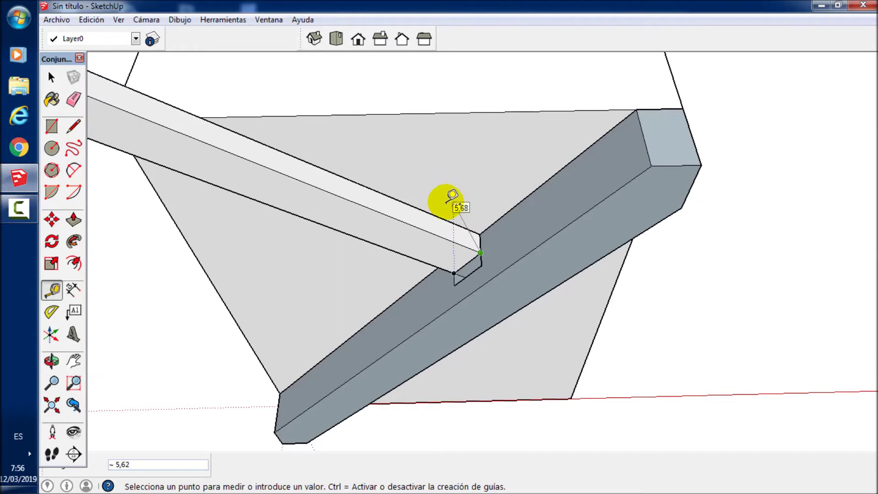
key(p)
drag(394, 207, 400, 206)
text(0,5)
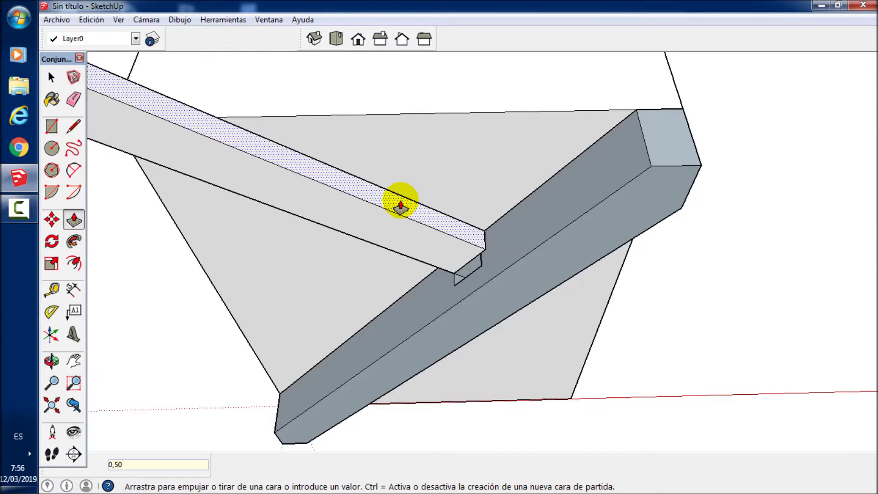
key(Return)
middle_drag(411, 235, 512, 242)
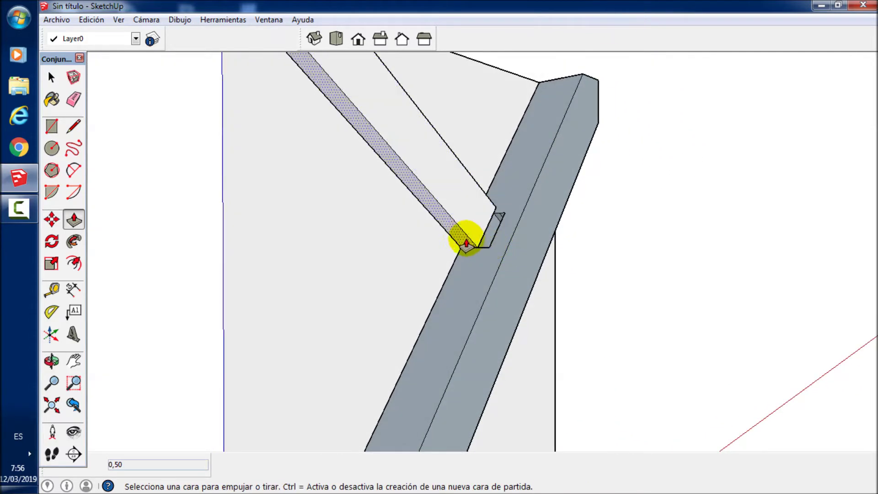
click(462, 240)
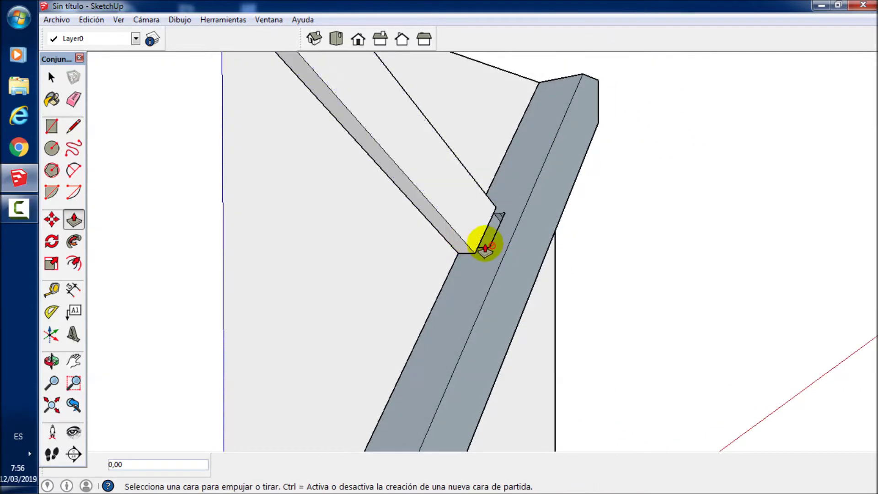
mouse_move(491, 249)
middle_down()
mouse_move(523, 221)
mouse_move(534, 227)
middle_up()
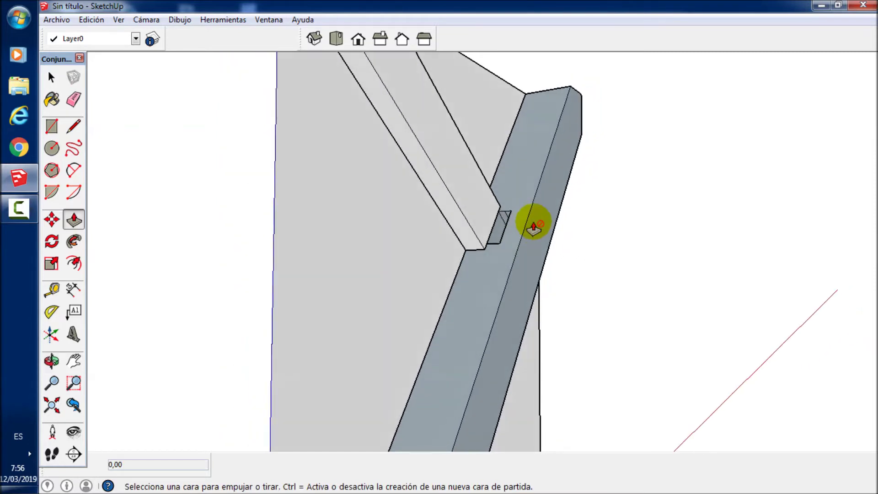
key(t)
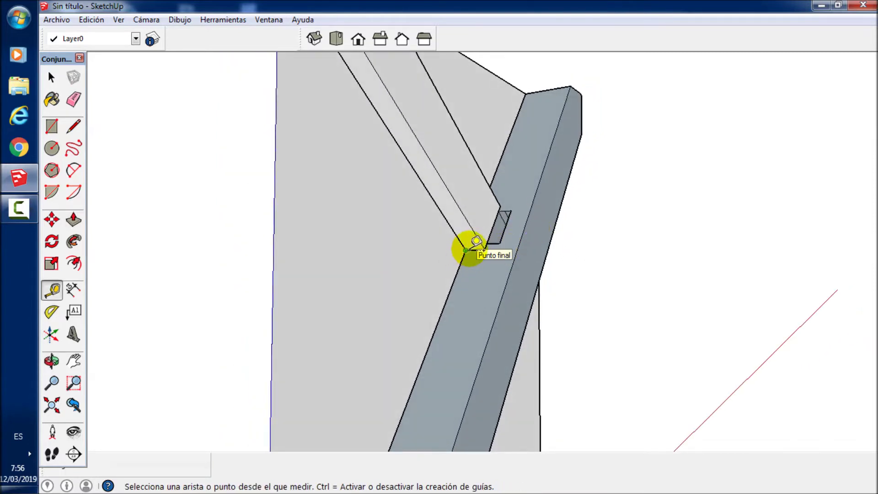
click(466, 250)
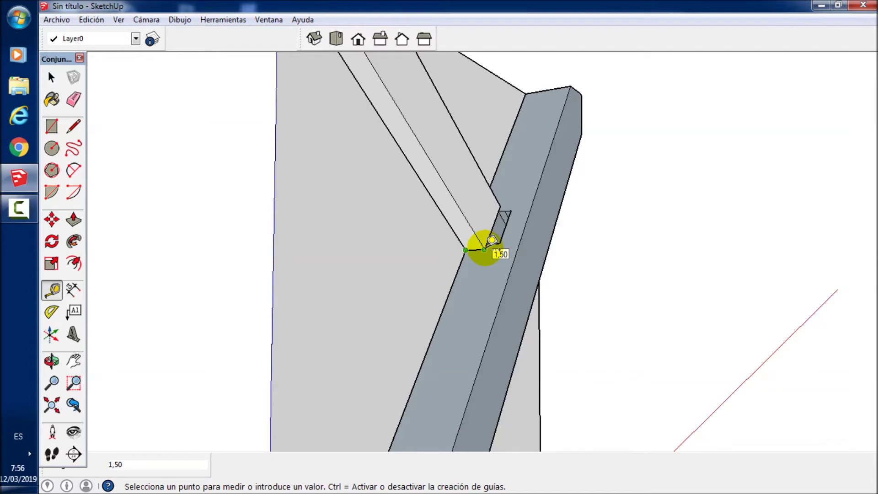
click(485, 249)
mouse_move(495, 248)
middle_down()
mouse_move(489, 304)
mouse_move(449, 367)
mouse_move(372, 389)
mouse_move(474, 249)
middle_up()
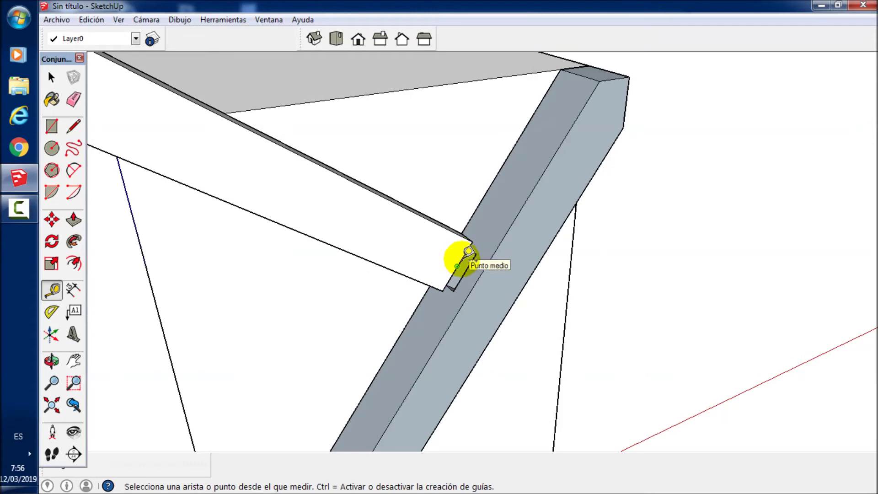
key(p)
mouse_move(495, 240)
middle_down()
mouse_move(578, 186)
mouse_move(635, 174)
middle_up()
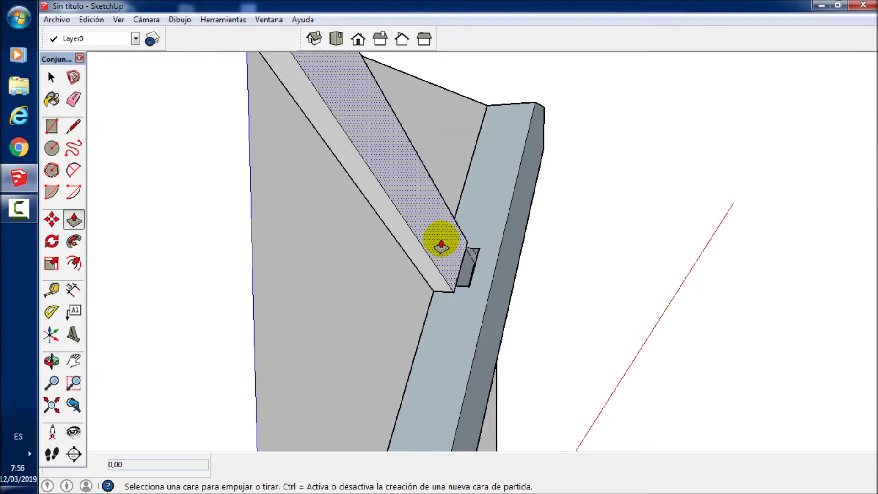
mouse_move(441, 245)
middle_down()
mouse_move(455, 274)
mouse_move(391, 368)
middle_up()
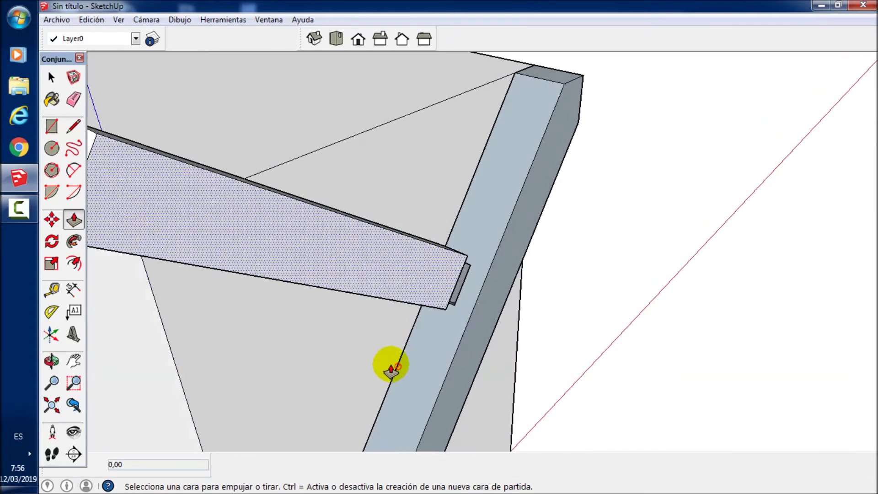
scroll(414, 316, down, 5)
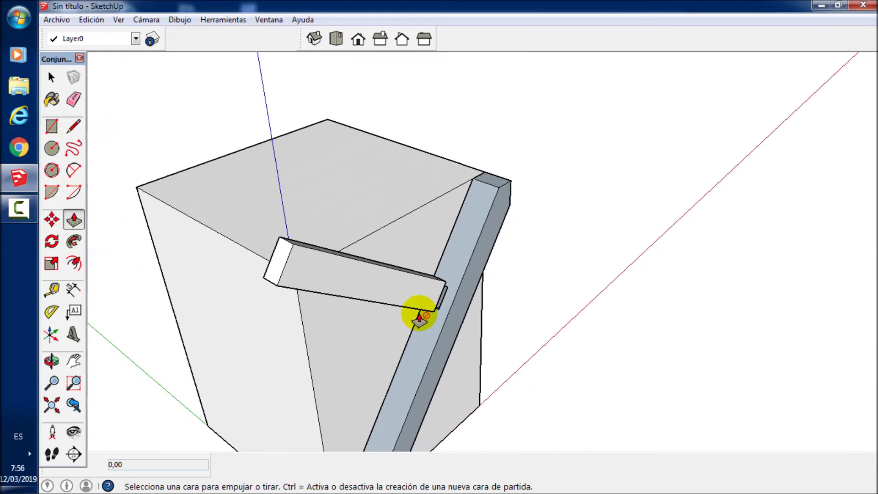
mouse_move(411, 310)
middle_down()
mouse_move(596, 250)
mouse_move(460, 274)
mouse_move(508, 280)
mouse_move(476, 251)
mouse_move(472, 260)
middle_up()
Step: Draw a line from the box corner vertex to the crossbar's edge
scroll(469, 254, up, 2)
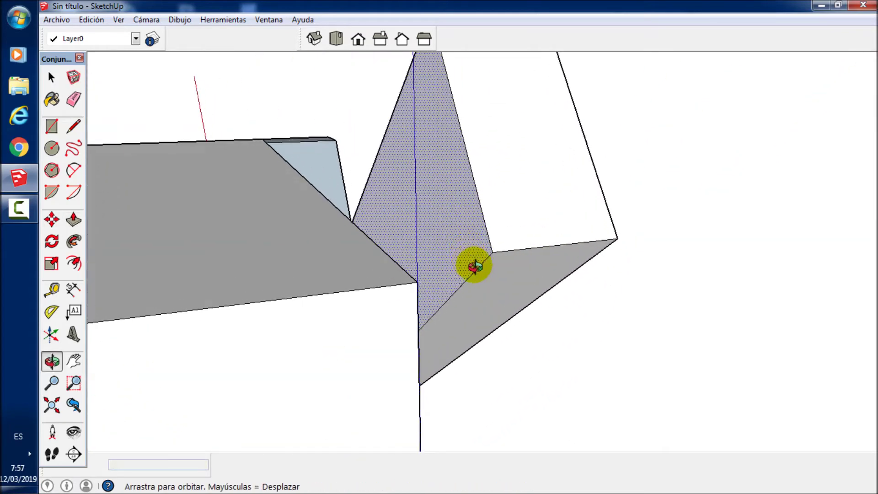
scroll(475, 272, up, 2)
key(l)
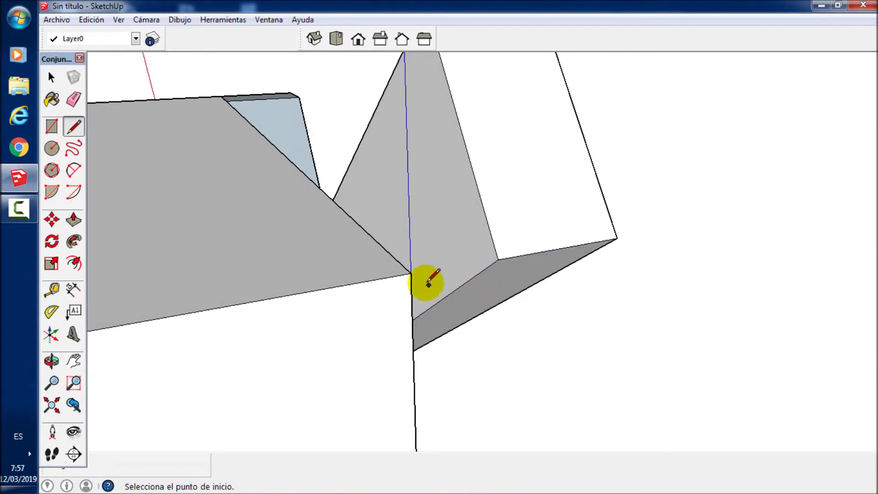
click(410, 273)
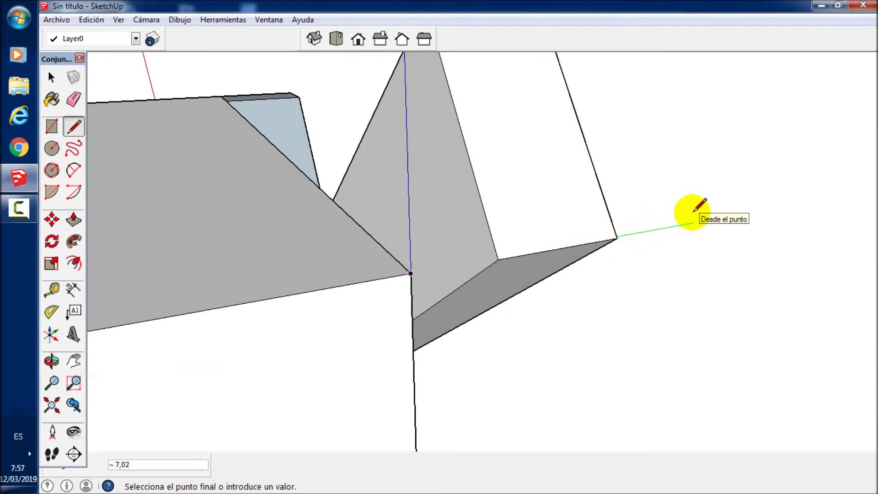
middle_drag(690, 211, 280, 212)
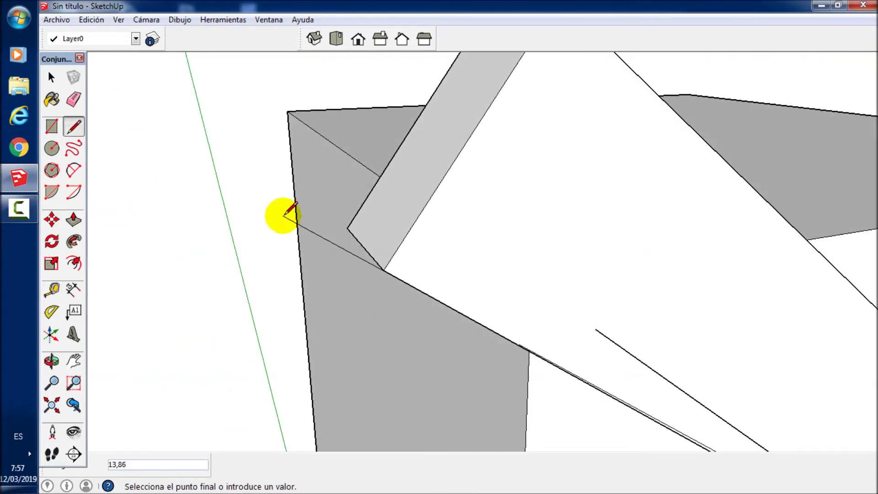
click(288, 209)
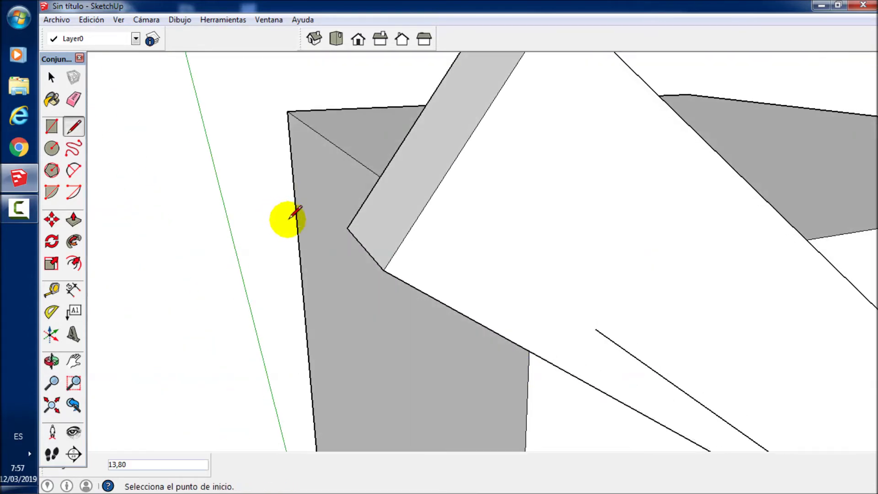
scroll(290, 212, down, 3)
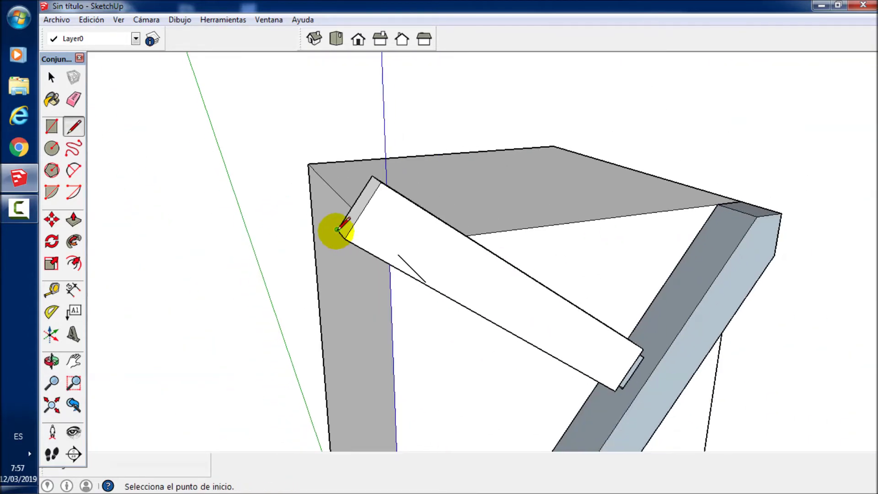
Step: Draw cut lines across the crossbar top and down its face where it crosses the box edge
click(397, 254)
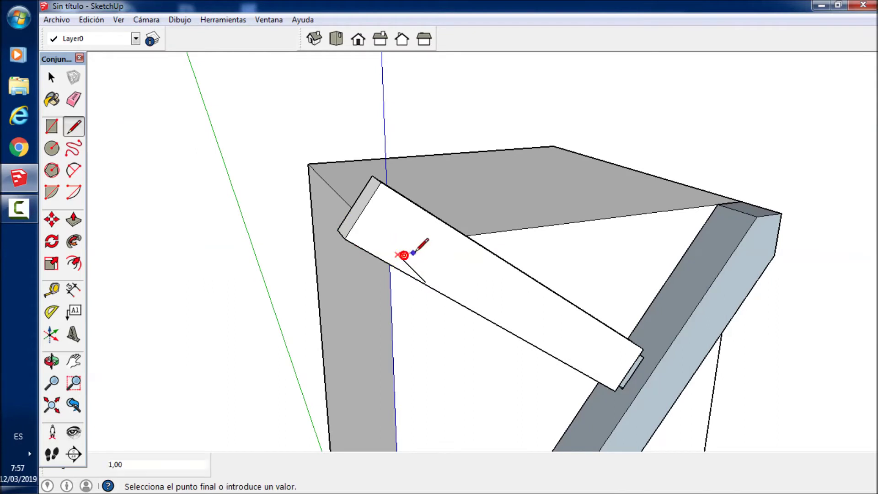
click(478, 244)
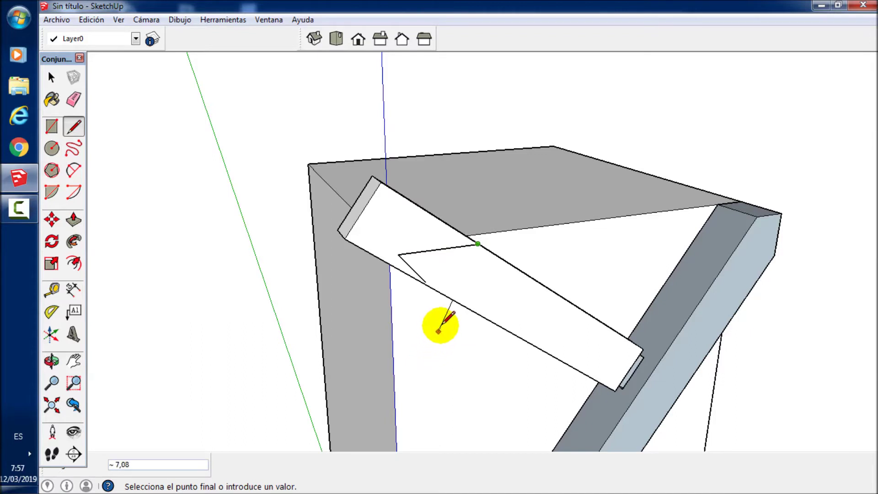
key(Escape)
click(398, 255)
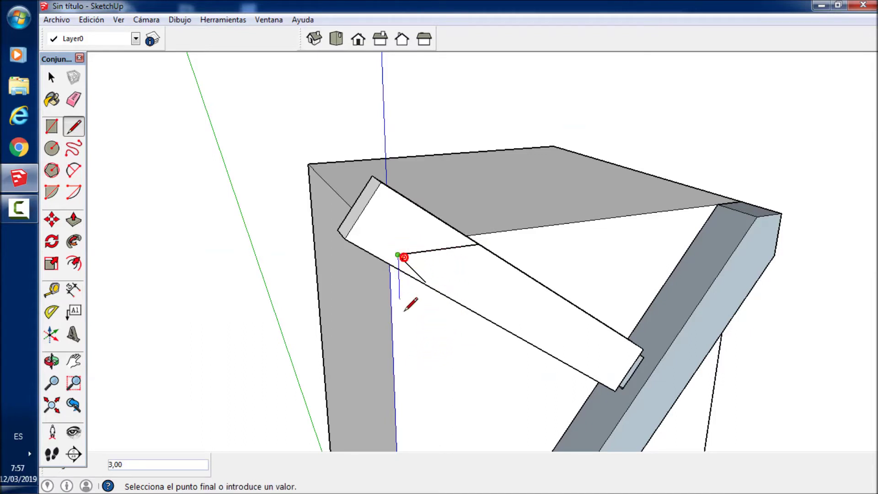
click(405, 331)
mouse_move(408, 330)
middle_down()
mouse_move(397, 241)
mouse_move(476, 337)
middle_up()
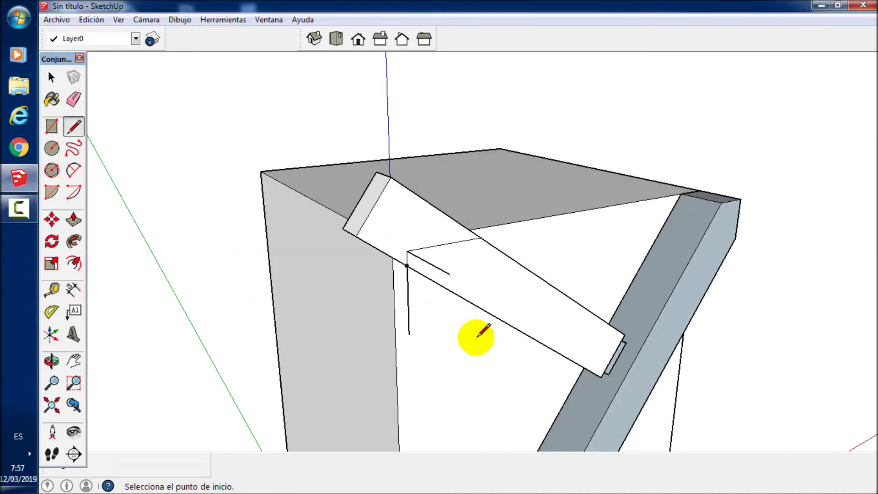
key(p)
click(379, 205)
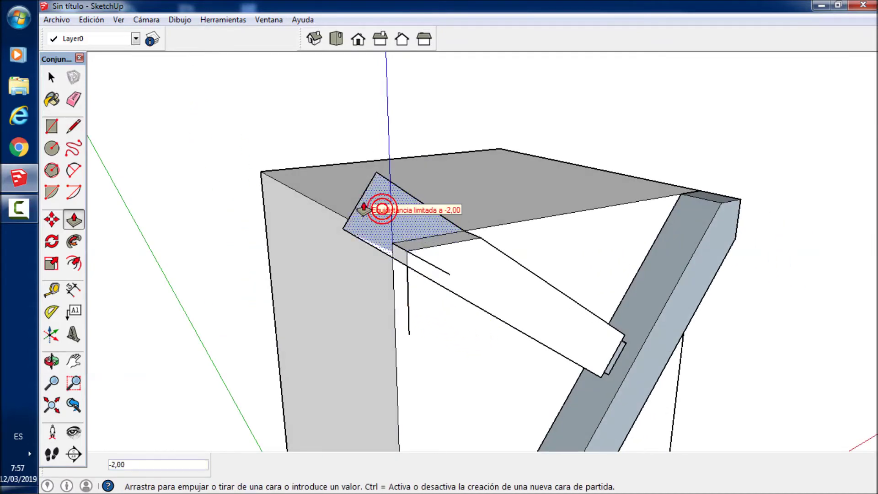
Step: Push the crossbar's protruding end face back 2 cm and orbit to check the flush corner
click(368, 201)
middle_drag(455, 264, 406, 353)
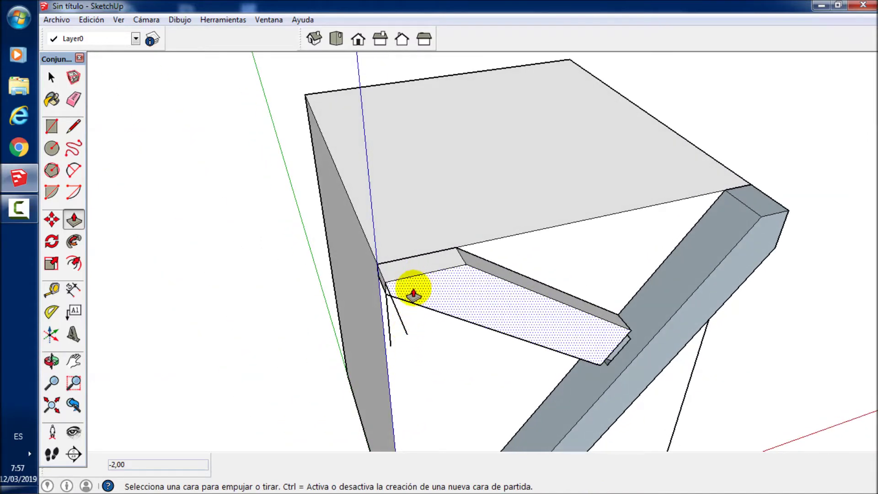
mouse_move(425, 310)
middle_down()
mouse_move(357, 317)
mouse_move(333, 294)
mouse_move(339, 232)
mouse_move(370, 325)
mouse_move(403, 249)
mouse_move(474, 214)
mouse_move(507, 286)
mouse_move(625, 269)
mouse_move(525, 284)
mouse_move(365, 276)
mouse_move(364, 313)
mouse_move(378, 279)
middle_up()
key(p)
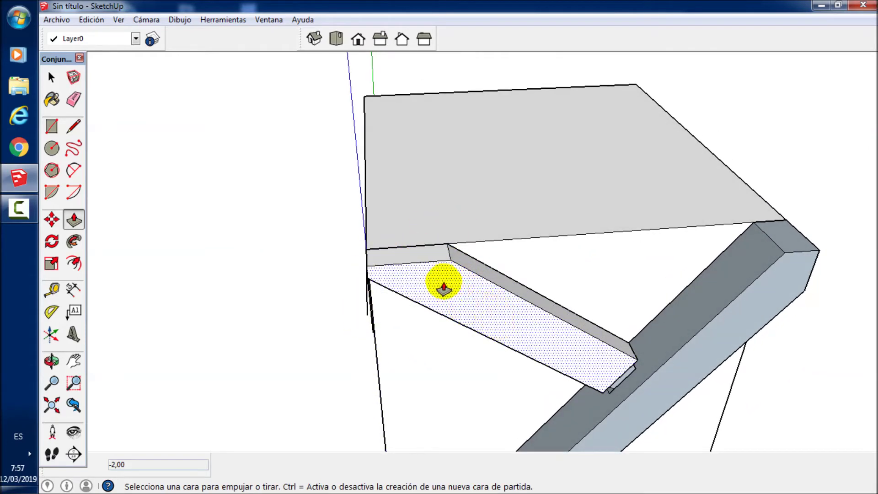
middle_drag(432, 280, 480, 334)
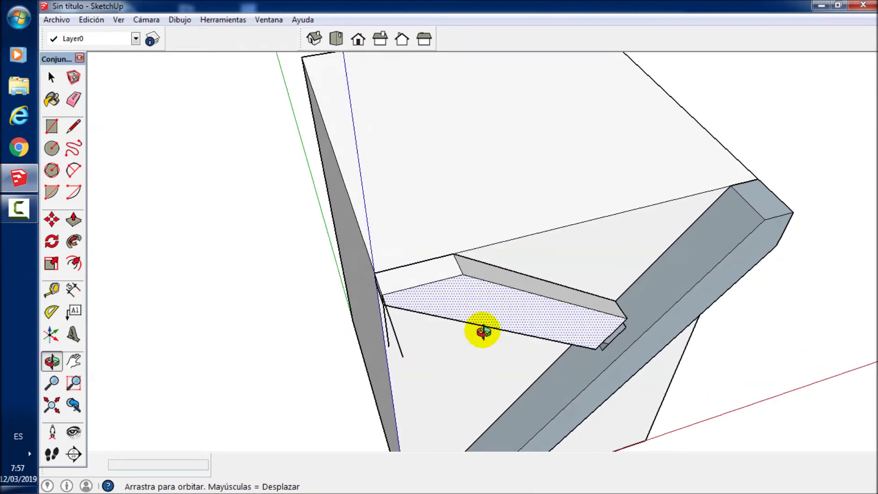
key(t)
mouse_move(417, 284)
middle_down()
mouse_move(375, 284)
mouse_move(462, 288)
mouse_move(452, 270)
middle_up()
click(424, 280)
text(1)
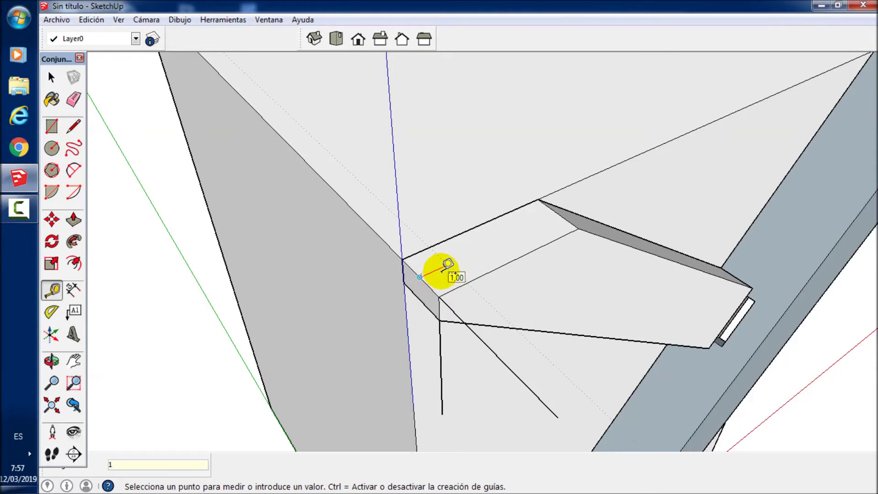
Step: Place the 1 cm guide and draw two edges splitting the crossbar's recessed top face
key(Return)
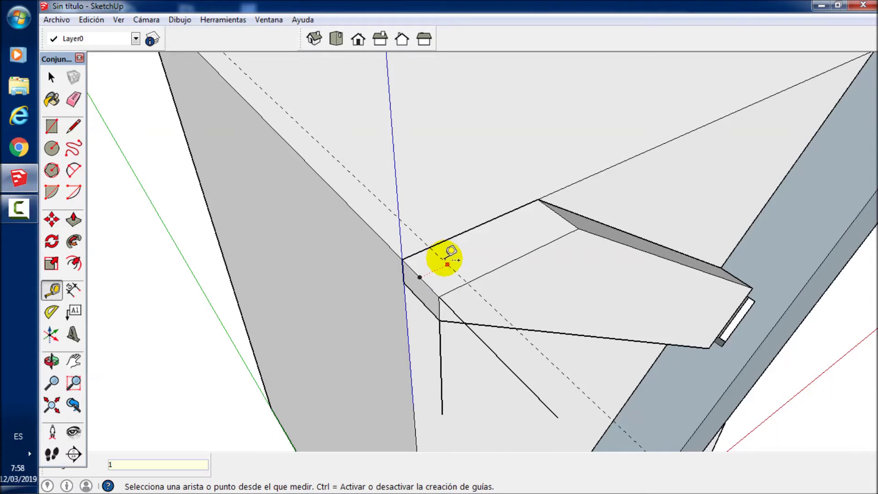
key(l)
click(429, 247)
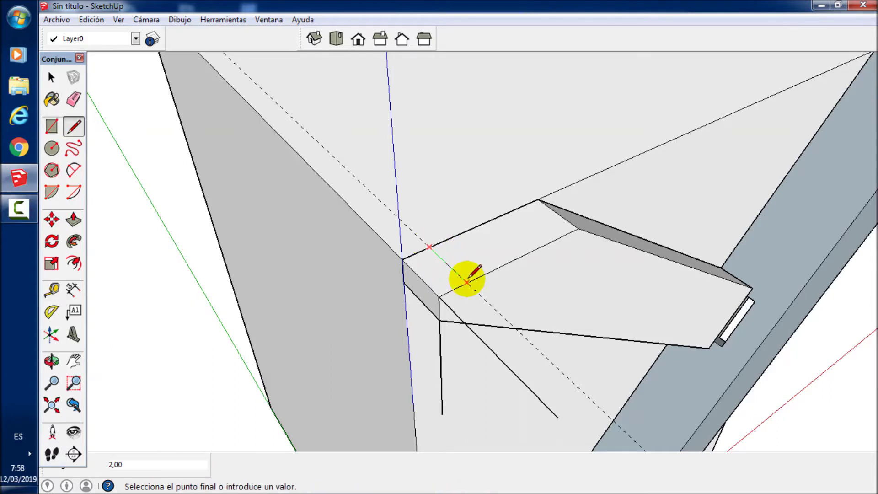
click(466, 282)
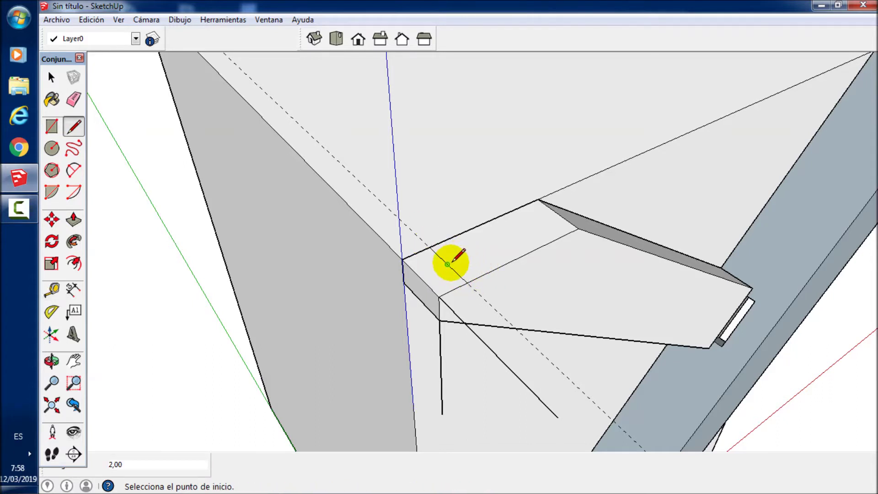
click(447, 264)
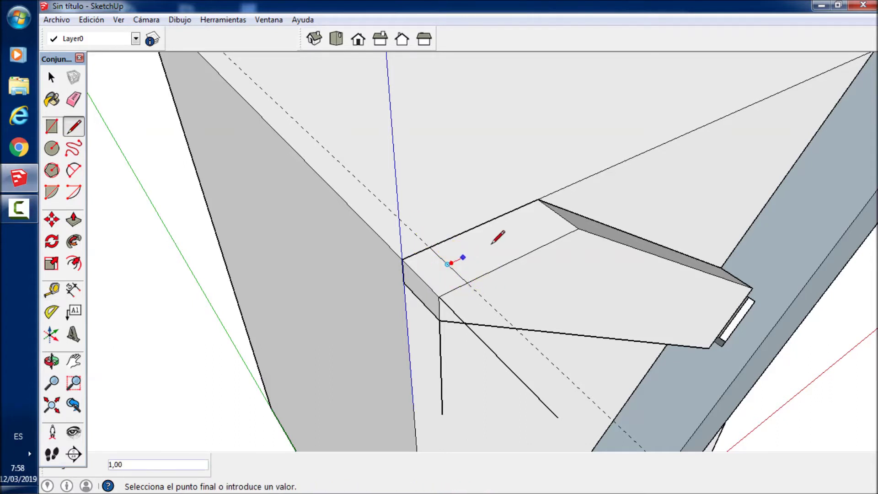
click(557, 213)
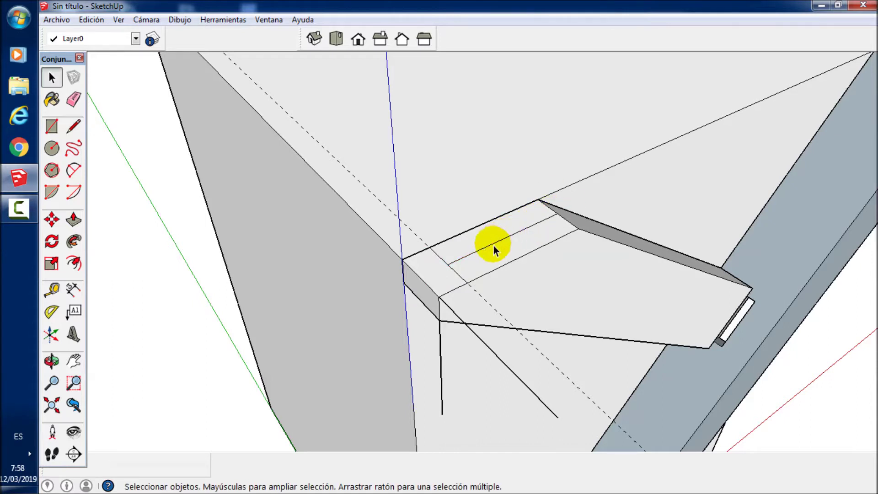
click(493, 243)
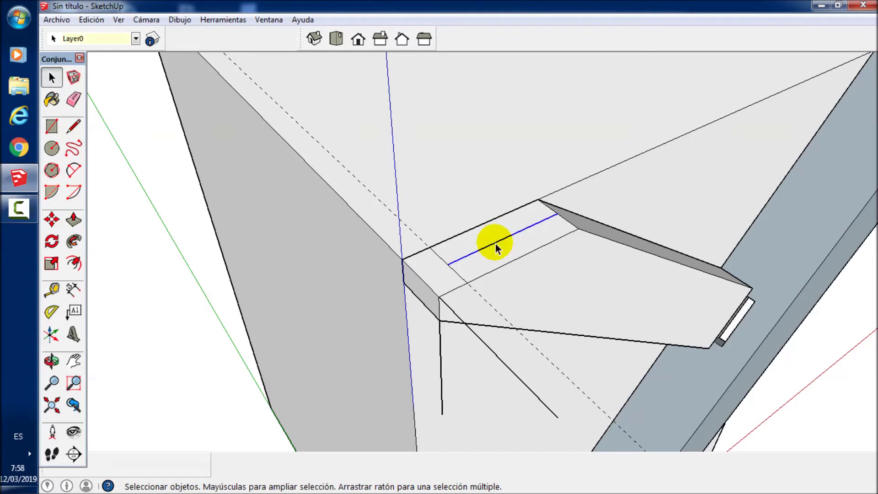
Step: Add a parallel guide line at an offset measured from the new edge's endpoint
key(m)
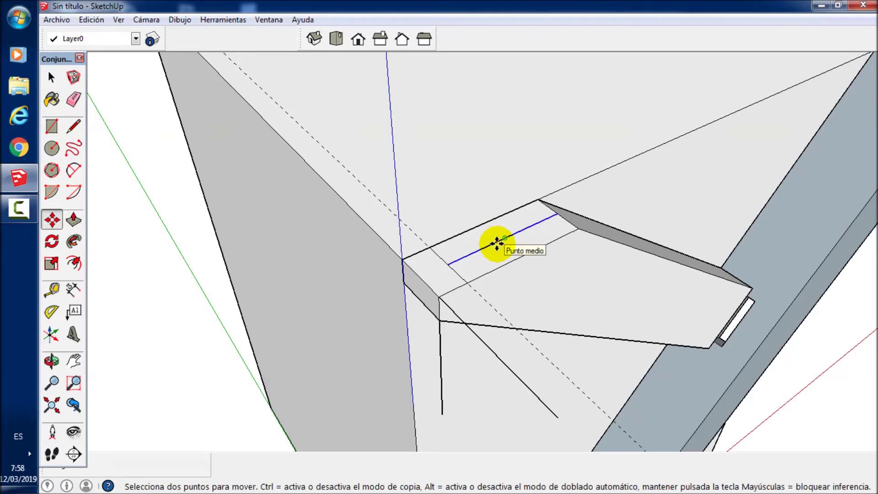
key(r)
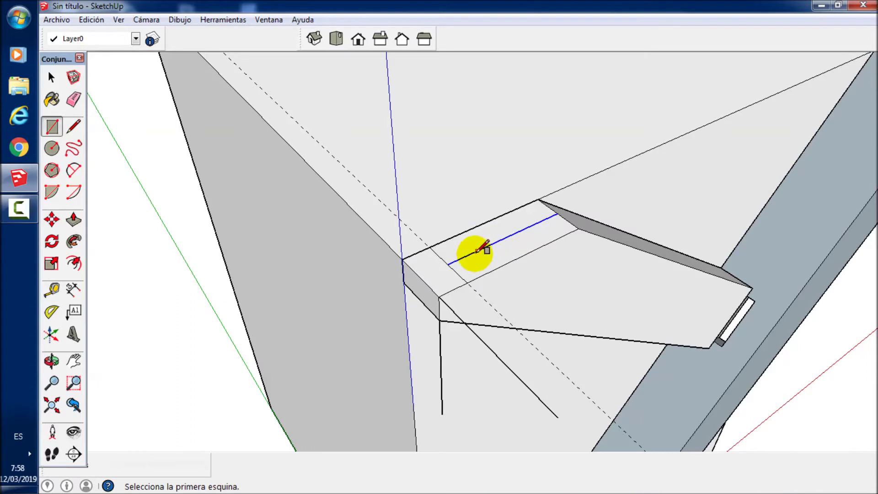
key(t)
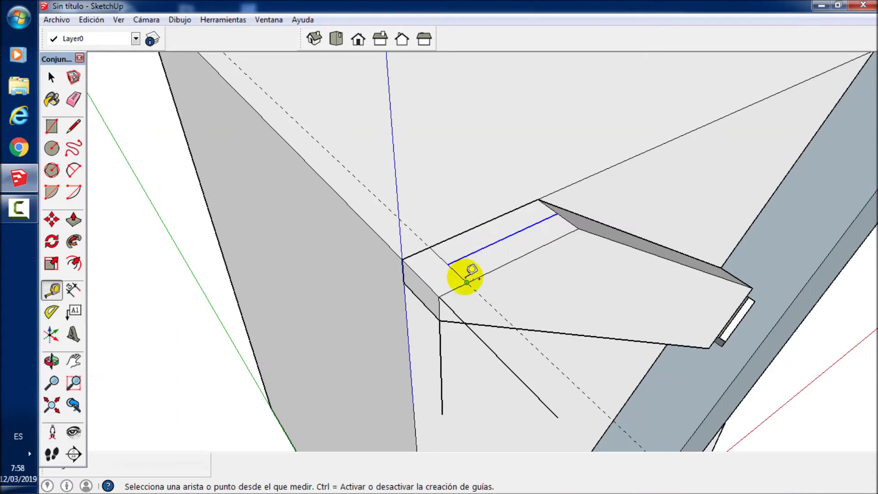
click(457, 273)
text(2)
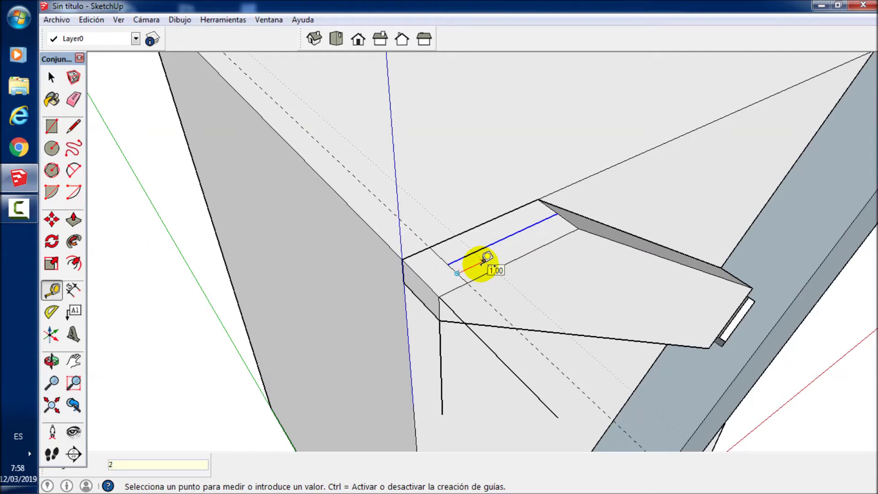
key(Return)
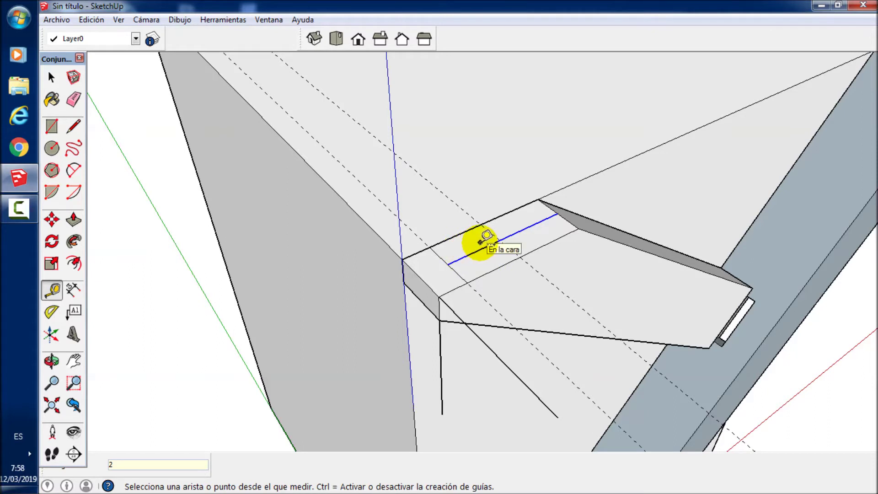
key(e)
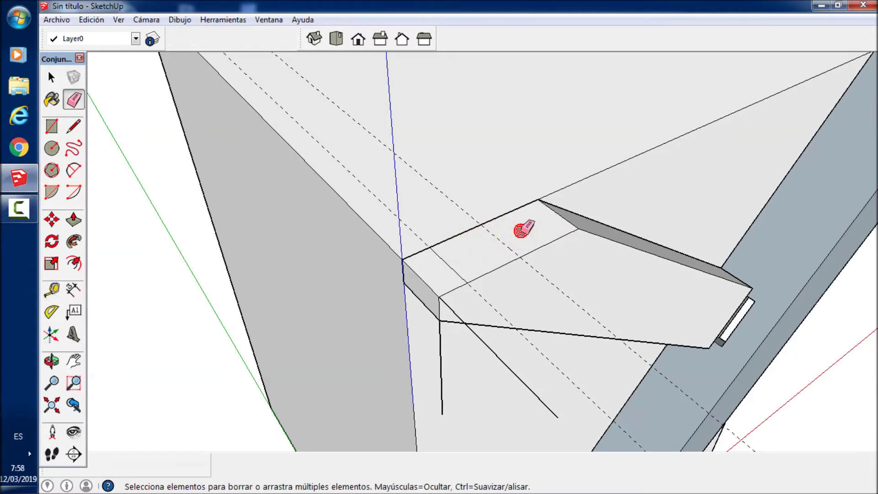
Step: Draw a small rectangle on the crossbar's recessed end, plus a line across the end ledge
key(l)
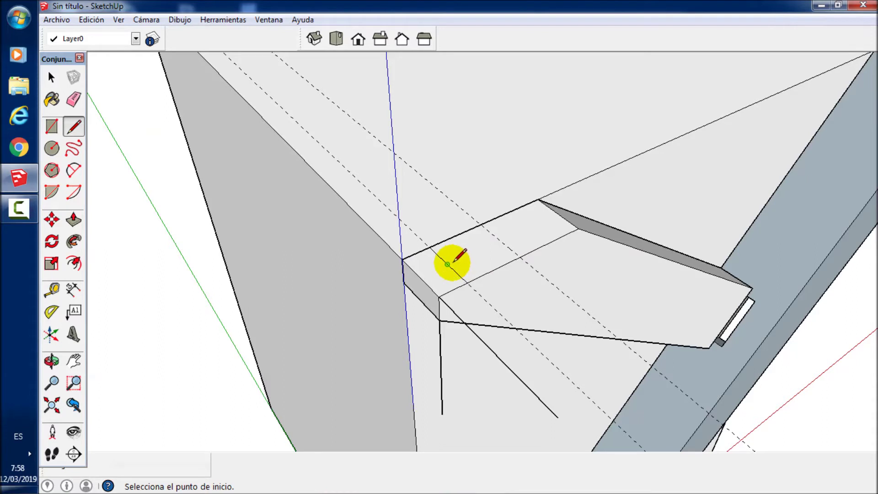
click(447, 264)
click(499, 240)
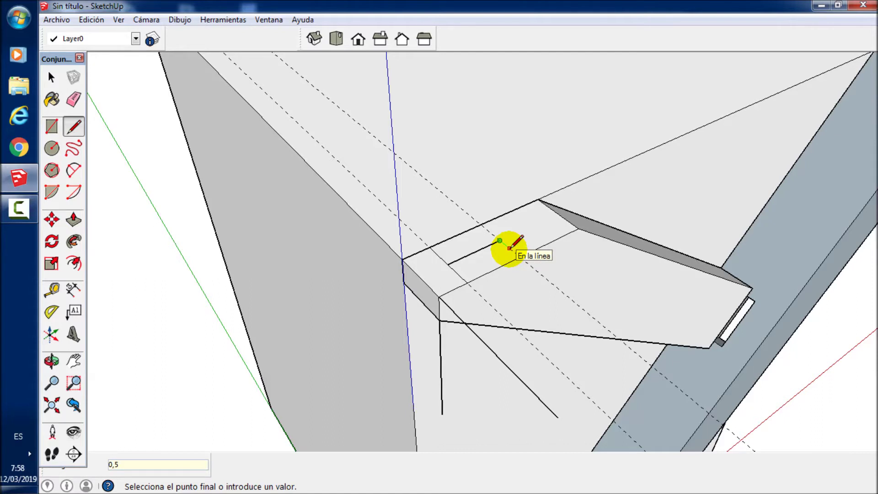
click(509, 248)
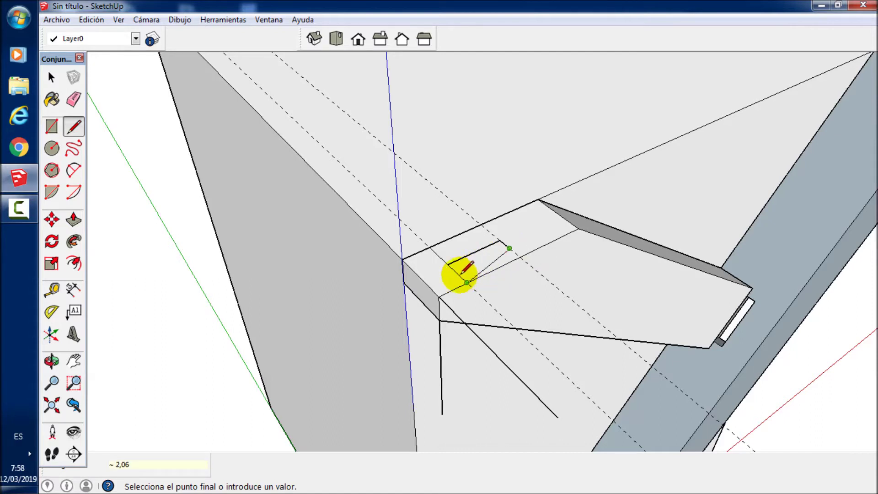
click(457, 273)
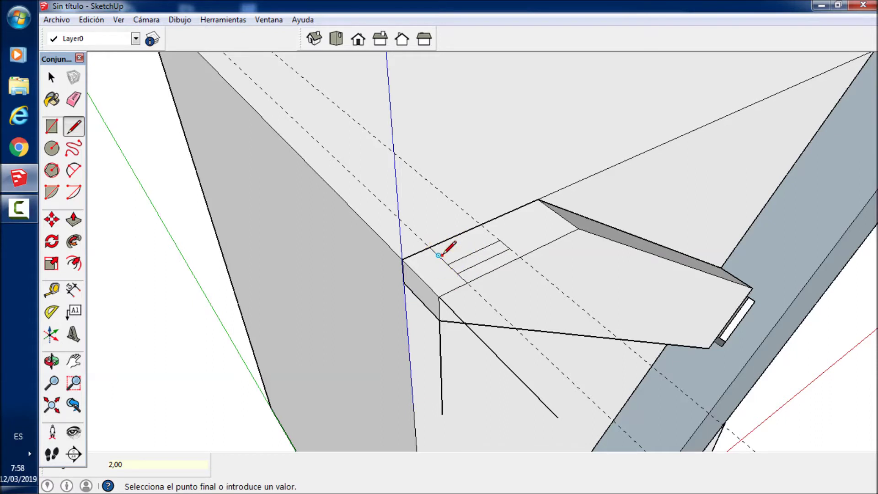
click(489, 234)
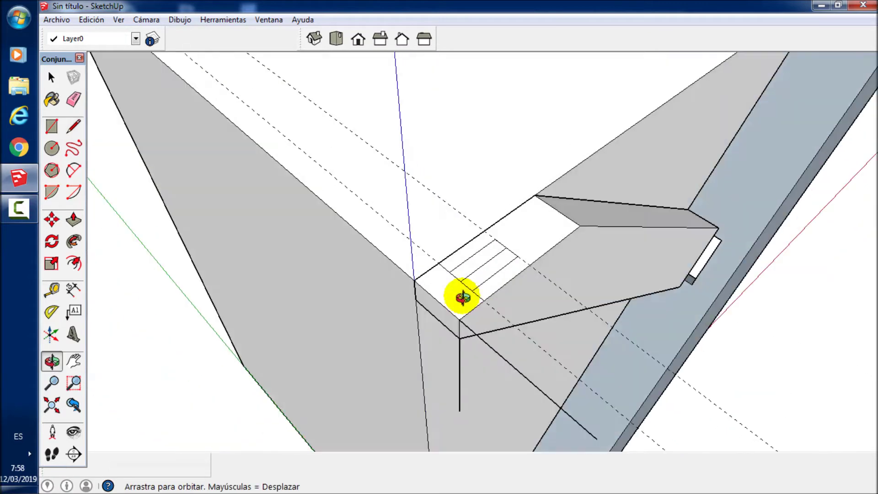
middle_drag(484, 249, 294, 294)
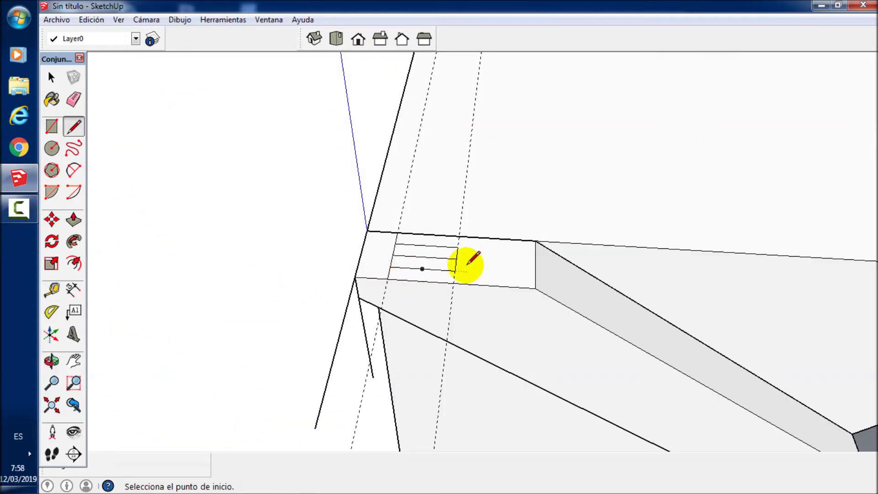
click(455, 279)
text(0,5)
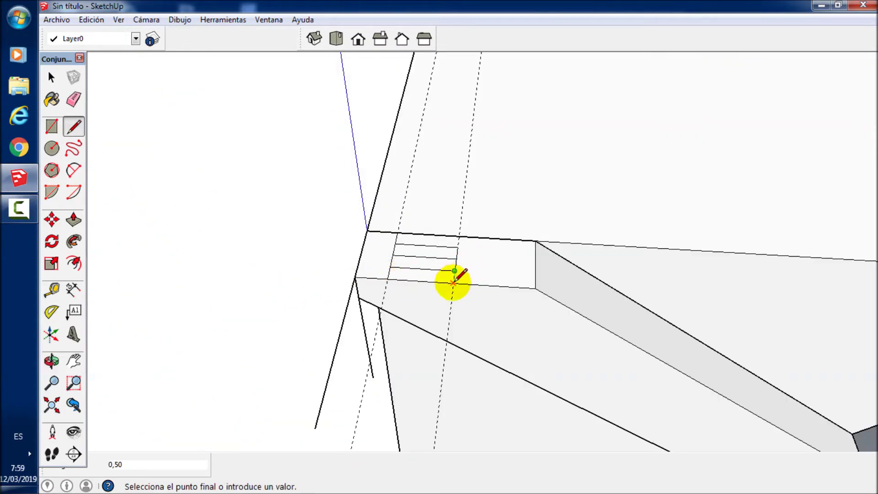
click(458, 237)
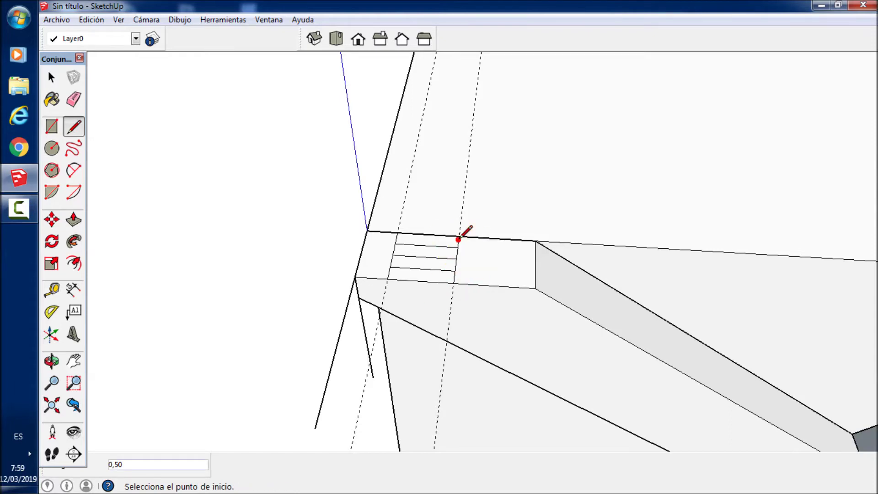
mouse_move(501, 281)
middle_down()
mouse_move(663, 260)
mouse_move(416, 279)
mouse_move(474, 278)
middle_up()
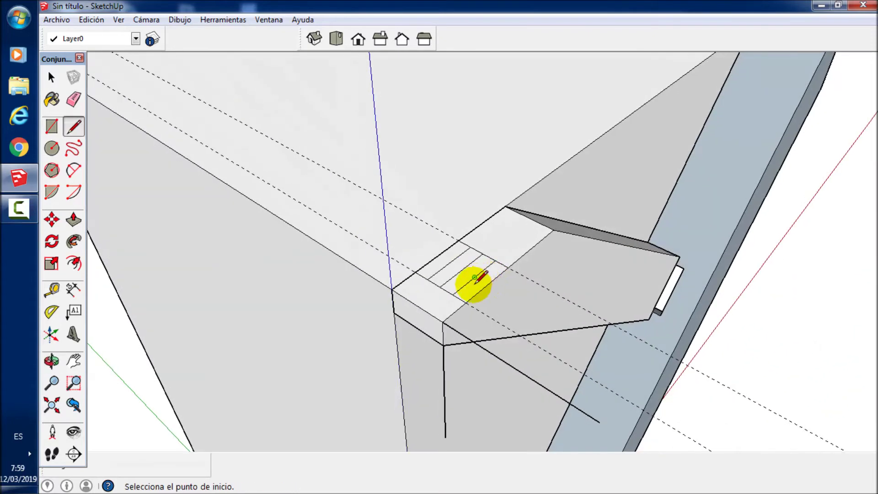
Step: Erase the extra edges and leftover lines around the small rectangle
key(e)
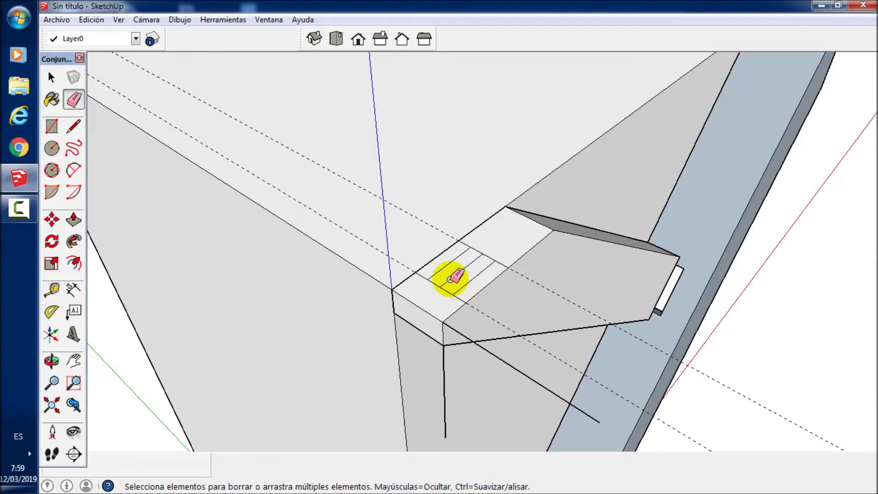
click(428, 277)
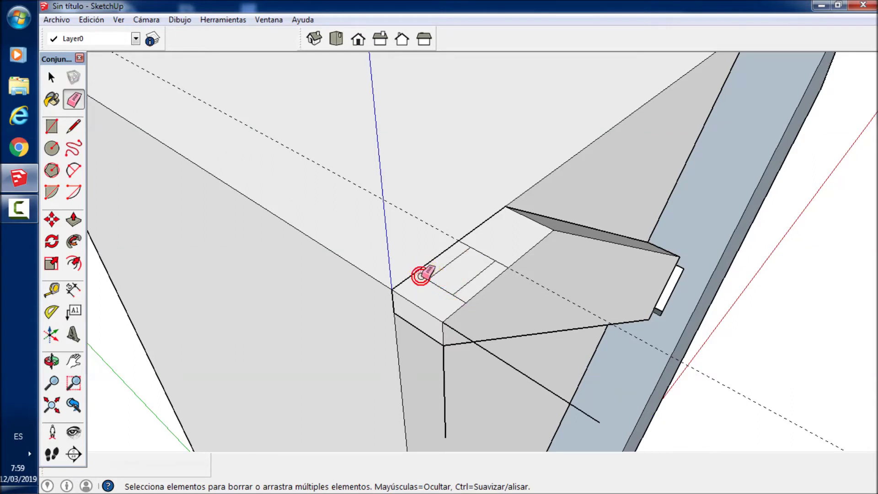
drag(421, 276, 454, 297)
click(498, 262)
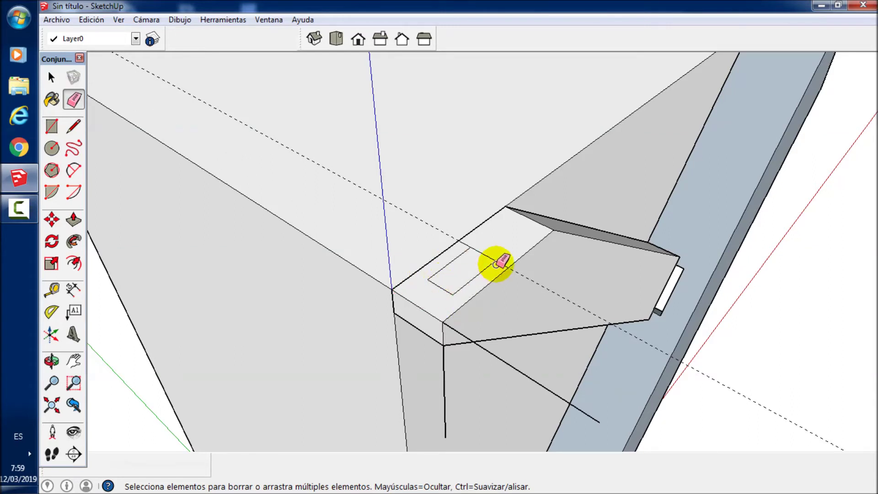
click(464, 242)
mouse_move(513, 323)
middle_down()
mouse_move(351, 333)
mouse_move(327, 342)
middle_up()
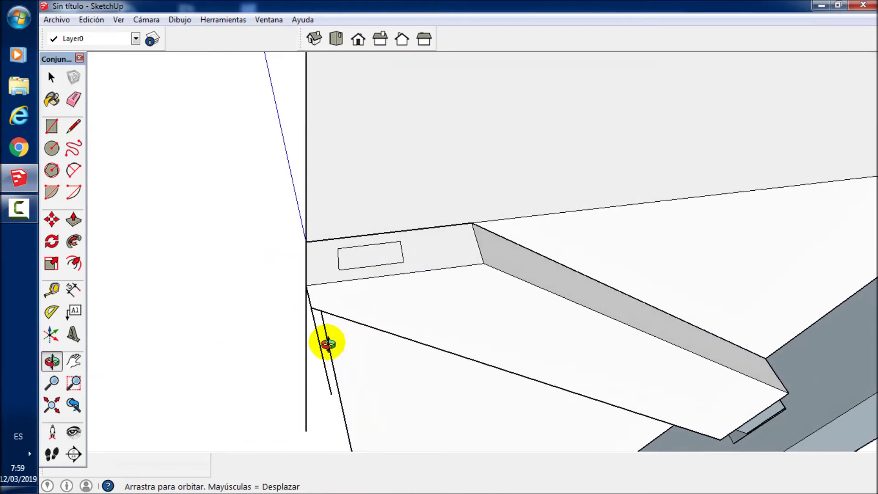
Step: Draw a 0,5 line from the rectangle corner, then a line down to the crossbar's lower edge
key(l)
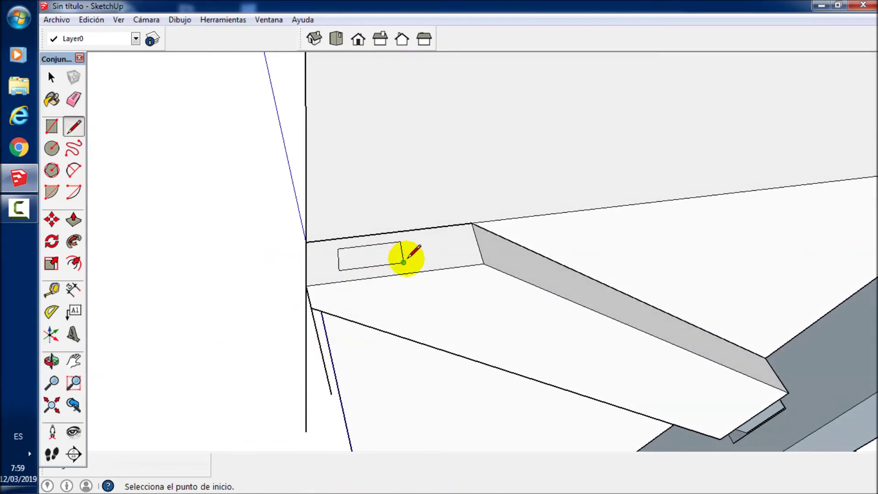
click(403, 262)
click(405, 272)
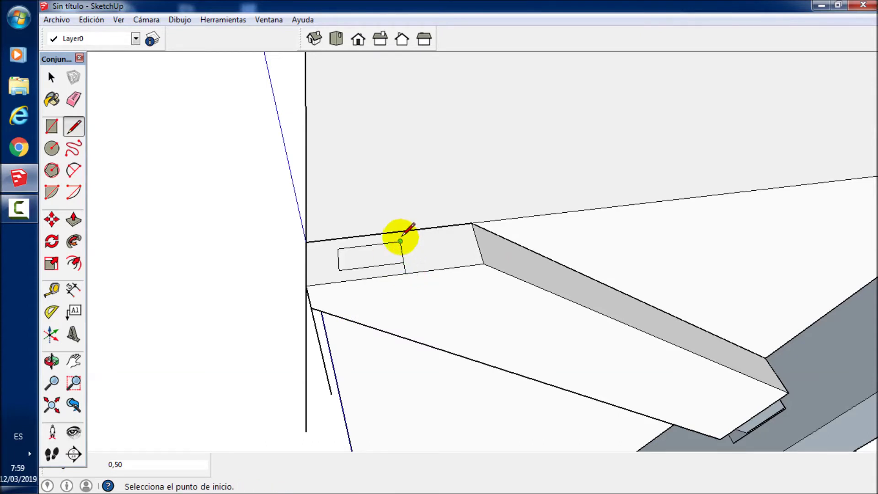
text(0,5)
key(Return)
click(406, 273)
mouse_move(415, 330)
middle_down()
mouse_move(541, 244)
mouse_move(386, 331)
mouse_move(451, 288)
mouse_move(500, 235)
middle_up()
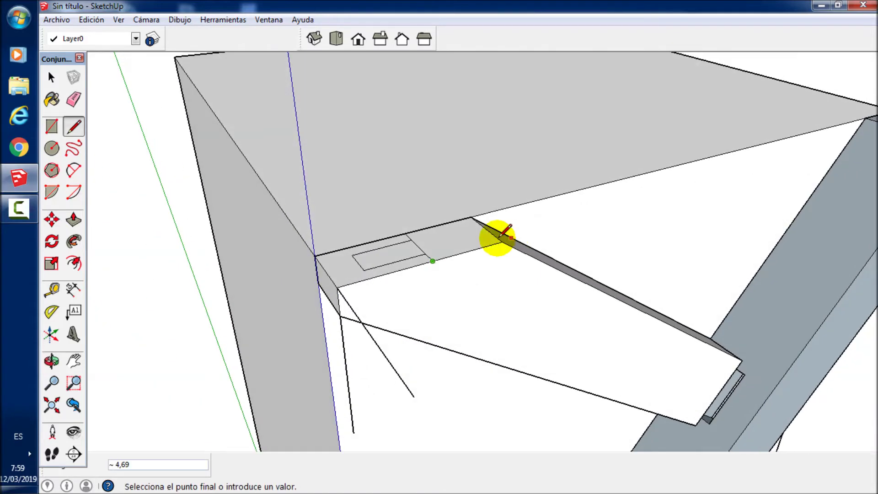
click(434, 344)
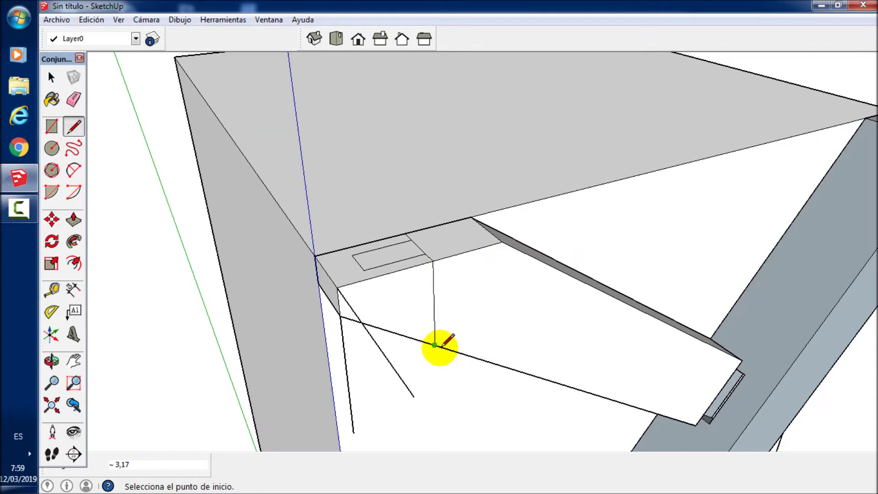
Step: Push the small faces in to -0,50 and then -1,00 to form the stepped notch
key(p)
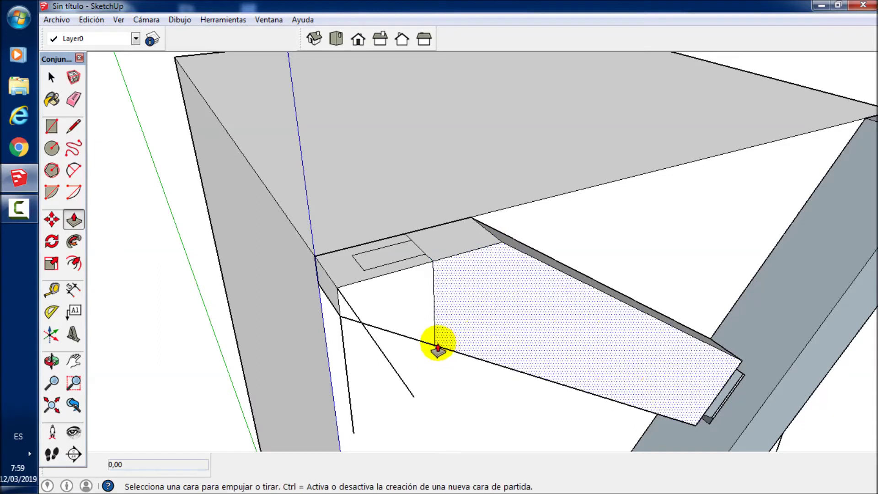
click(392, 284)
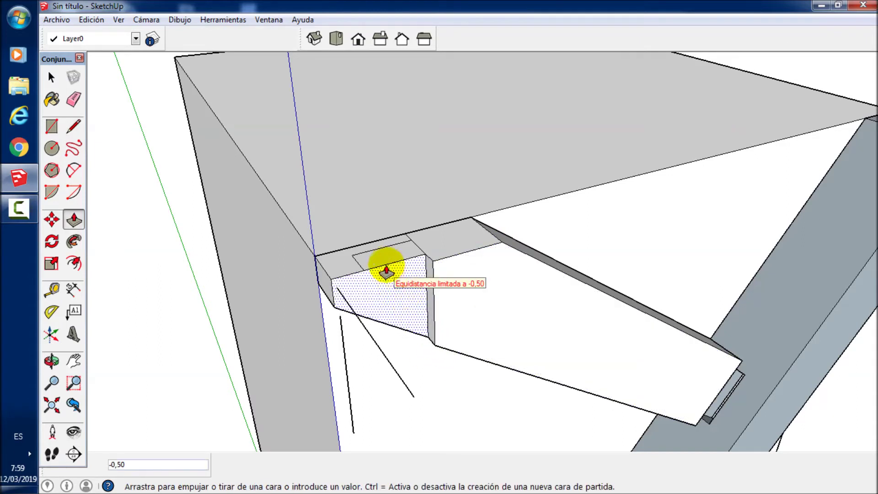
click(386, 269)
middle_drag(373, 260, 480, 280)
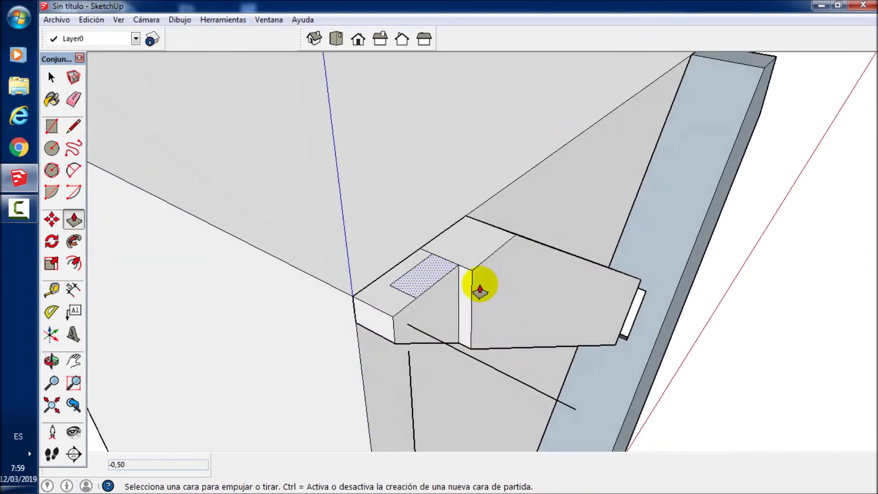
click(381, 329)
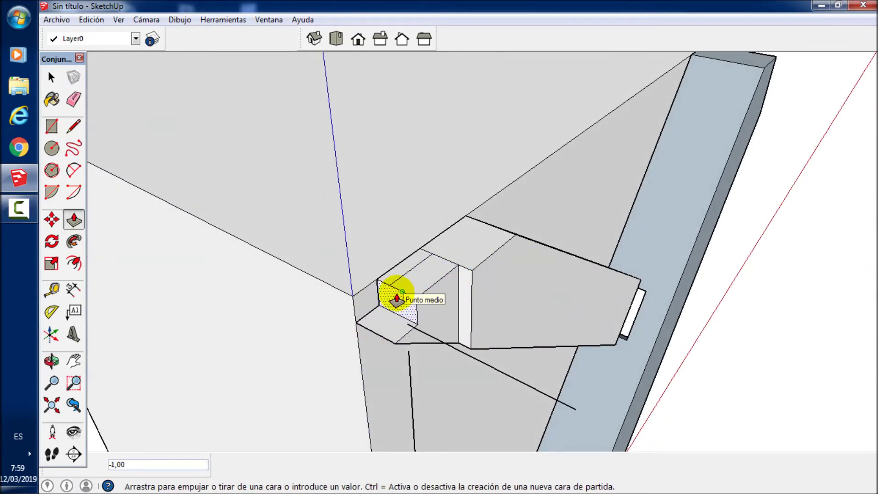
click(397, 300)
middle_drag(401, 314, 515, 303)
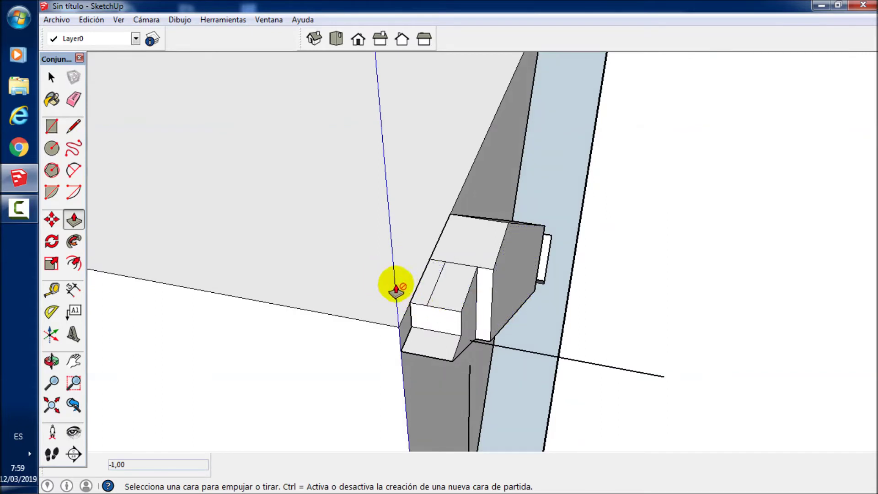
scroll(432, 302, down, 3)
scroll(431, 299, down, 3)
scroll(425, 301, down, 1)
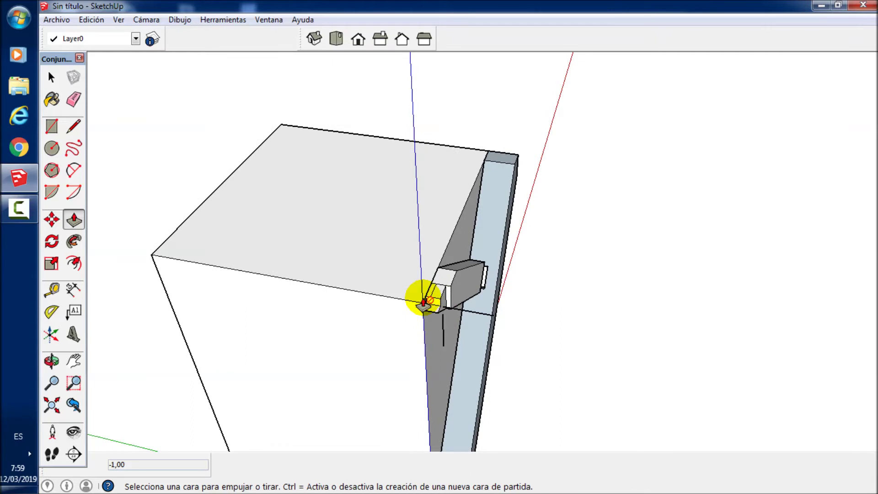
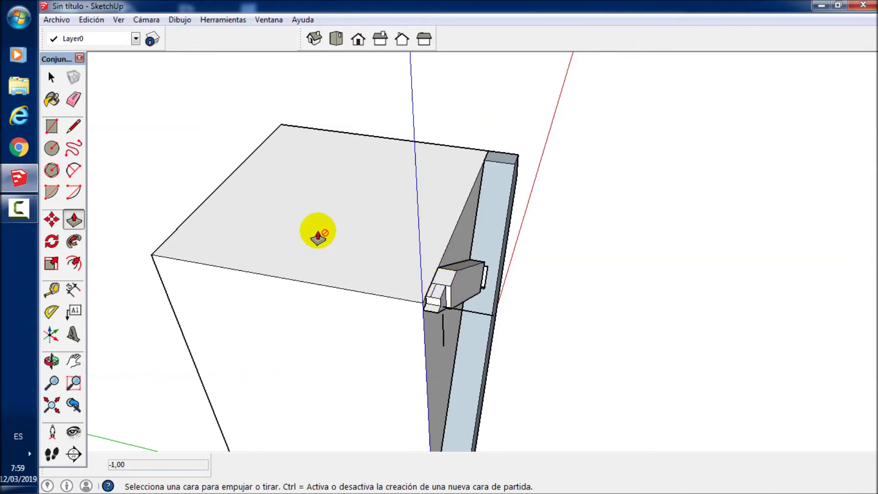
Step: Move the cube 40 units along the green axis, clear of the beam and its small block
scroll(387, 178, down, 3)
key(space)
click(334, 223)
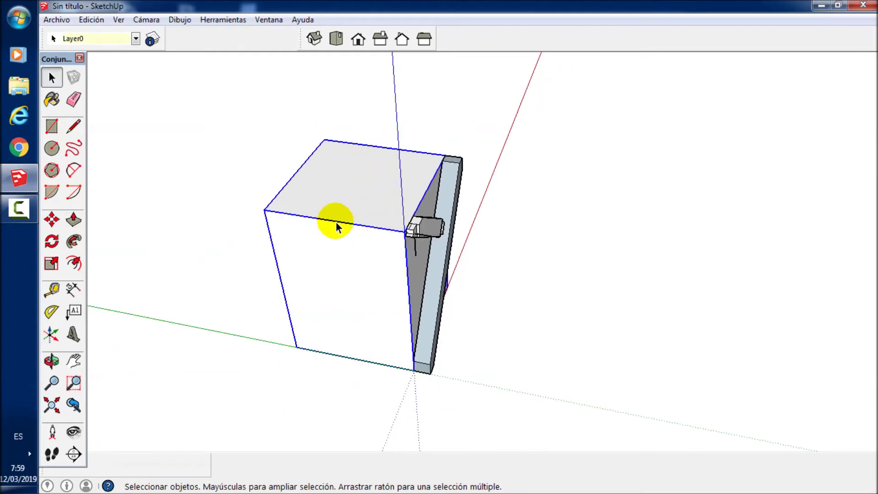
key(m)
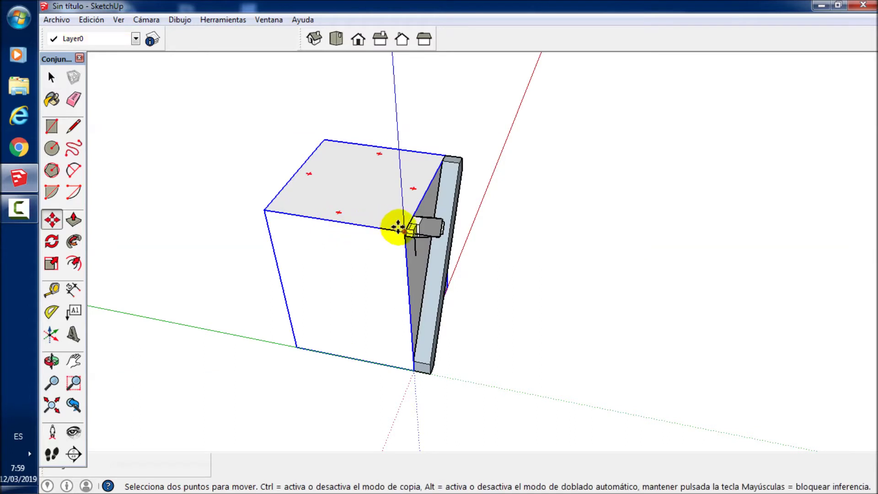
drag(403, 230, 357, 219)
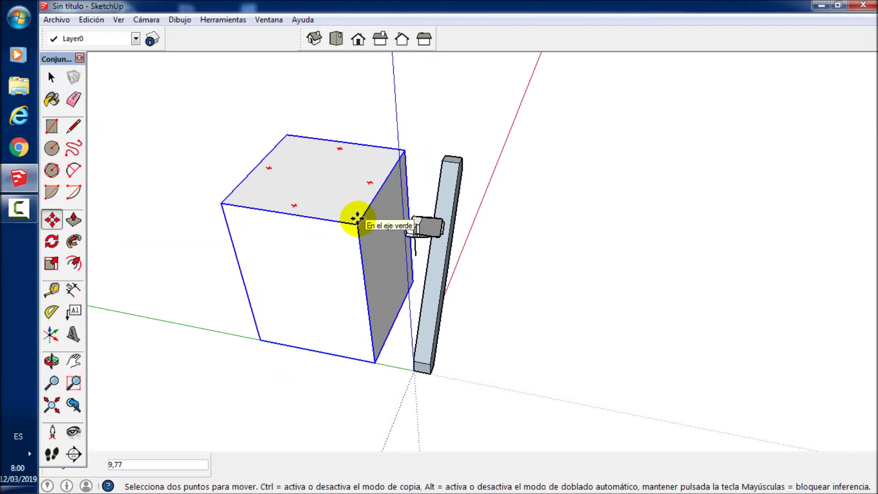
key(Return)
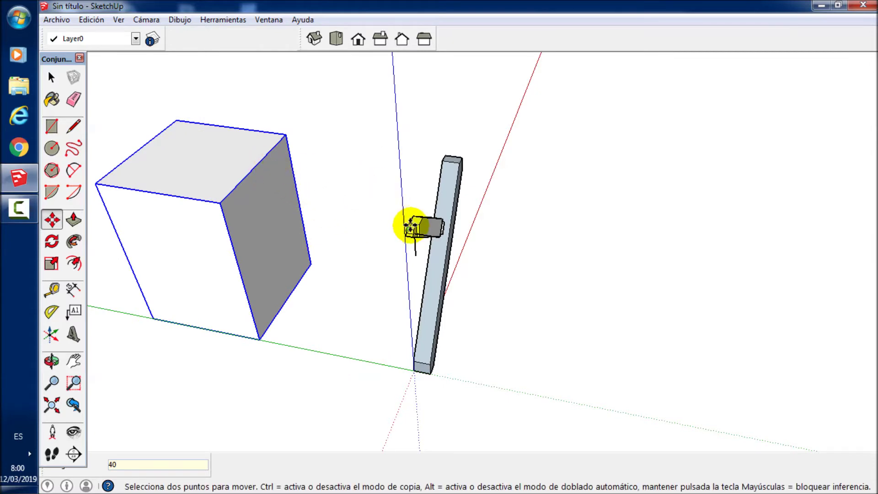
mouse_move(406, 222)
middle_down()
mouse_move(610, 235)
mouse_move(418, 245)
middle_up()
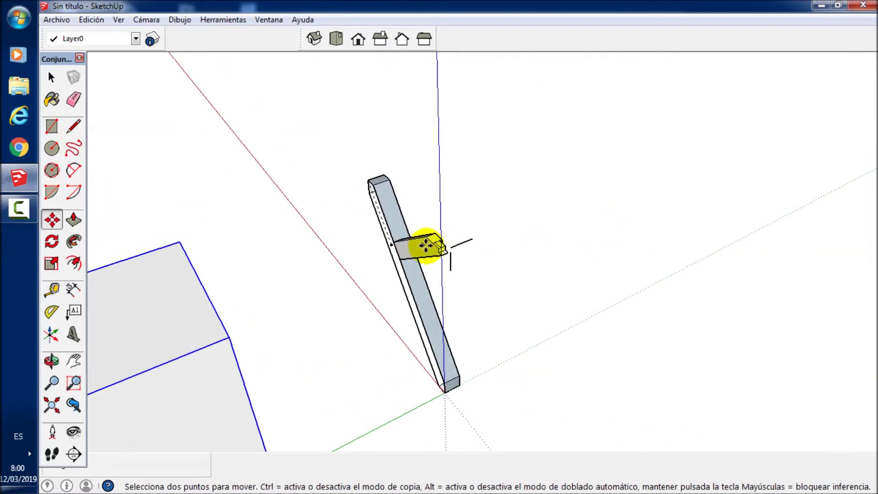
Step: Split the block's sloped face with a line and push the first triangular piece inward
scroll(442, 246, up, 2)
scroll(441, 245, up, 3)
scroll(435, 245, up, 2)
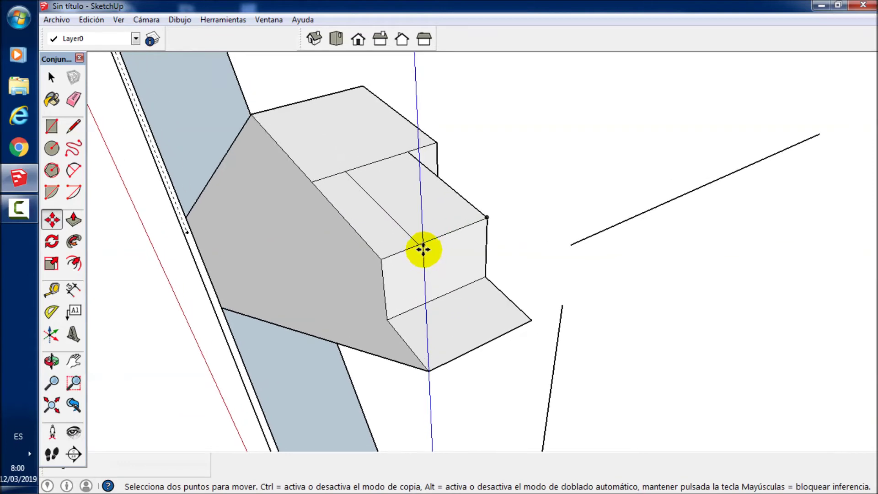
key(p)
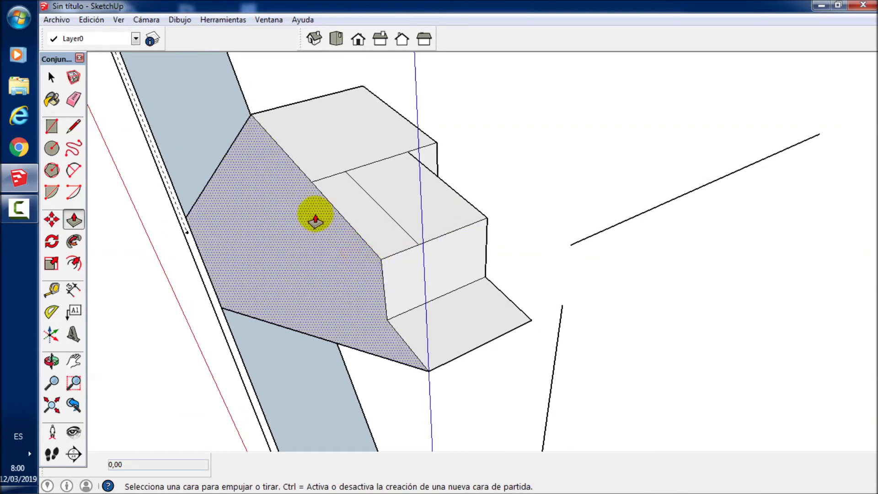
key(l)
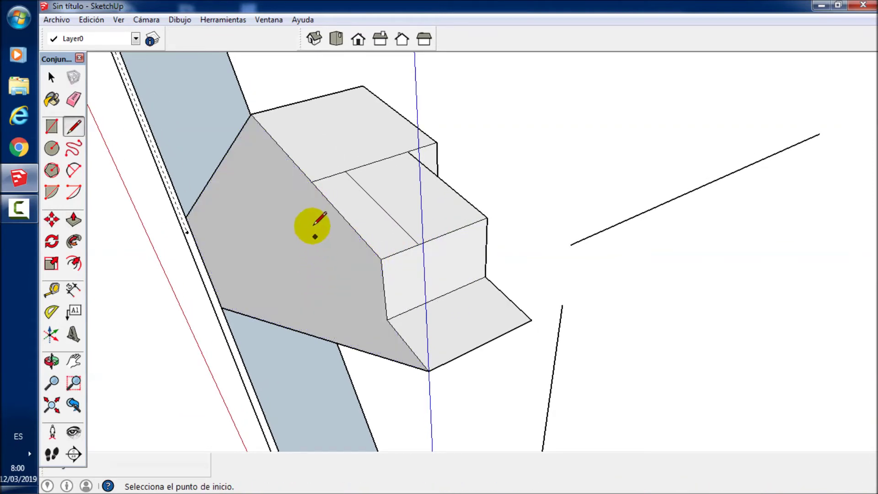
click(311, 182)
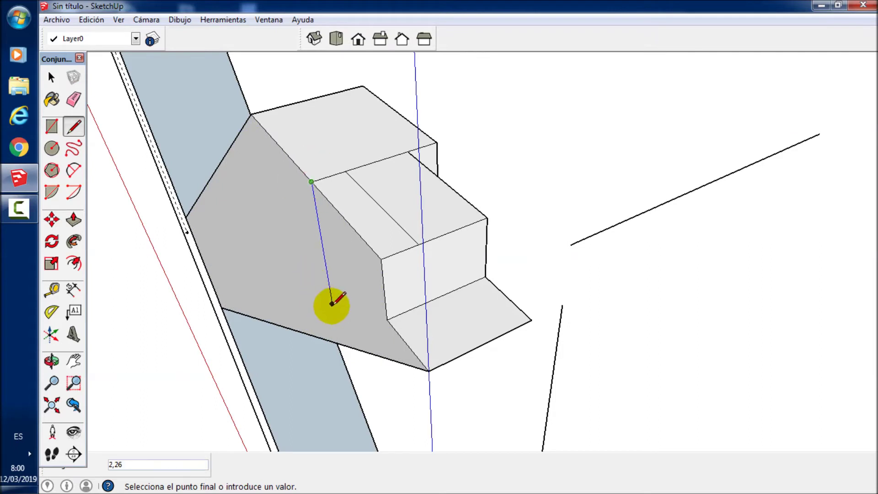
click(339, 339)
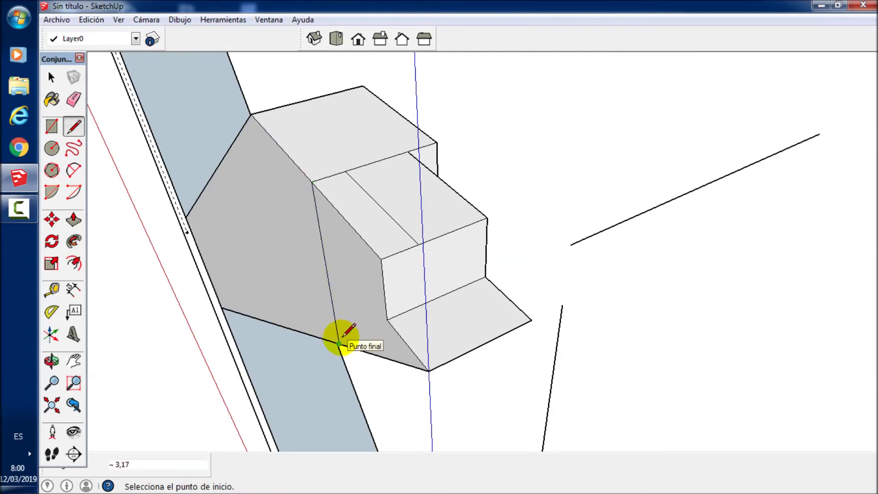
key(p)
drag(343, 251, 372, 245)
click(378, 226)
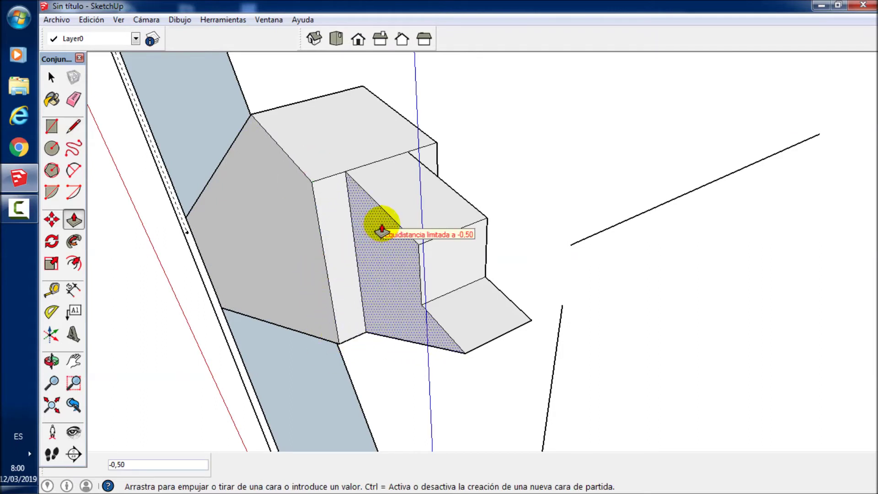
Step: Split the lower end with a vertical line and push the second triangular piece away
key(l)
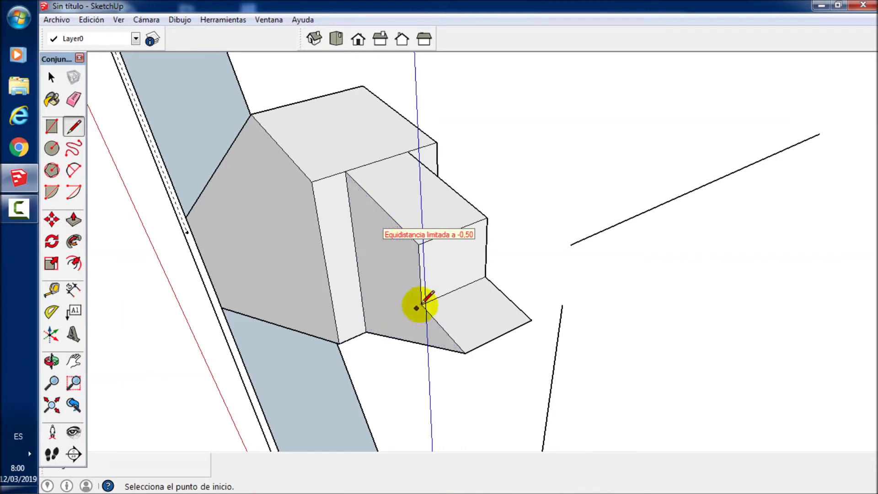
click(421, 304)
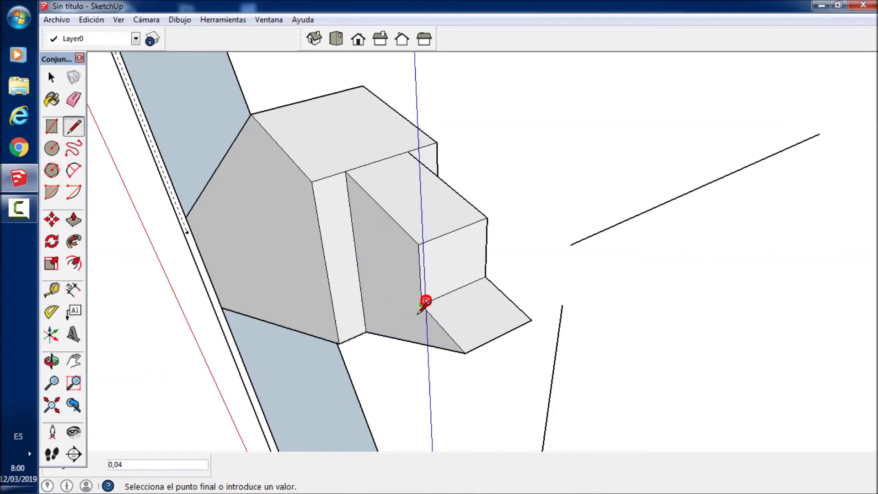
click(424, 344)
mouse_move(490, 304)
middle_down()
mouse_move(338, 310)
mouse_move(542, 276)
middle_up()
key(p)
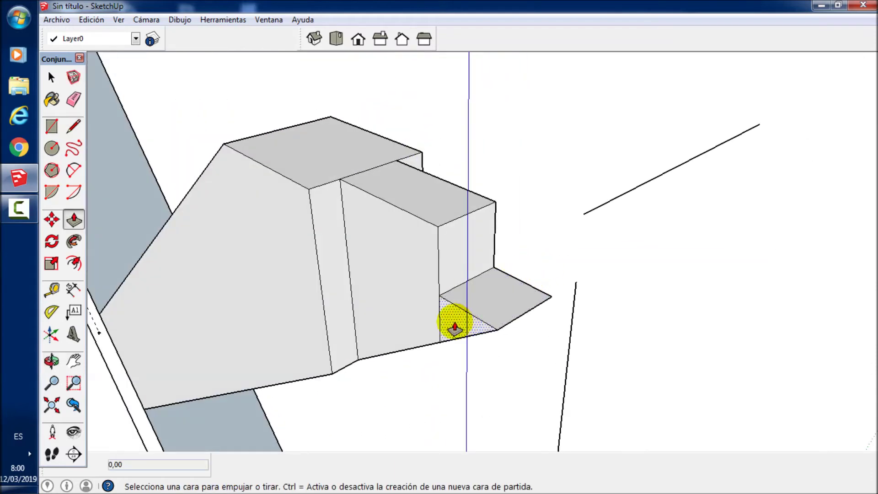
click(457, 321)
click(510, 294)
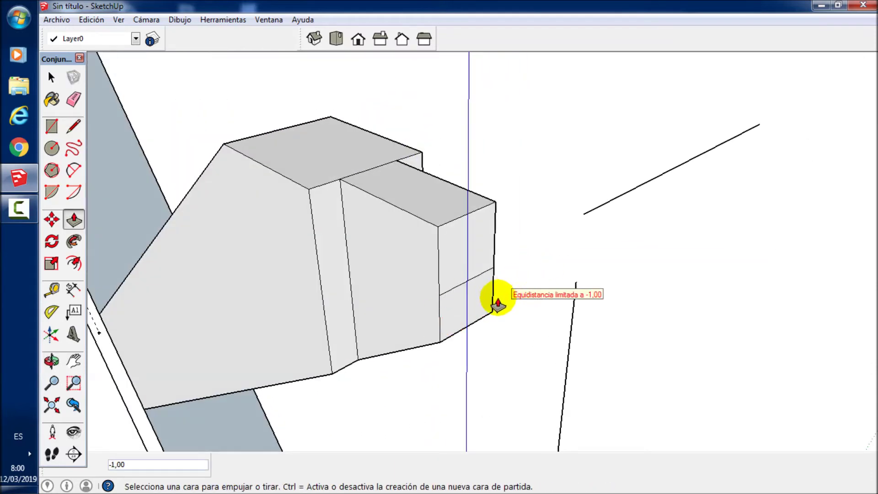
key(e)
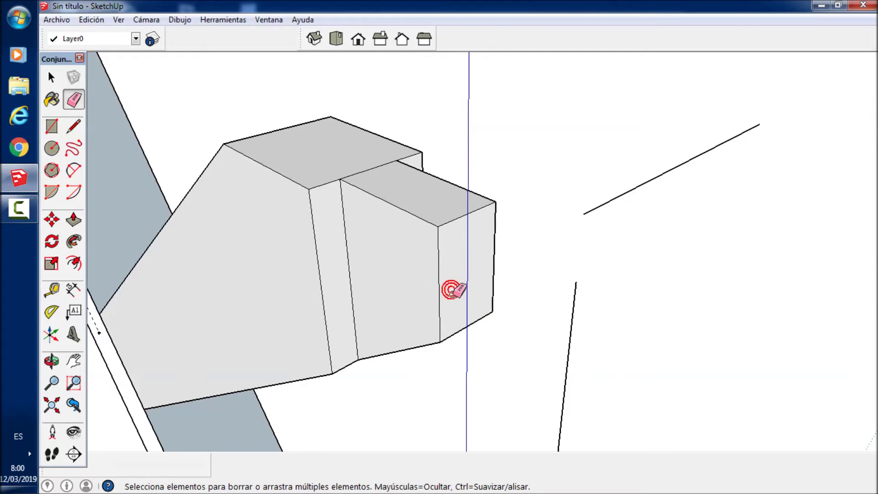
Step: Orbit above the block and erase the stray diagonal and vertical lines
key(o)
drag(480, 277, 215, 314)
middle_drag(215, 314, 173, 297)
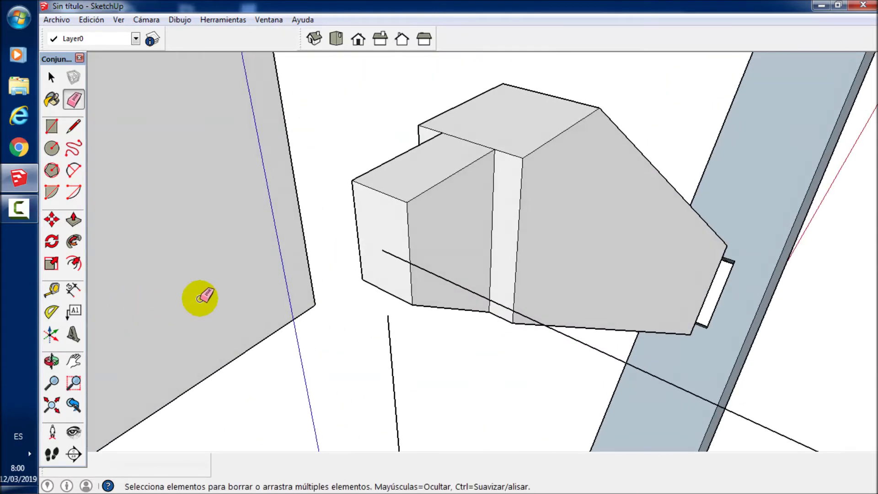
mouse_move(386, 310)
middle_down()
mouse_move(323, 274)
mouse_move(299, 246)
mouse_move(269, 268)
middle_up()
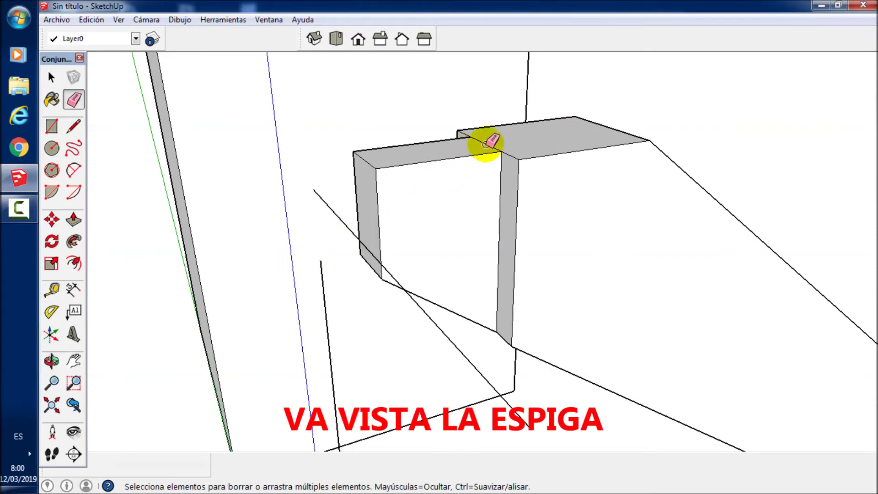
mouse_move(491, 154)
middle_down()
mouse_move(493, 212)
mouse_move(494, 142)
middle_up()
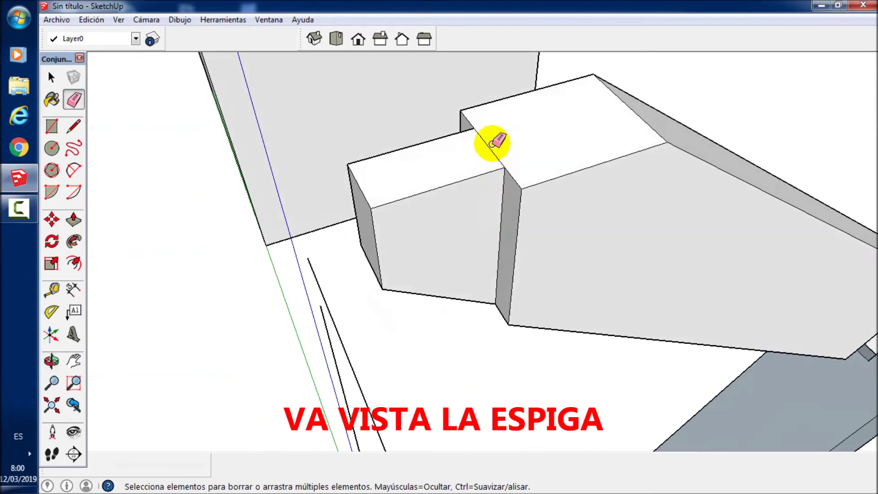
scroll(492, 147, down, 2)
scroll(491, 149, down, 2)
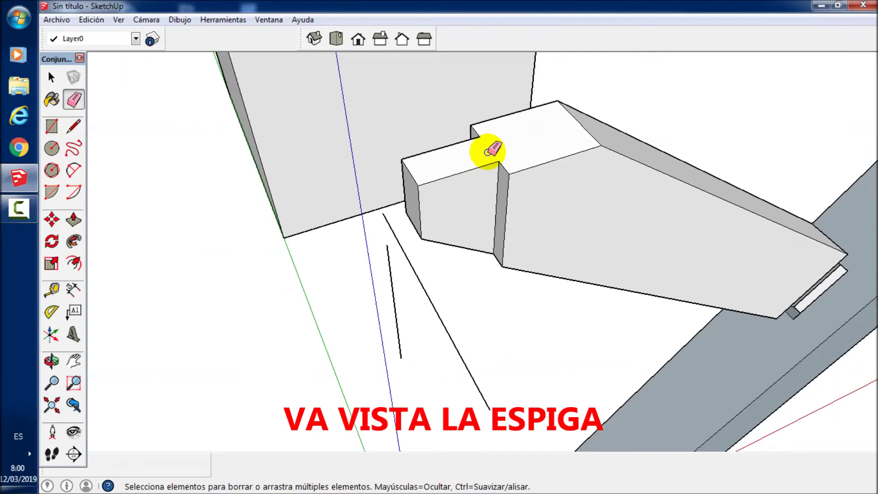
mouse_move(443, 186)
middle_down()
mouse_move(470, 165)
mouse_move(435, 142)
middle_up()
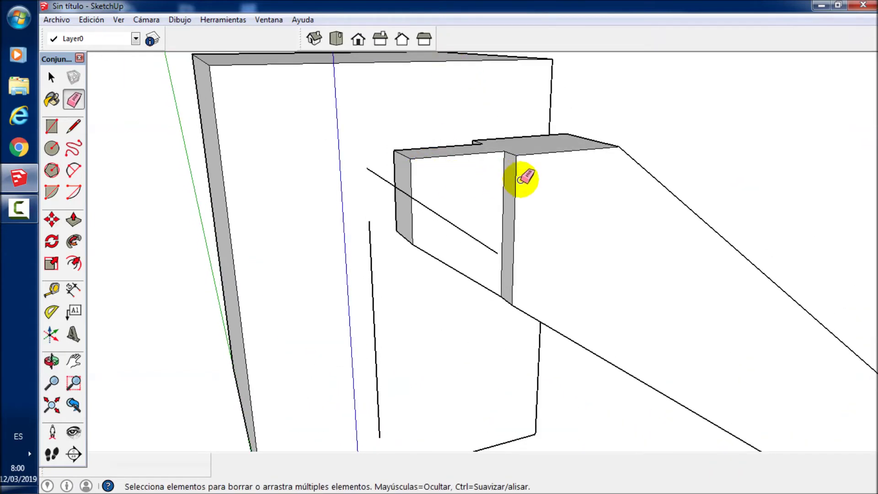
mouse_move(507, 185)
middle_down()
mouse_move(486, 220)
mouse_move(588, 289)
mouse_move(554, 260)
middle_up()
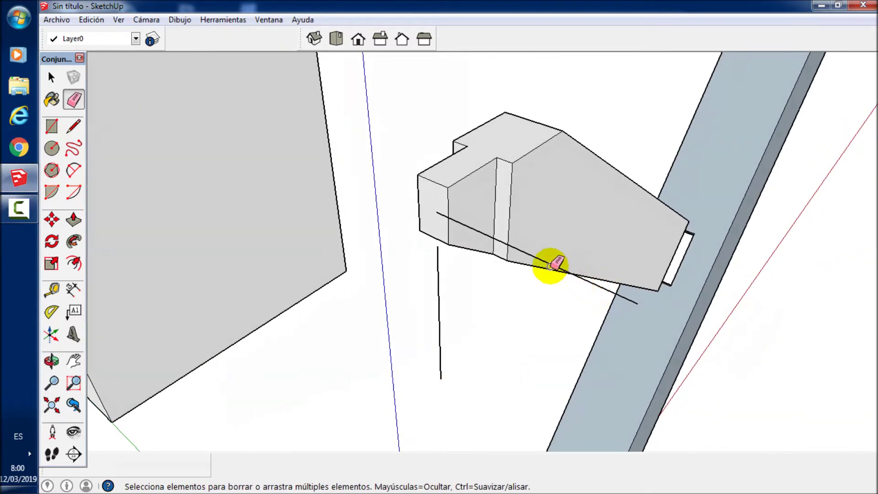
click(544, 261)
click(438, 285)
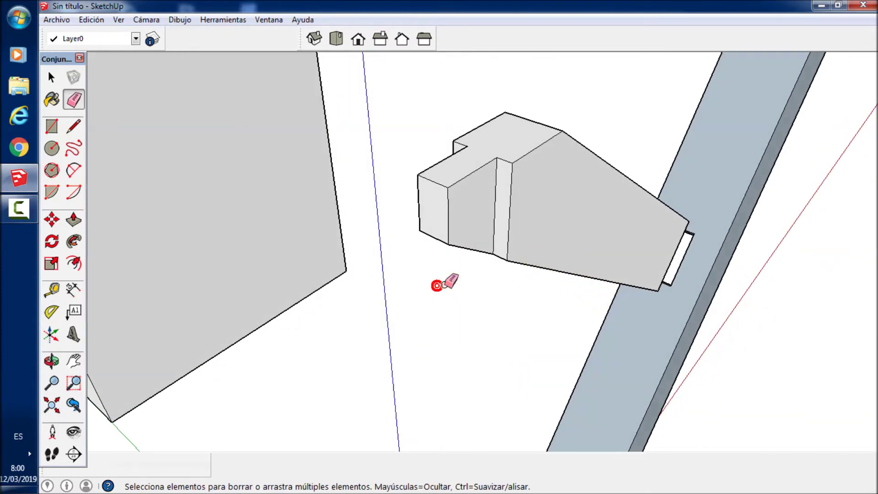
Step: Orbit around the block and beam to inspect the cleaned joint from below and other sides
middle_drag(435, 286, 477, 287)
mouse_move(477, 287)
mouse_down()
mouse_move(294, 310)
mouse_move(562, 241)
mouse_move(722, 223)
mouse_move(558, 249)
mouse_move(377, 248)
mouse_move(533, 251)
mouse_move(303, 255)
mouse_move(421, 314)
mouse_move(653, 331)
mouse_move(700, 308)
mouse_move(474, 296)
mouse_move(630, 315)
mouse_move(277, 263)
mouse_move(848, 294)
mouse_move(255, 298)
mouse_move(411, 163)
mouse_up()
key(e)
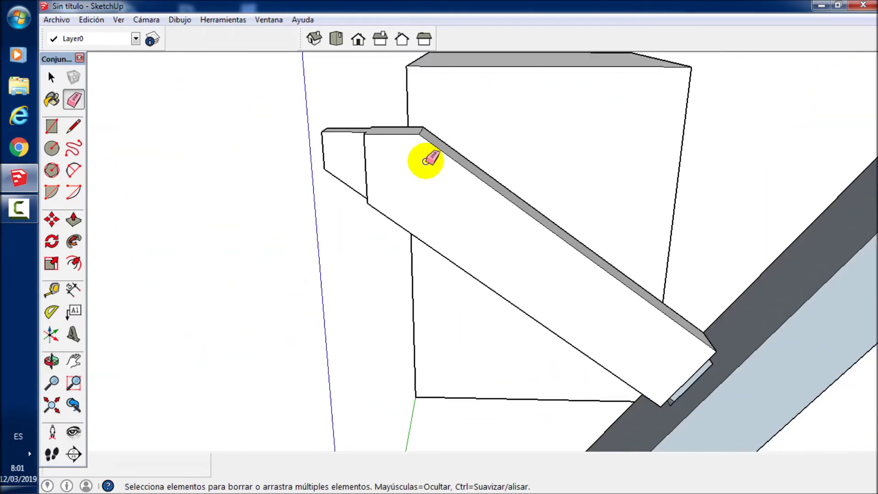
middle_drag(411, 162, 600, 343)
scroll(623, 323, up, 2)
scroll(619, 280, up, 2)
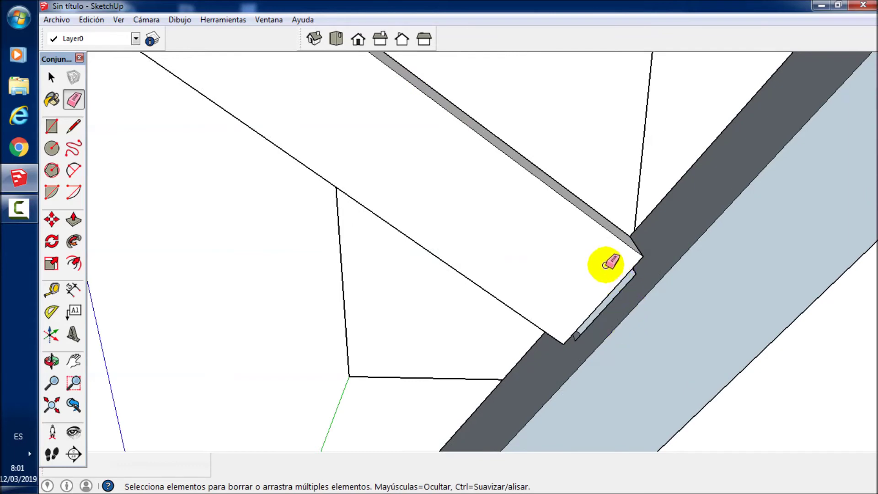
mouse_move(606, 265)
middle_down()
mouse_move(584, 353)
mouse_move(580, 294)
mouse_move(580, 377)
middle_up()
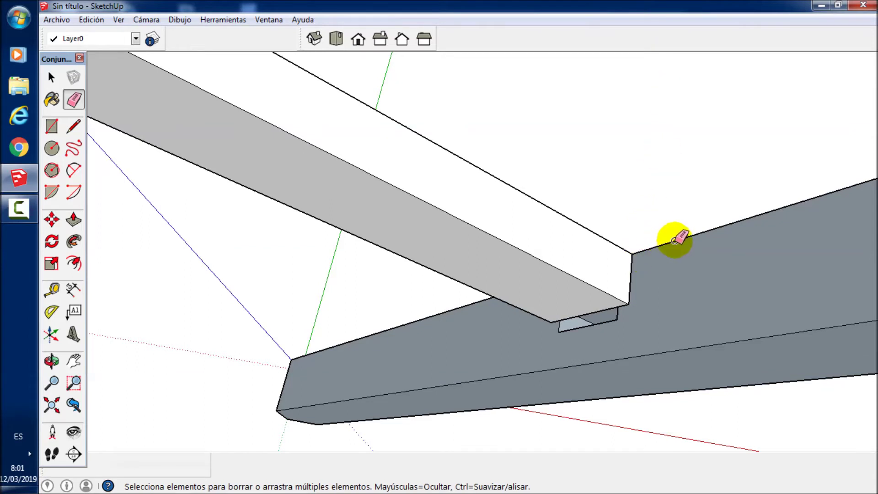
scroll(651, 294, down, 3)
scroll(653, 255, down, 2)
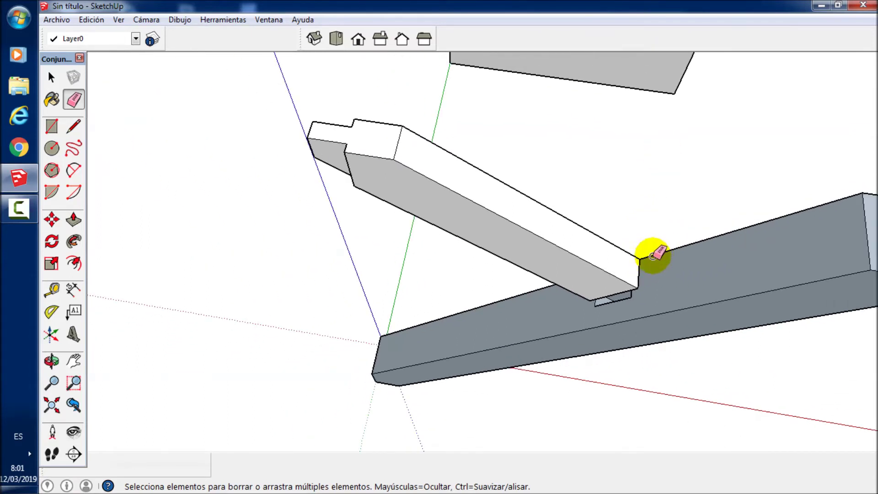
middle_drag(477, 234, 666, 145)
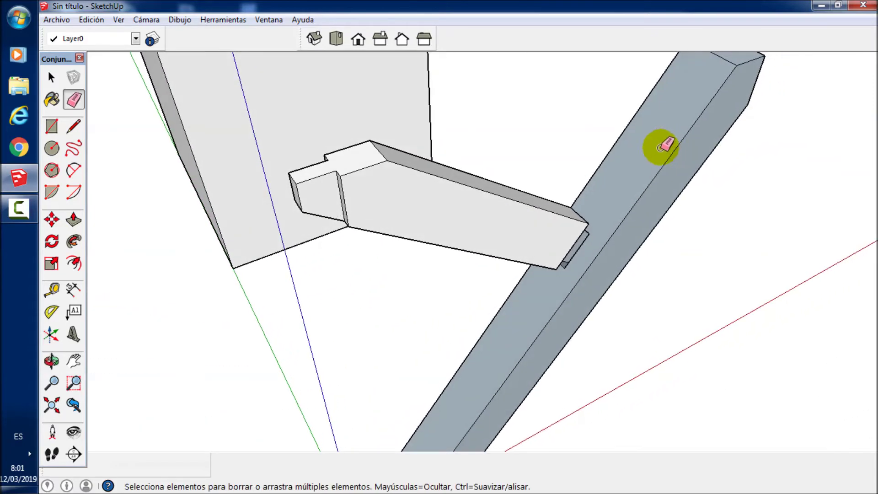
key(space)
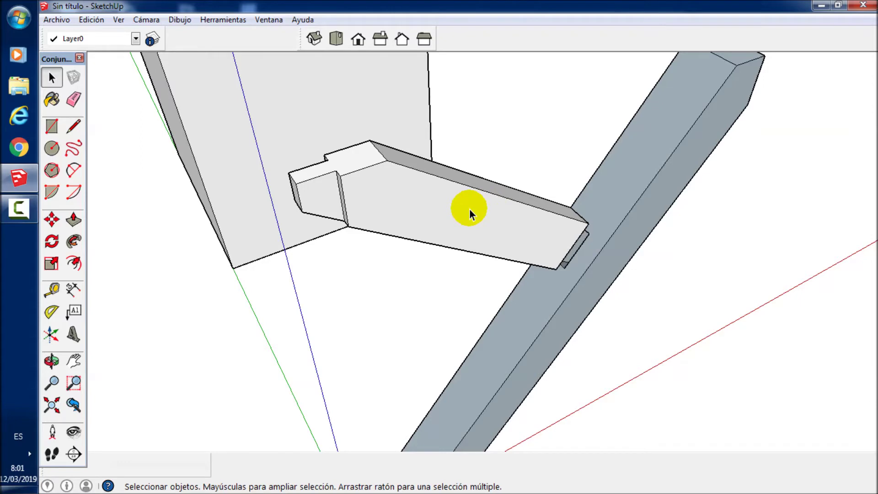
Step: Select the whole notched brace and move it 1 unit toward the beam's slot
triple_click(470, 209)
mouse_move(478, 210)
middle_down()
mouse_move(505, 220)
mouse_move(407, 294)
mouse_move(307, 304)
mouse_move(466, 290)
middle_up()
scroll(466, 291, down, 2)
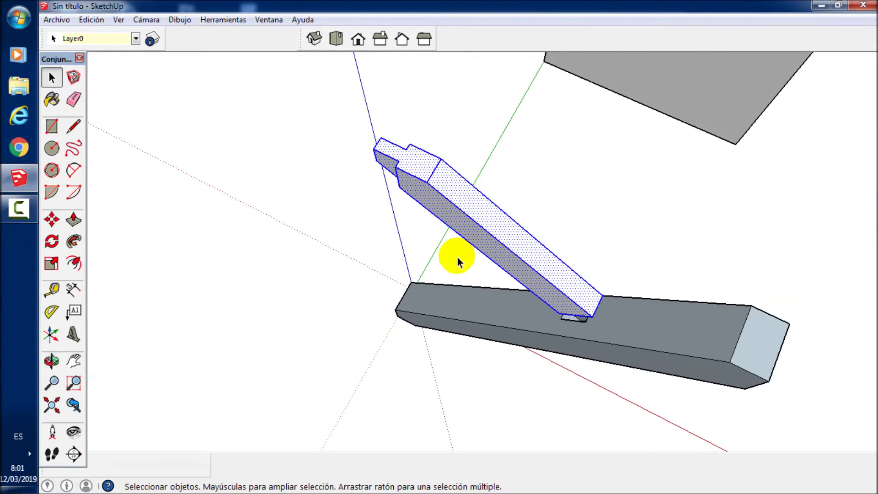
scroll(457, 258, down, 1)
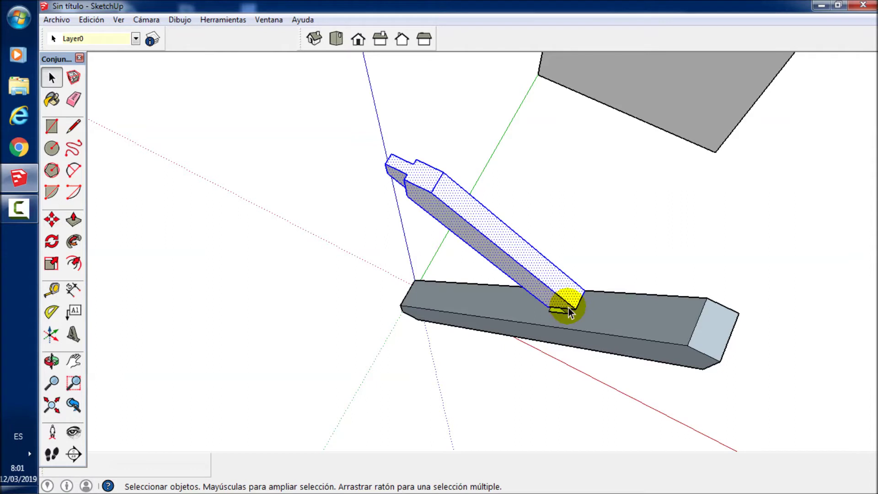
key(m)
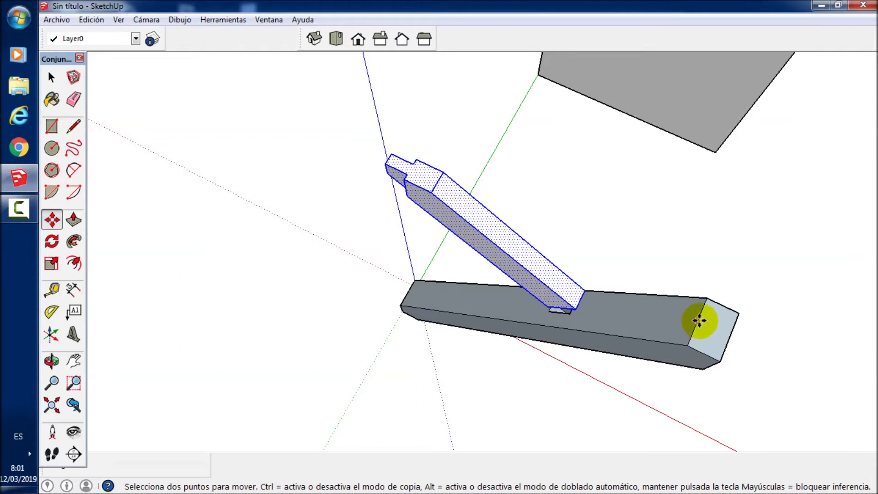
click(699, 321)
text(1)
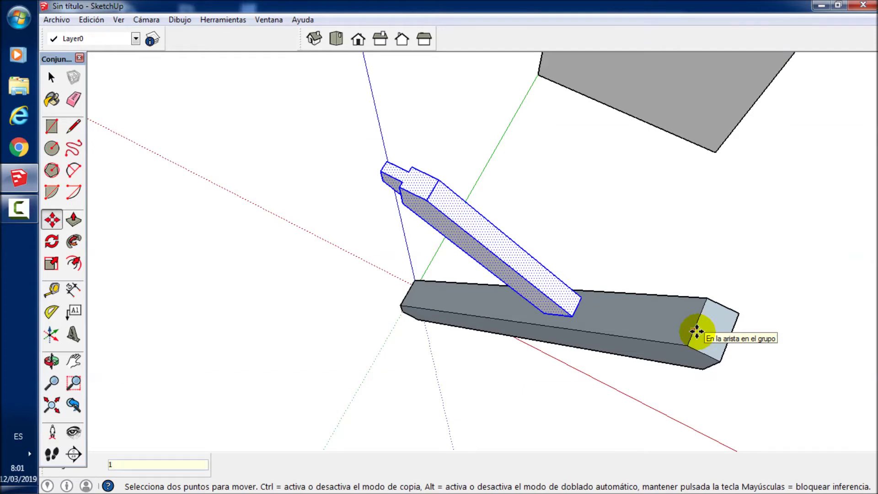
key(Return)
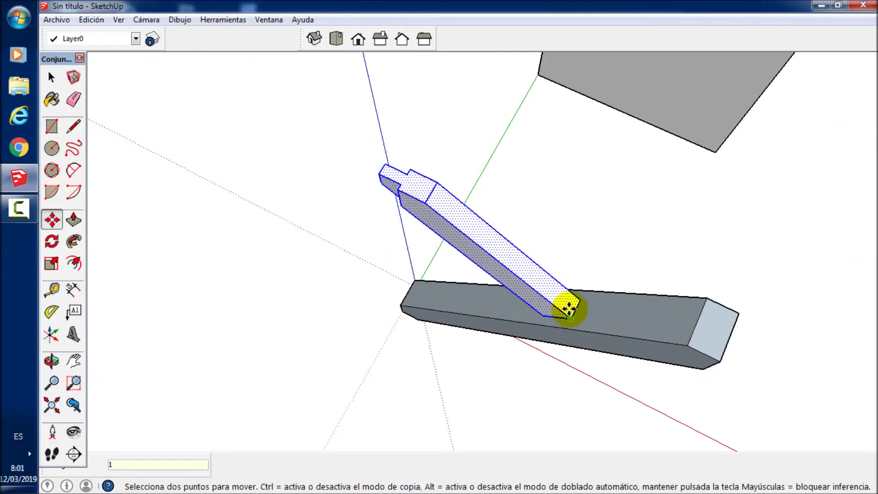
Step: Zoom and orbit around the beam and brace to check how the brace seats
scroll(567, 308, up, 3)
scroll(576, 307, up, 2)
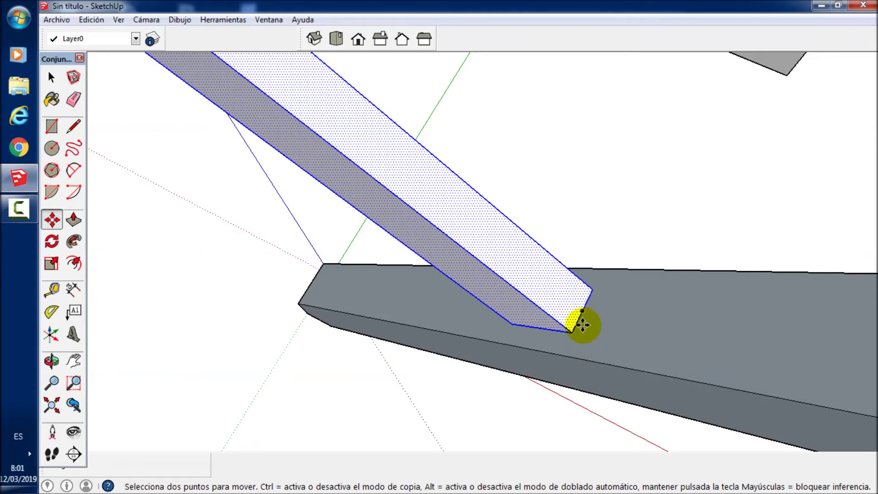
scroll(592, 263, down, 2)
scroll(593, 264, down, 3)
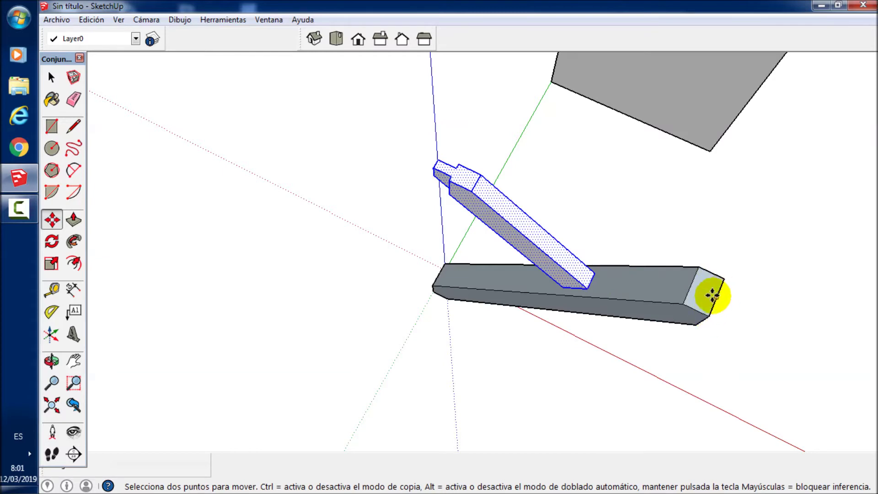
mouse_move(694, 303)
middle_down()
mouse_move(788, 179)
mouse_move(736, 229)
mouse_move(754, 137)
middle_up()
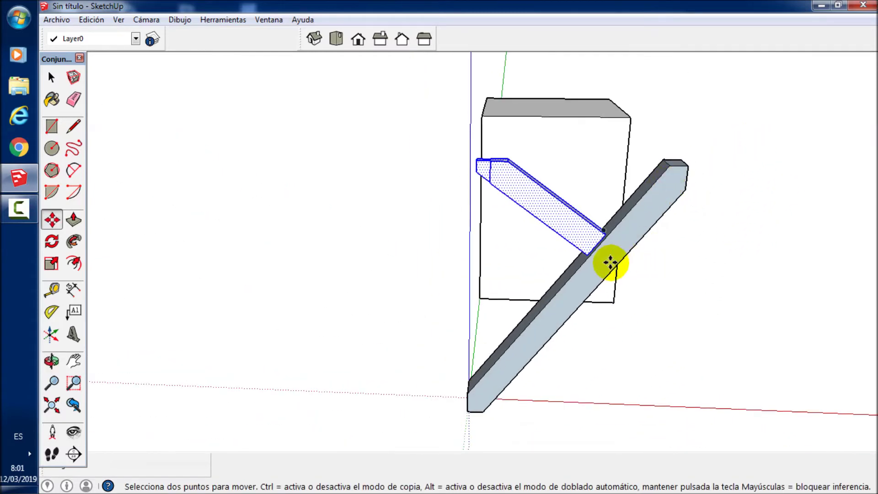
scroll(608, 258, up, 3)
scroll(579, 231, down, 3)
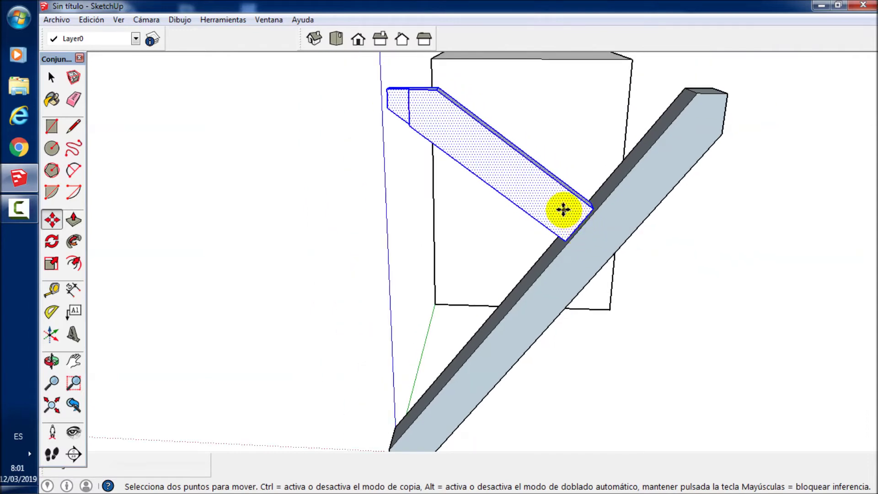
scroll(587, 200, down, 2)
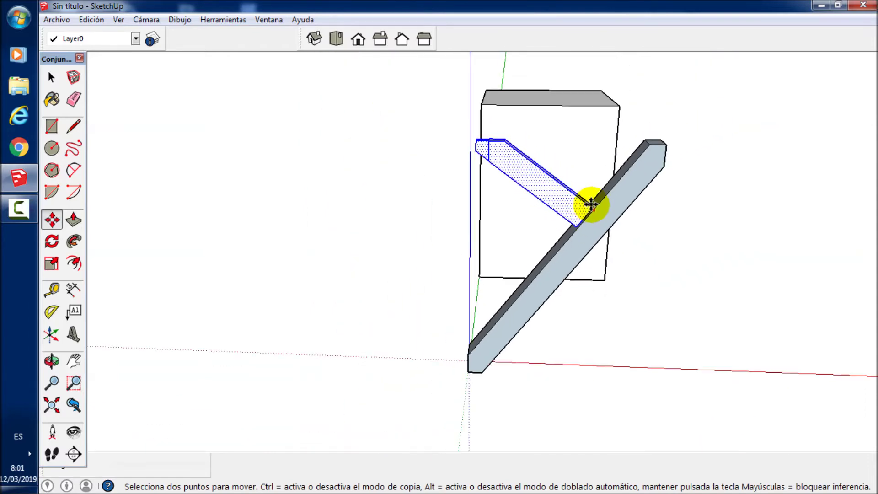
key(space)
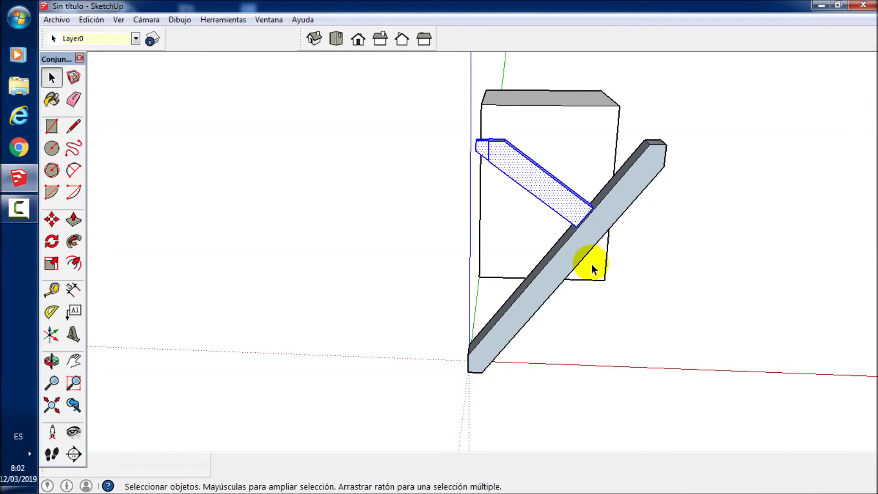
Step: Move the long diagonal beam 40 units along the red axis from its bottom corner
click(577, 256)
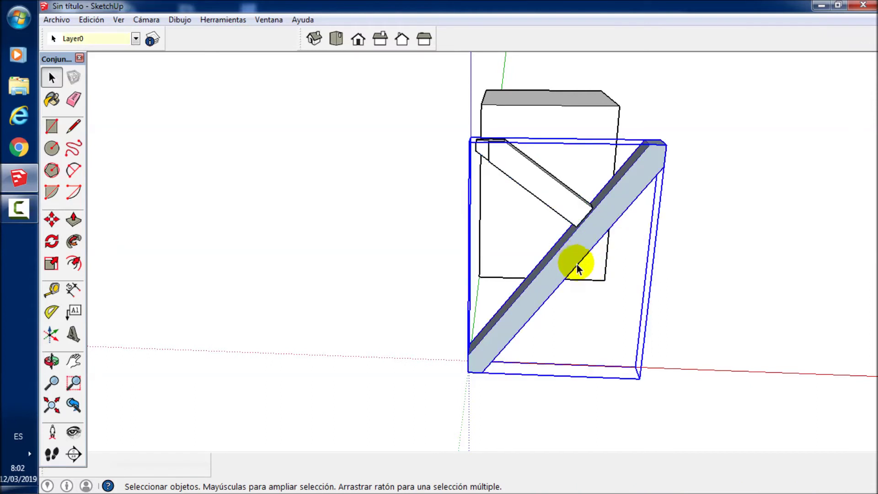
key(m)
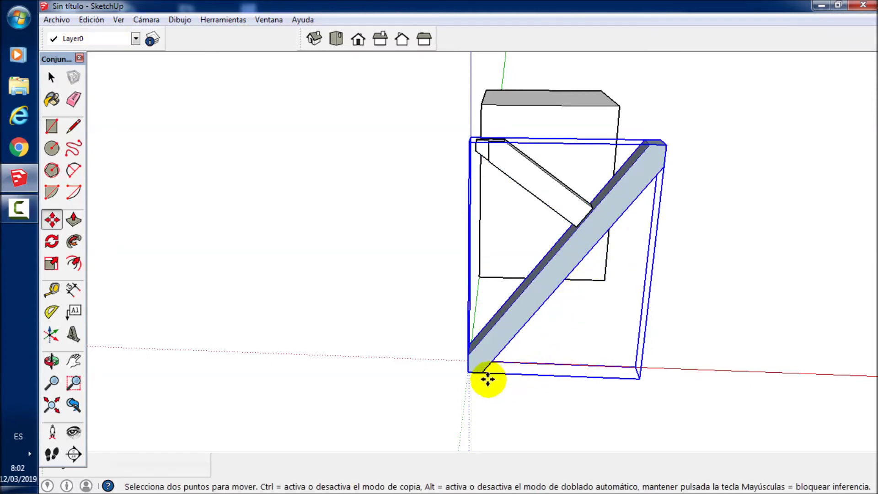
drag(469, 367, 498, 369)
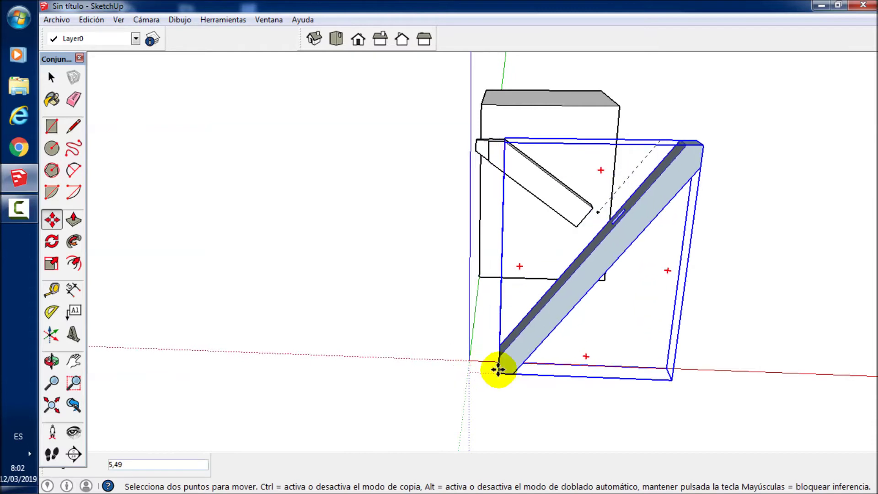
key(Return)
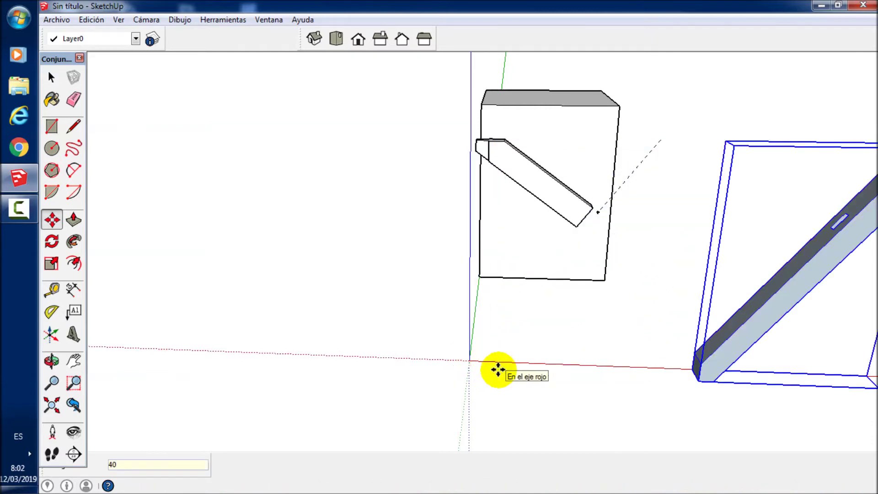
Step: Orbit to inspect the moved beam and clear its selection
key(o)
drag(559, 323, 333, 131)
key(m)
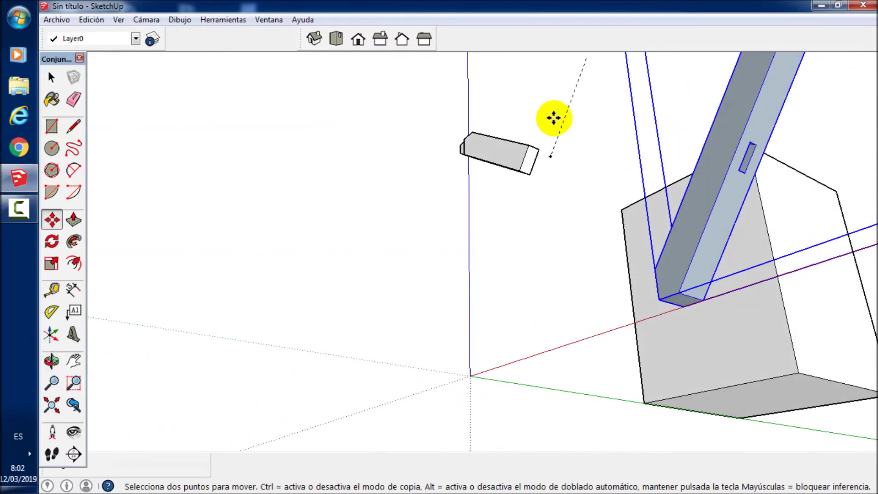
key(space)
click(559, 138)
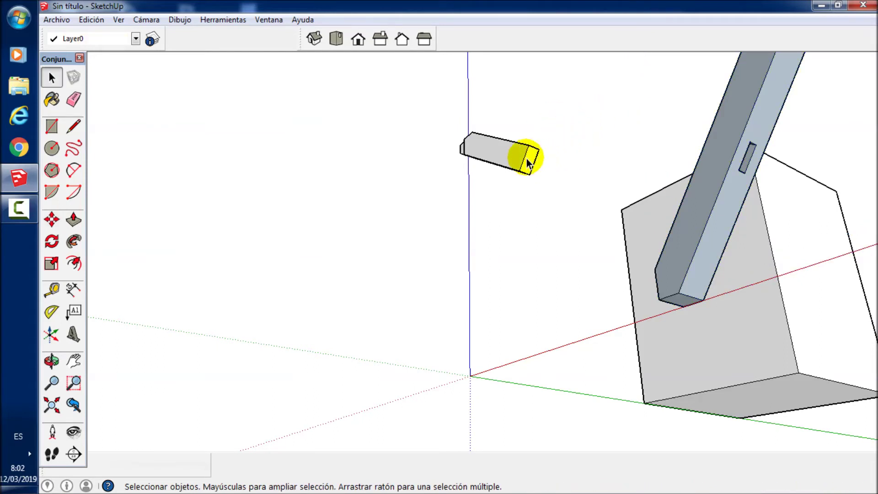
scroll(528, 164, up, 3)
scroll(528, 157, up, 2)
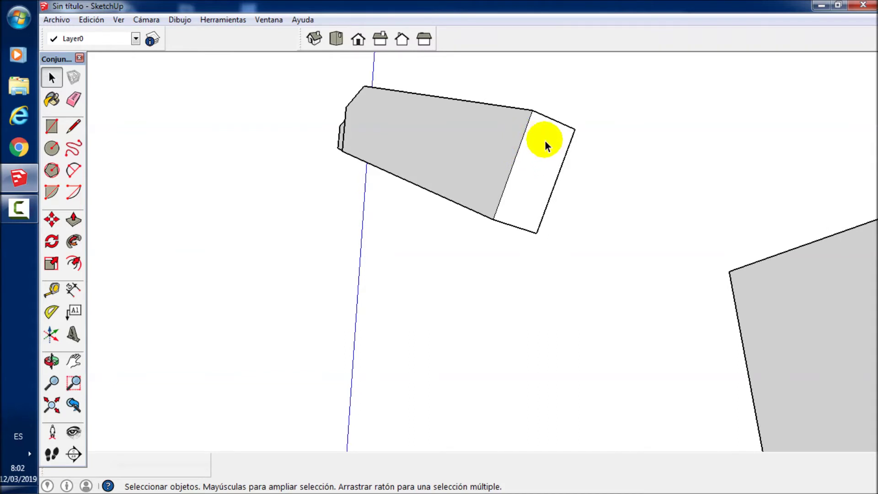
Step: Offset the brace's end face inward by 0,5 and push/pull the inner rectangle 2 units
key(f)
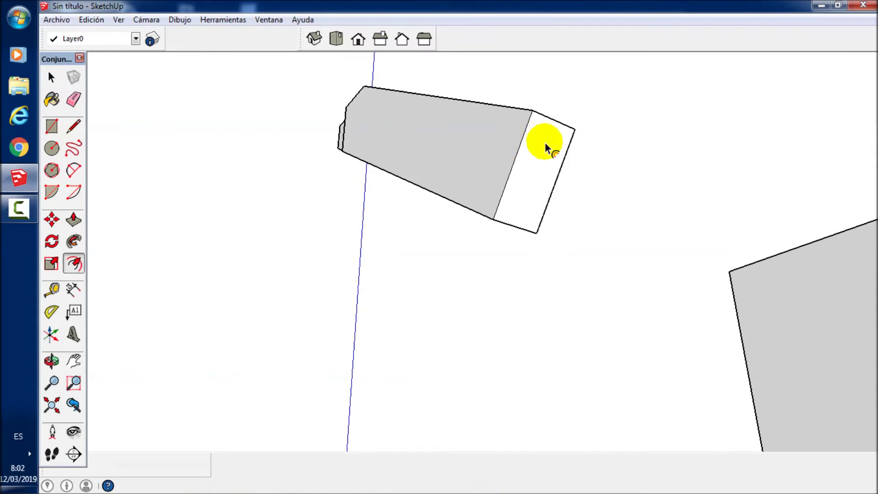
click(525, 146)
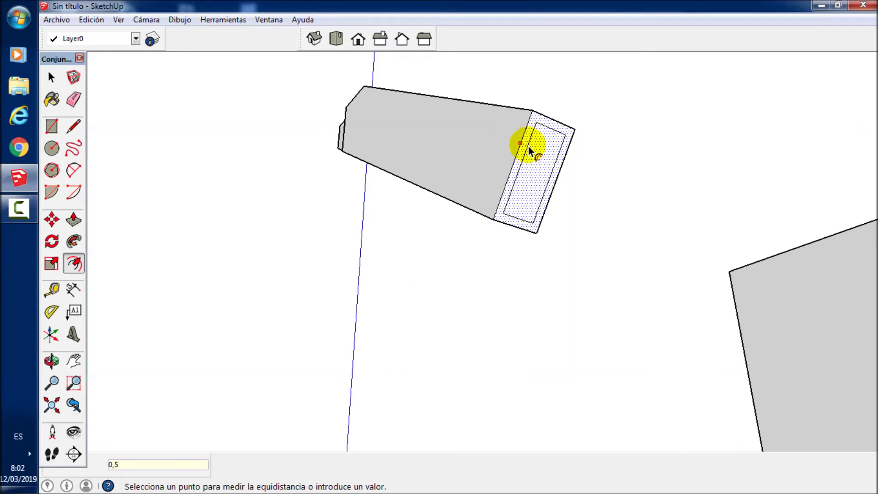
click(529, 145)
key(p)
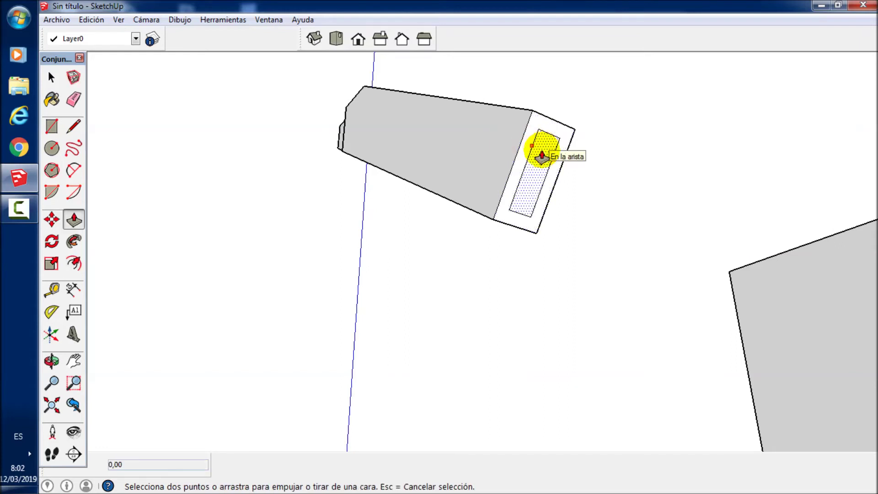
click(542, 153)
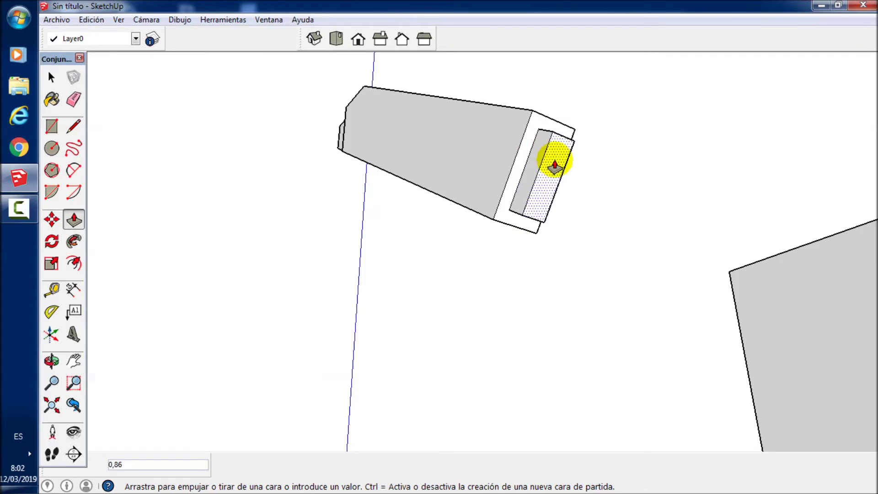
key(Return)
Step: Orbit and zoom around the brace to inspect its new stepped end
scroll(548, 151, down, 1)
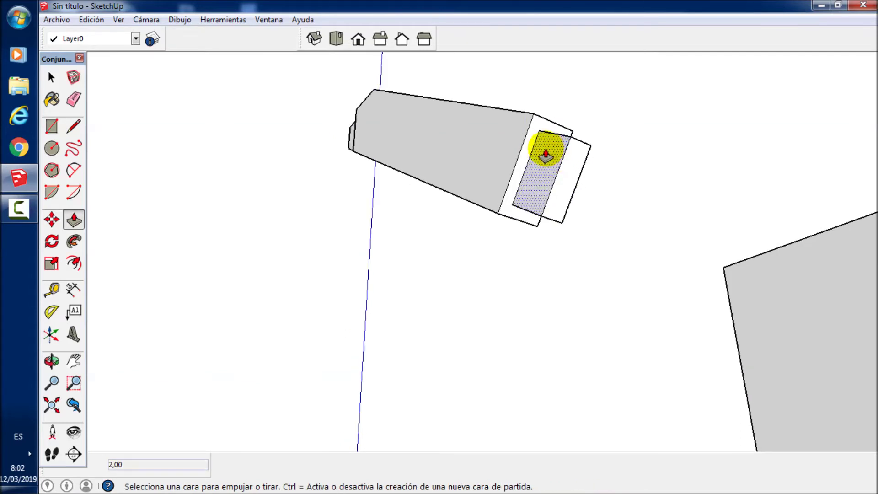
scroll(539, 157, down, 1)
mouse_move(539, 158)
middle_down()
mouse_move(652, 260)
mouse_move(725, 288)
mouse_move(591, 208)
middle_up()
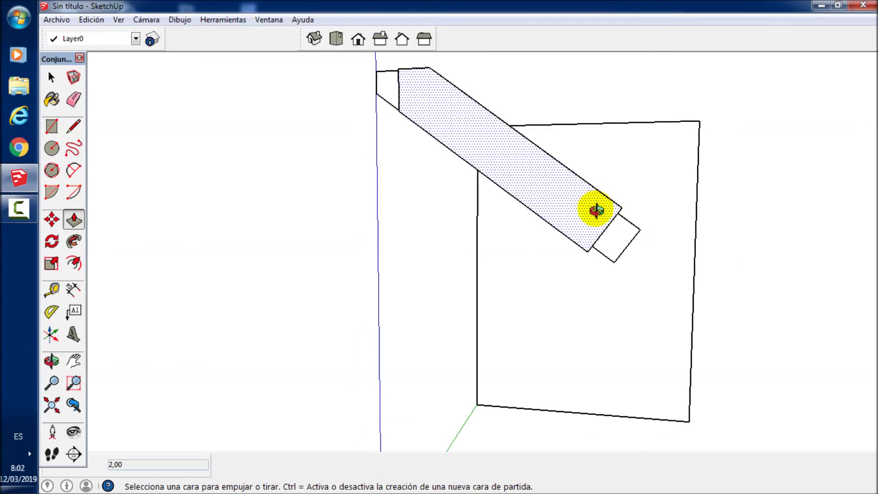
key(o)
middle_drag(666, 341, 578, 221)
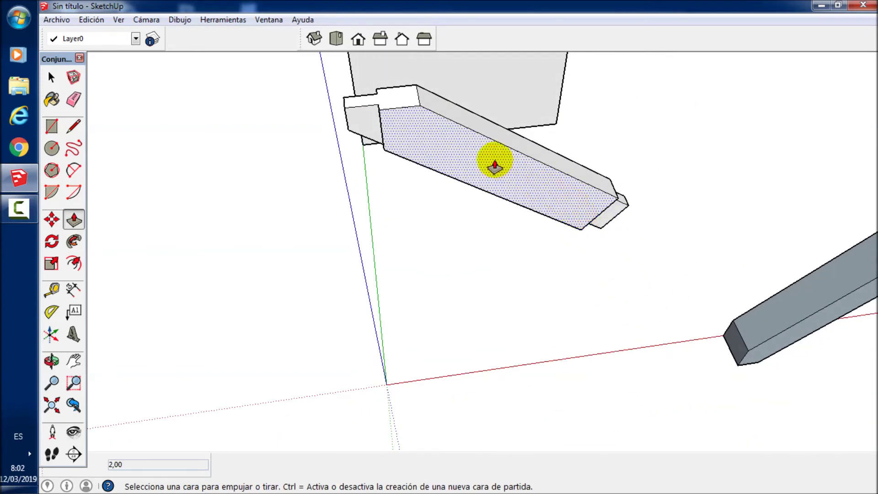
middle_drag(493, 167, 546, 172)
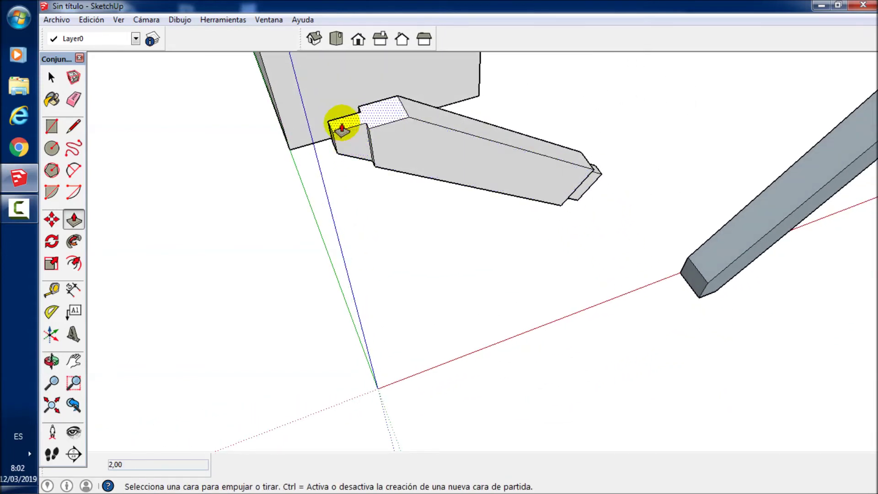
scroll(347, 135, down, 2)
scroll(343, 133, down, 2)
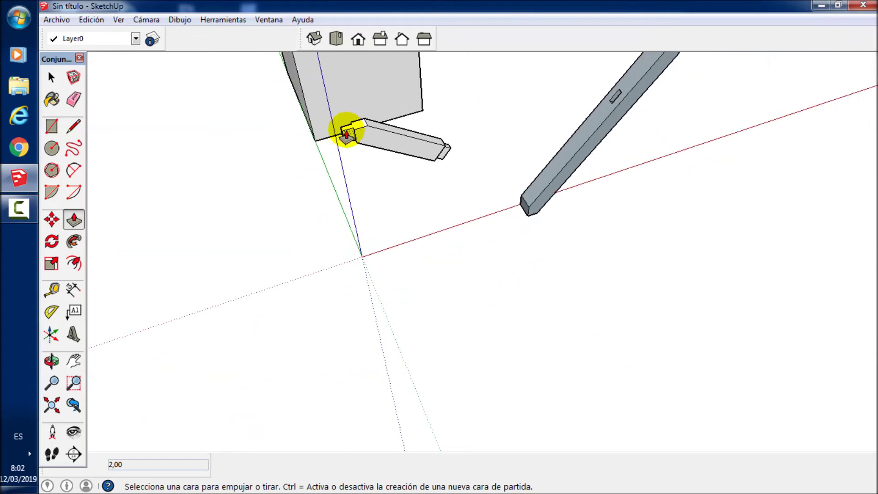
scroll(349, 133, down, 2)
scroll(359, 133, down, 1)
scroll(550, 73, up, 3)
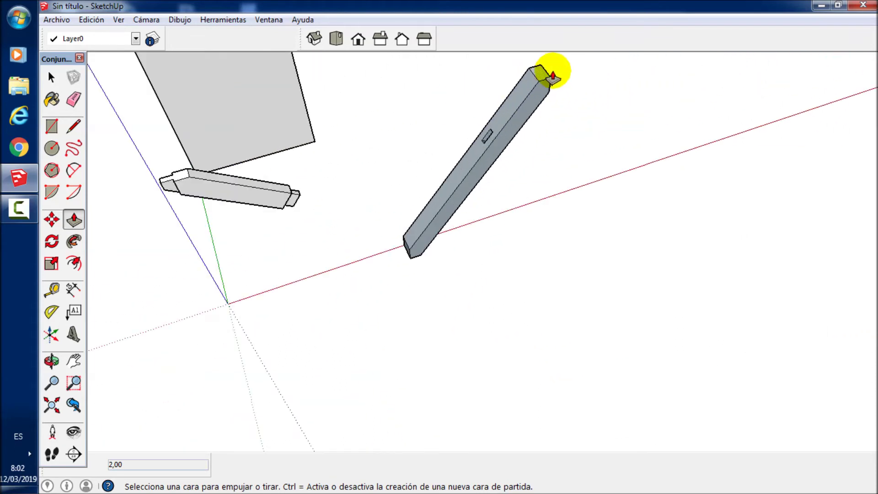
scroll(541, 73, up, 1)
scroll(535, 89, down, 2)
scroll(499, 100, down, 3)
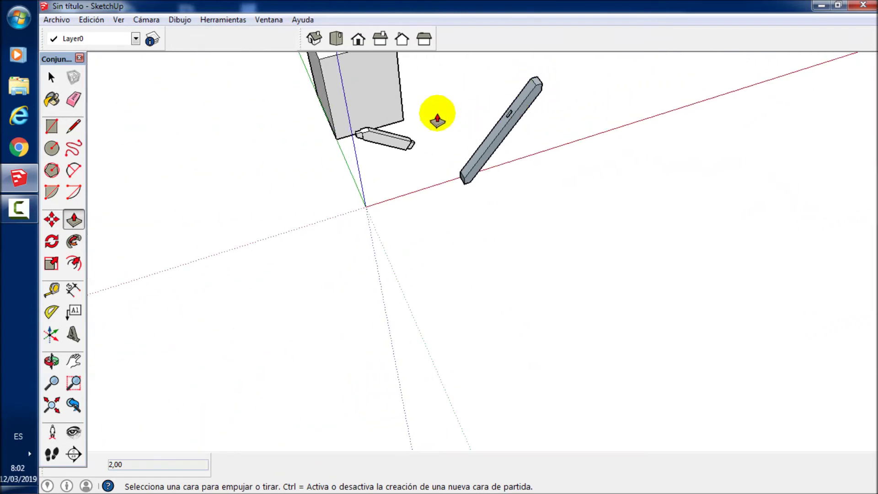
scroll(356, 140, up, 5)
scroll(352, 143, up, 3)
scroll(310, 157, up, 3)
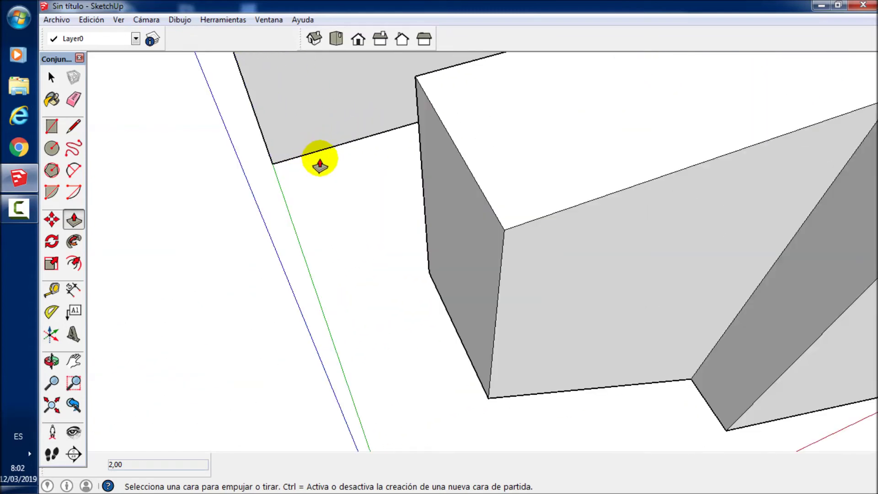
key(l)
scroll(367, 148, down, 5)
scroll(421, 109, up, 2)
Step: Draw edges from the notch corners across the top face and the notch face of the beam's end
scroll(425, 111, up, 2)
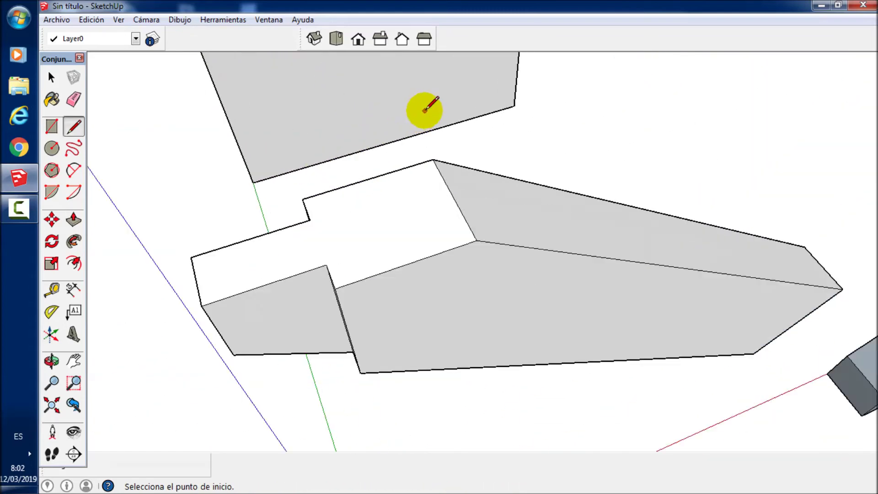
scroll(406, 161, down, 2)
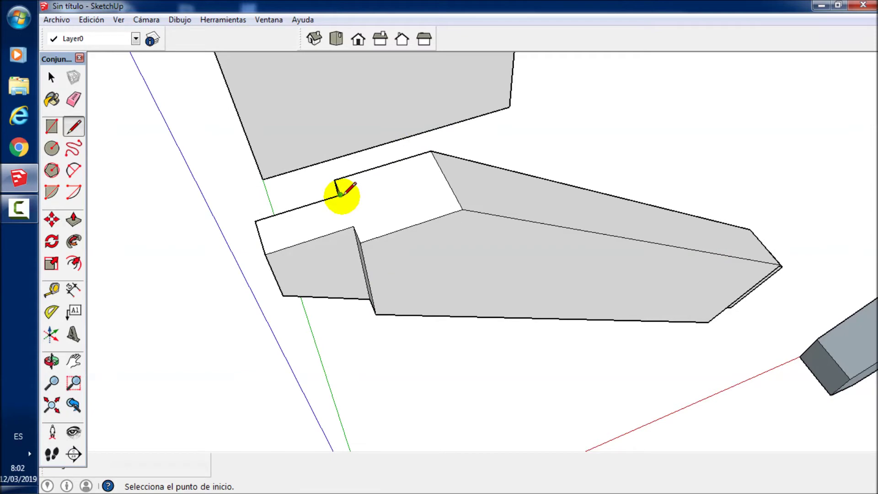
click(341, 195)
click(353, 221)
mouse_move(354, 222)
middle_down()
mouse_move(388, 180)
mouse_move(450, 297)
middle_up()
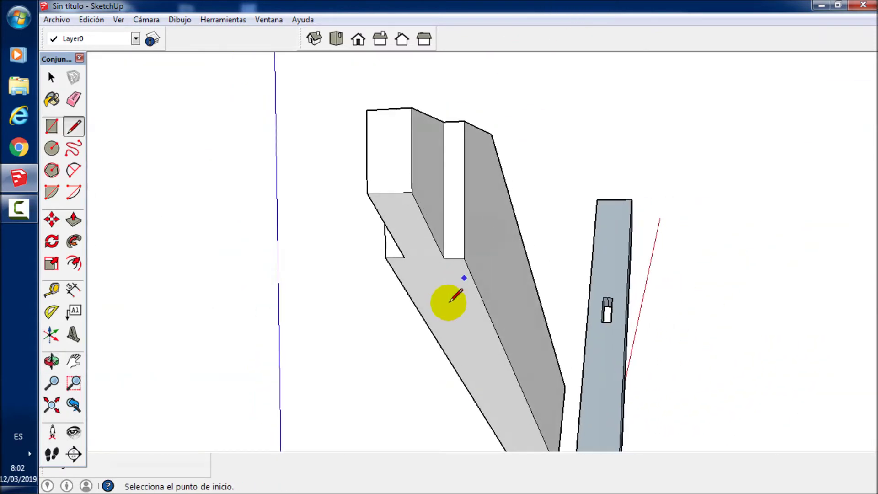
click(409, 256)
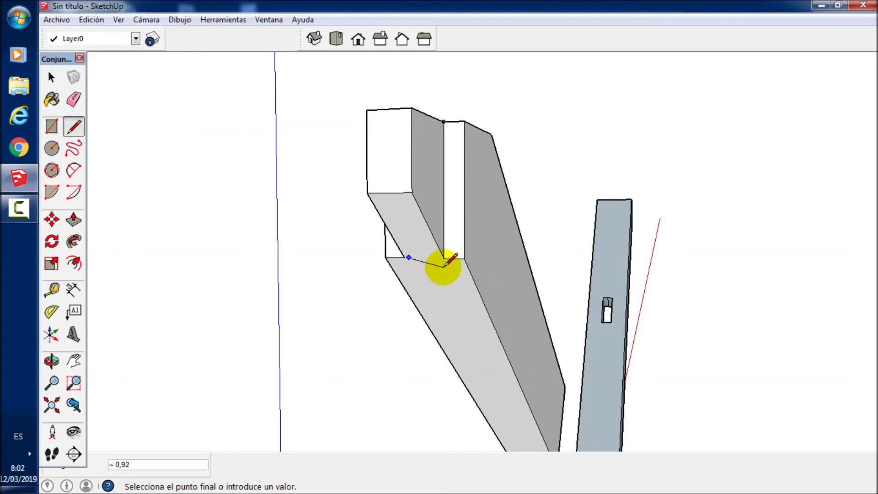
click(404, 257)
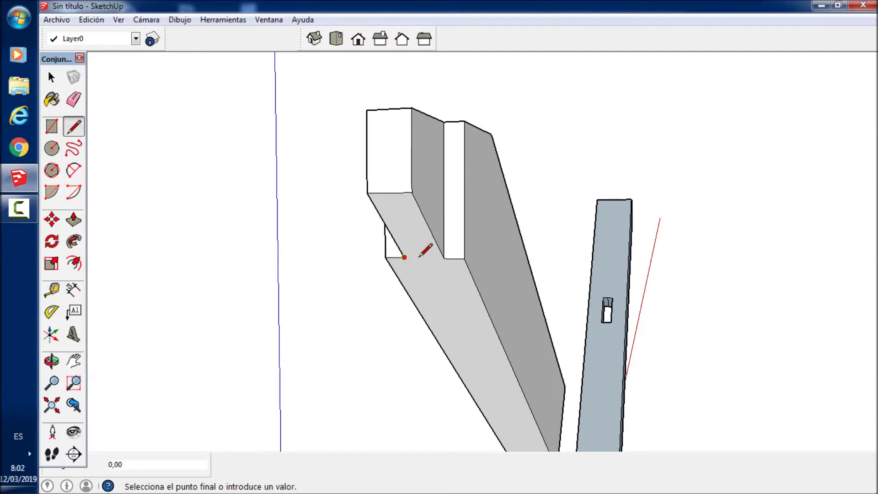
click(443, 257)
middle_drag(447, 255, 431, 301)
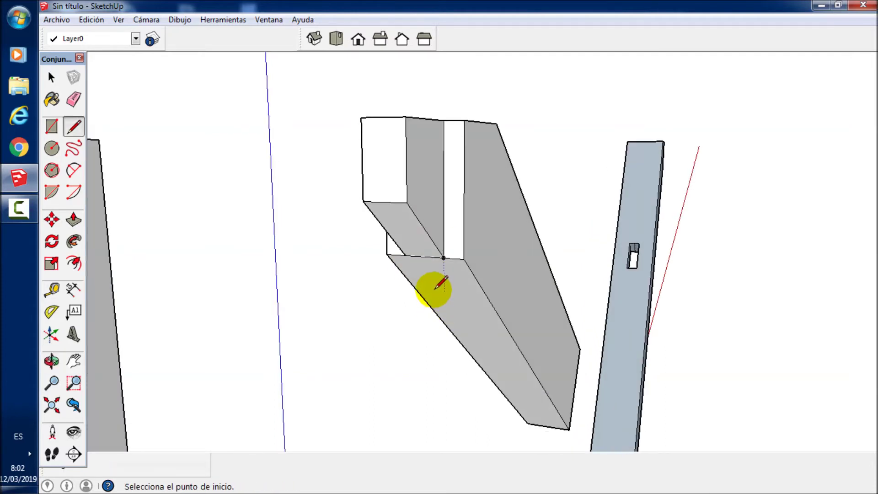
Step: Select the end block's grey, lower and white upper faces, orbiting to check the selection
key(space)
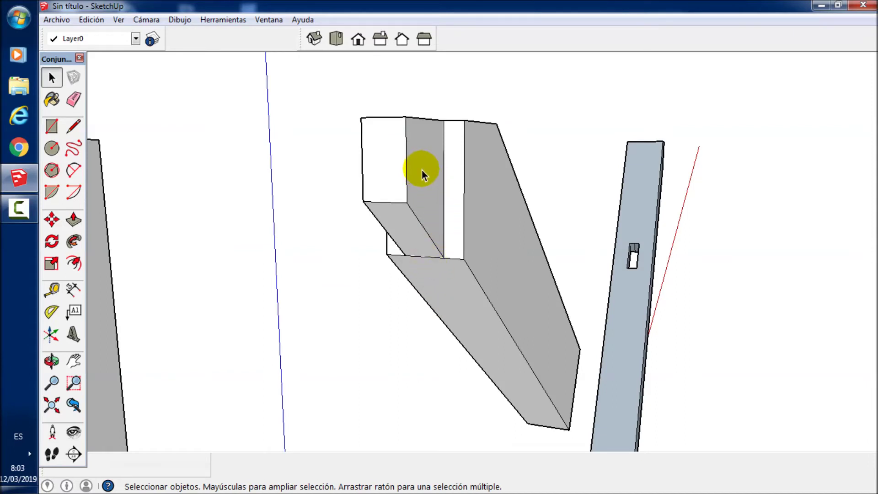
click(420, 168)
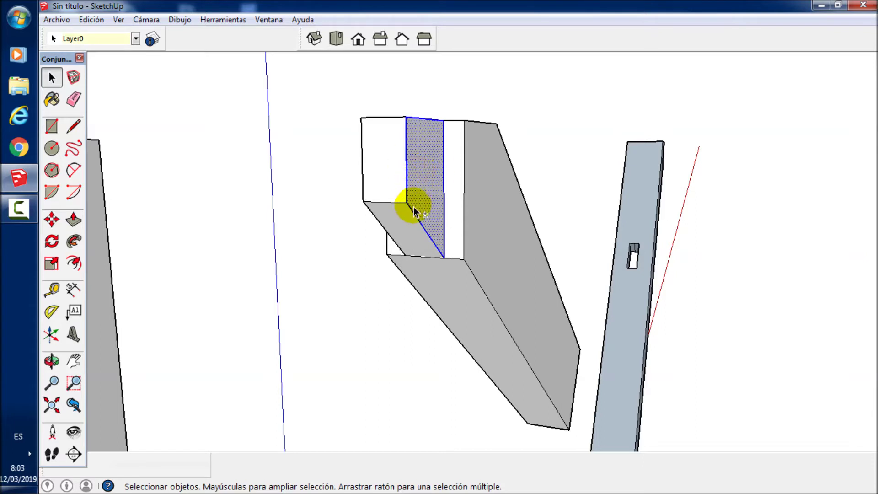
shift+click(401, 223)
shift+click(391, 172)
mouse_move(402, 173)
middle_down()
mouse_move(787, 285)
mouse_move(830, 290)
middle_up()
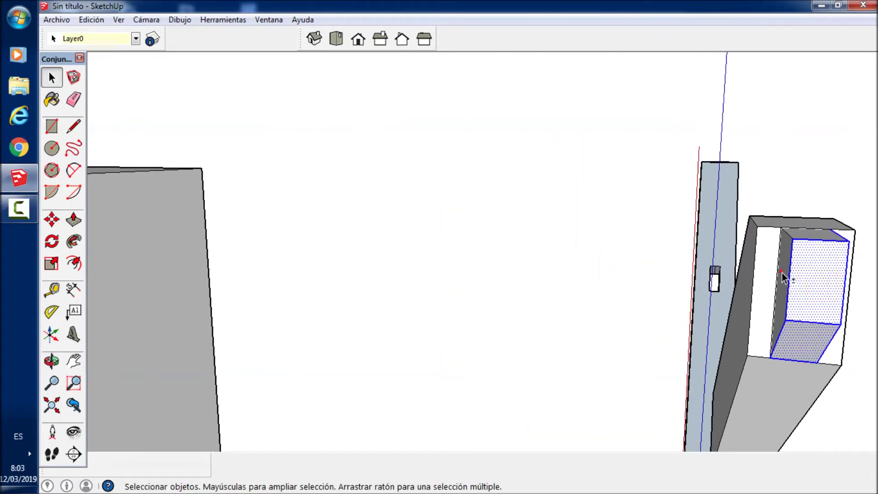
mouse_move(810, 242)
middle_down()
mouse_move(739, 251)
mouse_move(560, 239)
mouse_move(689, 259)
mouse_move(652, 245)
mouse_move(580, 274)
mouse_move(558, 338)
mouse_move(477, 356)
middle_up()
key(m)
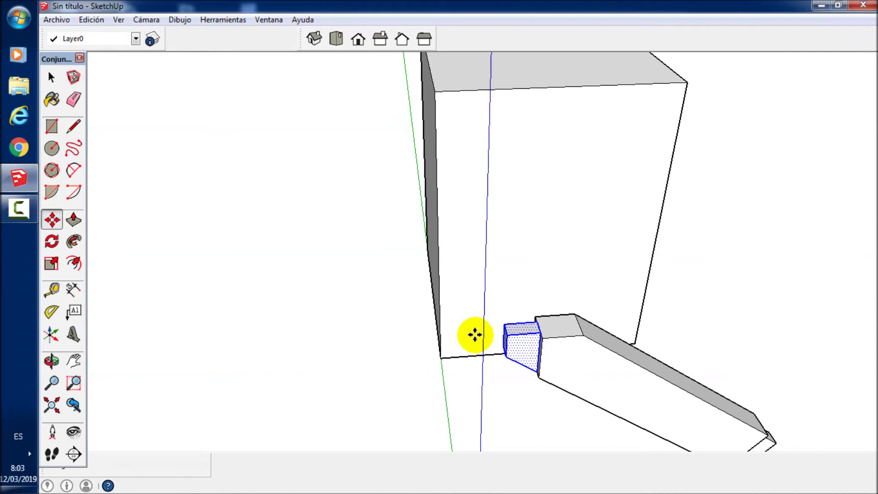
Step: Copy the selected end block and place the copy off to the left of the model
key(ctrl)
click(507, 335)
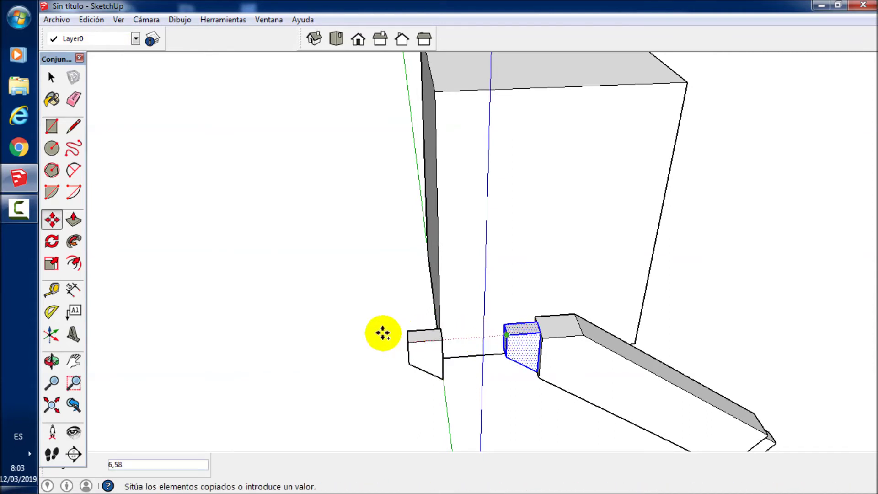
click(267, 347)
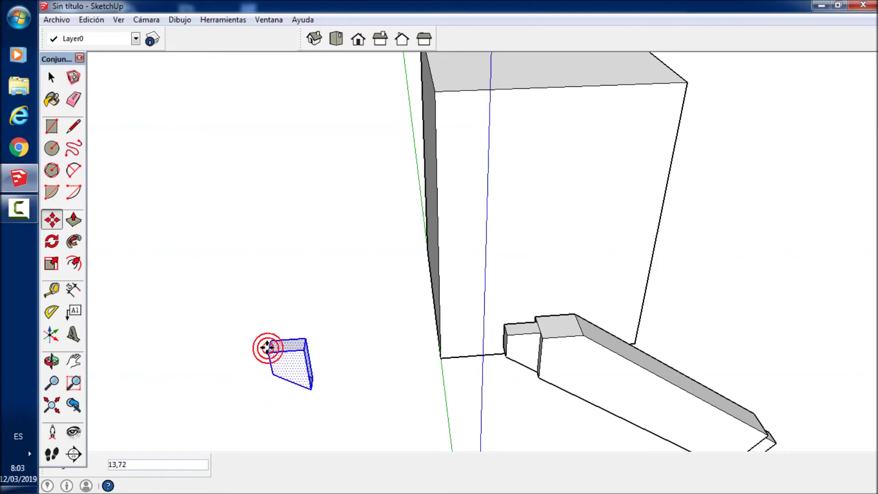
scroll(265, 278, down, 2)
scroll(455, 300, up, 1)
scroll(454, 299, up, 2)
scroll(448, 298, down, 1)
scroll(447, 297, down, 1)
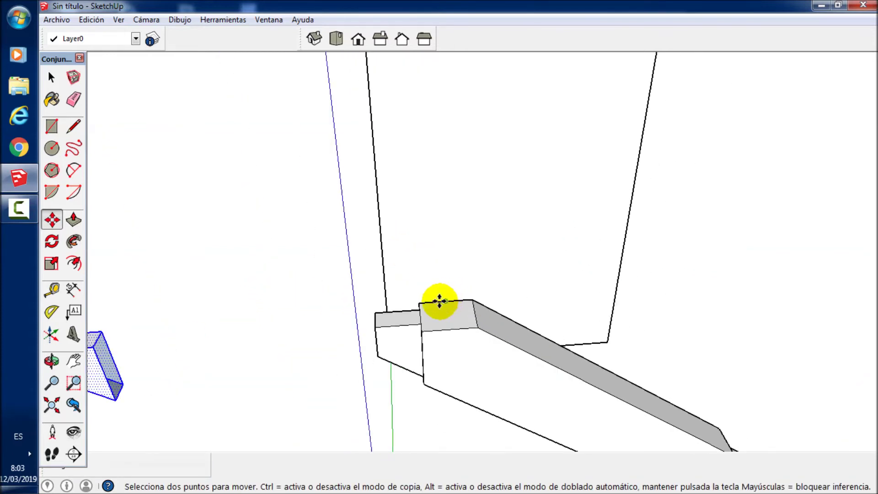
scroll(137, 368, down, 3)
scroll(139, 366, down, 1)
mouse_move(372, 275)
middle_down()
mouse_move(414, 205)
mouse_move(435, 251)
middle_up()
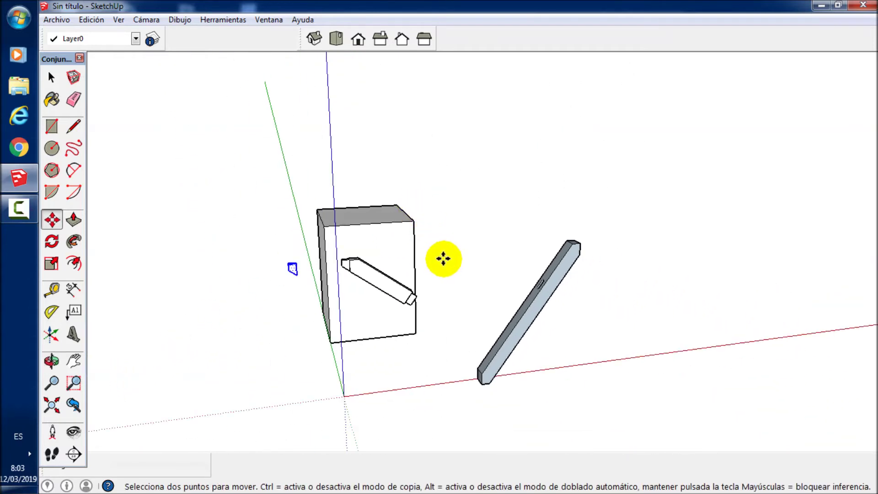
Step: Move the diagonal bar 40 units along the red axis so it leans against the cube
key(space)
click(493, 367)
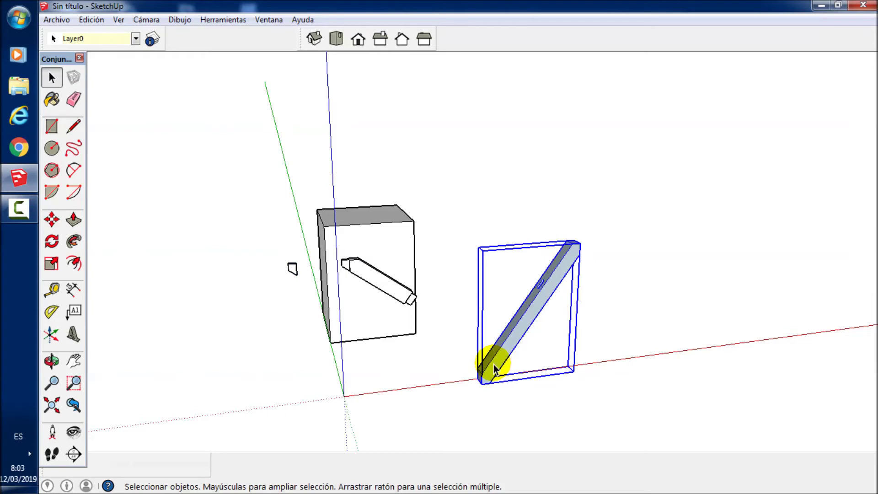
key(m)
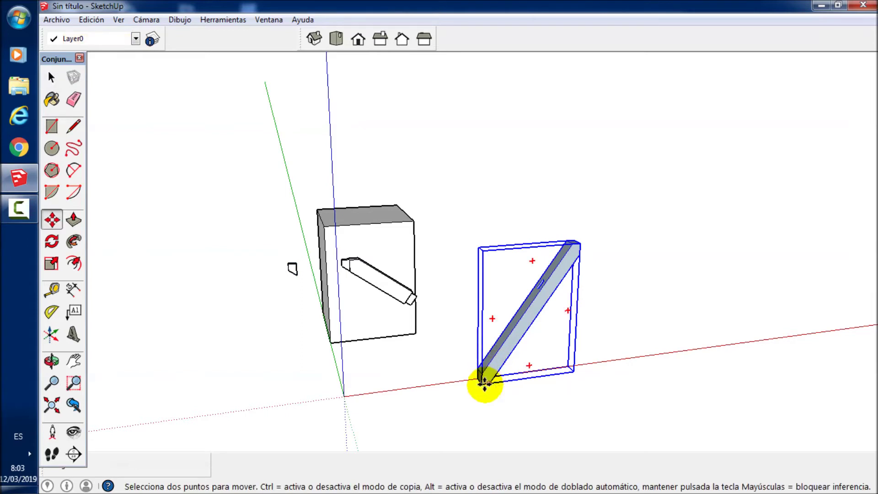
click(481, 383)
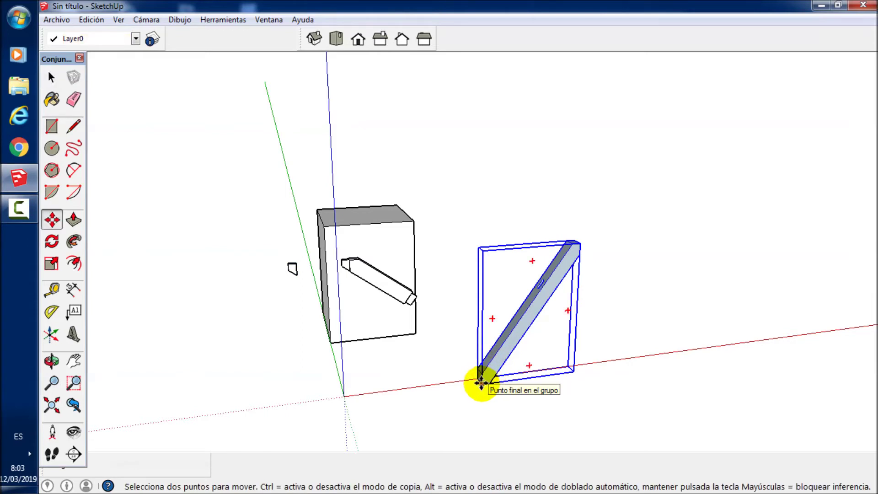
click(529, 302)
text(40)
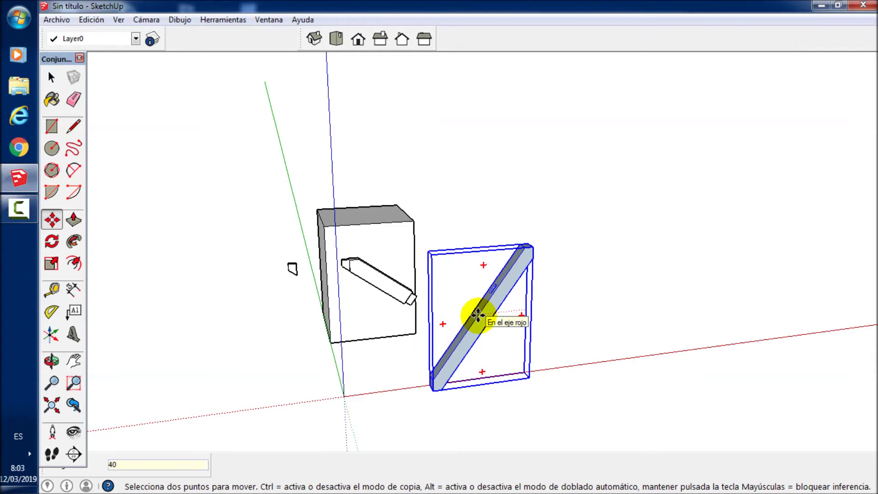
key(Return)
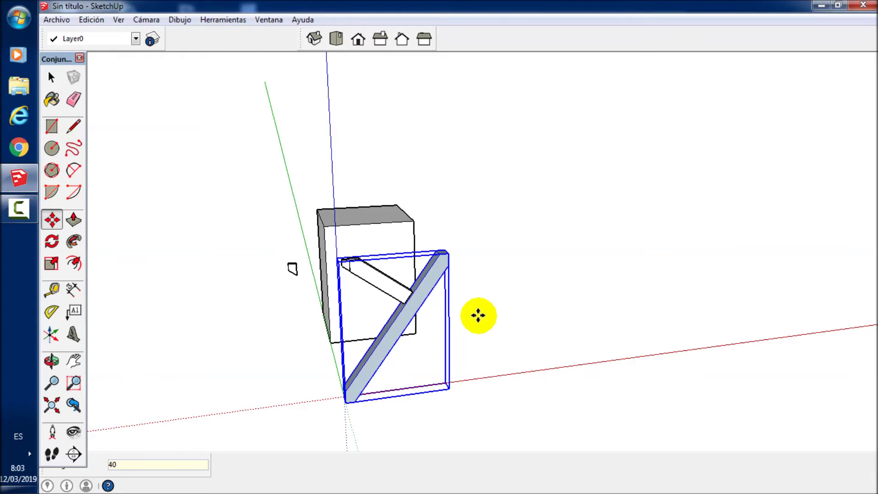
key(Escape)
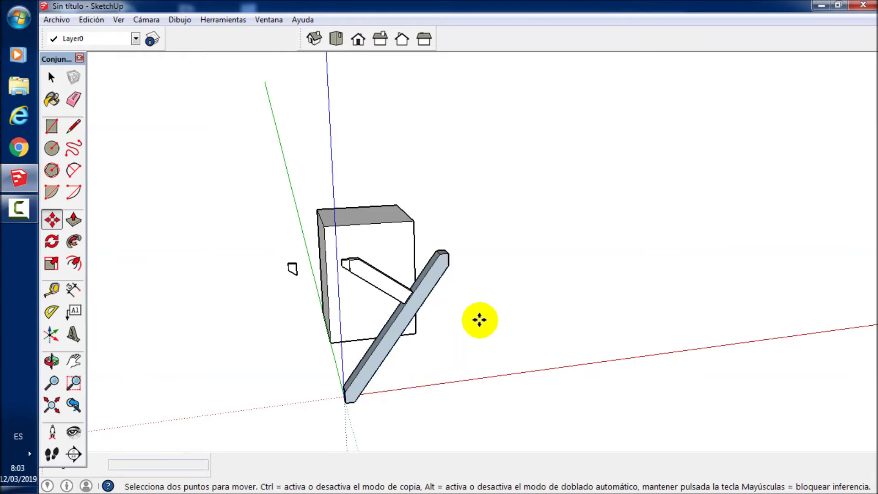
middle_drag(447, 298, 425, 406)
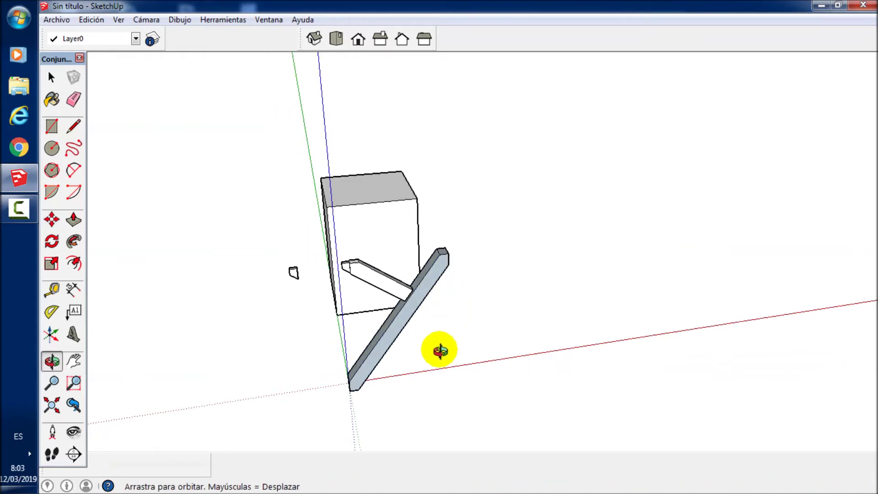
Step: Move the small copied piece by its corner to the bar's top end
key(space)
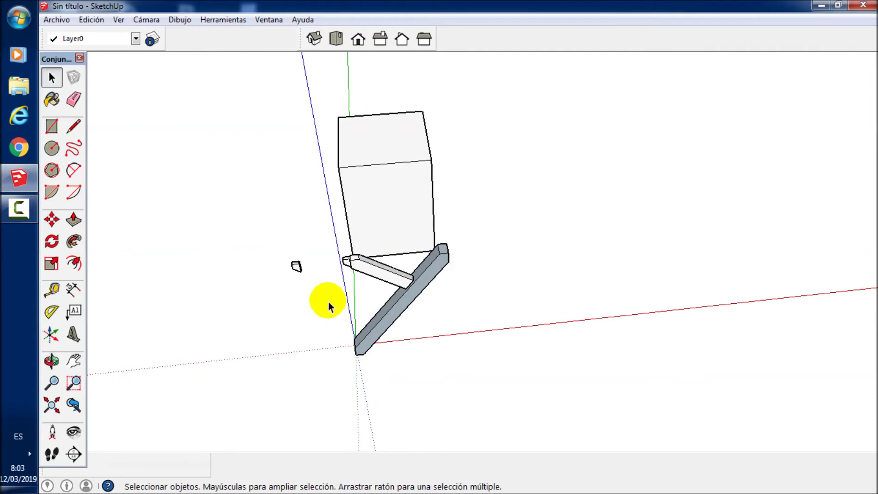
scroll(293, 266, up, 1)
scroll(293, 266, up, 3)
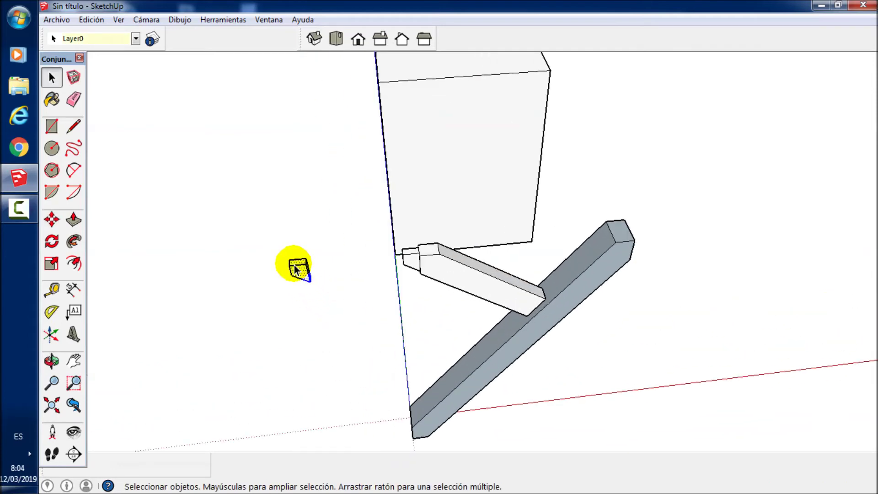
key(m)
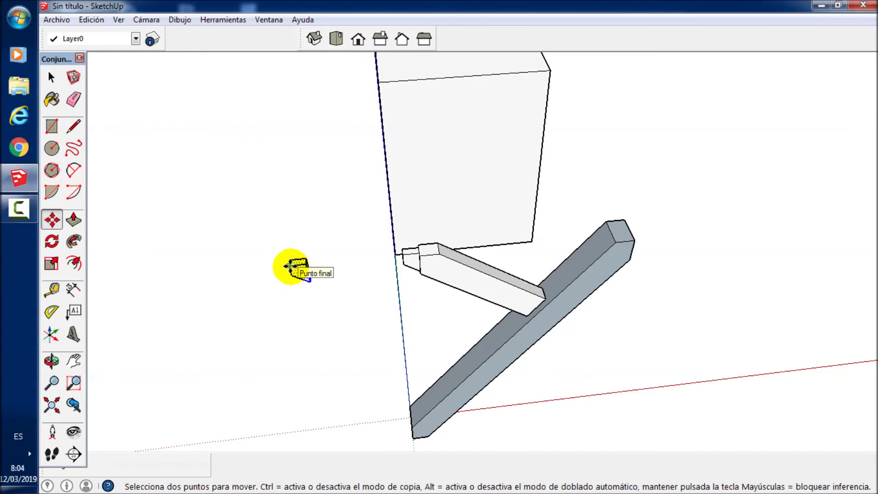
click(290, 266)
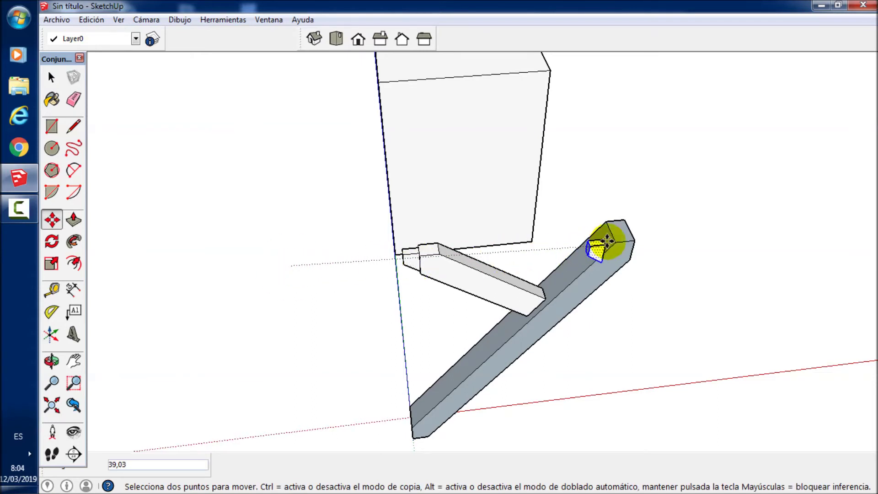
click(639, 235)
Step: Rotate the small piece 90 degrees against the bar's top end and inspect it up close
scroll(640, 222, up, 2)
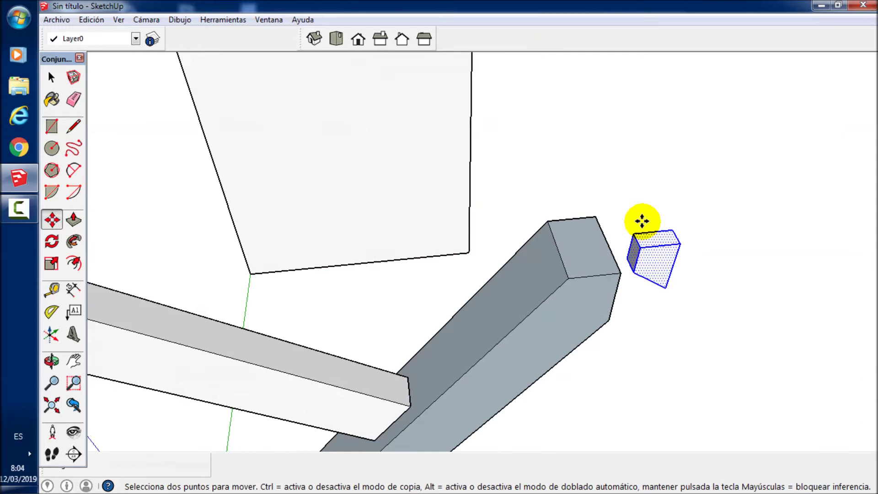
scroll(642, 221, up, 2)
key(q)
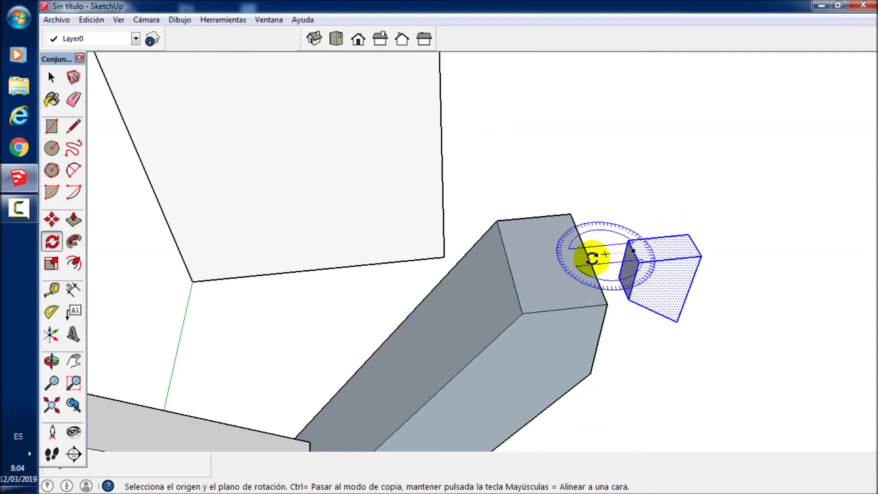
click(563, 264)
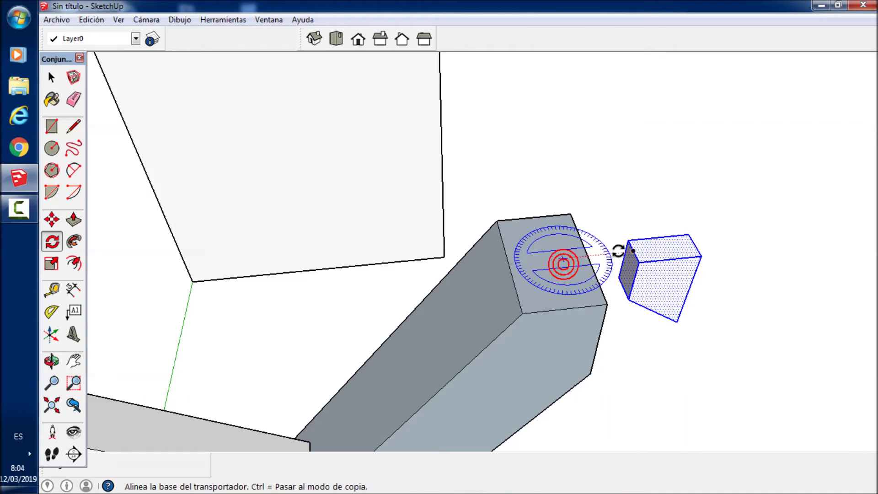
click(633, 251)
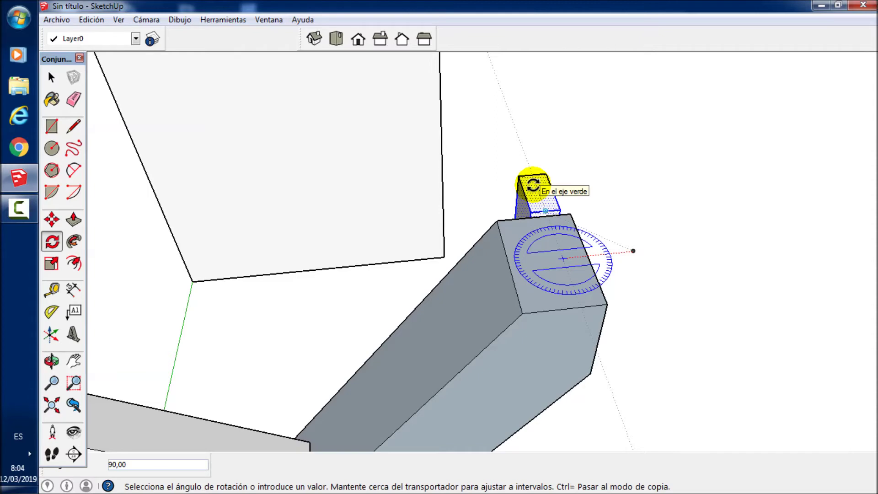
click(532, 185)
mouse_move(603, 228)
middle_down()
mouse_move(447, 288)
mouse_move(457, 309)
mouse_move(330, 300)
middle_up()
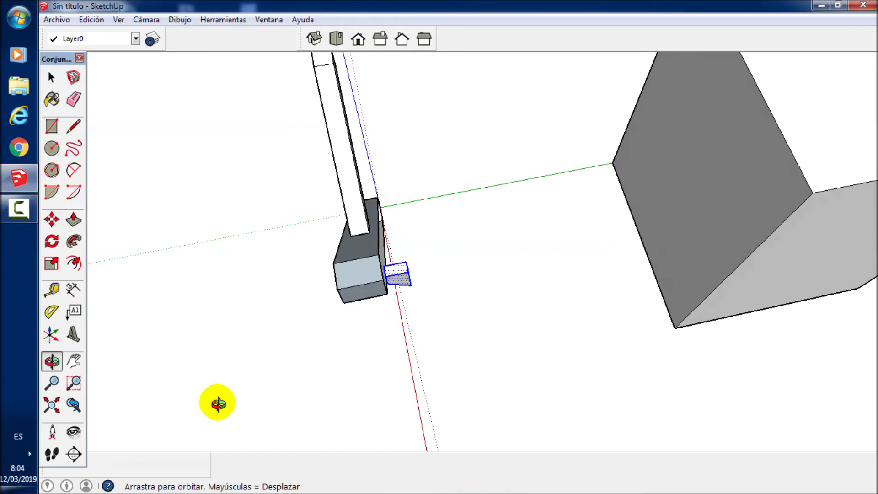
scroll(383, 281, up, 3)
scroll(388, 249, up, 2)
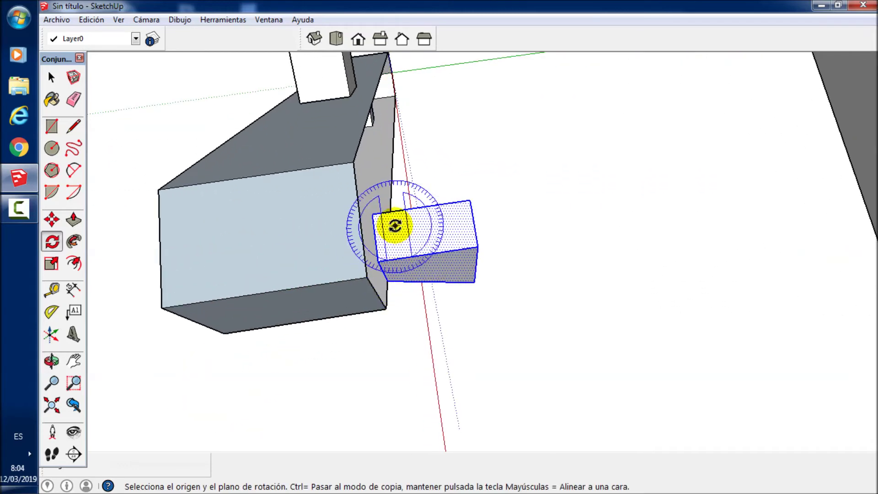
scroll(397, 233, up, 2)
scroll(399, 233, down, 1)
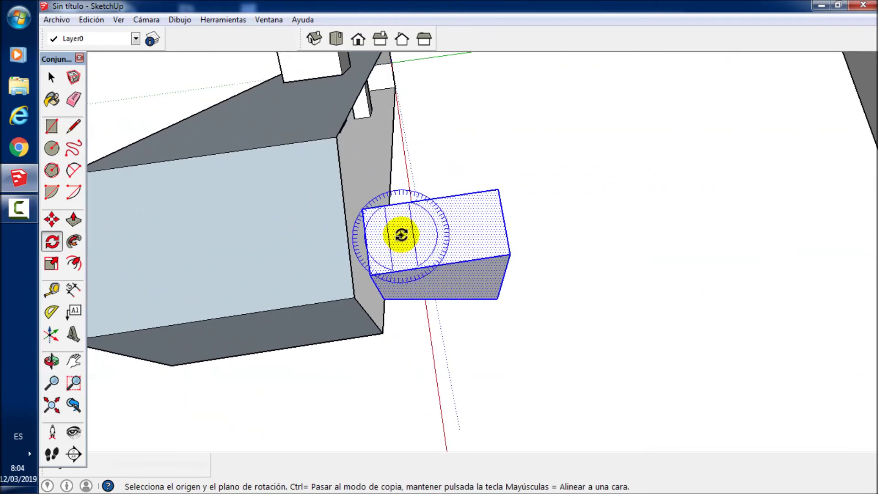
scroll(401, 235, down, 1)
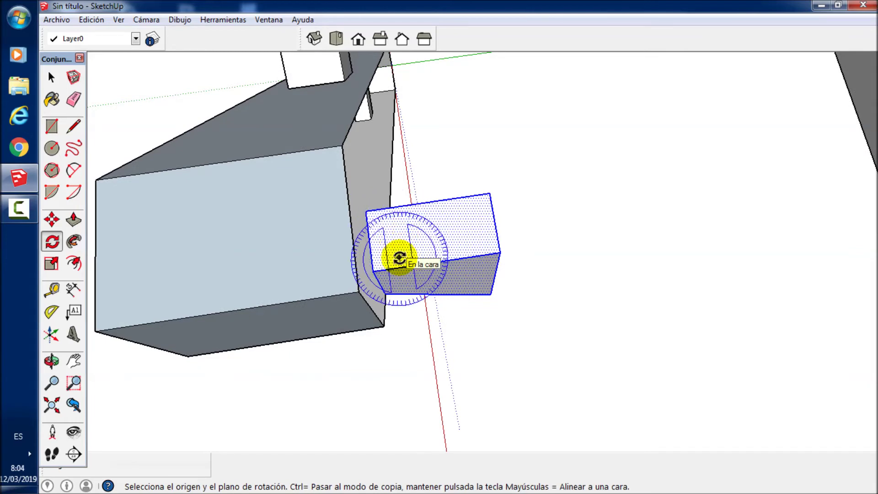
scroll(406, 234, down, 1)
scroll(406, 235, down, 1)
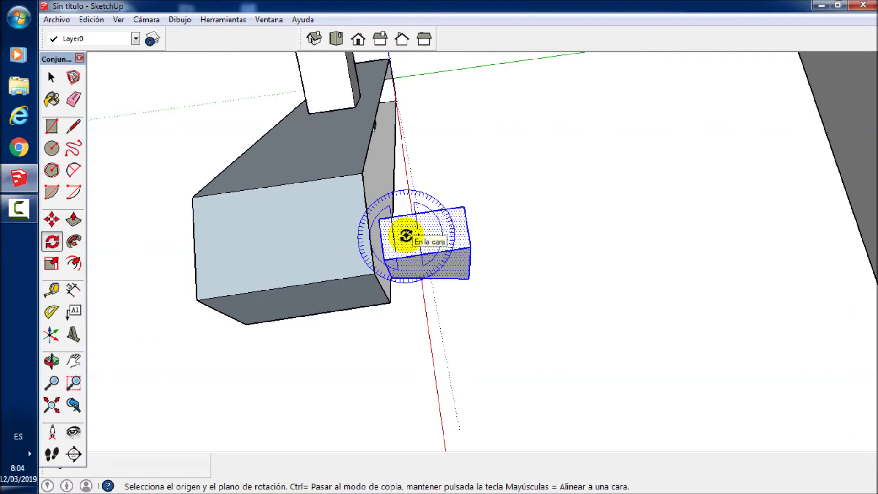
key(m)
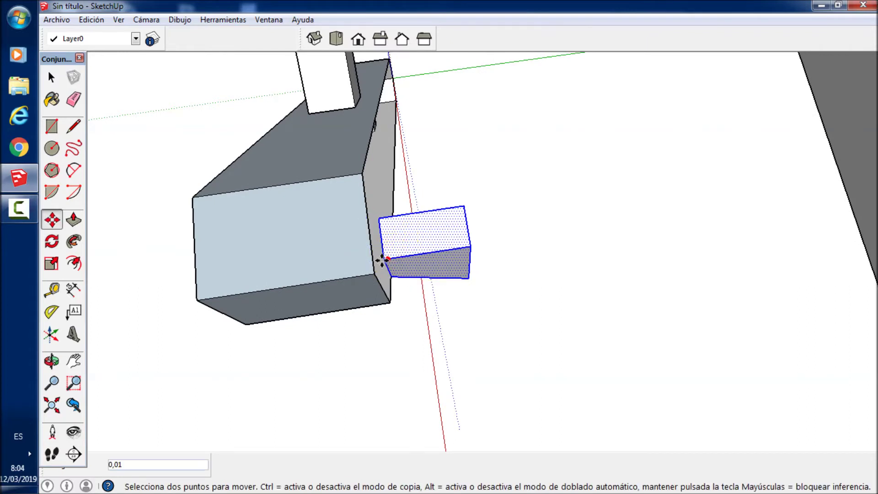
Step: Slide the small block 2 units into the side face of the beam's base block, then inspect it
click(372, 277)
click(383, 263)
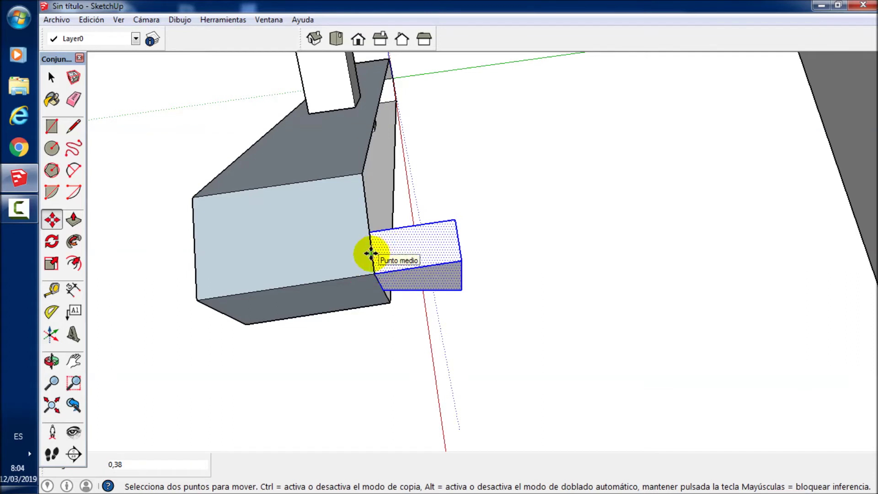
drag(371, 253, 368, 226)
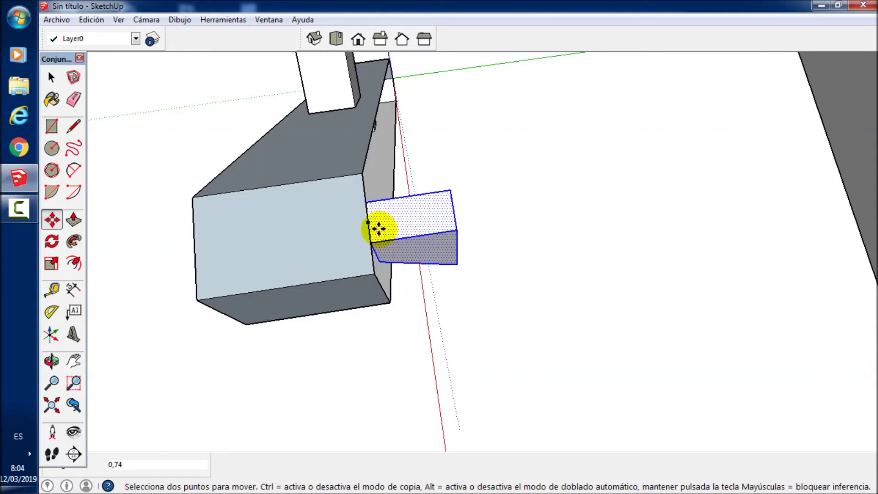
drag(369, 221, 345, 224)
text(2)
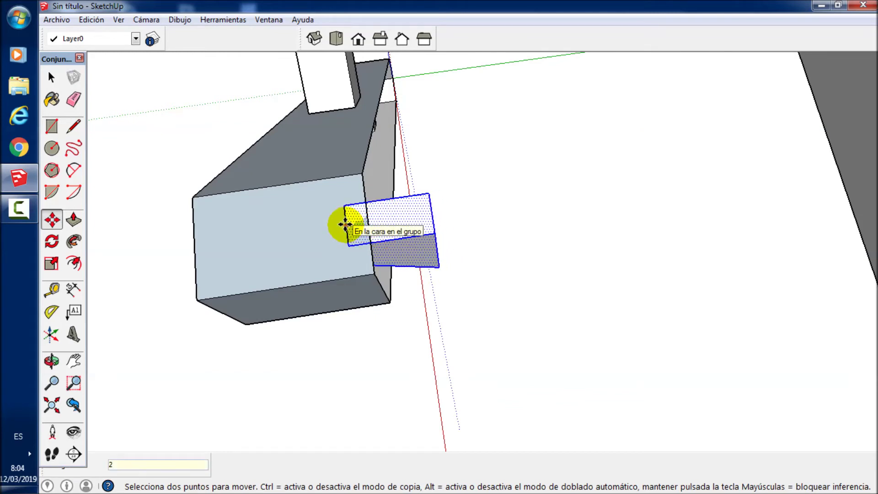
key(Return)
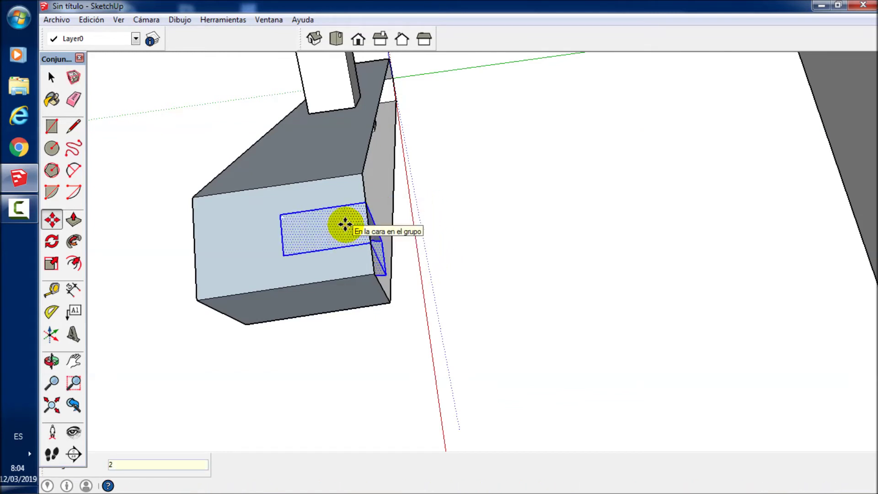
middle_drag(355, 231, 174, 180)
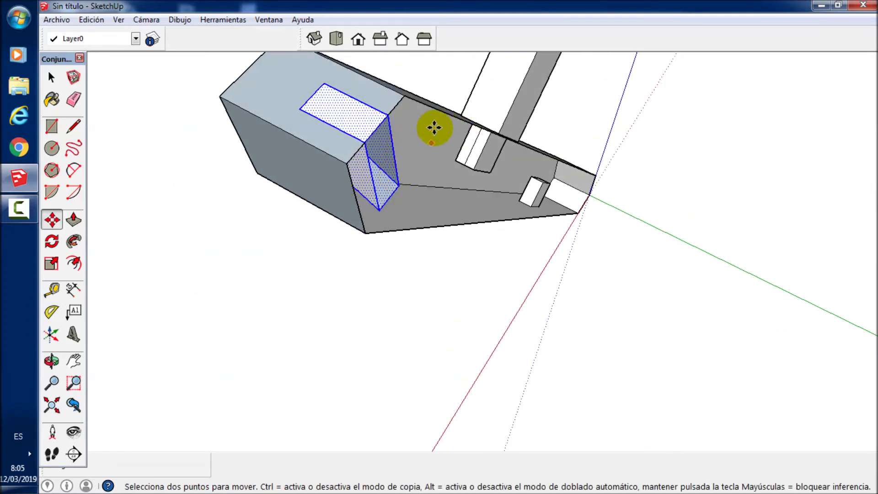
middle_drag(430, 143, 398, 141)
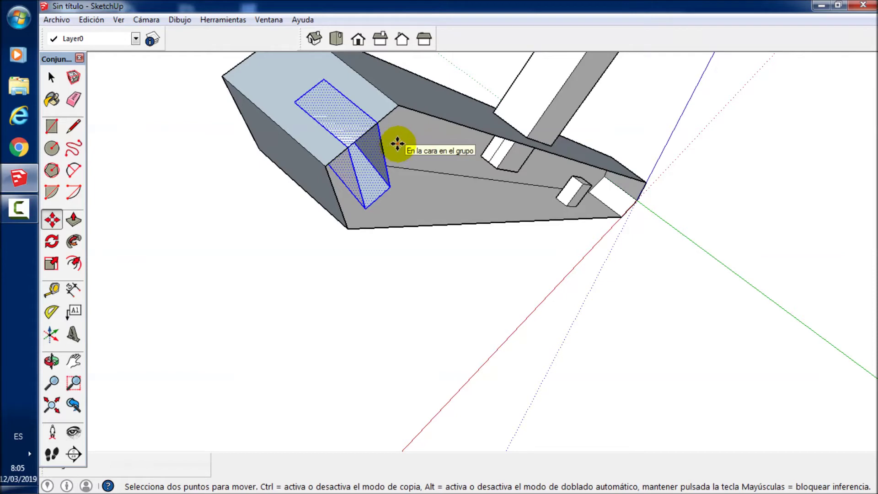
key(space)
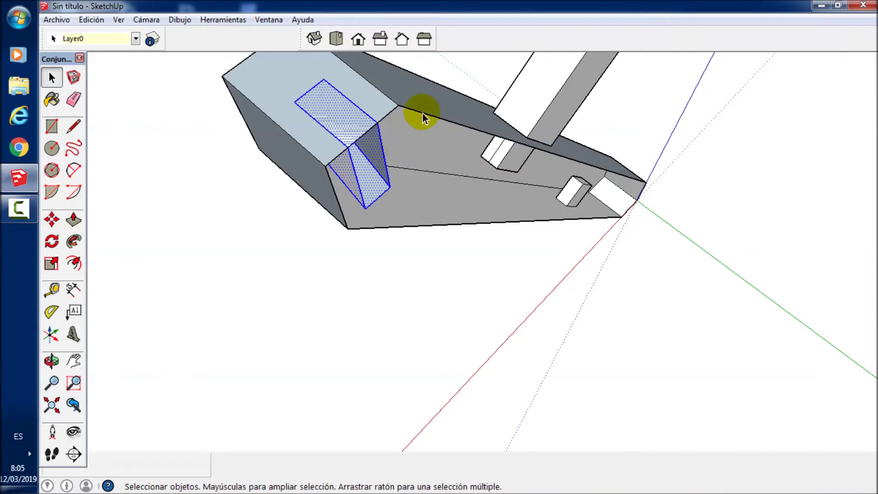
Step: Draw a closing edge that splits the brace's end face along the notch outline
click(422, 115)
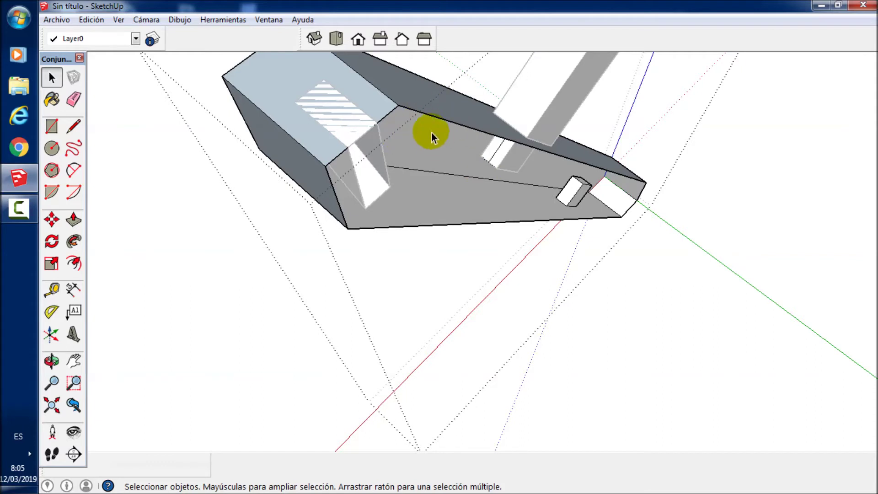
key(l)
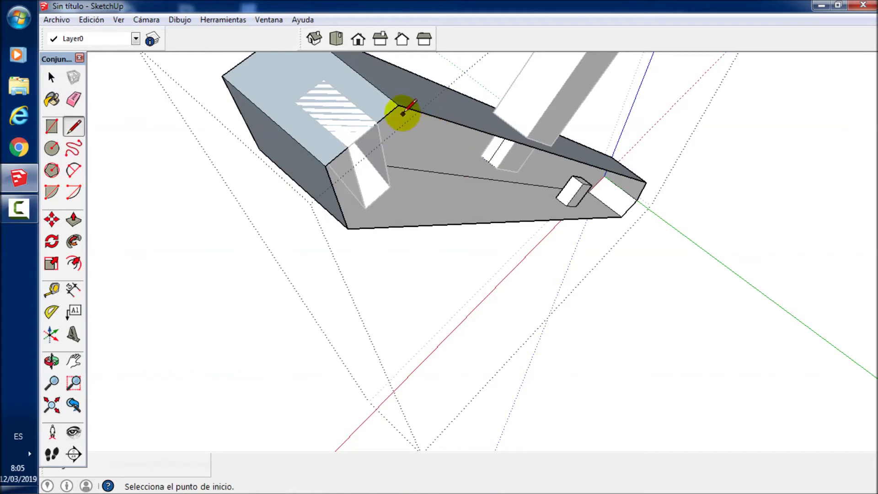
click(398, 105)
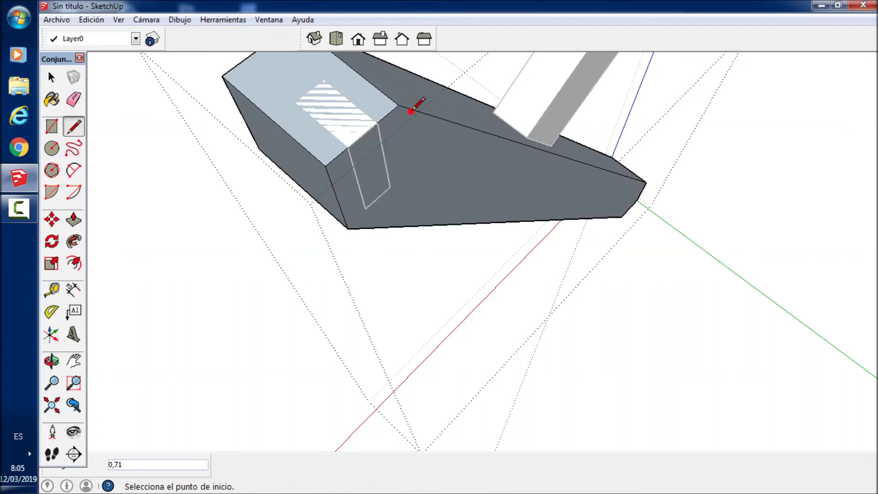
scroll(443, 169, down, 3)
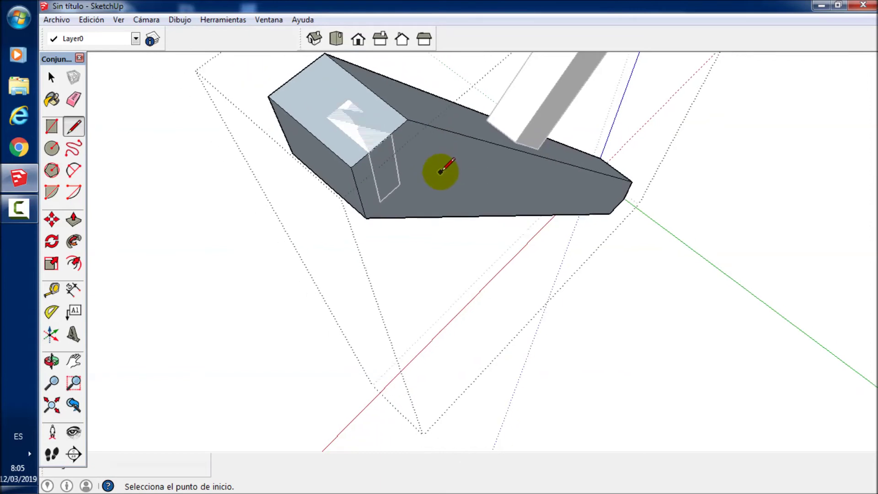
mouse_move(438, 173)
middle_down()
mouse_move(463, 49)
mouse_move(356, 213)
middle_up()
scroll(356, 213, down, 2)
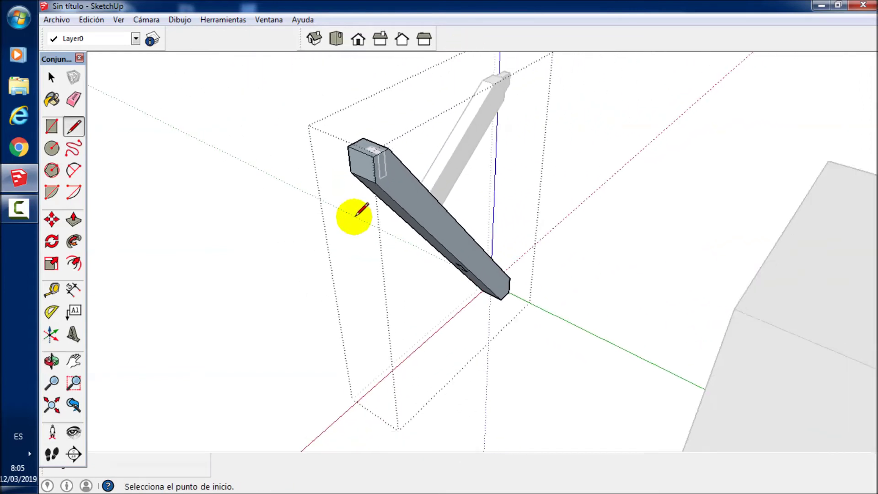
scroll(355, 214, down, 2)
Step: Exit the brace group edit and select the brace end group
key(space)
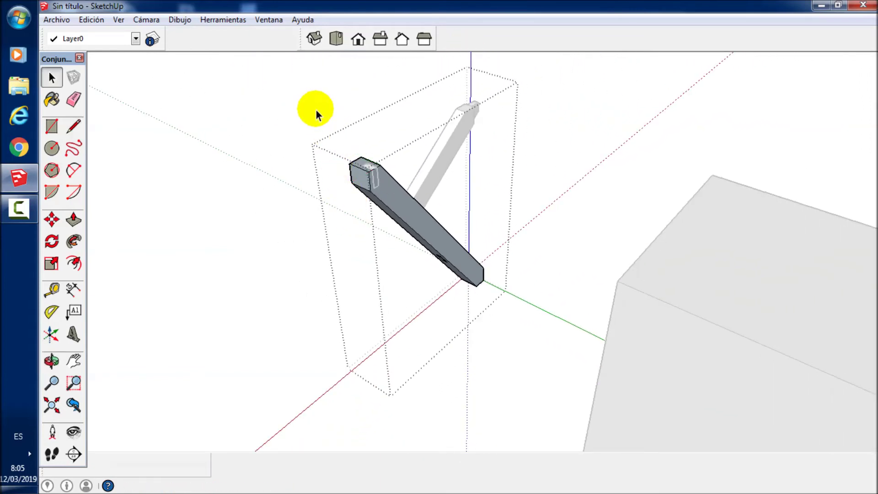
click(309, 105)
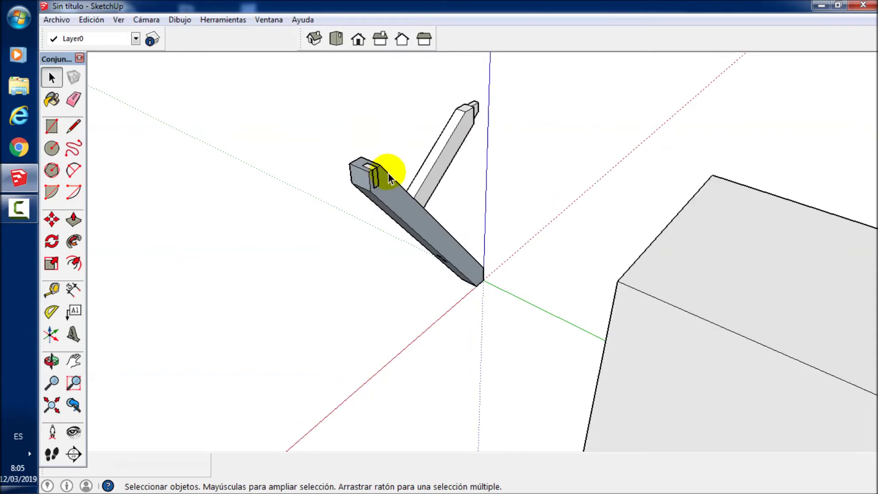
scroll(388, 176, up, 3)
mouse_move(382, 167)
middle_down()
mouse_move(343, 216)
mouse_move(346, 223)
mouse_move(353, 184)
mouse_move(345, 204)
mouse_move(372, 202)
mouse_move(382, 162)
mouse_move(399, 181)
mouse_move(374, 185)
middle_up()
scroll(347, 224, up, 2)
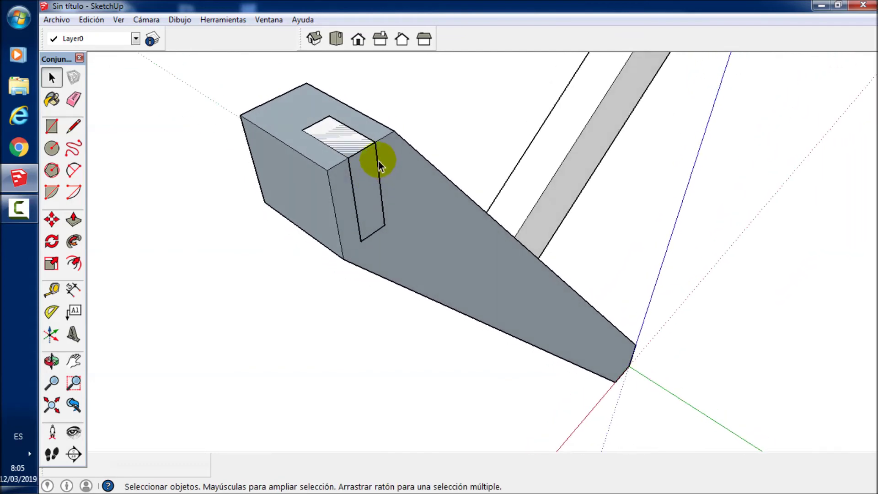
click(383, 160)
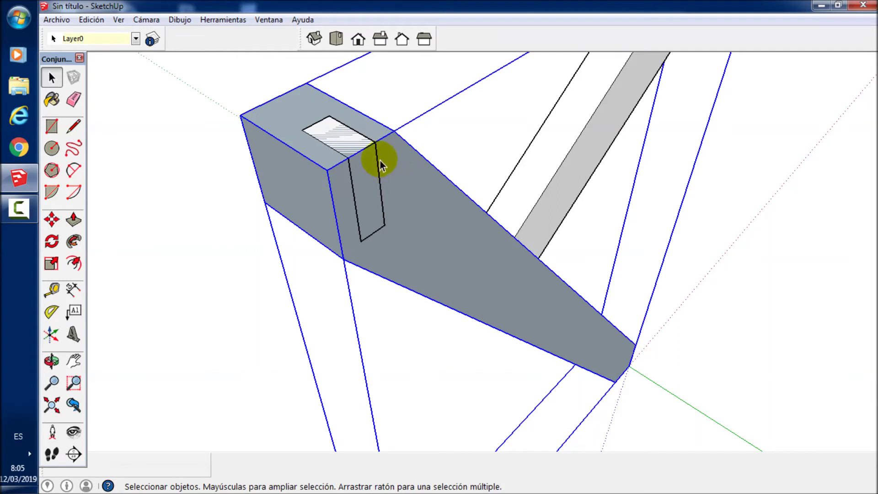
right_click(394, 188)
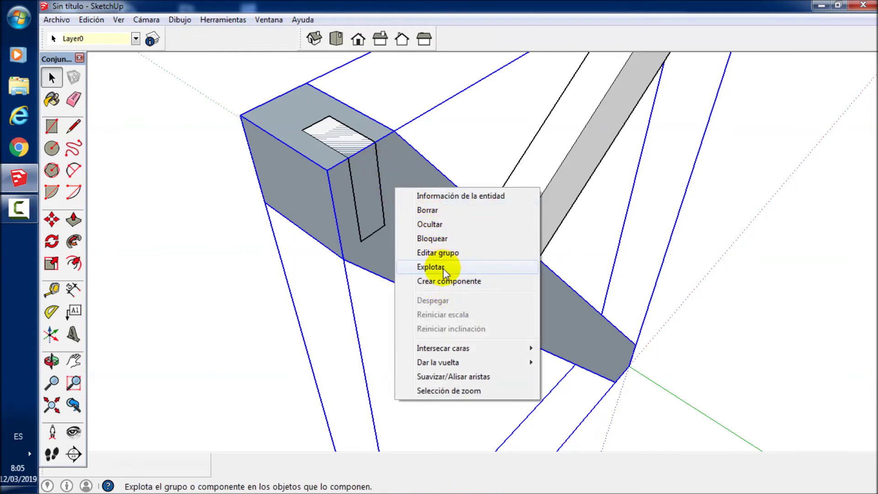
click(430, 267)
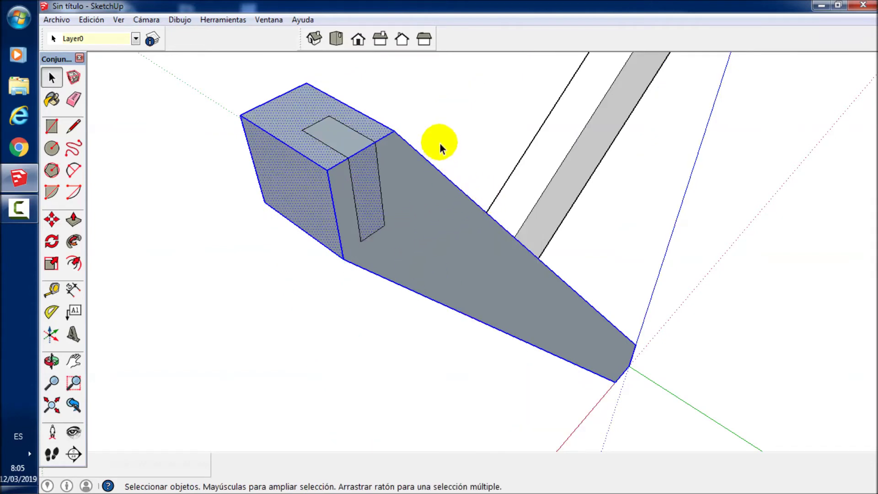
click(435, 114)
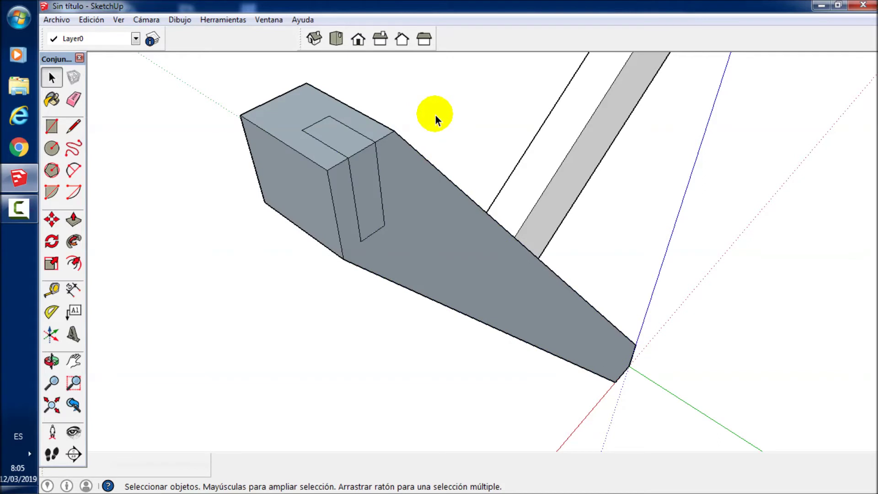
key(e)
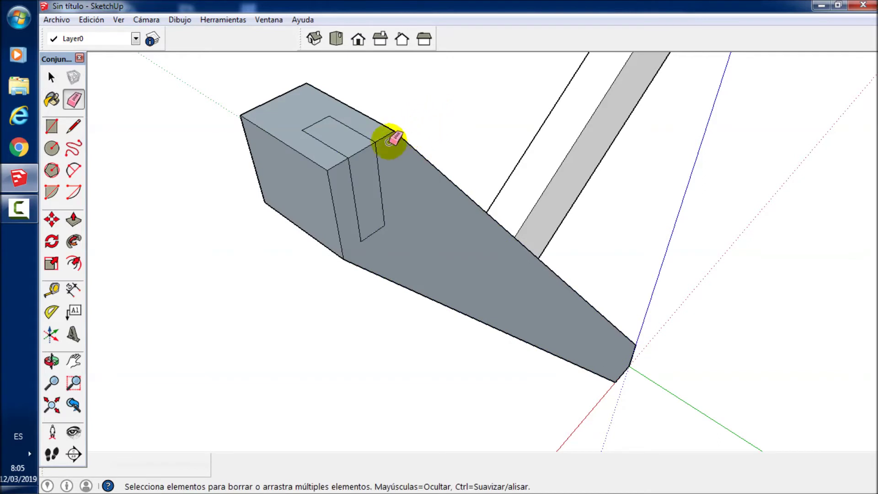
click(361, 149)
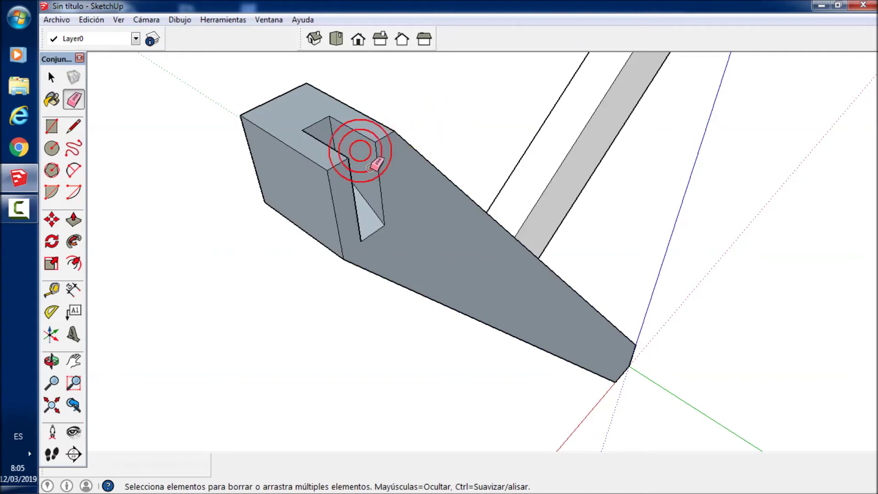
mouse_move(405, 172)
middle_down()
mouse_move(301, 209)
mouse_move(359, 144)
middle_up()
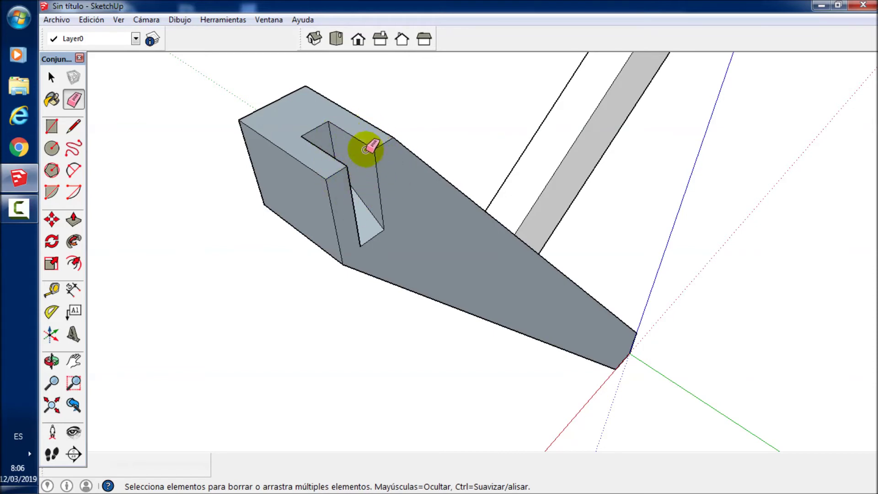
middle_drag(357, 170, 267, 196)
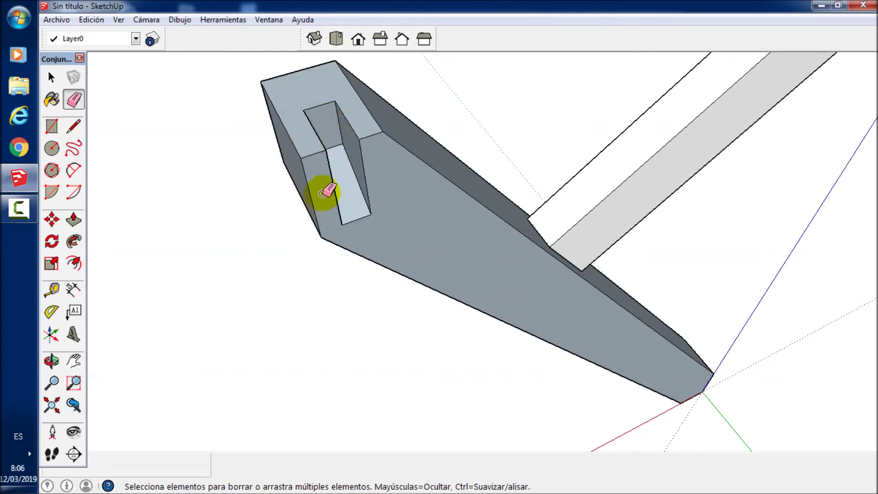
scroll(324, 192, down, 2)
scroll(323, 191, down, 2)
scroll(333, 206, down, 1)
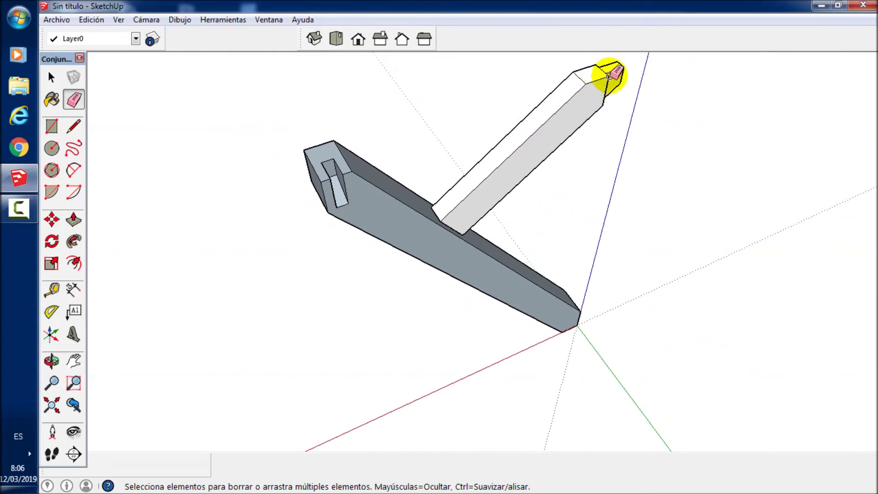
scroll(349, 173, up, 2)
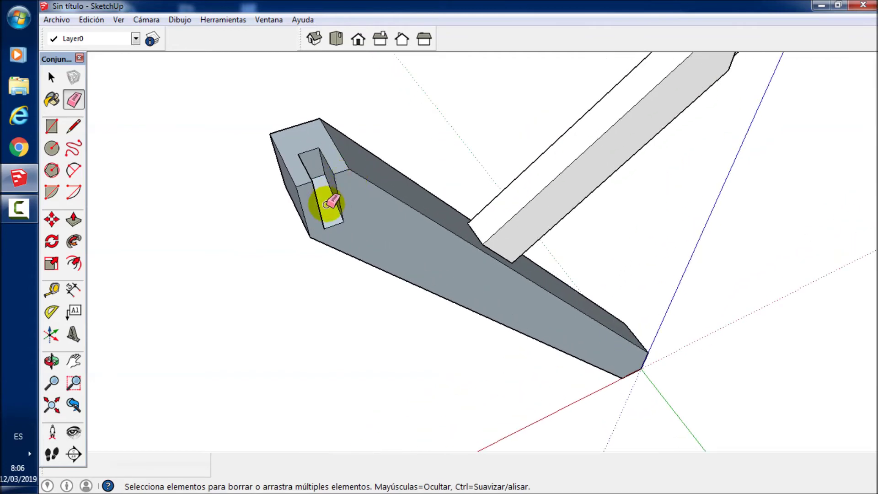
scroll(330, 202, down, 2)
mouse_move(329, 196)
middle_down()
mouse_move(372, 88)
mouse_move(362, 115)
mouse_move(394, 149)
mouse_move(372, 180)
mouse_move(437, 96)
mouse_move(526, 161)
middle_up()
mouse_move(470, 280)
middle_down()
mouse_move(597, 216)
mouse_move(273, 321)
mouse_move(92, 415)
middle_up()
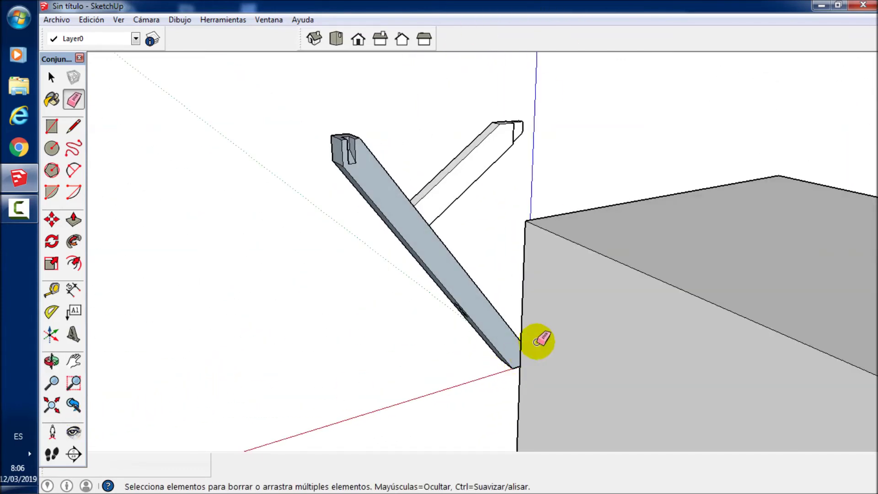
middle_drag(541, 339, 649, 383)
scroll(479, 343, up, 5)
scroll(478, 343, down, 1)
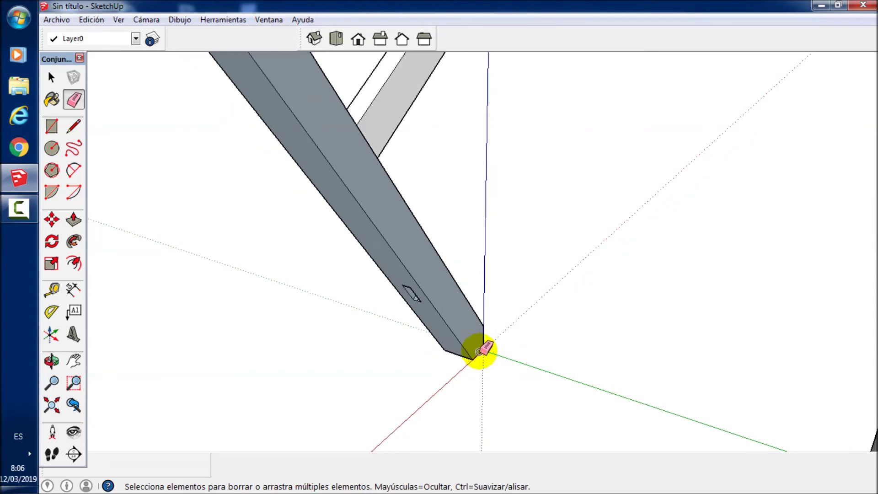
scroll(480, 350, down, 5)
mouse_move(398, 284)
middle_down()
mouse_move(397, 249)
mouse_move(627, 268)
mouse_move(817, 214)
middle_up()
middle_drag(594, 249, 699, 241)
key(space)
Step: Copy the notched beam off to the right of the original
click(473, 292)
scroll(473, 286, down, 1)
scroll(471, 279, down, 1)
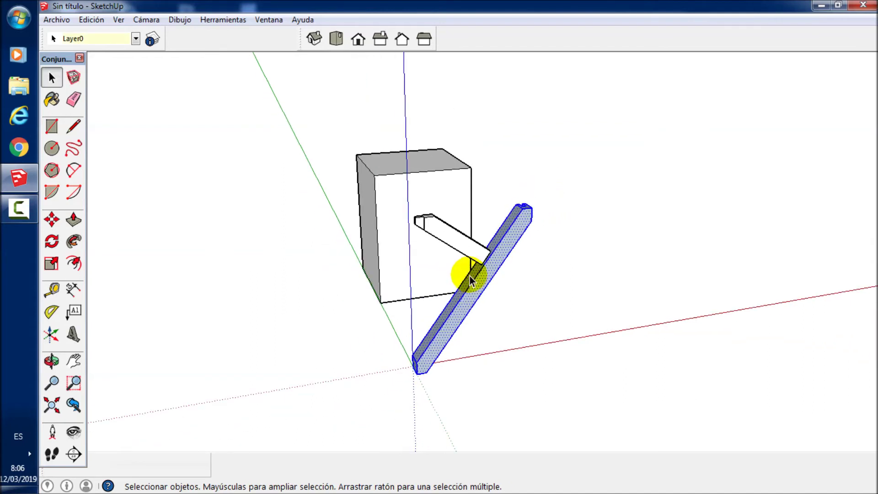
key(m)
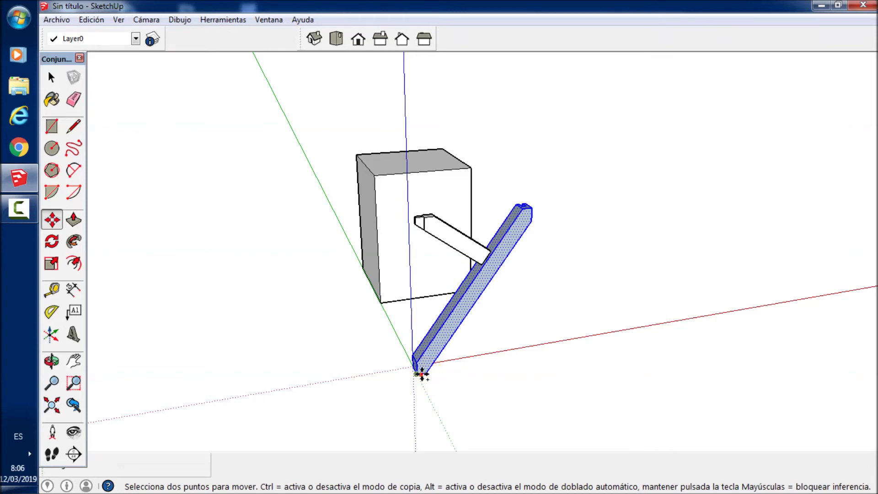
click(417, 371)
key(ctrl)
click(630, 332)
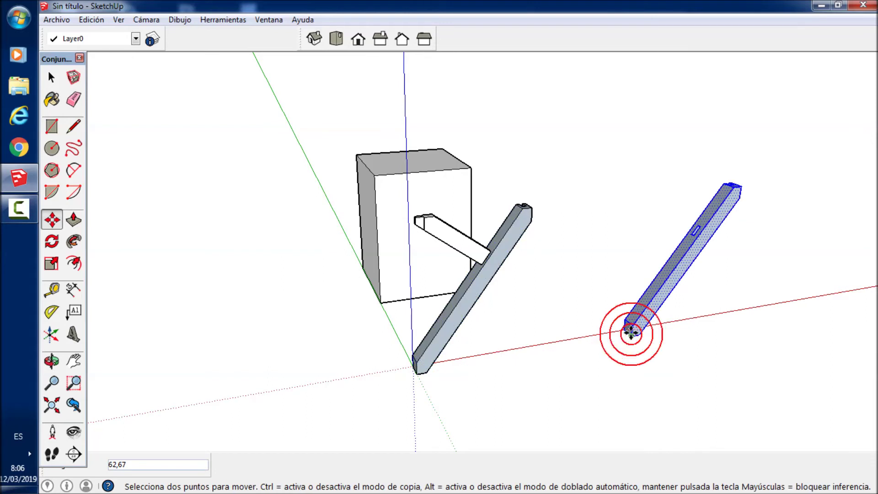
Step: Rotate the beam copy 180 degrees
key(q)
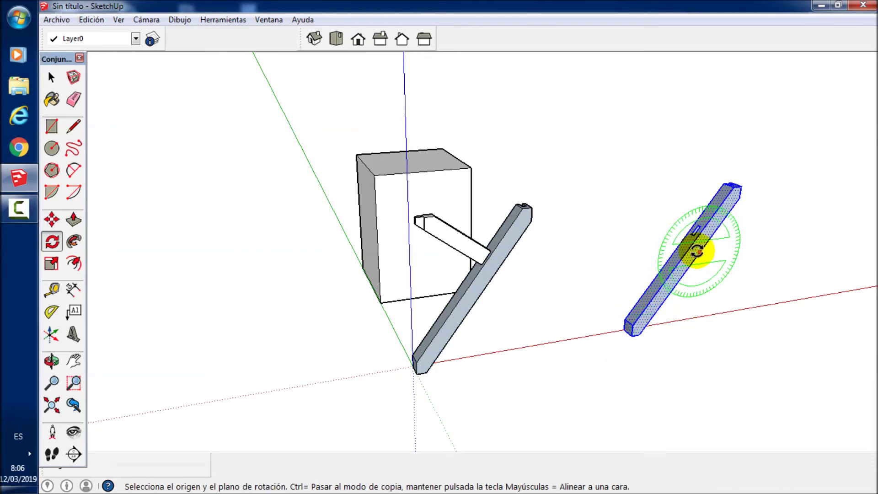
click(696, 250)
click(699, 237)
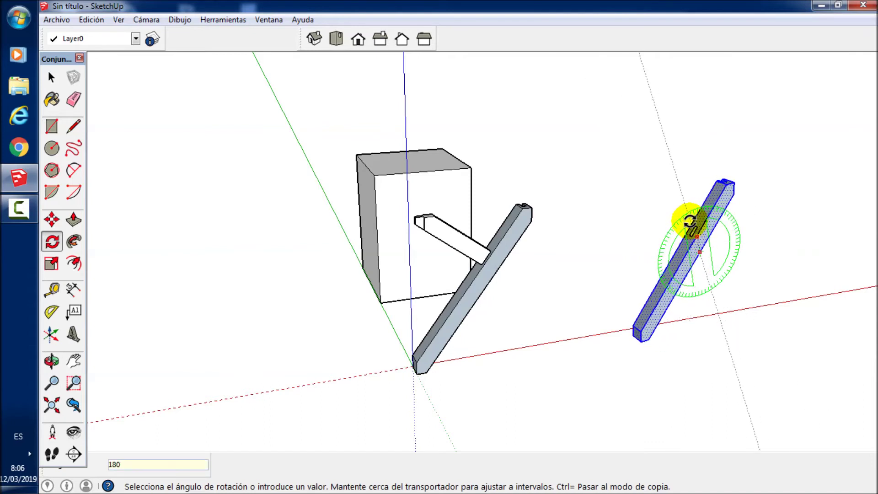
key(Return)
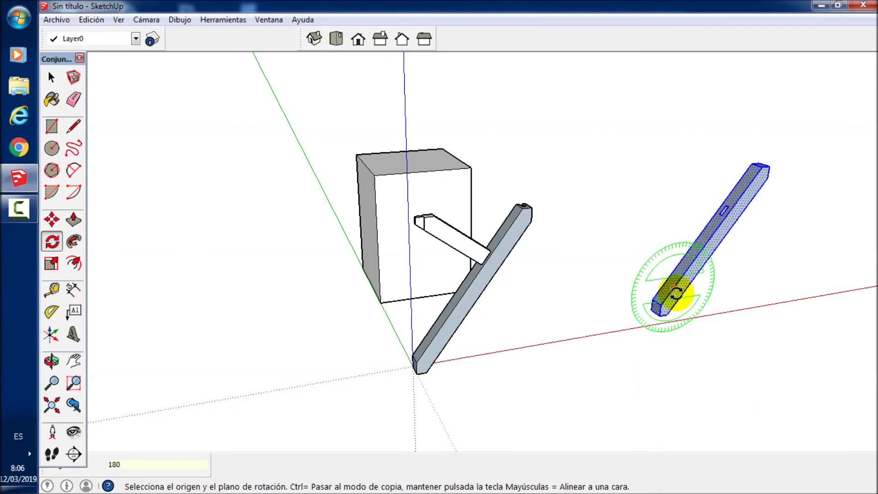
scroll(675, 292, down, 2)
Step: Carry the beam copy toward the axis origin and make it a group
key(m)
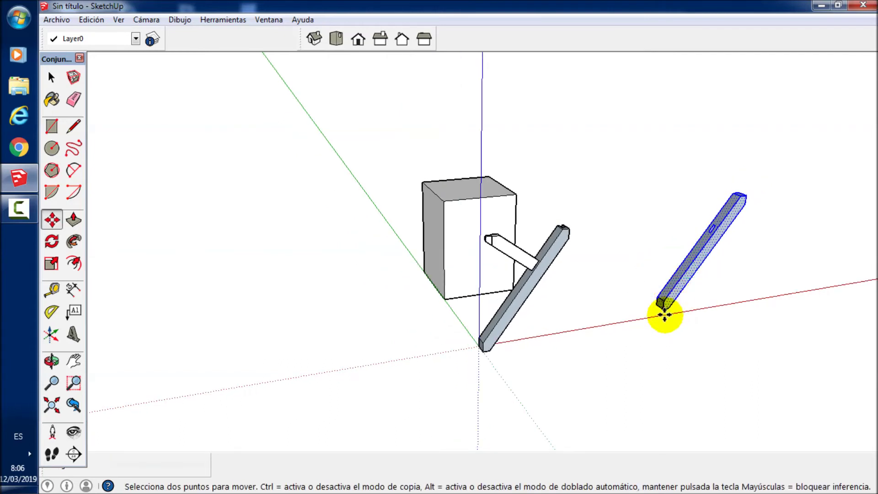
mouse_move(663, 309)
mouse_down()
mouse_move(483, 348)
mouse_move(520, 265)
mouse_up()
mouse_move(520, 264)
middle_down()
mouse_move(506, 204)
mouse_move(551, 251)
middle_up()
scroll(550, 251, down, 2)
scroll(529, 334, up, 1)
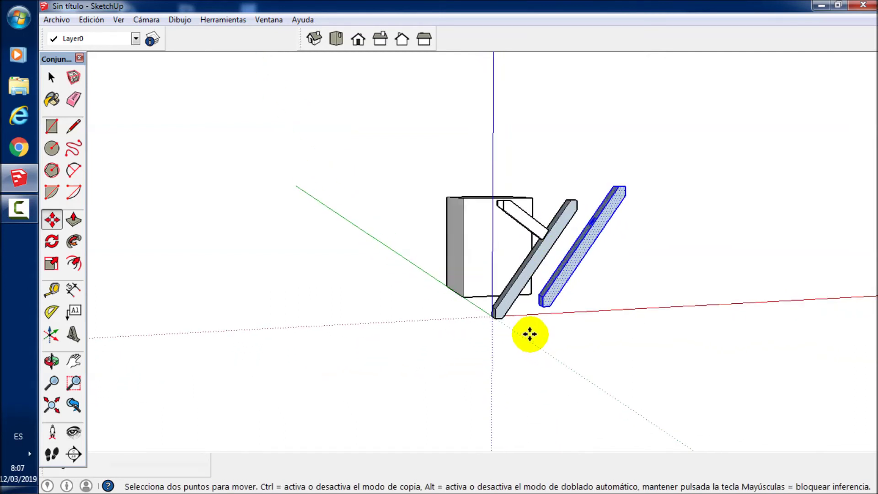
scroll(529, 333, up, 2)
mouse_move(525, 328)
middle_down()
mouse_move(529, 284)
mouse_move(543, 330)
middle_up()
scroll(529, 284, up, 2)
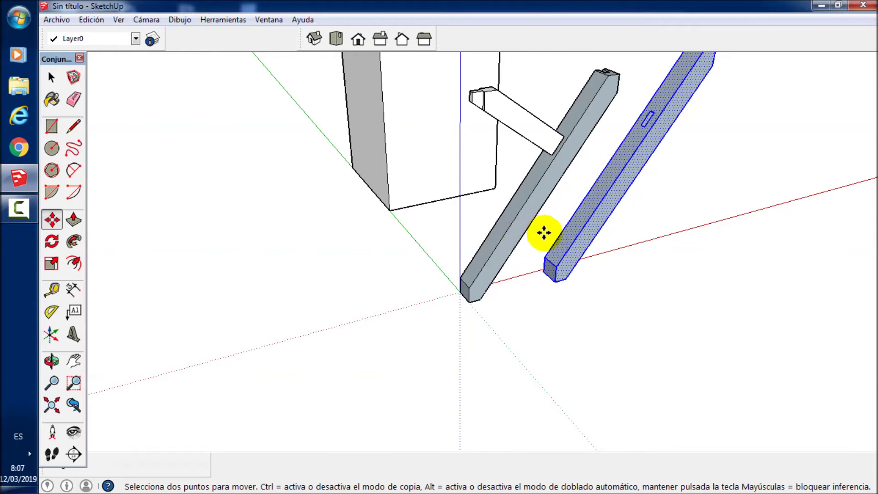
right_click(578, 234)
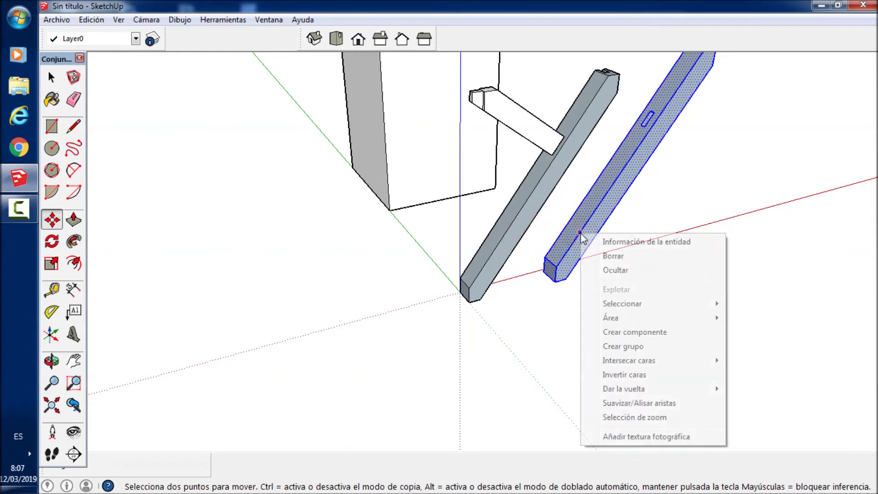
click(620, 347)
mouse_move(590, 310)
middle_down()
mouse_move(490, 170)
mouse_move(588, 249)
mouse_move(633, 221)
mouse_move(650, 225)
middle_up()
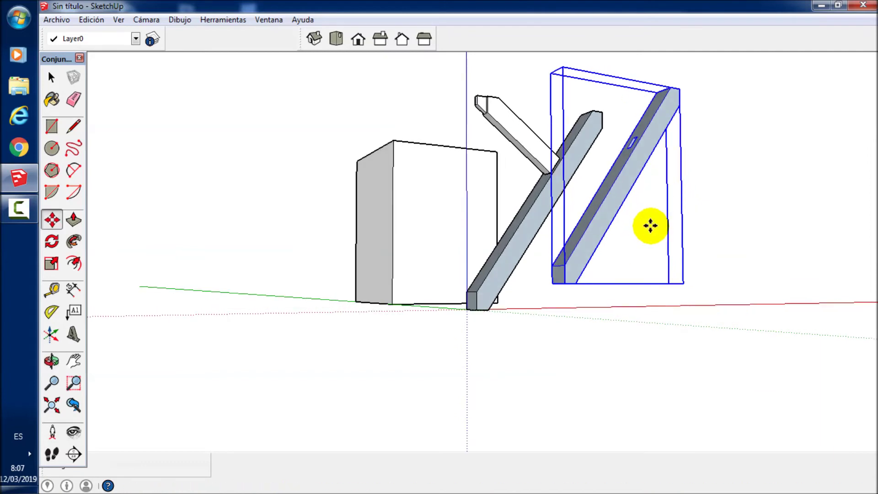
Step: Move the beam group along the red axis toward the original beam's end
click(569, 280)
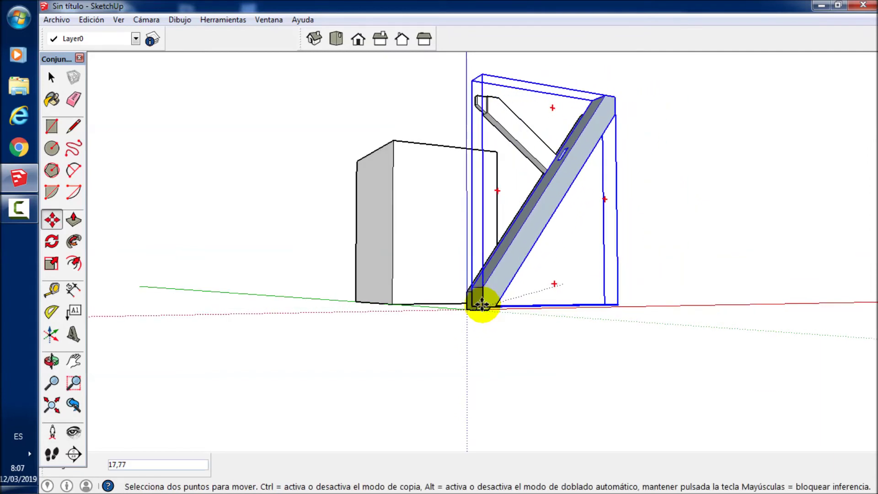
mouse_move(553, 300)
middle_down()
mouse_move(525, 347)
mouse_move(514, 401)
mouse_move(519, 352)
middle_up()
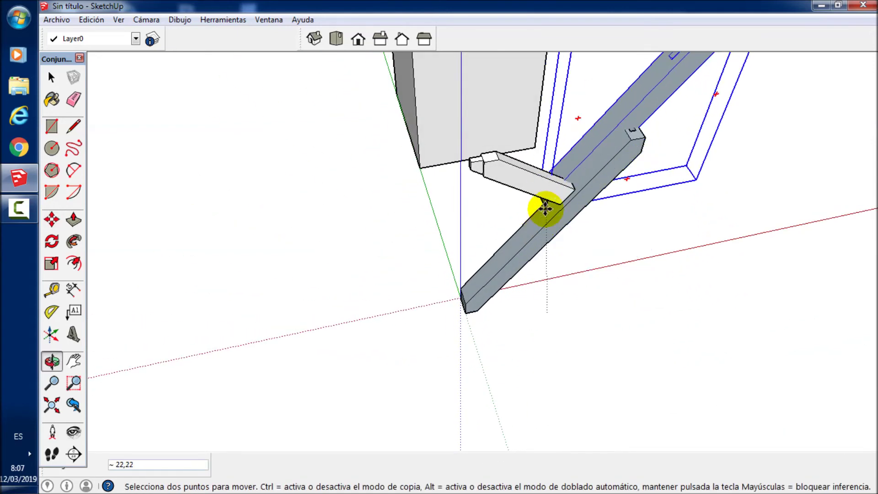
click(642, 143)
mouse_move(649, 138)
mouse_down()
mouse_move(500, 289)
mouse_move(575, 212)
mouse_move(580, 186)
mouse_move(670, 147)
mouse_move(655, 147)
mouse_move(632, 265)
mouse_move(627, 232)
mouse_up()
middle_drag(627, 232, 611, 152)
mouse_move(612, 153)
mouse_down()
mouse_move(657, 167)
mouse_move(643, 345)
mouse_up()
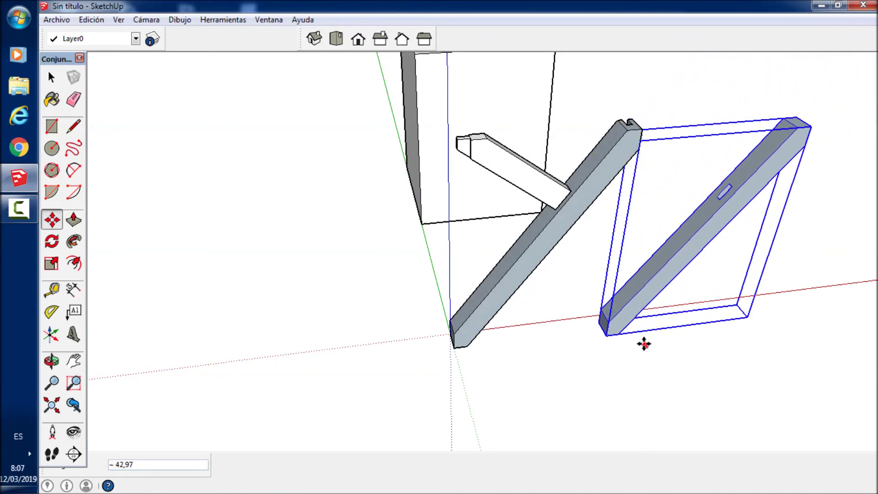
click(607, 333)
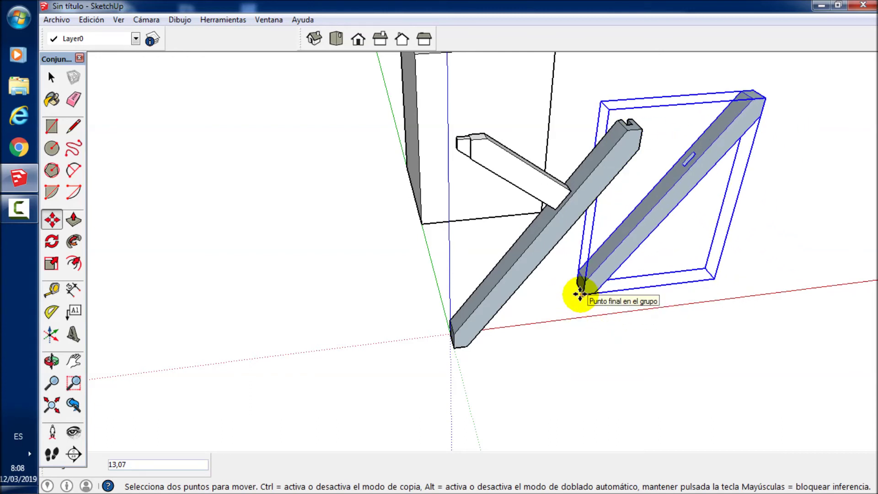
Step: Cancel that move and drop the beam group at the origin corner instead
key(Escape)
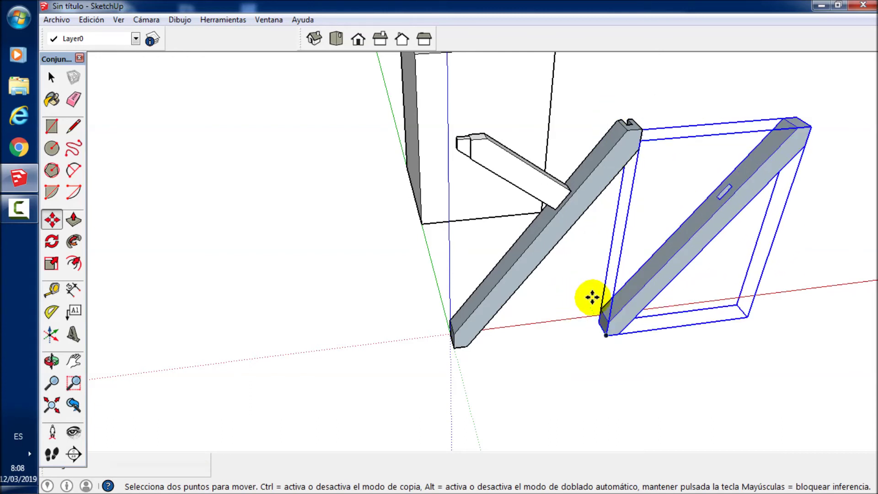
click(609, 335)
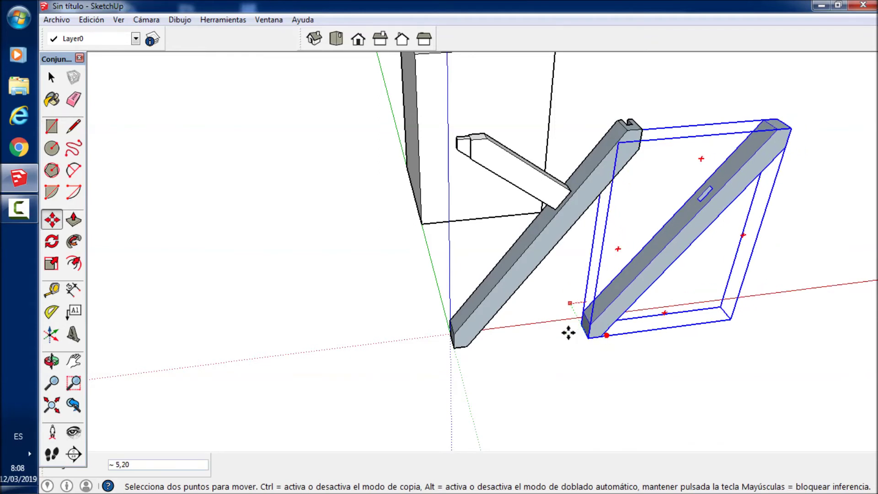
drag(480, 343, 452, 338)
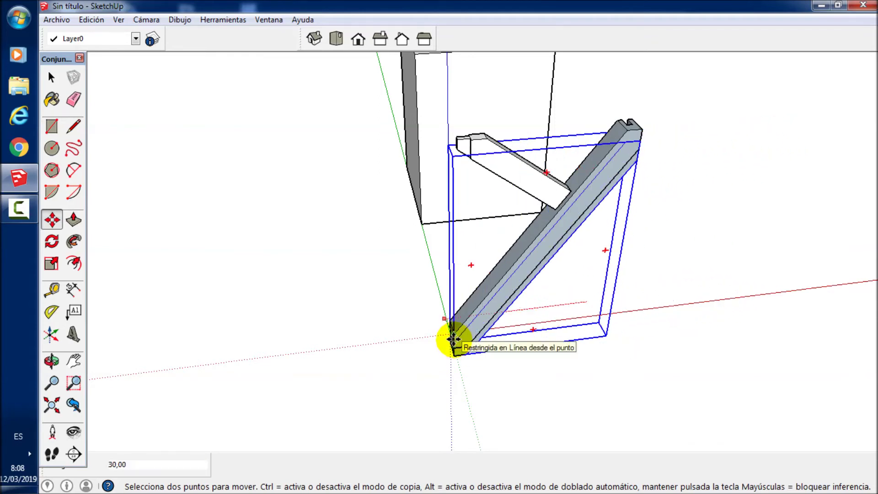
scroll(471, 340, up, 3)
middle_drag(462, 337, 466, 121)
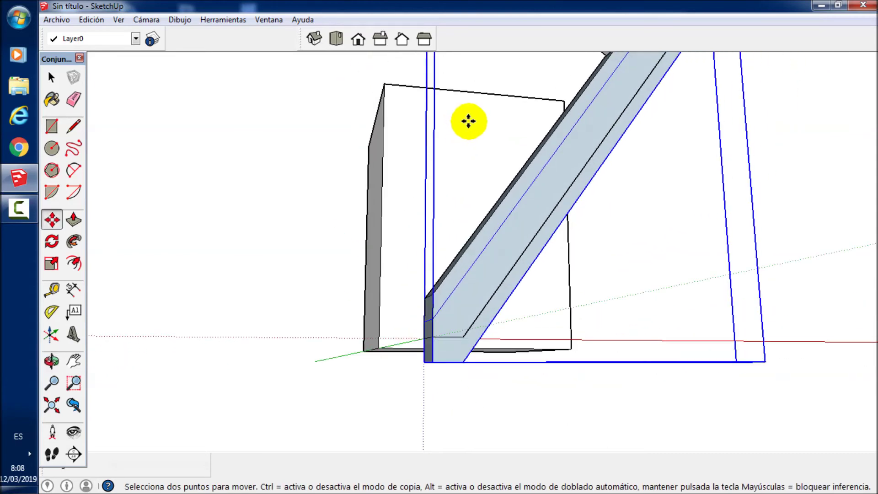
click(435, 362)
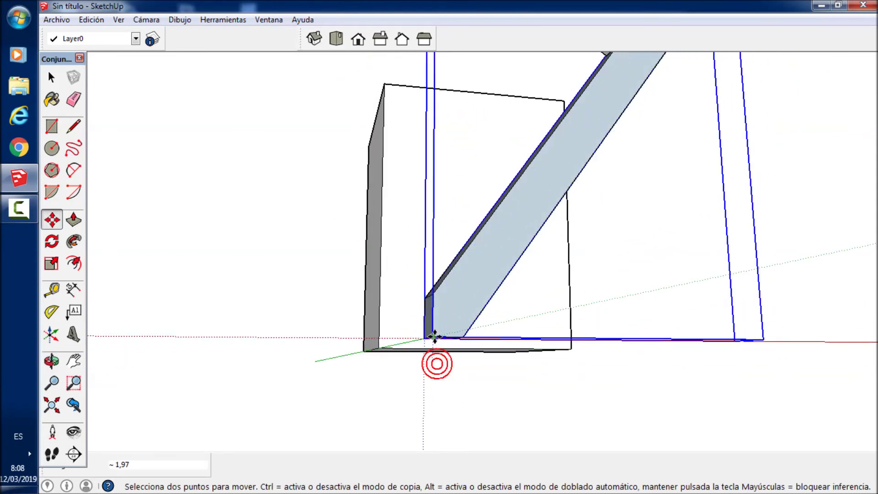
mouse_move(434, 362)
middle_down()
mouse_move(433, 334)
mouse_move(402, 351)
middle_up()
Step: Open and dismiss the beam faces' context menu, then view both beams from another angle
mouse_move(500, 247)
key(space)
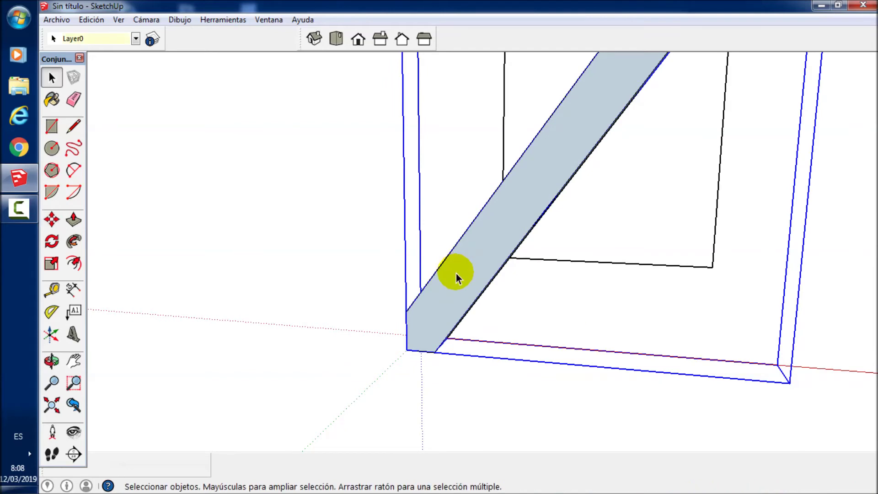
right_click(457, 272)
mouse_move(501, 399)
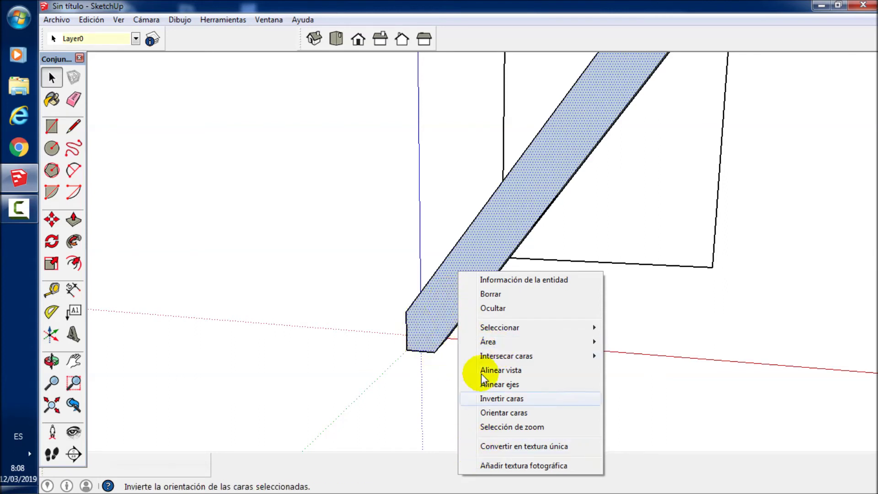
click(438, 325)
mouse_move(474, 337)
middle_down()
mouse_move(541, 472)
mouse_move(537, 413)
mouse_move(549, 374)
middle_up()
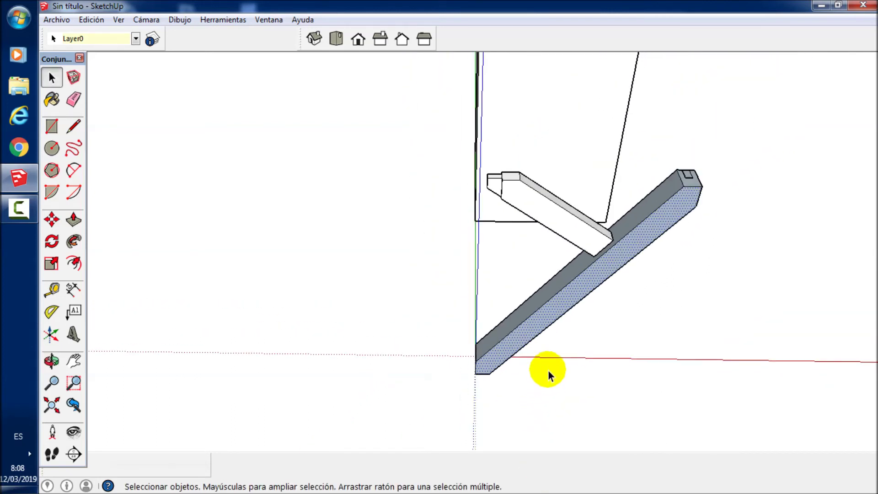
scroll(688, 179, up, 1)
scroll(686, 178, up, 3)
Step: Select the beam group and explode it, then view its notched end
click(693, 181)
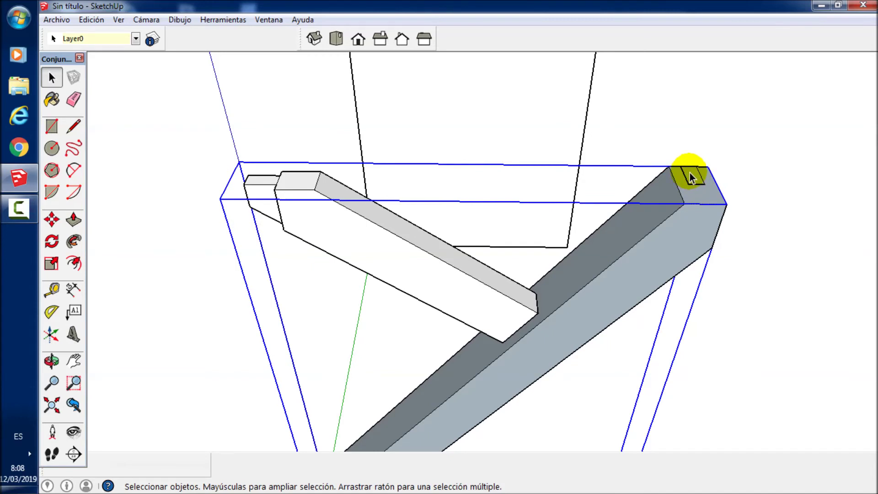
click(719, 171)
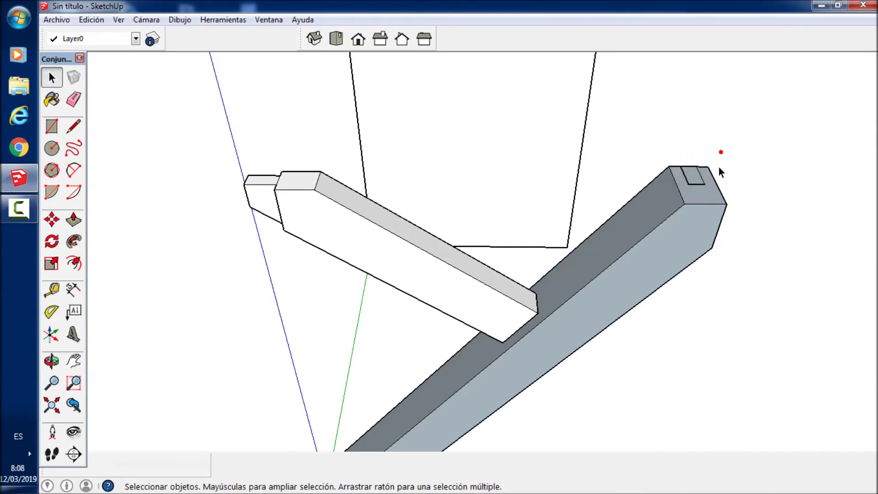
click(665, 243)
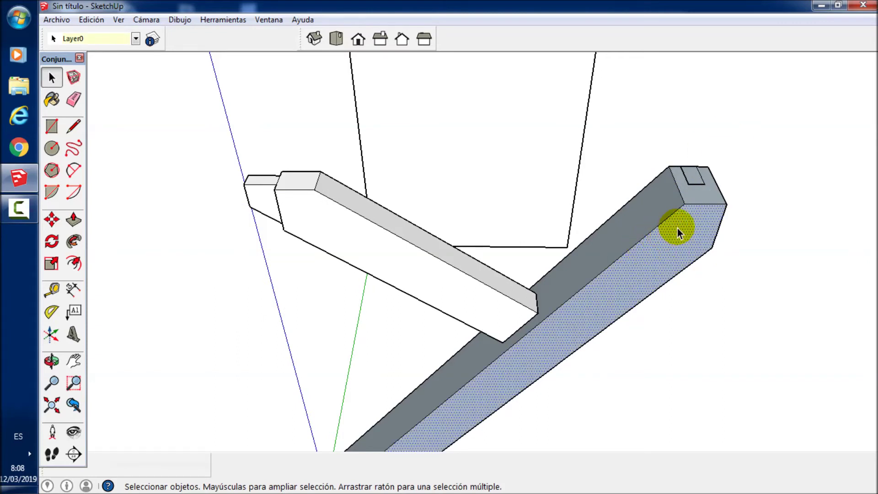
shift+click(695, 175)
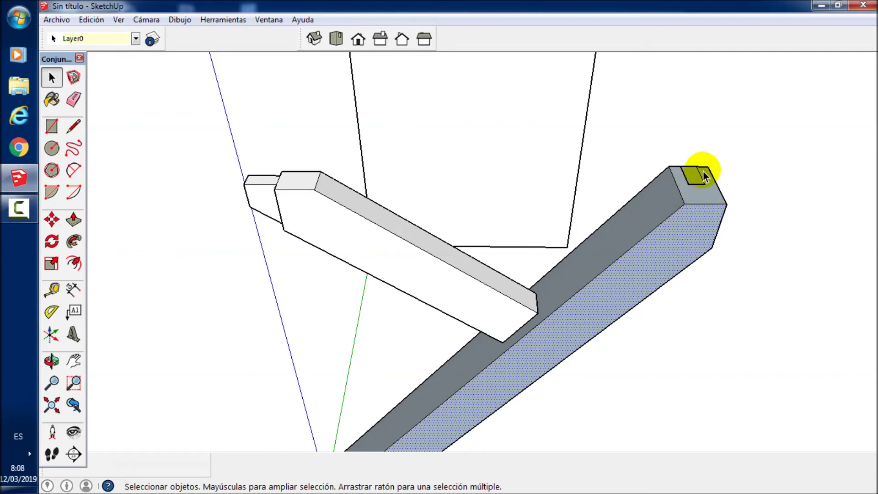
click(694, 179)
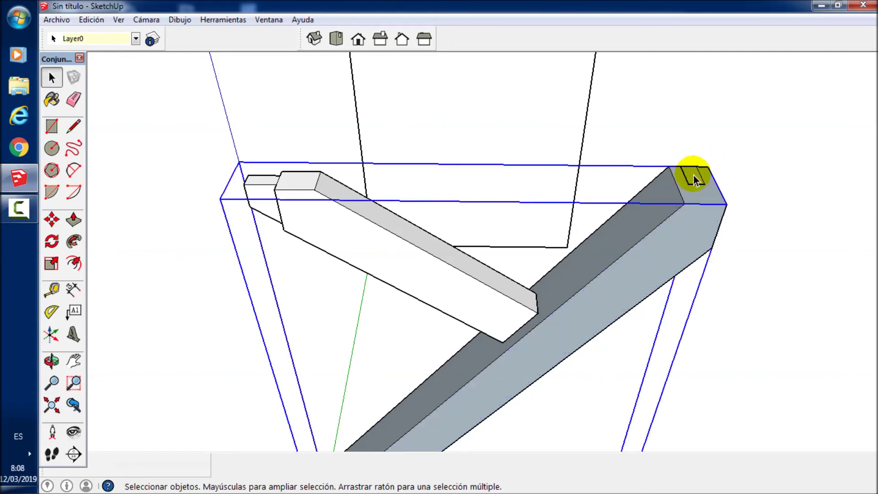
right_click(693, 178)
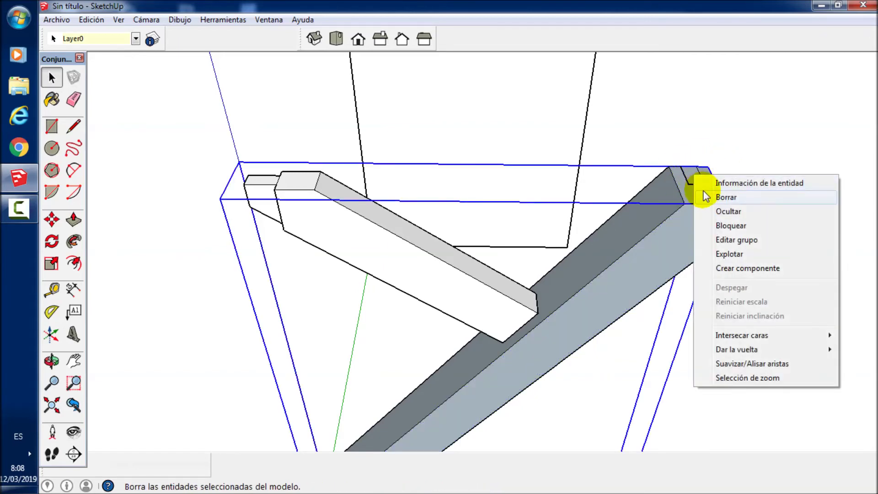
click(731, 261)
mouse_move(709, 247)
middle_down()
mouse_move(587, 251)
mouse_move(89, 215)
middle_up()
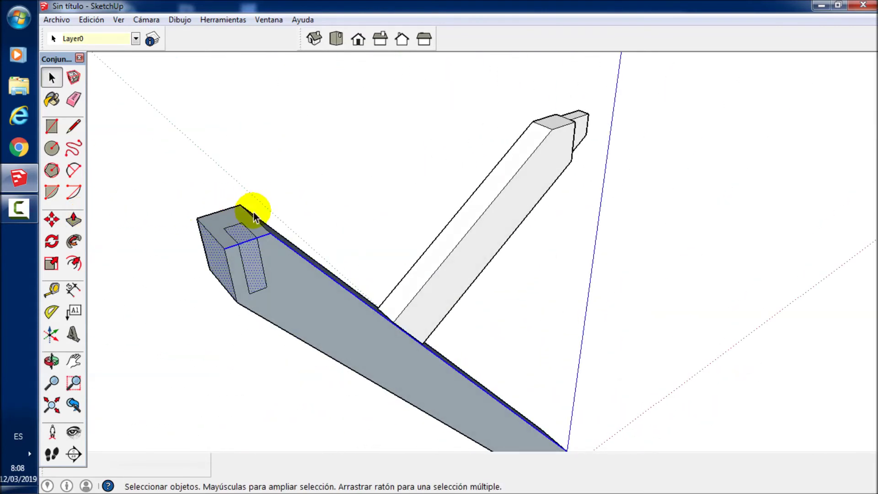
click(284, 166)
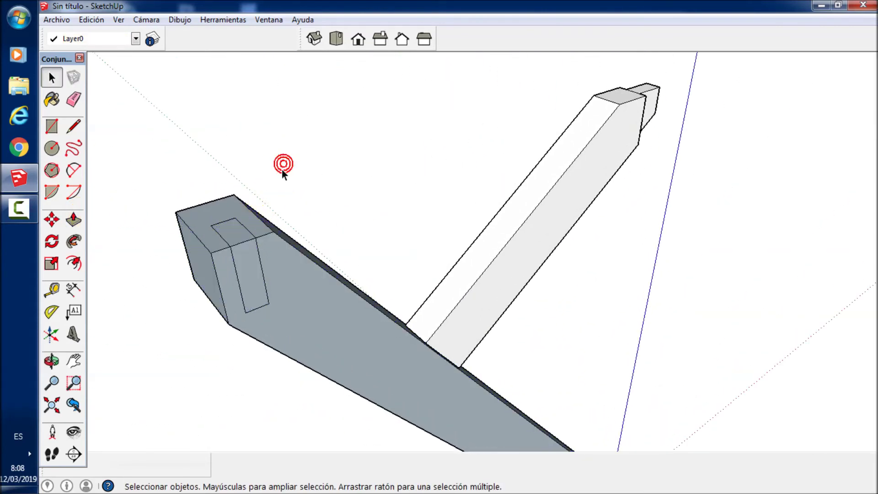
Step: Erase an edge of the upper rectangular recess on the grey beam
key(e)
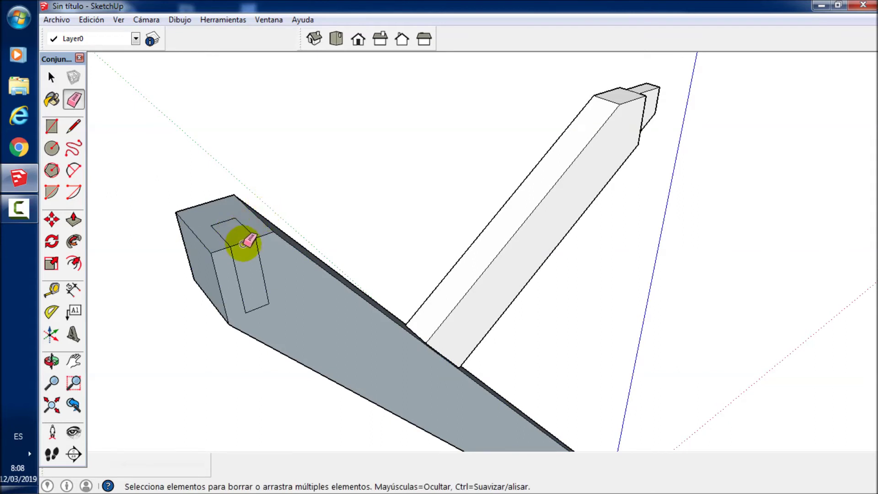
click(244, 242)
scroll(249, 245, down, 3)
mouse_move(251, 226)
middle_down()
mouse_move(249, 265)
mouse_move(274, 208)
middle_up()
scroll(285, 225, down, 1)
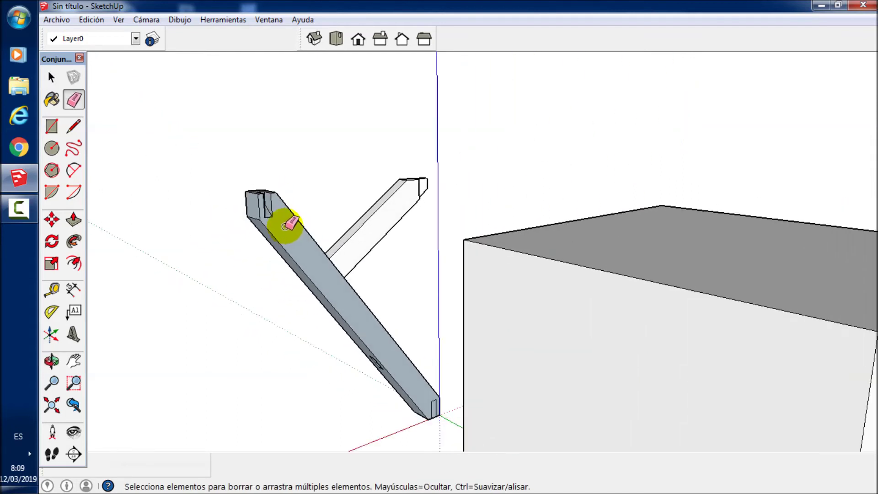
scroll(286, 225, down, 1)
scroll(403, 386, up, 3)
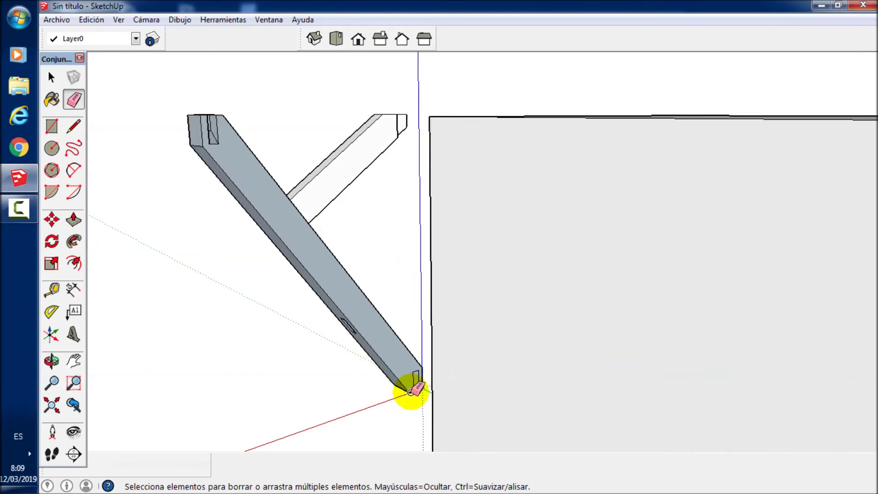
scroll(423, 383, up, 2)
scroll(421, 388, up, 1)
Step: Erase the bottom edge of the lower recess, then view the cube and both beams
click(418, 390)
mouse_move(466, 372)
middle_down()
mouse_move(355, 265)
mouse_move(237, 298)
mouse_move(311, 339)
mouse_move(452, 387)
middle_up()
scroll(384, 333, up, 5)
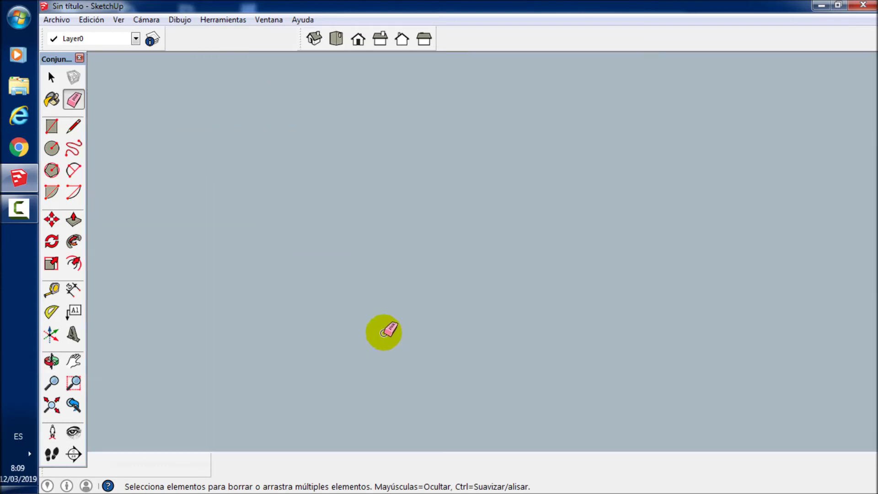
scroll(558, 265, up, 3)
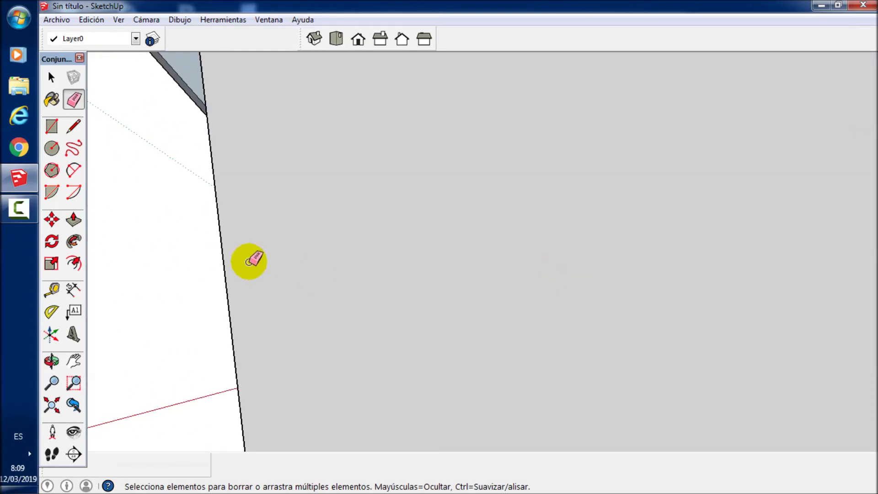
scroll(511, 247, up, 2)
scroll(512, 246, down, 2)
scroll(533, 229, down, 2)
scroll(537, 211, down, 3)
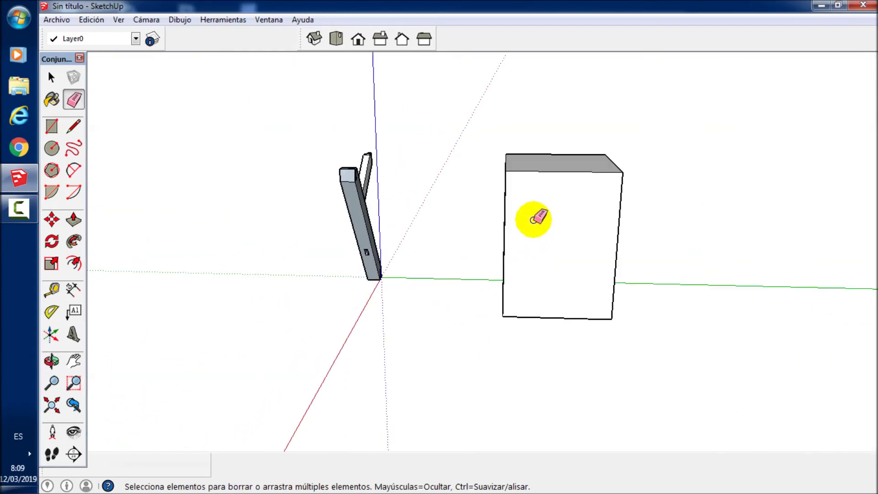
middle_drag(377, 173, 352, 123)
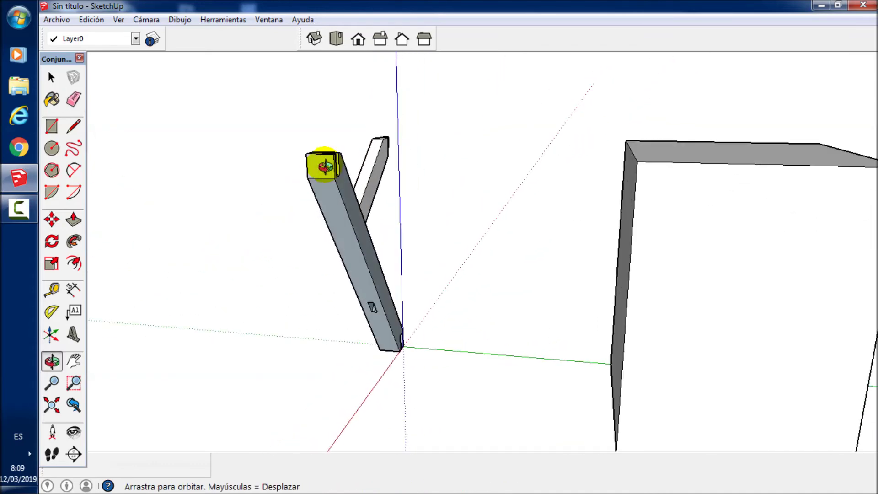
scroll(338, 345, up, 2)
scroll(391, 308, up, 2)
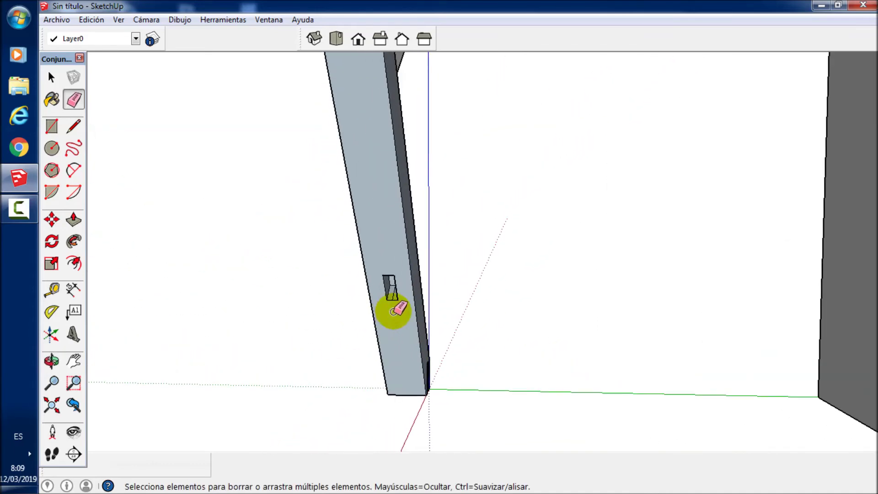
scroll(407, 221, up, 2)
mouse_move(393, 270)
middle_down()
mouse_move(515, 382)
mouse_move(558, 396)
middle_up()
scroll(607, 314, down, 2)
scroll(626, 328, down, 2)
scroll(623, 308, down, 3)
mouse_move(623, 308)
middle_down()
mouse_move(611, 296)
mouse_move(636, 281)
middle_up()
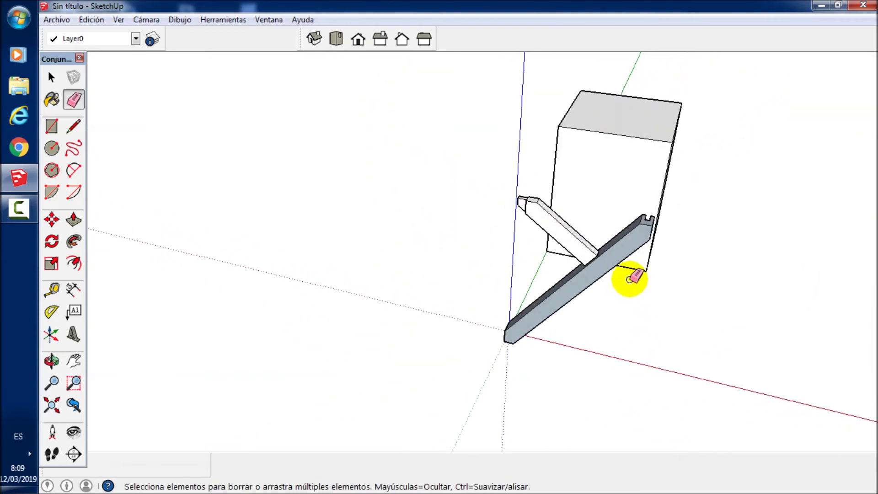
Step: Make the grey notched beam a group
key(space)
click(606, 270)
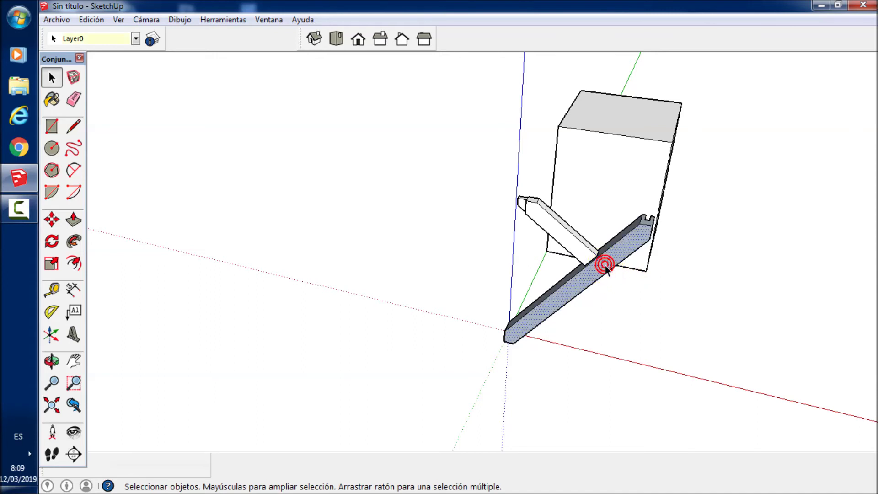
right_click(604, 265)
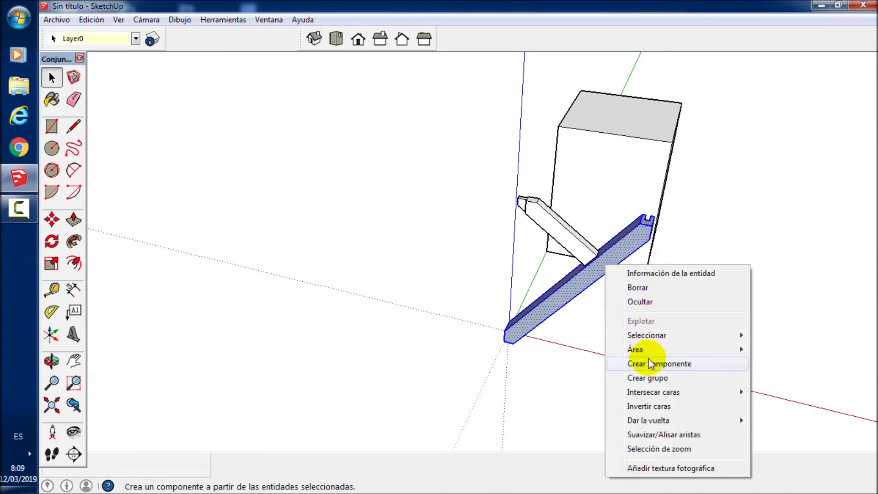
click(649, 378)
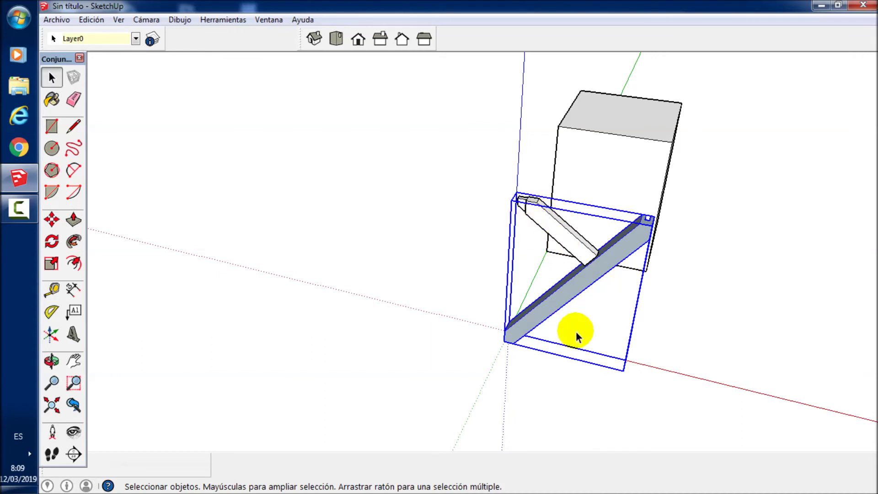
Step: Make the white brace its own group and orbit to face the cube's front
click(524, 175)
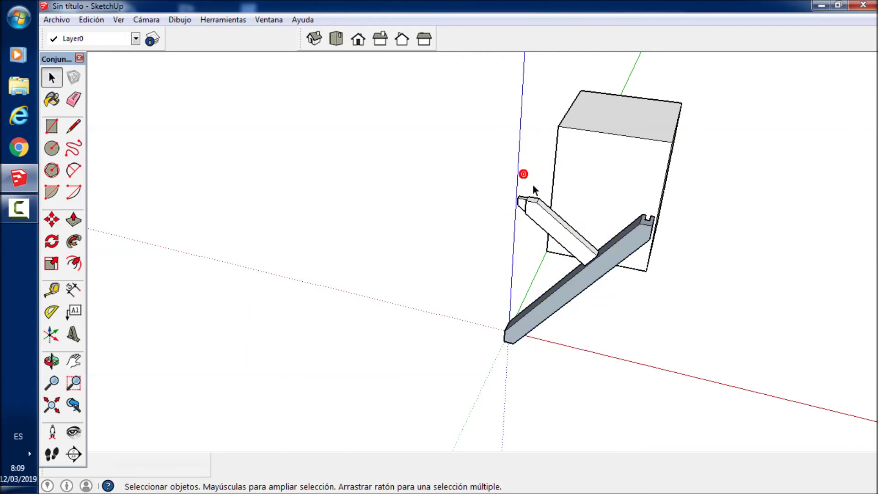
click(557, 231)
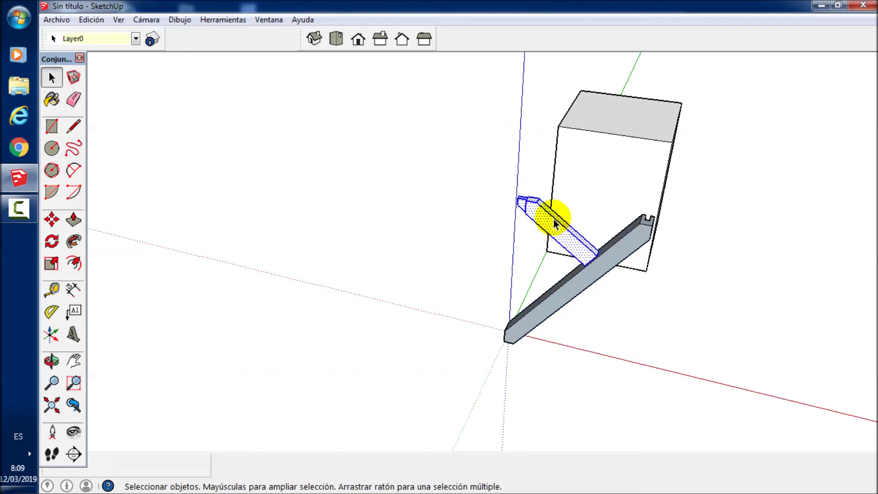
right_click(554, 223)
click(597, 335)
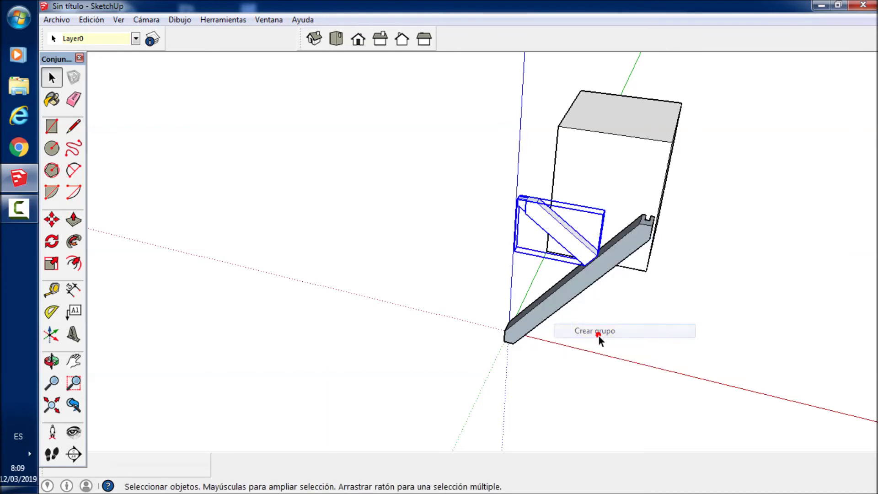
mouse_move(570, 290)
middle_down()
mouse_move(609, 255)
mouse_move(716, 238)
mouse_move(741, 216)
middle_up()
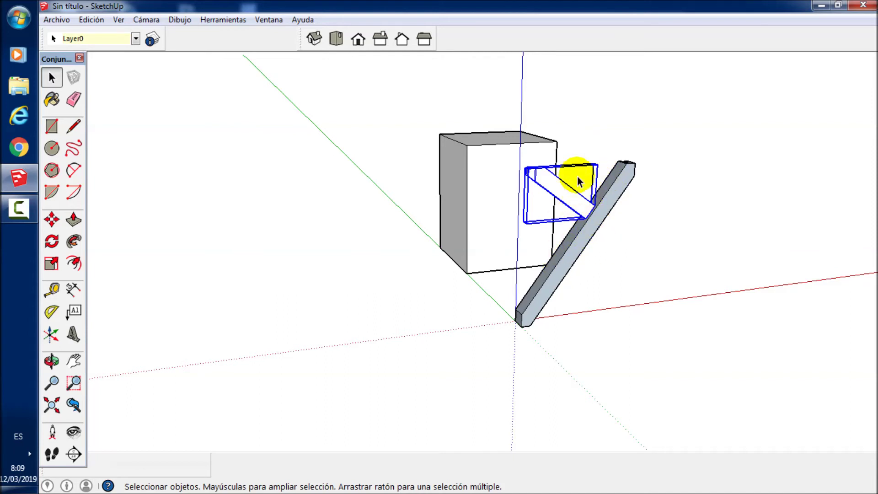
middle_drag(513, 190, 564, 212)
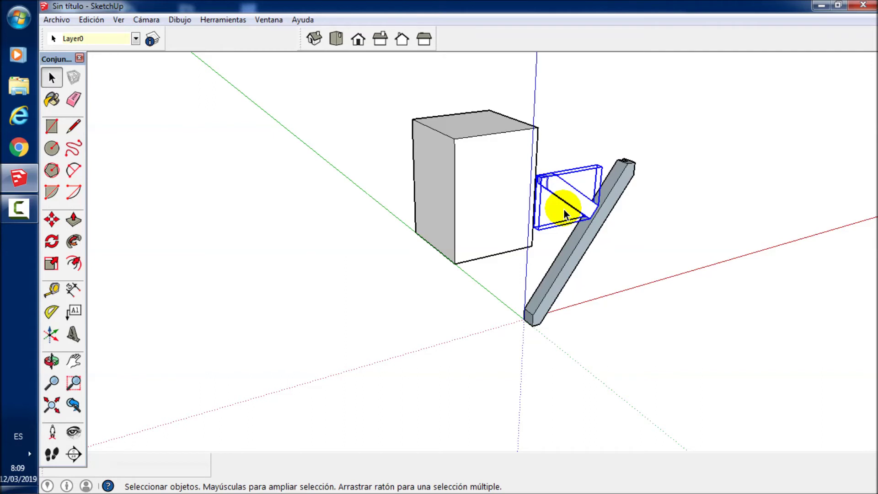
Step: Draw a diagonal across the cube face from its top corner to its bottom corner
key(l)
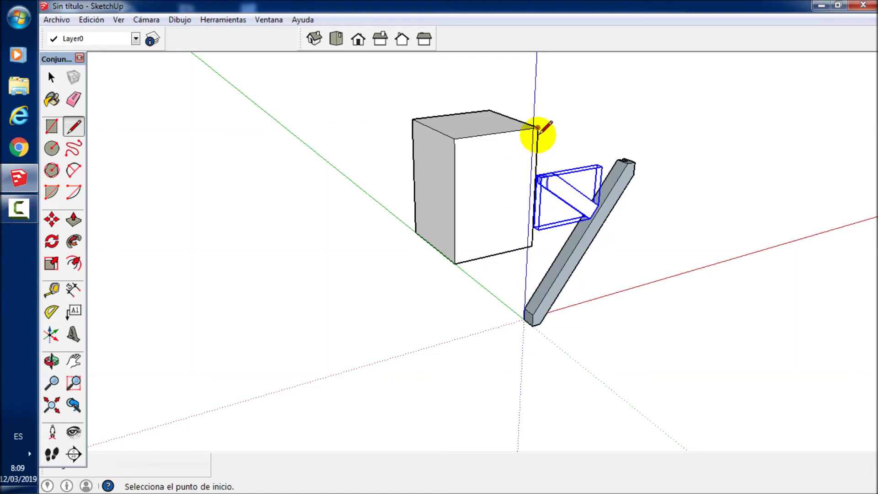
click(537, 128)
click(456, 264)
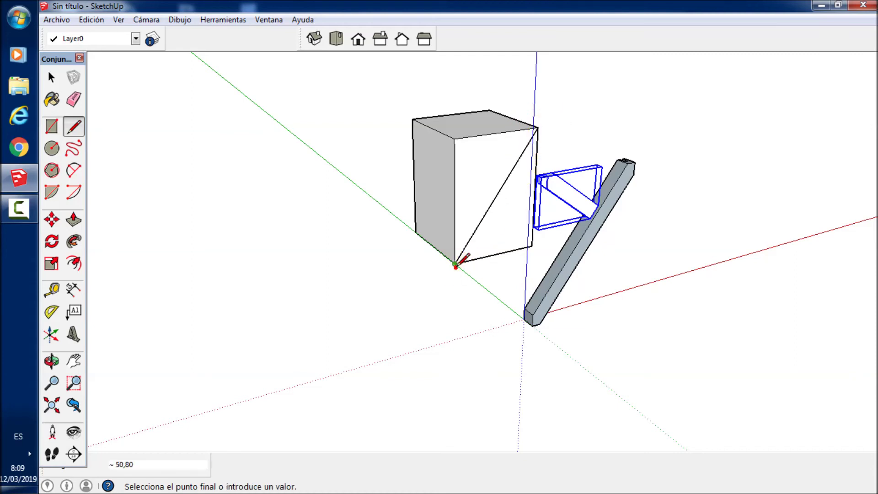
click(489, 241)
Step: Rotate-copy the white brace 180 degrees about the diagonal's midpoint
key(q)
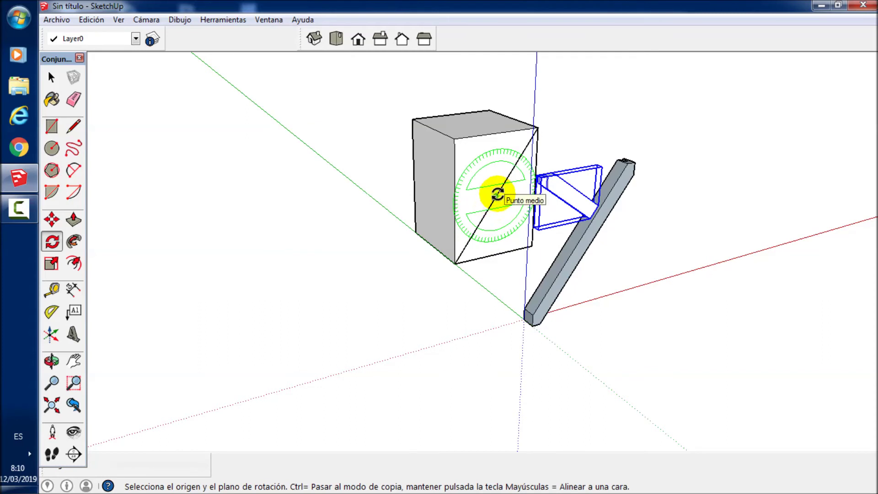
click(497, 193)
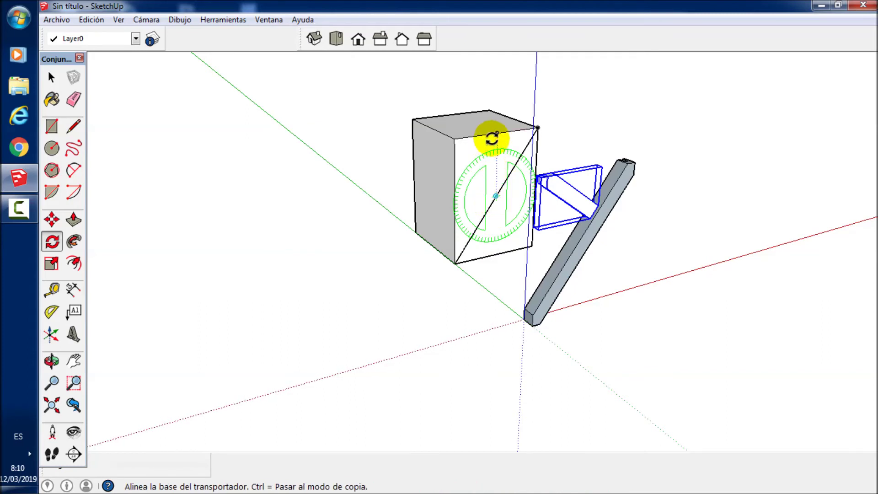
click(495, 133)
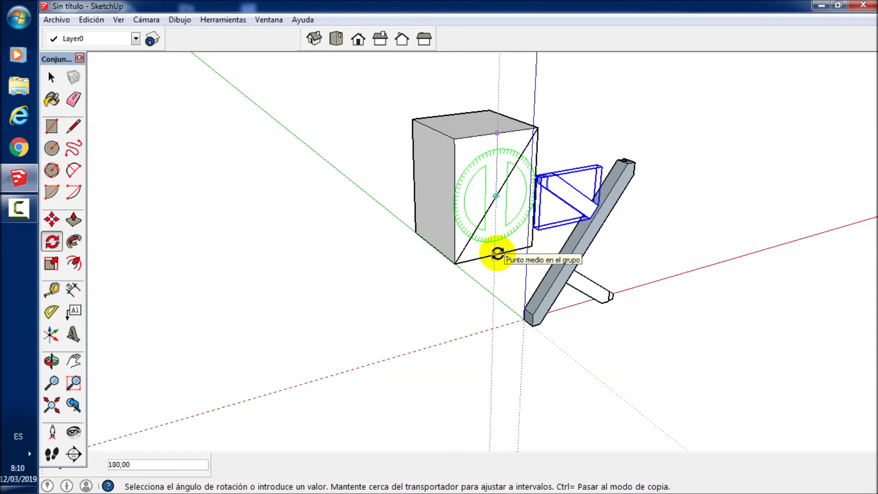
click(496, 253)
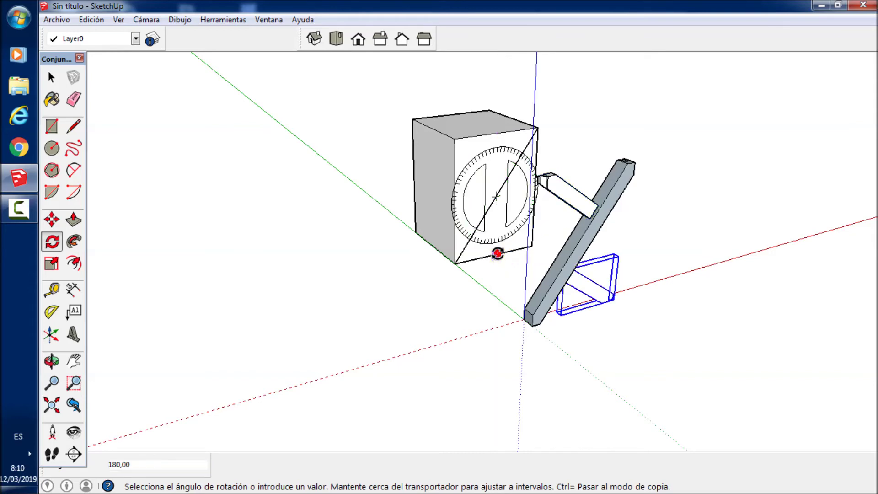
mouse_move(528, 264)
middle_down()
mouse_move(441, 190)
mouse_move(343, 140)
mouse_move(121, 121)
mouse_move(114, 133)
mouse_move(176, 304)
mouse_move(284, 280)
mouse_move(490, 270)
middle_up()
Step: Erase the helper diagonal line from the cube's front face
key(e)
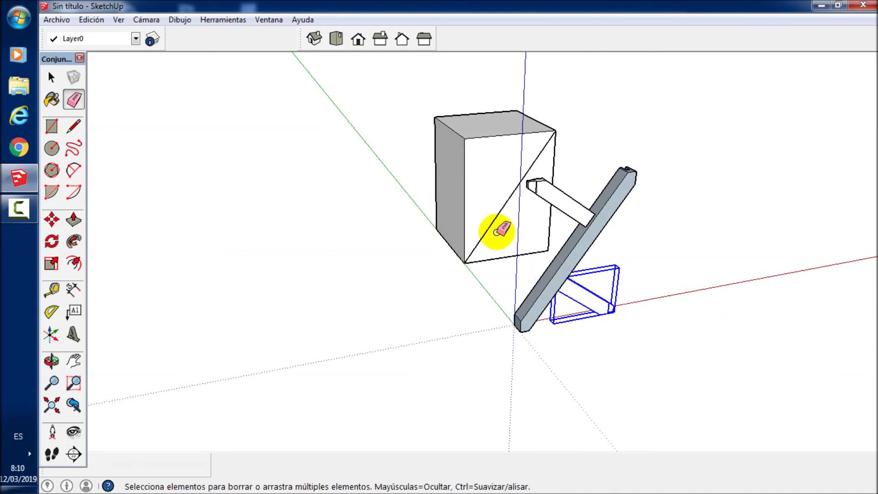
click(492, 223)
mouse_move(499, 229)
middle_down()
mouse_move(555, 284)
mouse_move(588, 290)
middle_up()
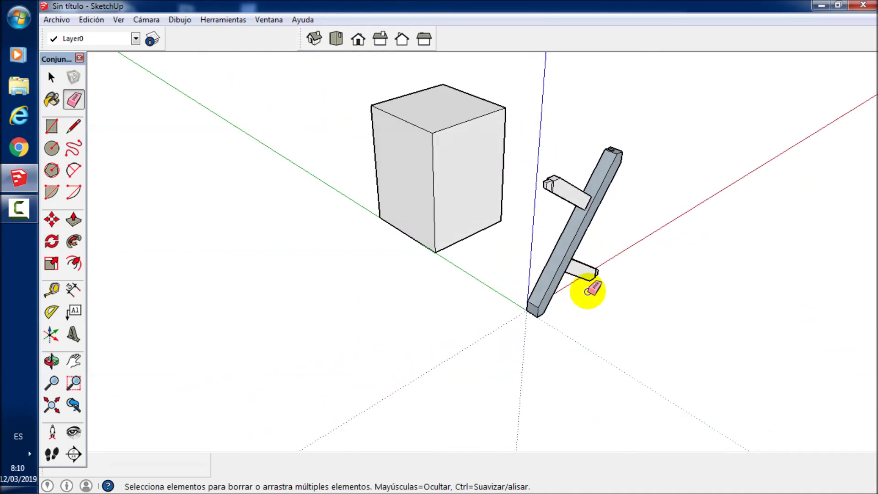
Step: Select the cube and start moving it from its bottom corner
key(m)
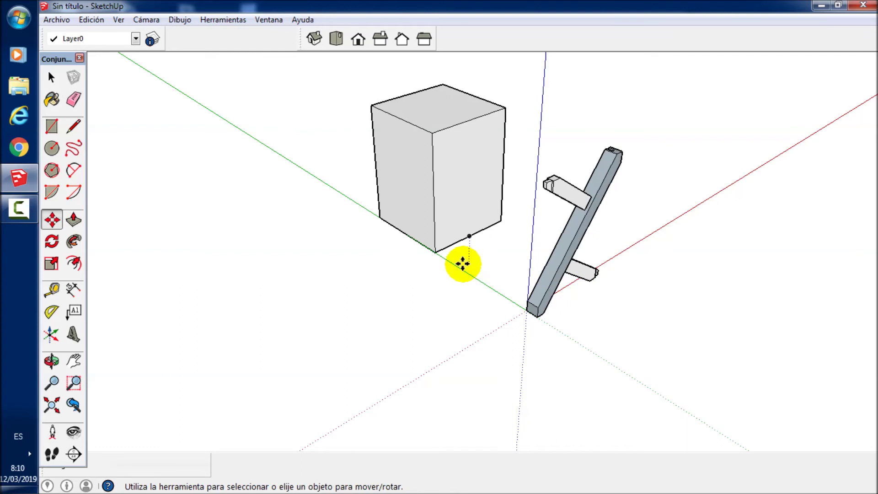
key(space)
click(449, 213)
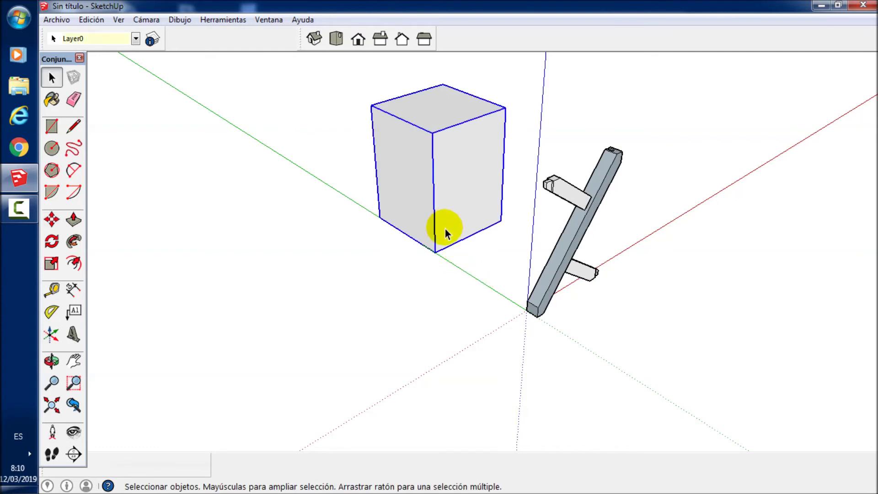
key(m)
click(441, 253)
text(40)
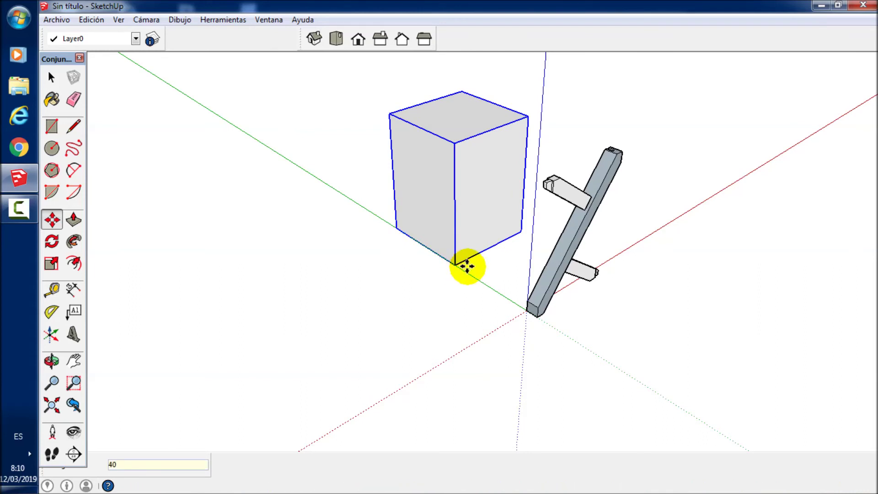
Step: Move the cube 40 units along the green axis from its bottom corner
key(Escape)
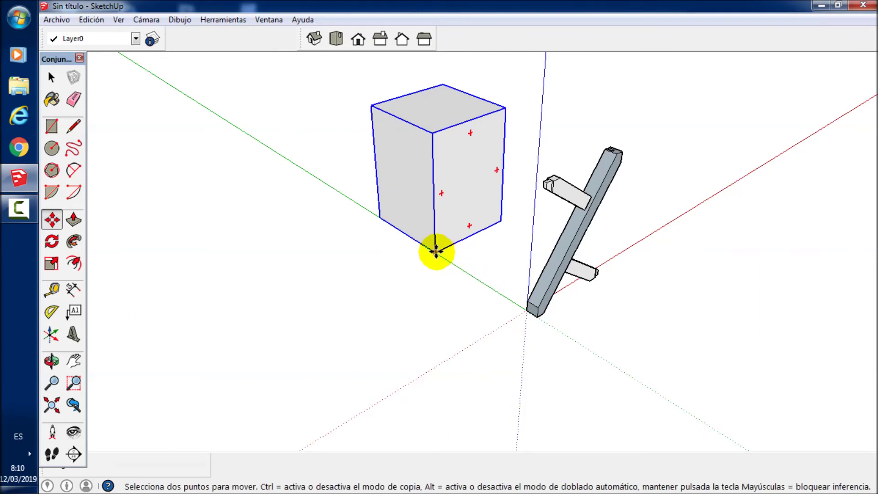
click(436, 250)
text(4)
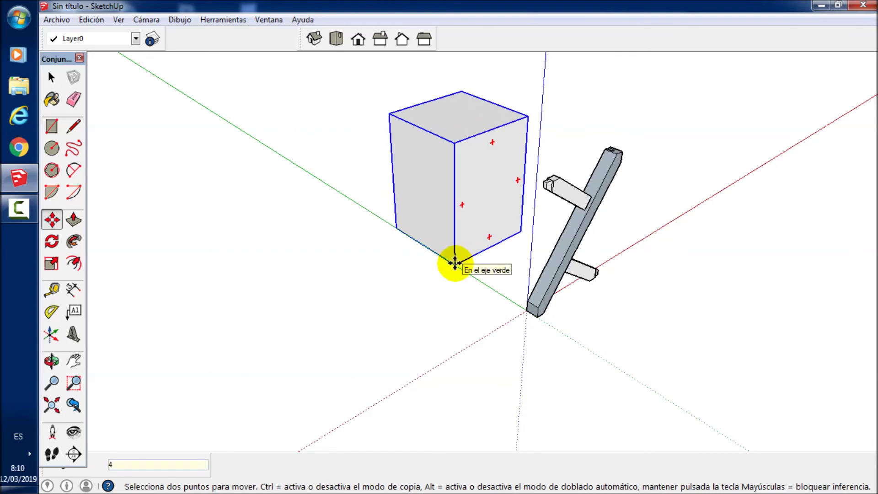
text(0)
key(Return)
key(space)
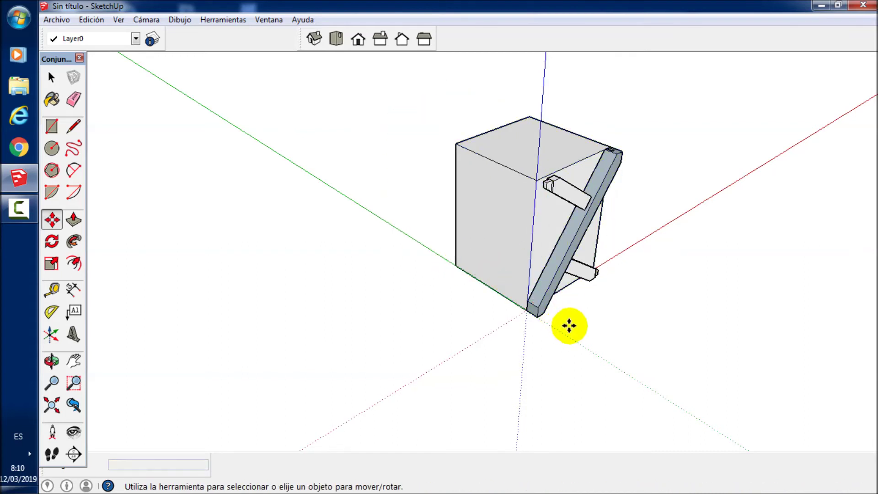
Step: Select the upper block, the diagonal board and the lower block together
click(559, 315)
click(582, 276)
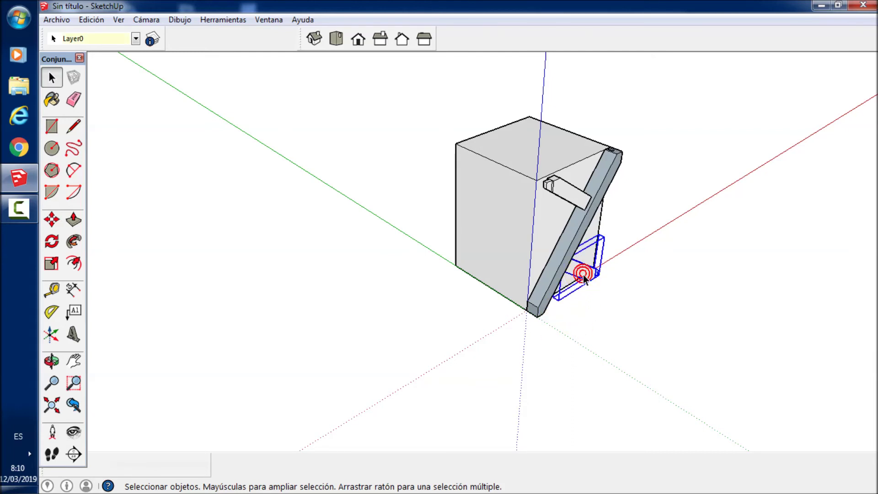
click(571, 246)
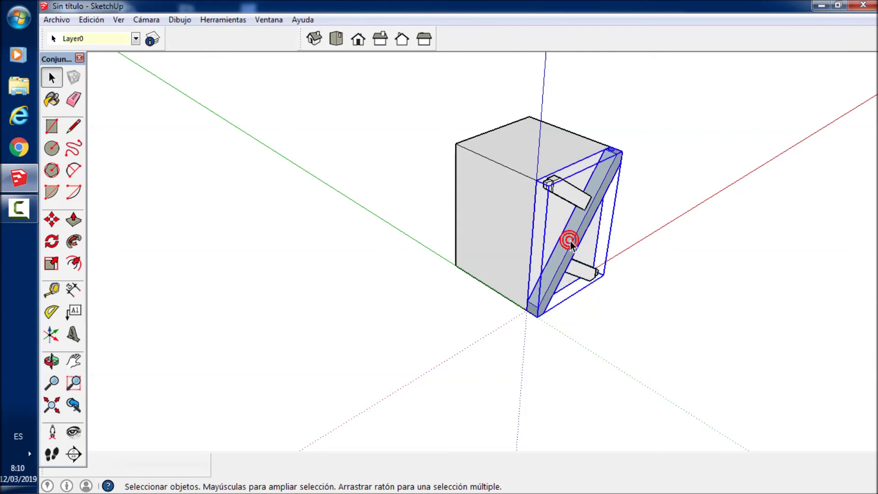
double_click(574, 203)
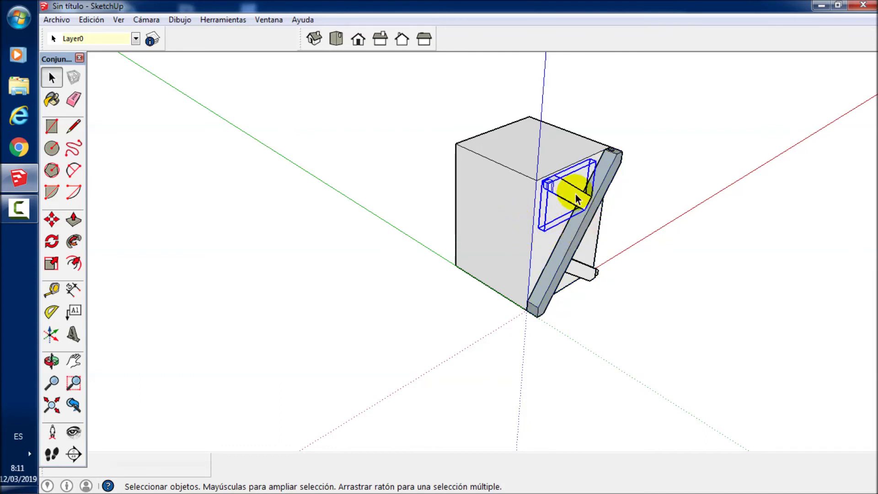
shift+click(579, 238)
shift+click(585, 271)
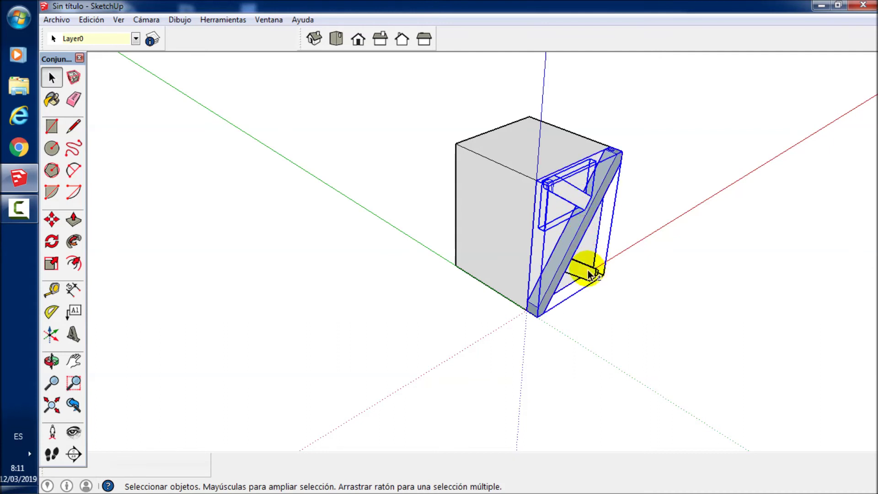
Step: Make the three selected pieces into a group (Crear grupo) and select it
right_click(575, 205)
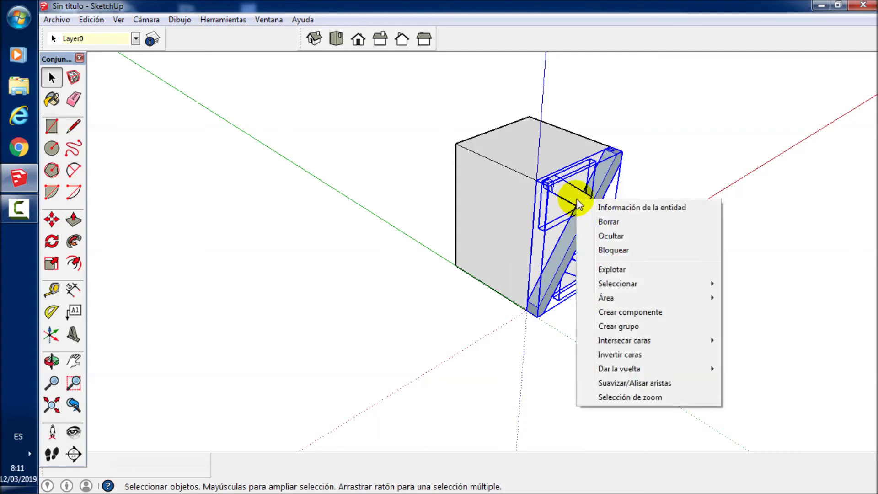
click(625, 327)
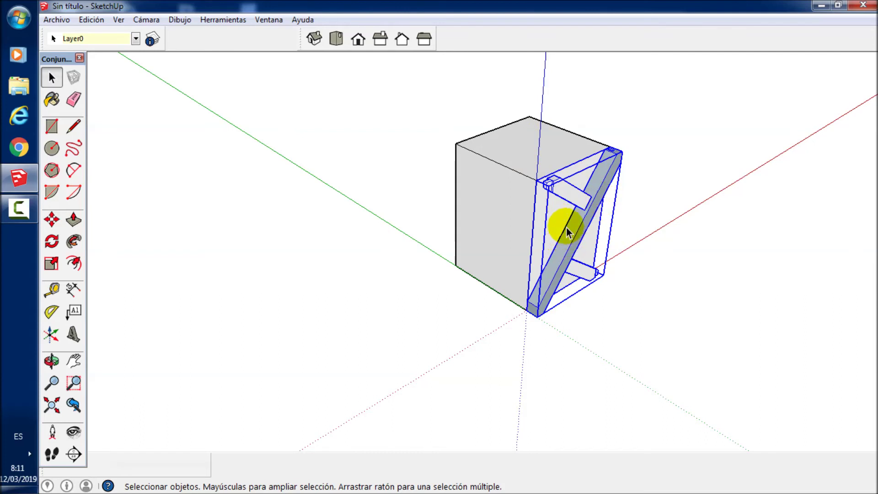
right_click(596, 206)
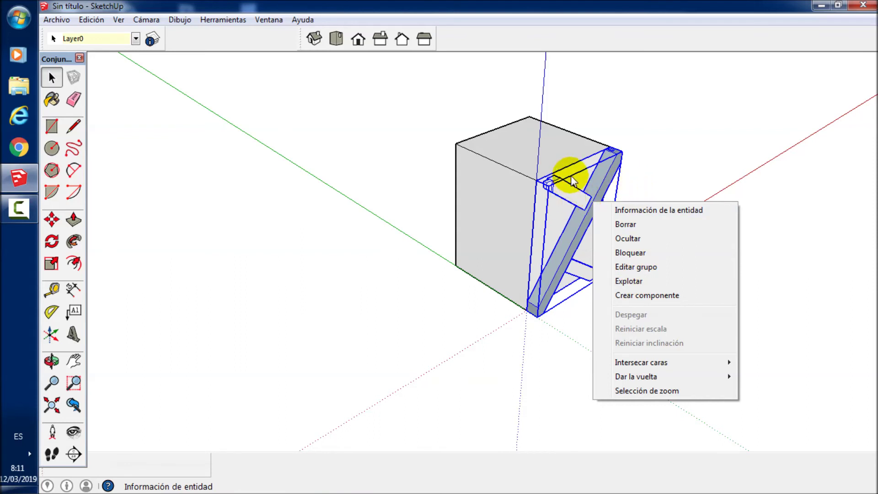
click(649, 129)
click(583, 201)
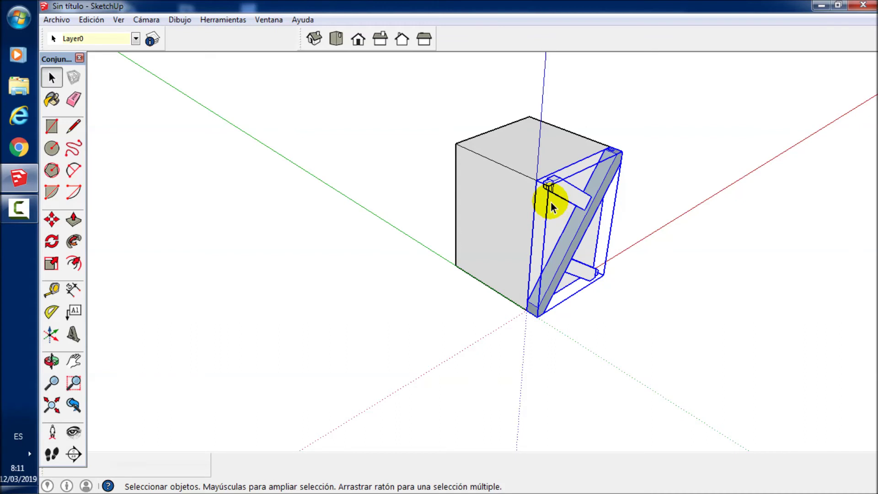
Step: Snap the brace group's bottom corner onto the cube's bottom corner, flat on its front face
key(m)
scroll(535, 323, up, 1)
scroll(532, 316, up, 2)
click(532, 313)
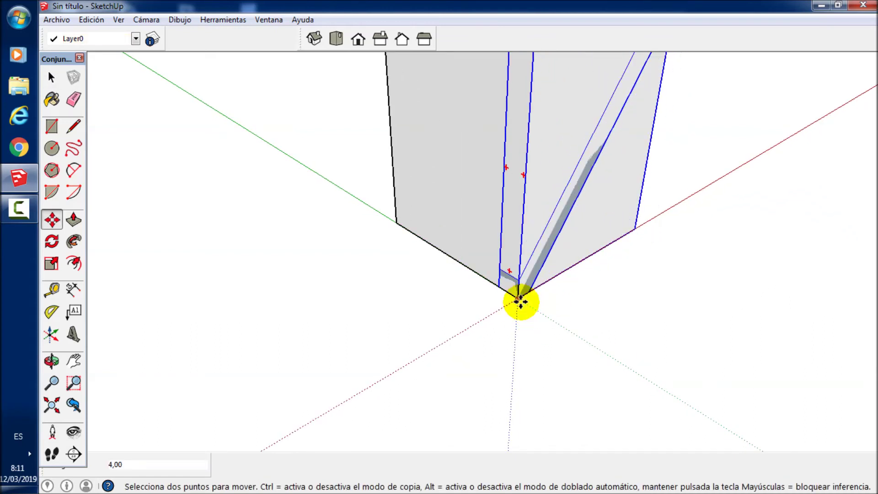
click(519, 301)
scroll(519, 299, down, 3)
scroll(519, 299, down, 2)
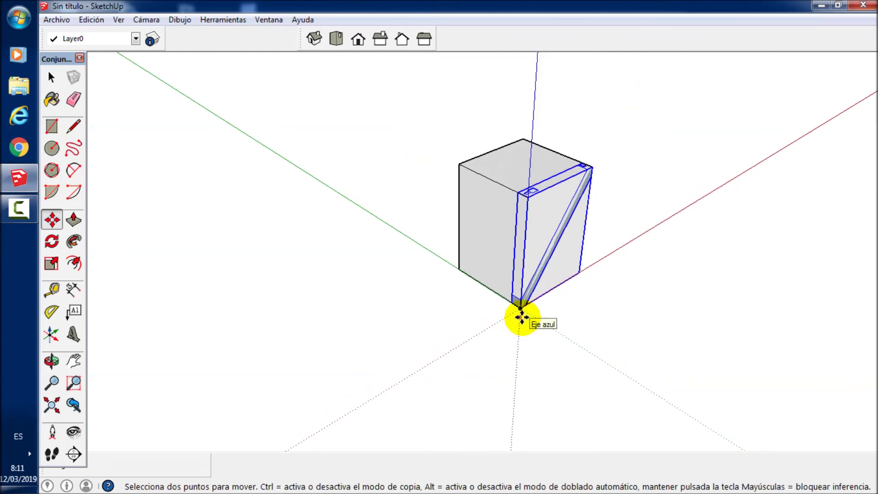
middle_drag(537, 178, 495, 261)
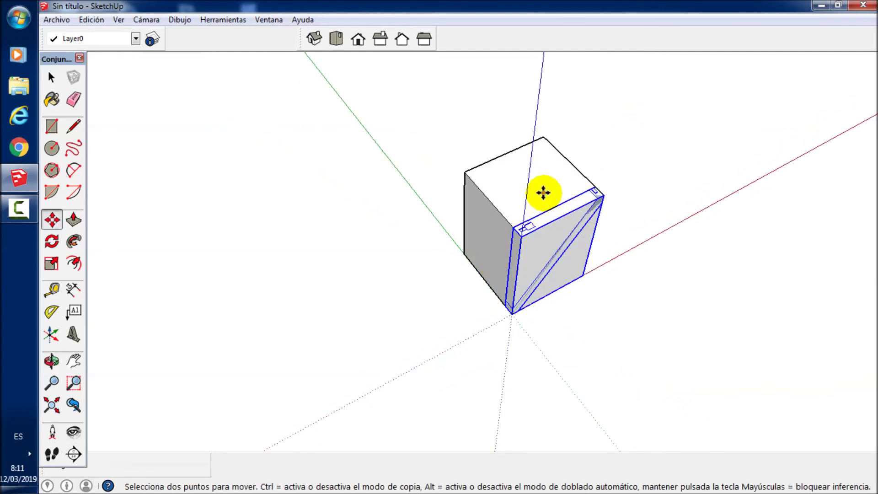
key(q)
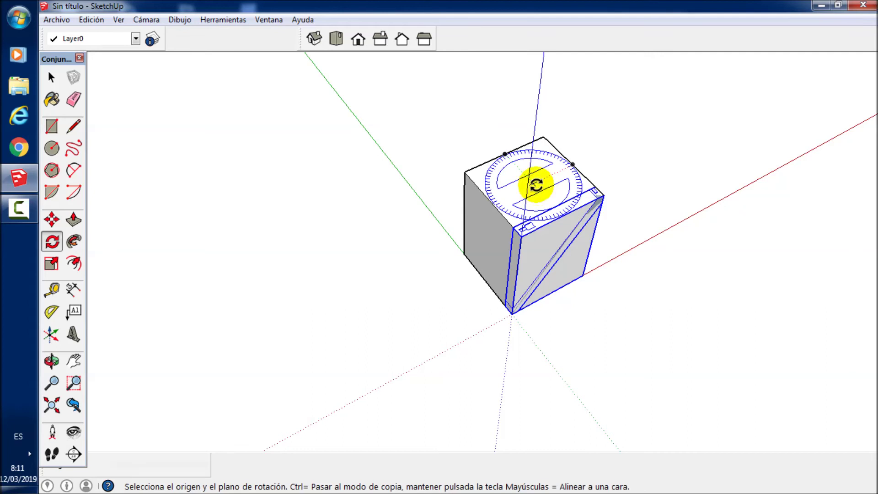
Step: Rotate-copy the brace 90° about the cube's top centre, three times, then select the cube
drag(535, 184, 521, 171)
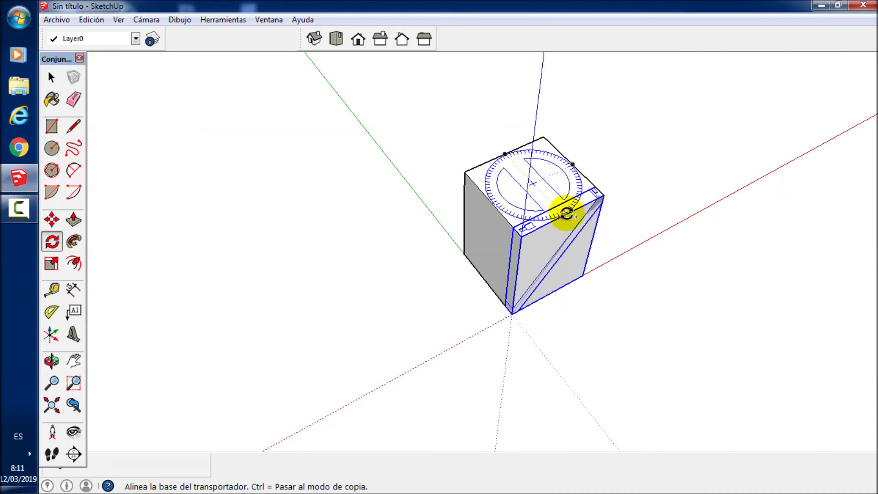
click(566, 213)
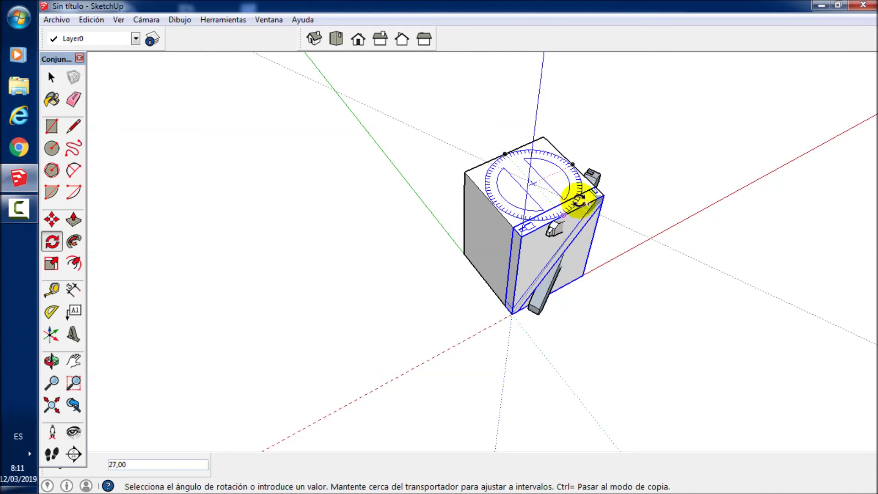
click(574, 163)
text(*3)
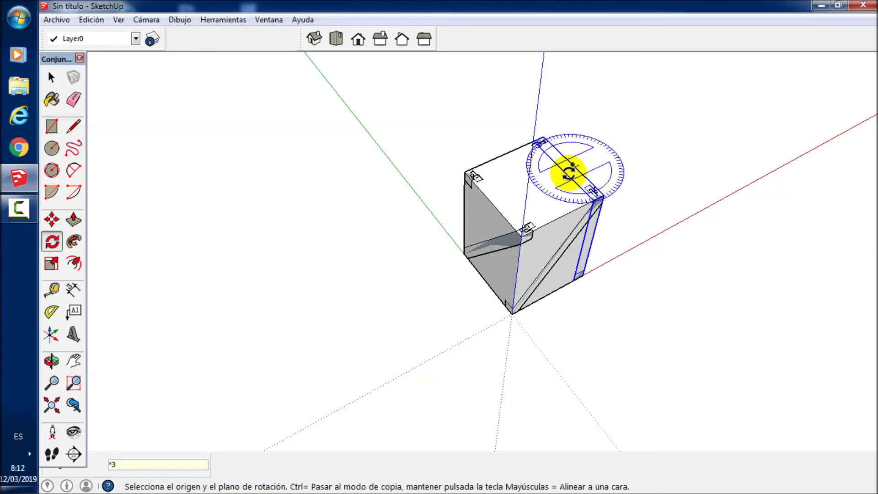
key(space)
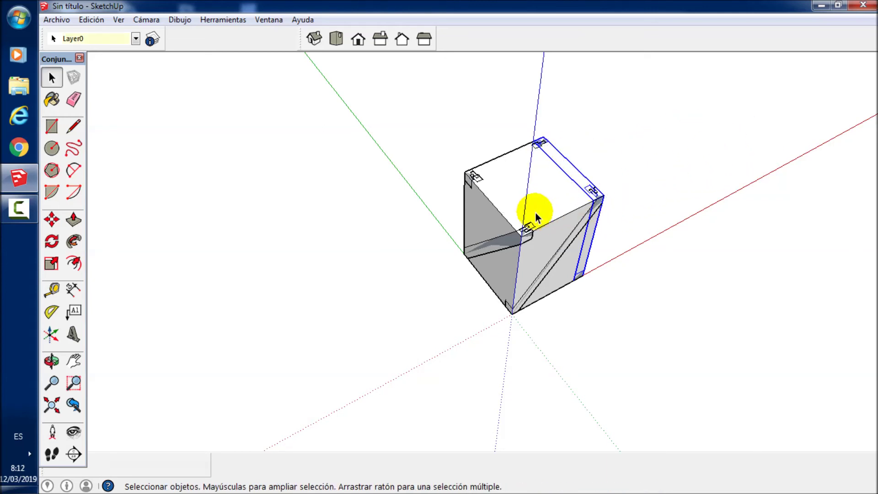
click(526, 189)
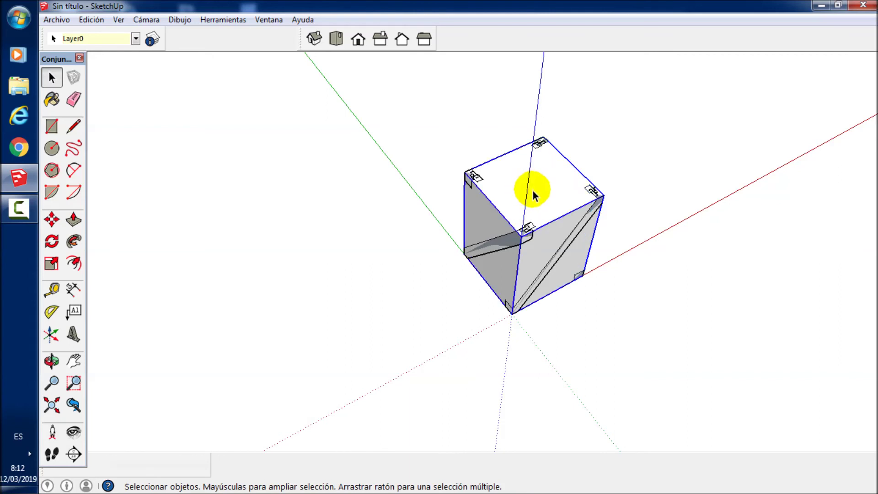
Step: Move the cube off to the right, leaving the four braces standing alone
key(m)
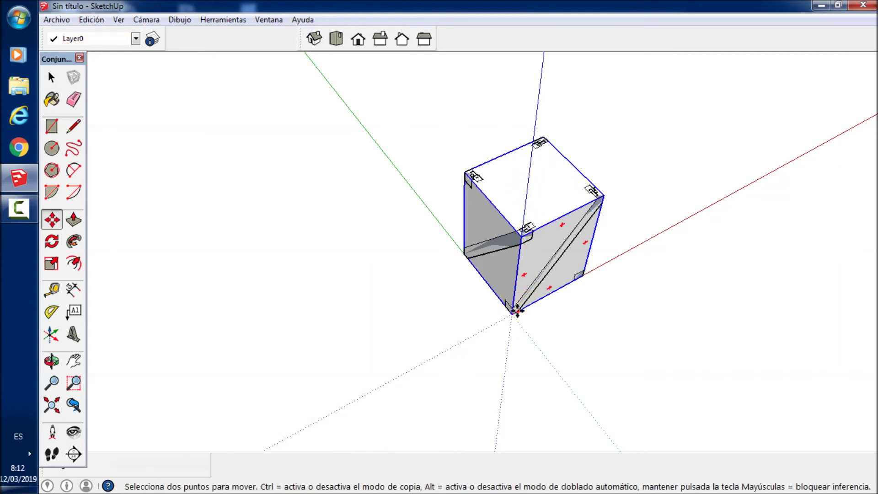
click(517, 312)
click(724, 207)
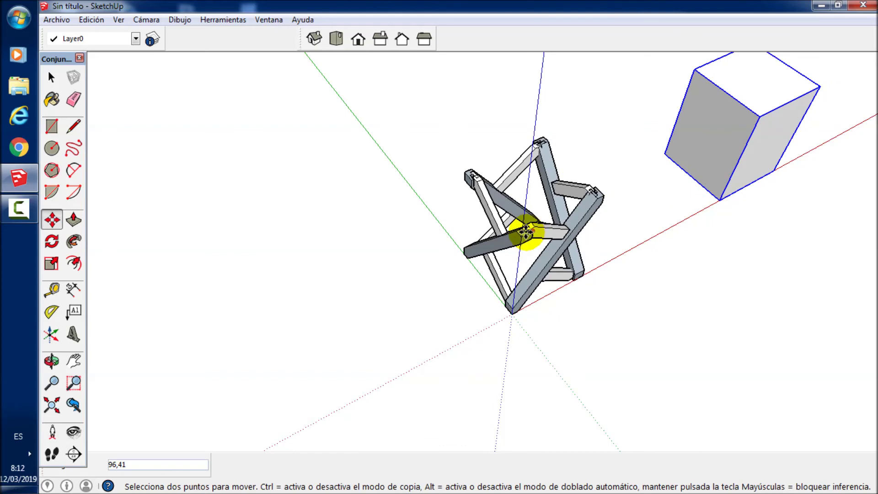
scroll(526, 231, up, 2)
scroll(525, 229, up, 2)
scroll(525, 222, up, 3)
scroll(529, 221, up, 1)
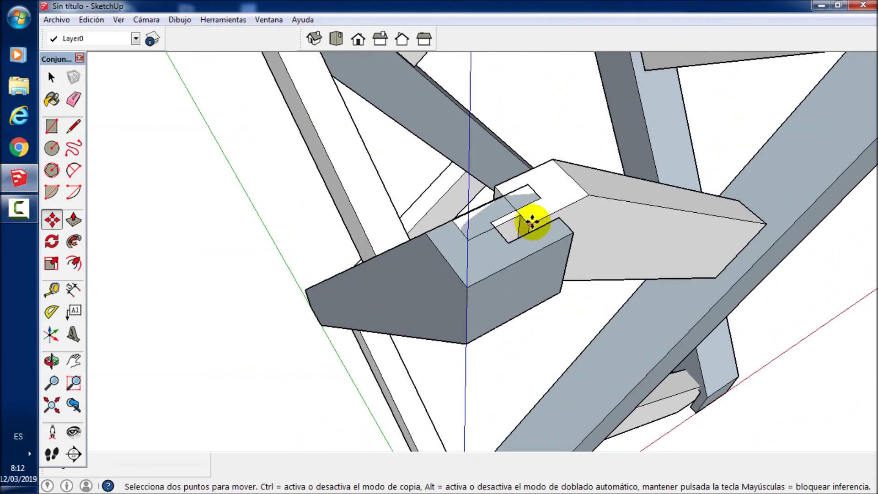
Step: Inspect the brace joints from several angles and select the brace at one joint
scroll(525, 222, down, 3)
scroll(524, 224, down, 3)
scroll(750, 119, up, 3)
scroll(750, 119, up, 1)
scroll(745, 117, down, 3)
scroll(742, 124, down, 2)
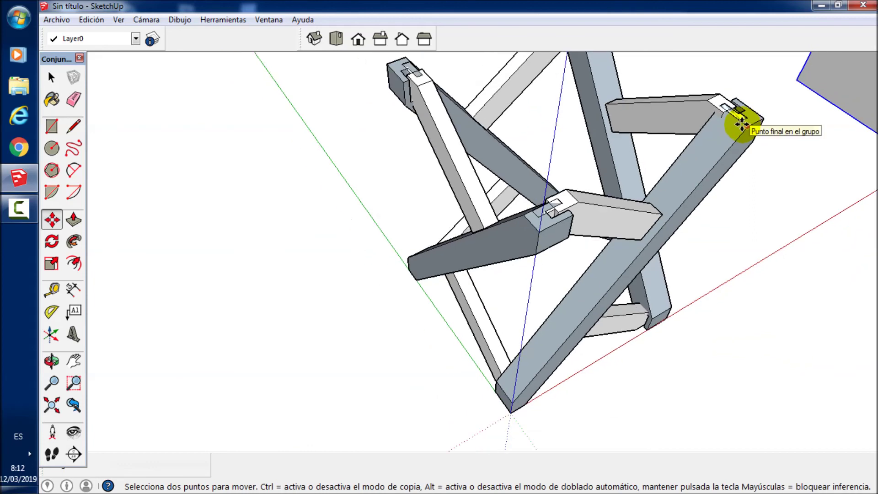
scroll(697, 157, up, 1)
scroll(693, 159, up, 2)
scroll(690, 160, up, 1)
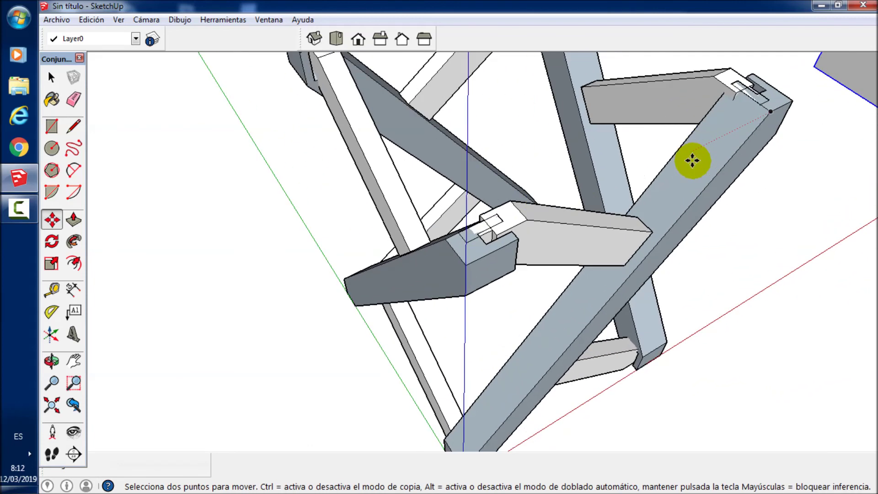
scroll(493, 236, up, 2)
scroll(493, 237, down, 1)
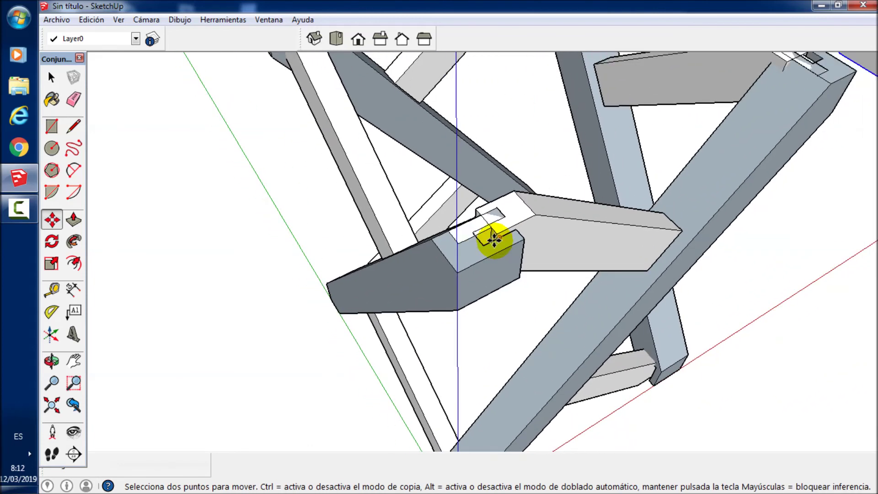
scroll(494, 240, down, 1)
scroll(490, 243, down, 1)
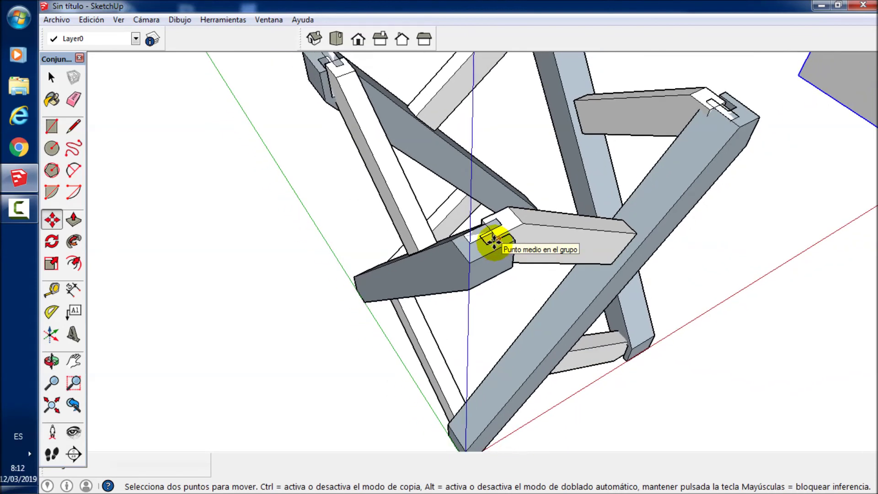
scroll(488, 244, down, 1)
mouse_move(474, 263)
middle_down()
mouse_move(771, 202)
mouse_move(758, 271)
mouse_move(682, 328)
mouse_move(646, 318)
middle_up()
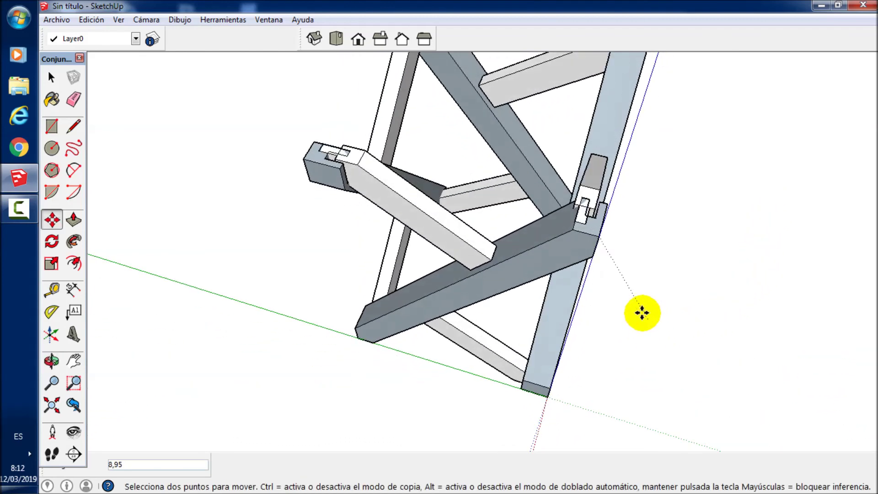
scroll(598, 196, up, 3)
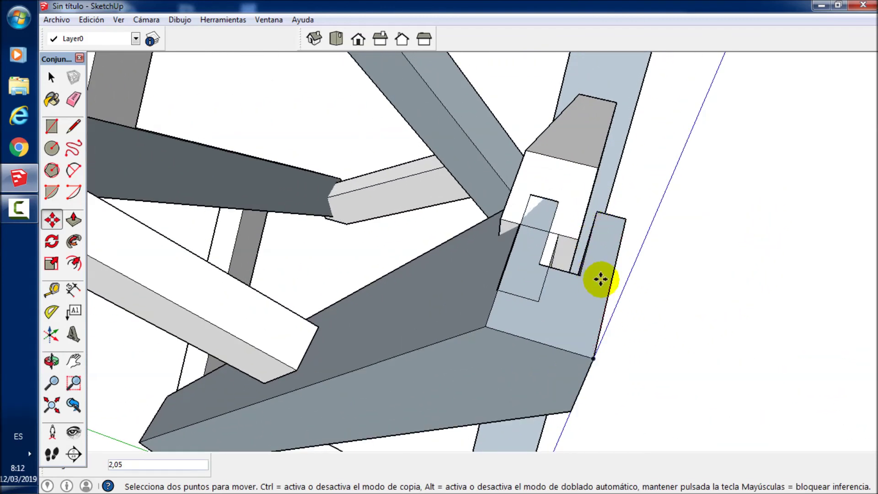
key(space)
click(573, 295)
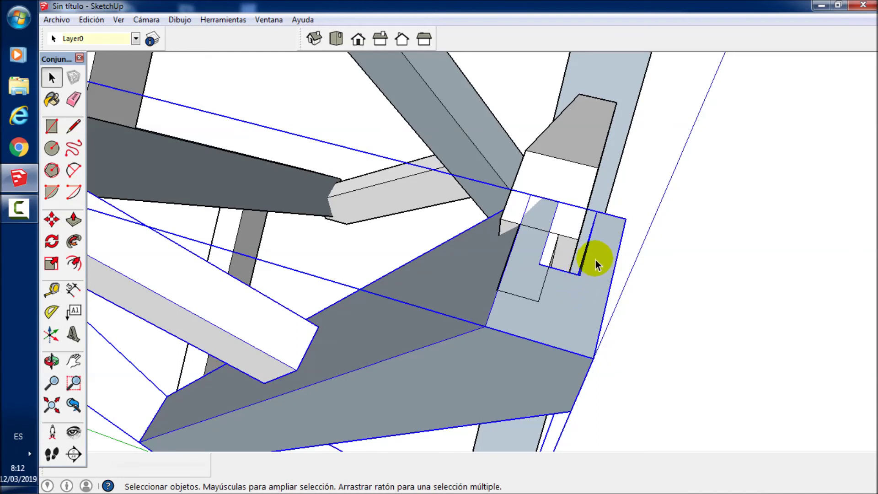
Step: Slide the crossing brace into the light blue-grey post's slot, then select the dark diagonal beam
key(m)
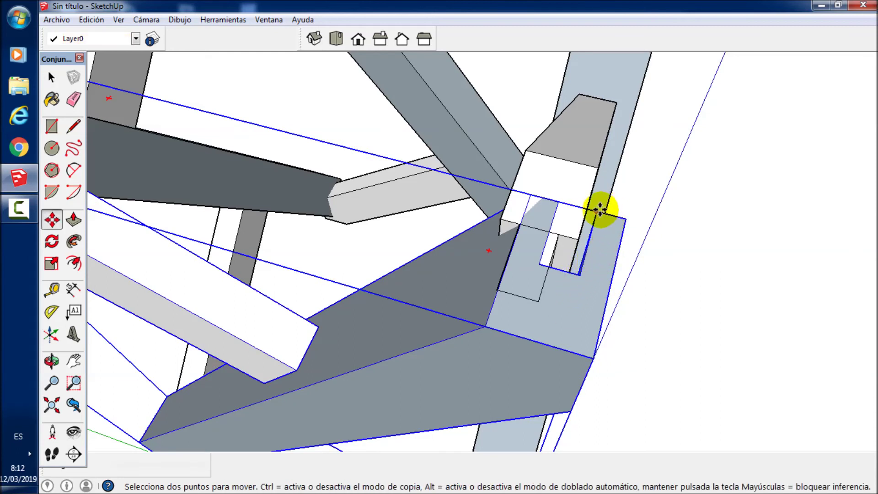
drag(599, 210, 562, 234)
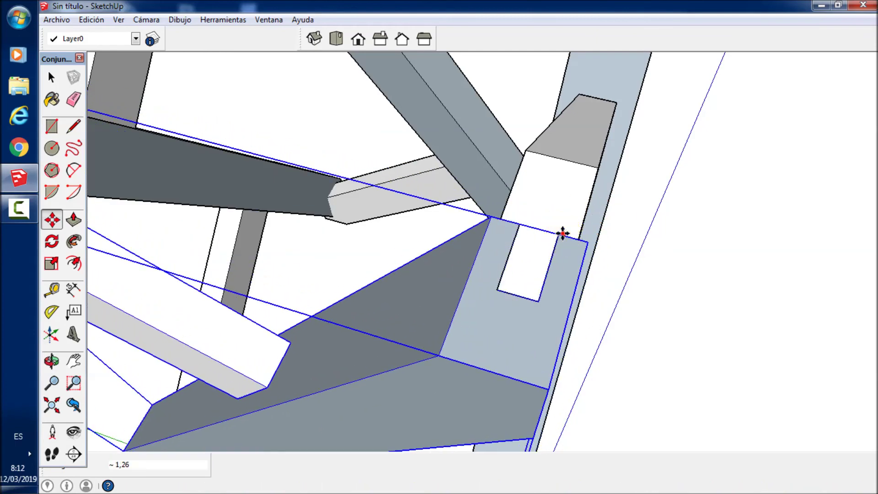
scroll(554, 271, down, 3)
scroll(549, 270, down, 4)
scroll(486, 290, down, 3)
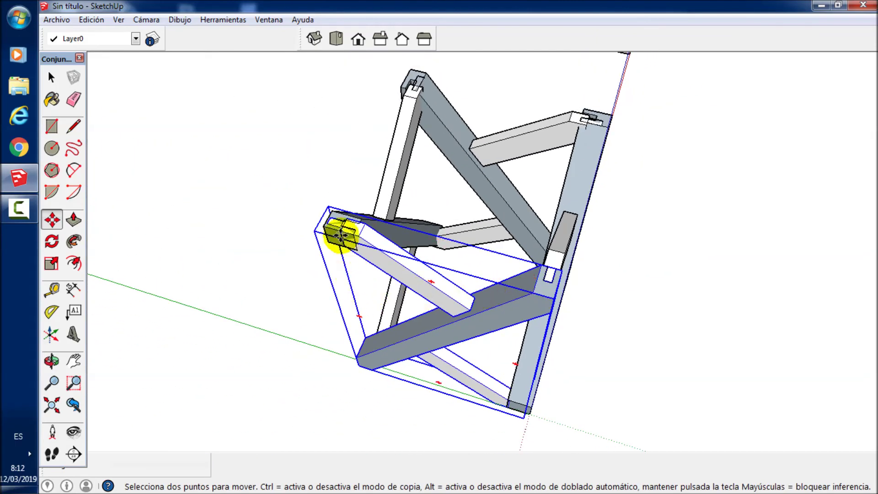
middle_drag(340, 234, 480, 245)
scroll(481, 225, up, 3)
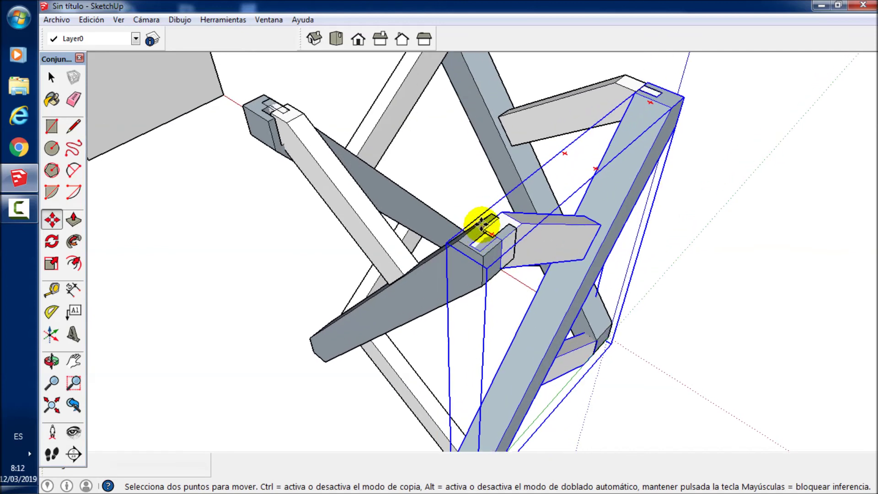
scroll(481, 225, up, 3)
scroll(505, 202, up, 2)
scroll(514, 233, down, 3)
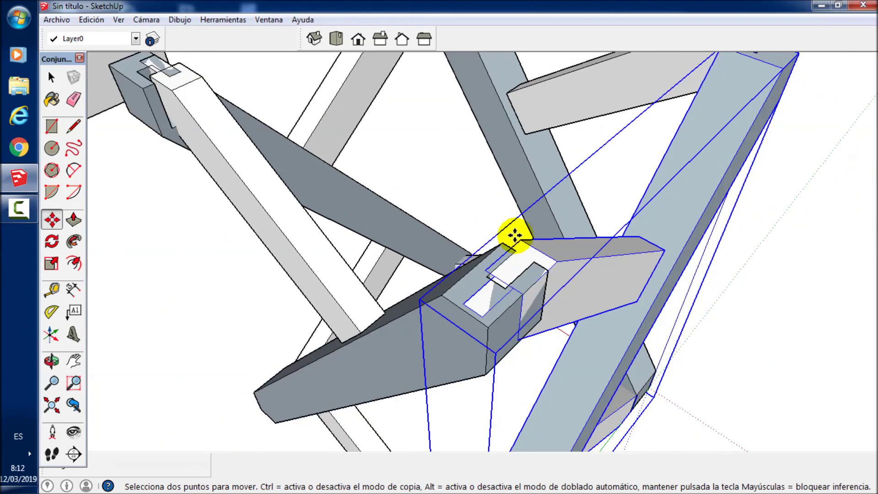
key(space)
click(392, 344)
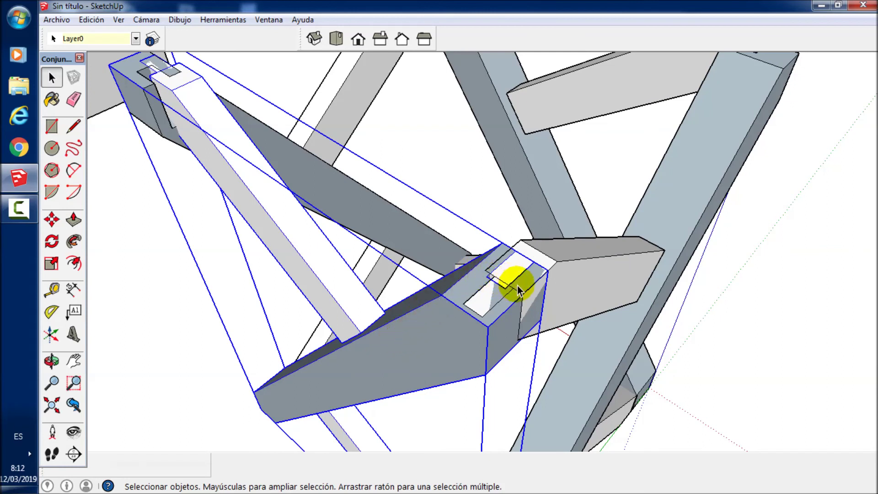
Step: Shift the dark beam 1 unit, then snap its notched corner into the white crossbeam's slot
key(m)
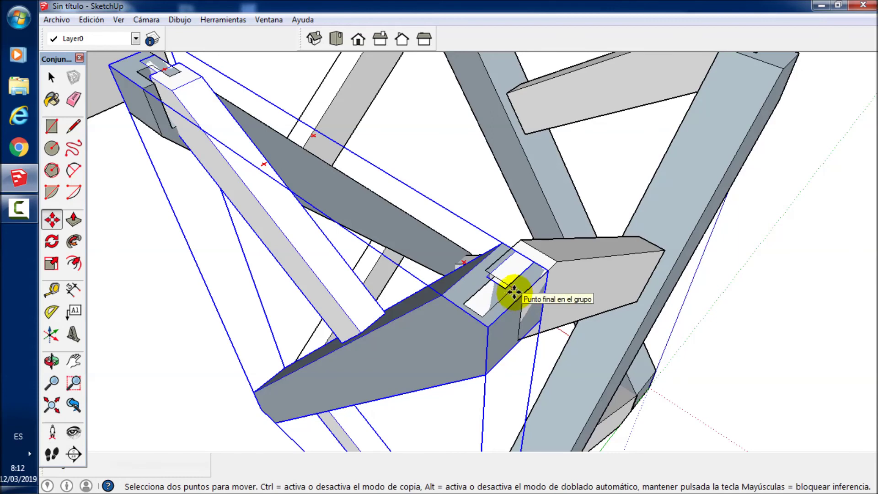
click(514, 291)
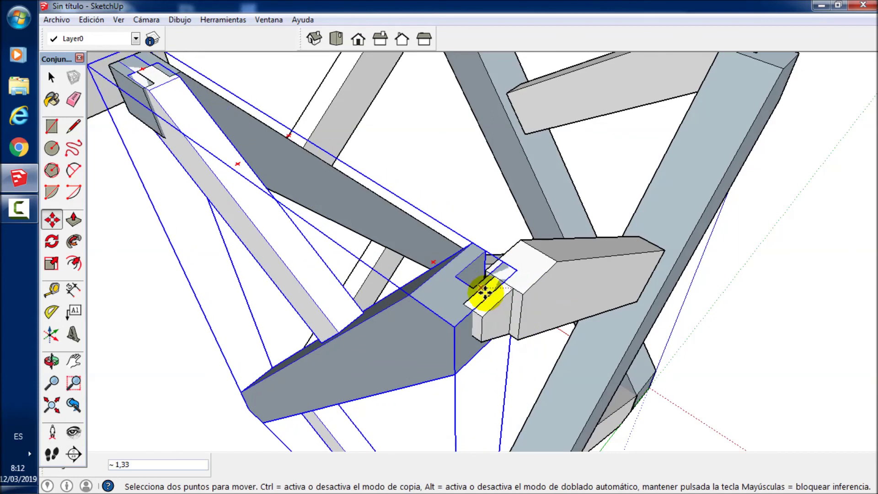
text(1)
key(Return)
click(494, 311)
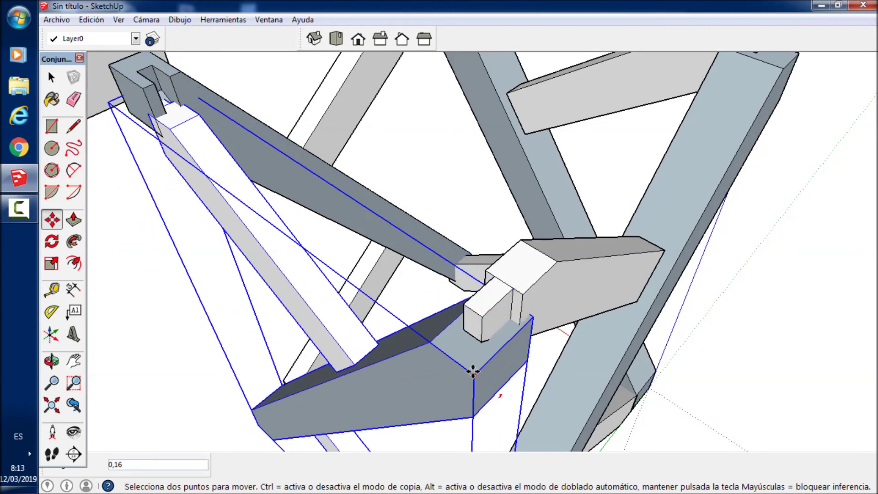
click(501, 247)
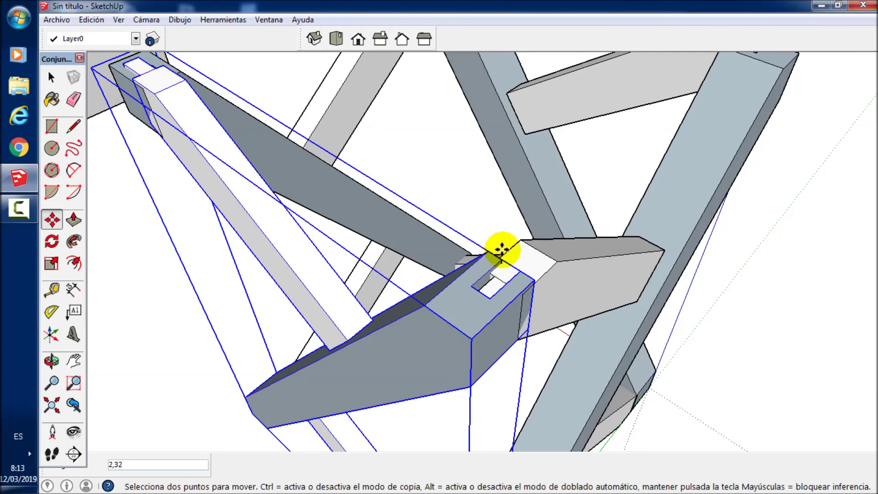
click(501, 260)
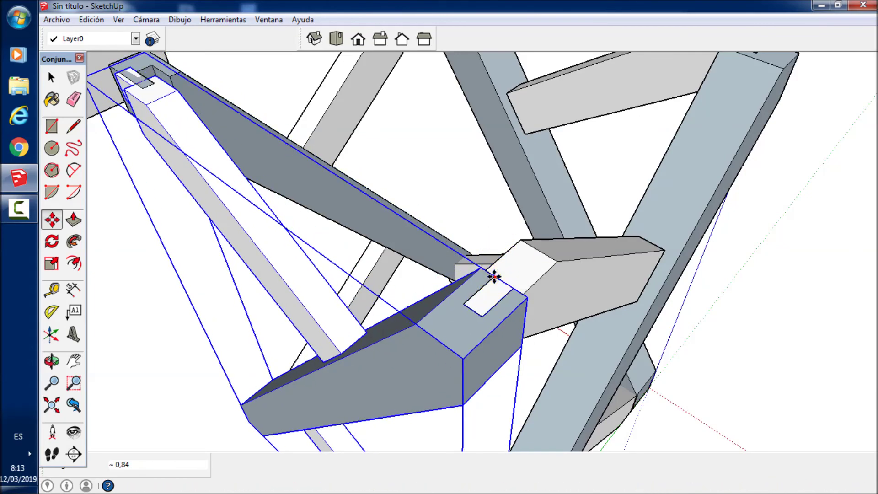
click(494, 276)
mouse_move(476, 313)
middle_down()
mouse_move(573, 317)
mouse_move(814, 288)
mouse_move(588, 280)
mouse_move(671, 329)
mouse_move(695, 323)
middle_up()
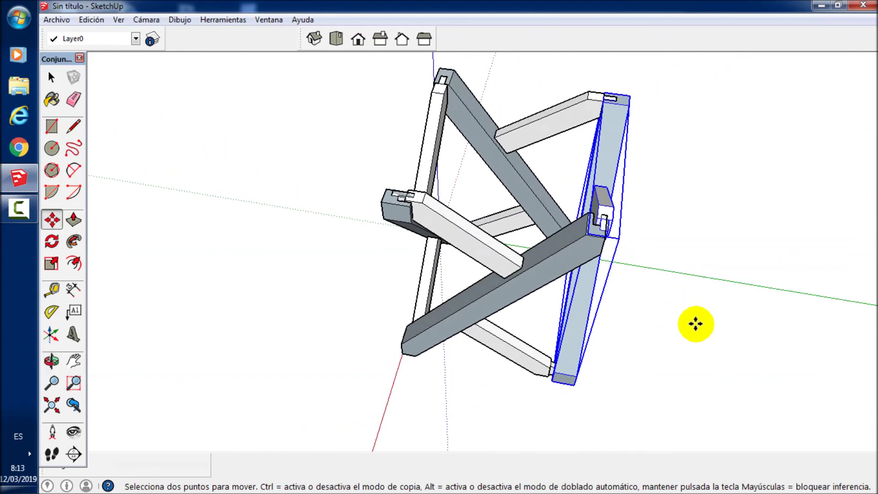
Step: Move the dark diagonal brace so its end corner seats in the right post's notch
key(space)
click(542, 277)
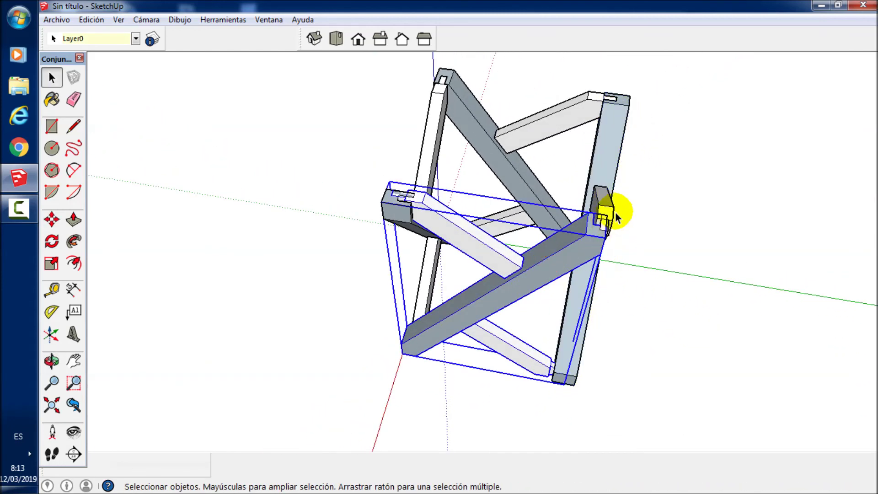
scroll(617, 203, up, 2)
scroll(605, 229, up, 3)
scroll(606, 229, up, 2)
key(m)
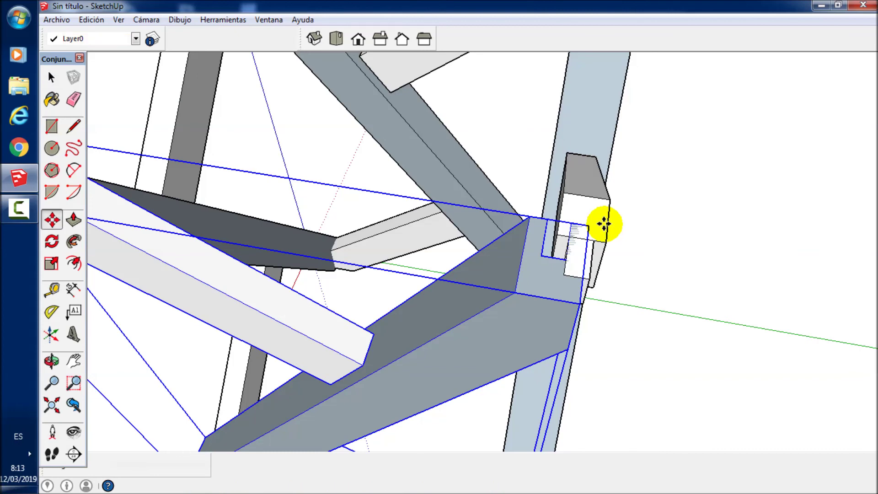
click(545, 220)
scroll(572, 235, down, 3)
click(573, 236)
scroll(575, 236, down, 3)
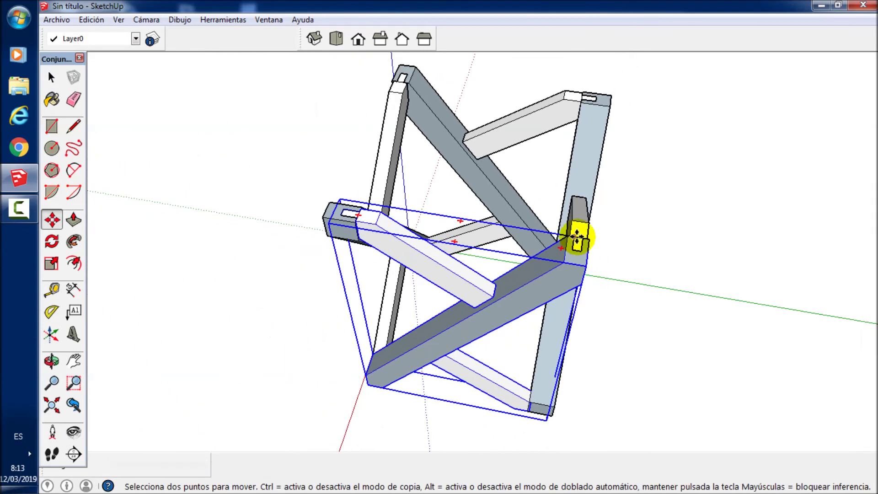
scroll(329, 218, up, 2)
scroll(350, 210, down, 2)
scroll(357, 221, down, 1)
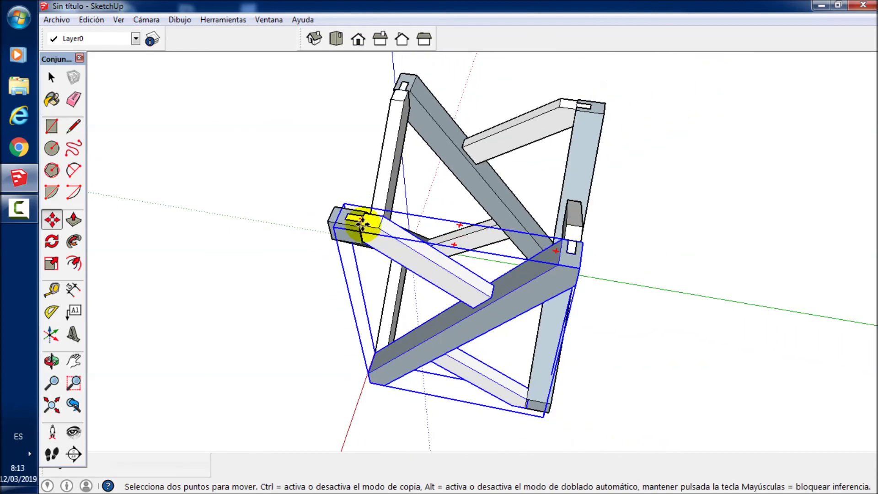
Step: Orbit around the frame to check all joints, then clear the selection
middle_drag(454, 210, 623, 222)
mouse_move(513, 221)
middle_down()
mouse_move(603, 170)
mouse_move(641, 278)
middle_up()
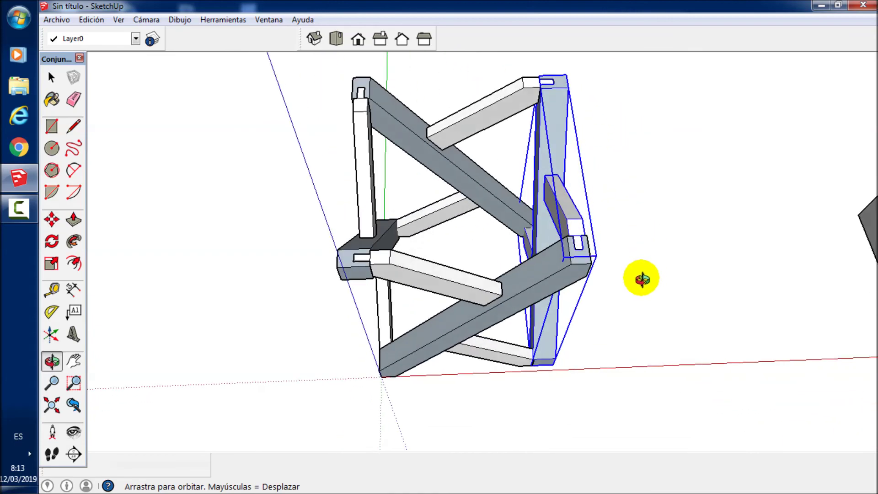
mouse_move(556, 242)
middle_down()
mouse_move(540, 239)
mouse_move(632, 233)
mouse_move(651, 209)
mouse_move(490, 215)
mouse_move(638, 121)
mouse_move(583, 140)
mouse_move(320, 127)
mouse_move(155, 147)
middle_up()
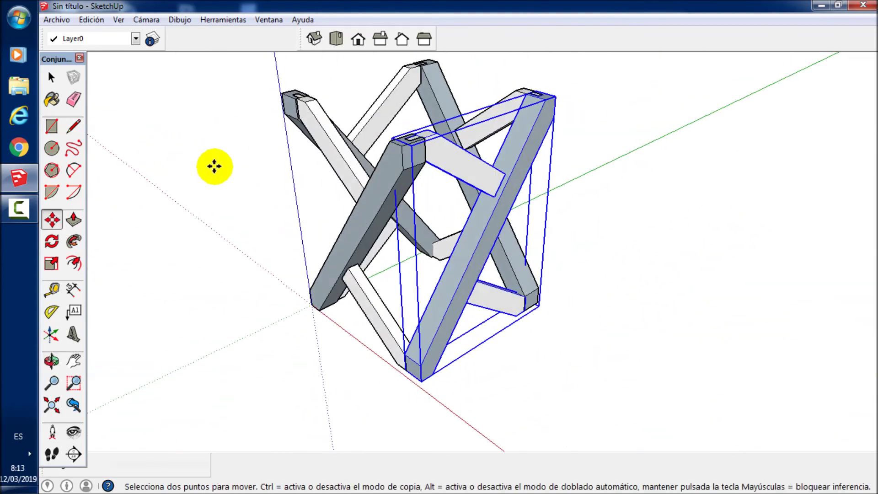
key(space)
click(573, 189)
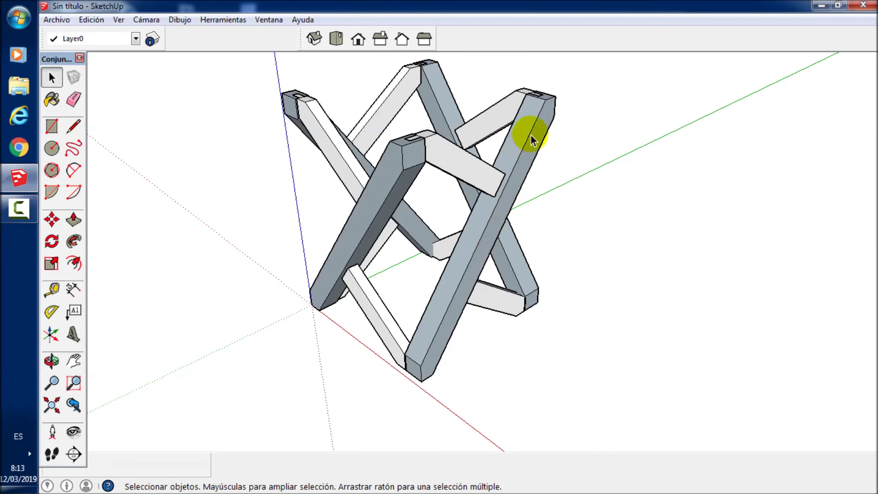
click(437, 160)
click(593, 147)
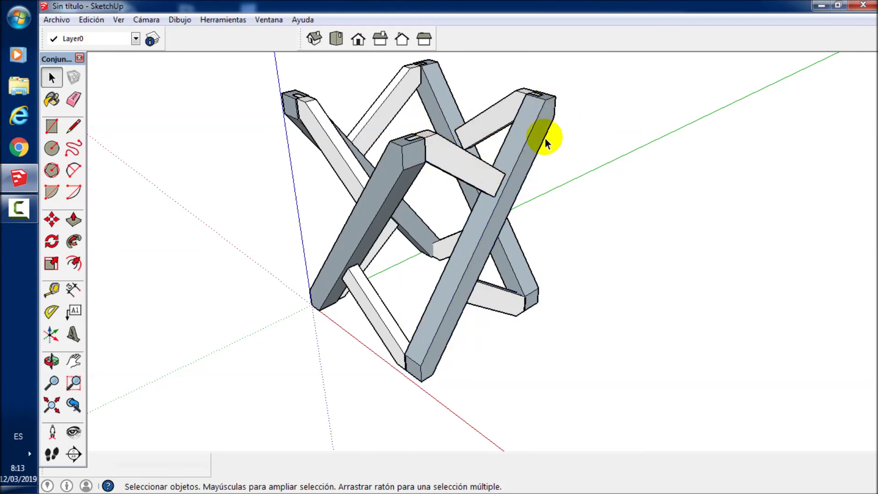
mouse_move(439, 192)
middle_down()
mouse_move(535, 190)
mouse_move(666, 102)
mouse_move(517, 83)
mouse_move(449, 227)
mouse_move(584, 204)
mouse_move(574, 190)
middle_up()
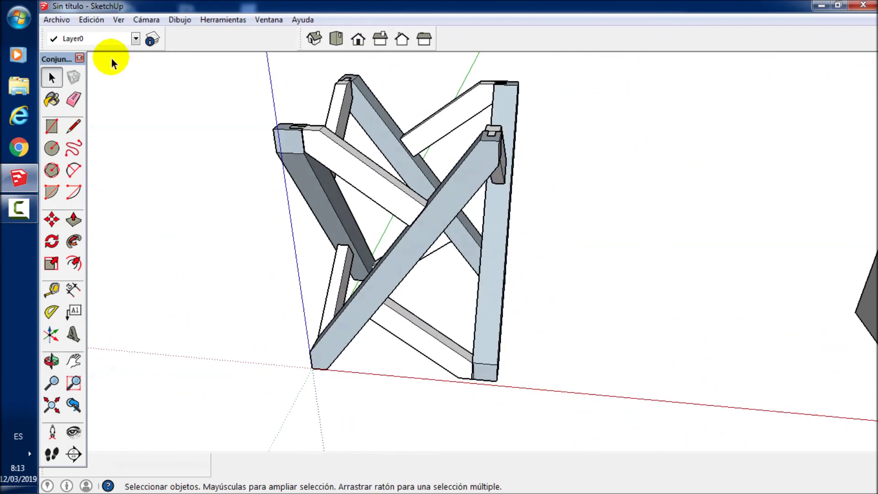
click(52, 99)
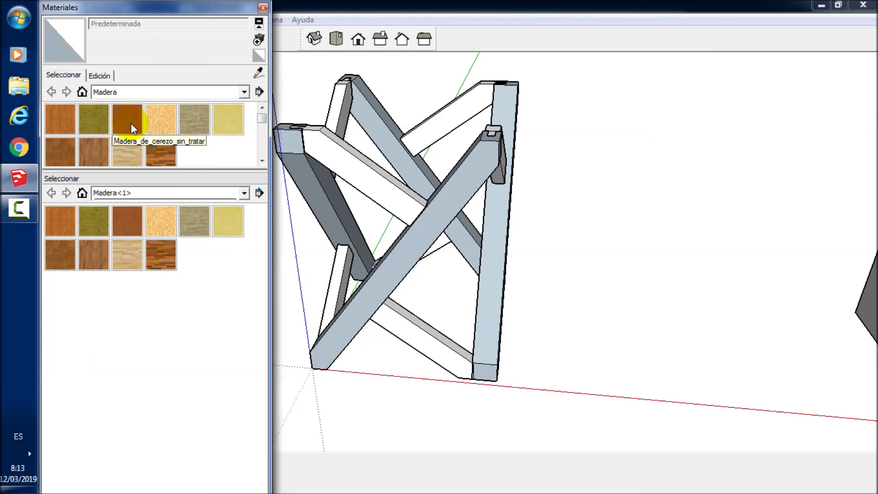
Step: Pick the Bambú_mediano wood texture and paint each of the four brace groups
click(62, 114)
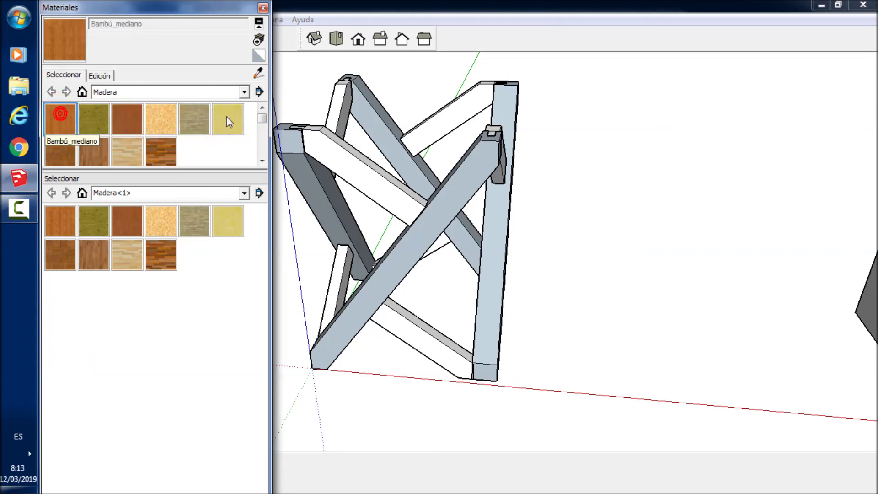
click(458, 183)
click(428, 150)
click(355, 115)
click(503, 112)
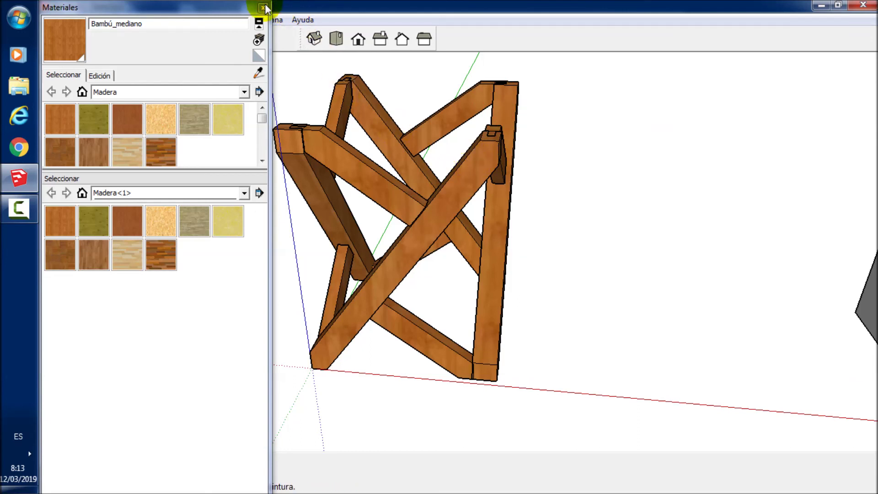
key(space)
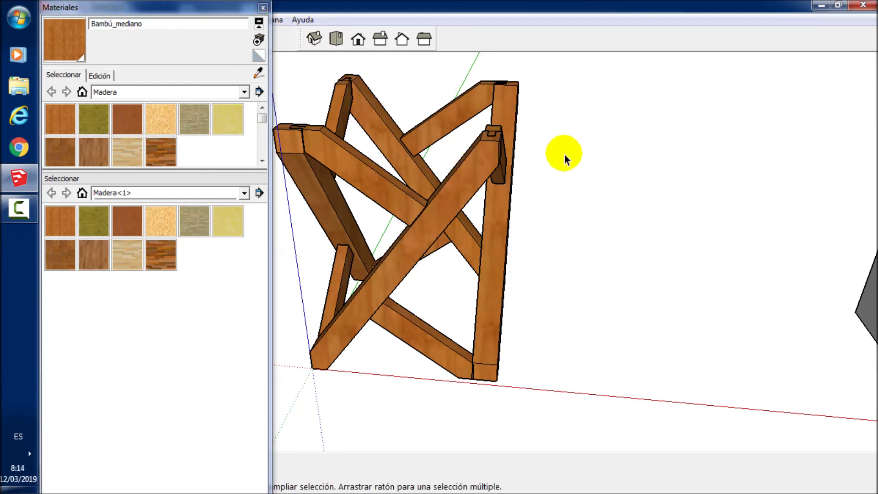
Step: Explode the wooden frame group and trial-paint two beams with Madera_de_cerezo_sin_tratar cherry wood
click(468, 185)
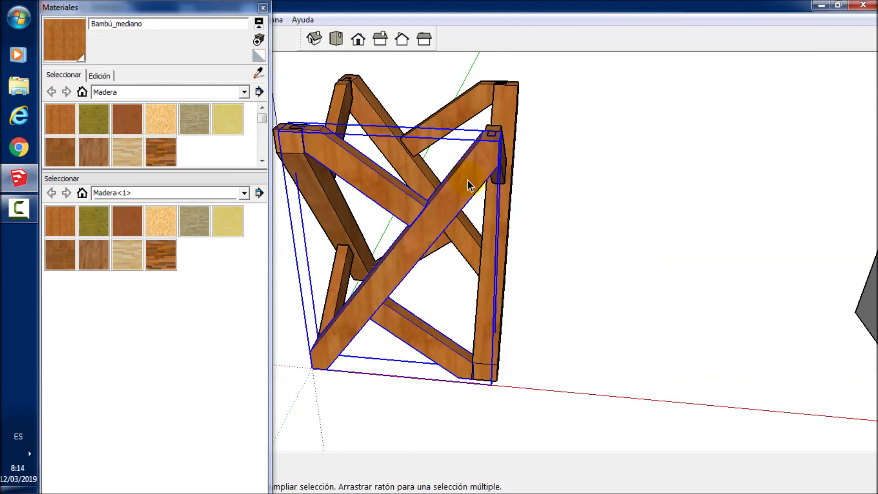
right_click(469, 185)
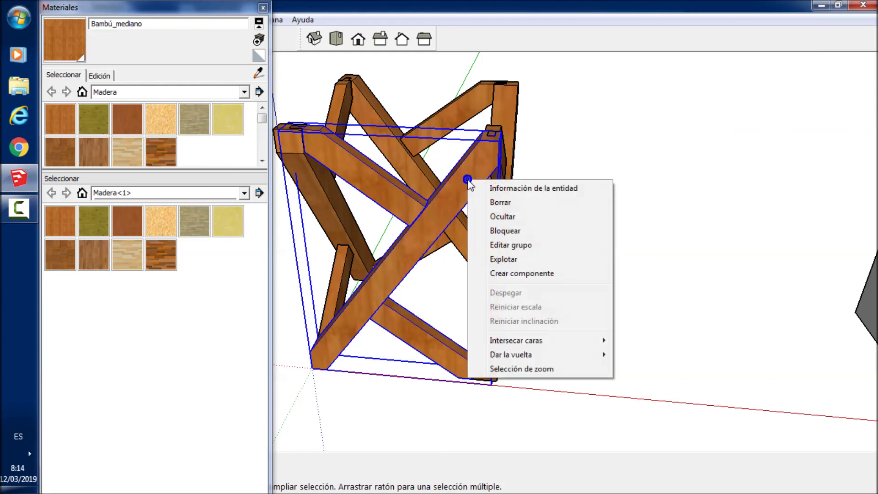
click(508, 259)
click(123, 119)
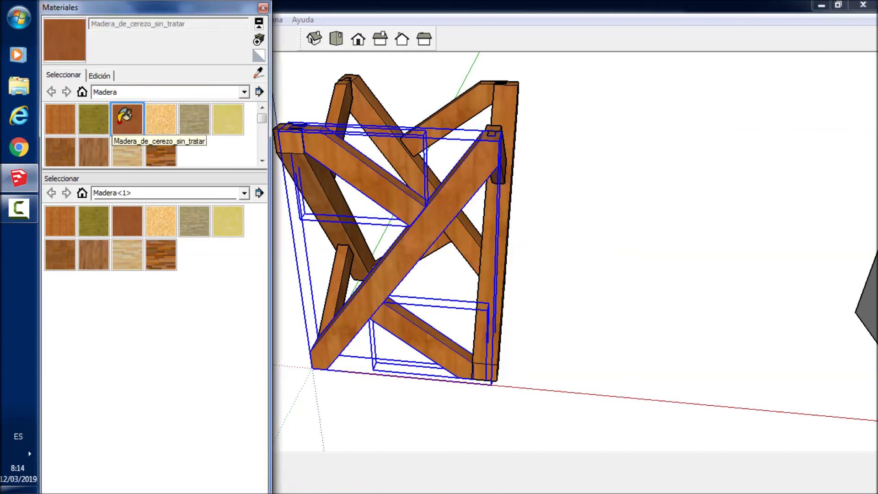
click(368, 196)
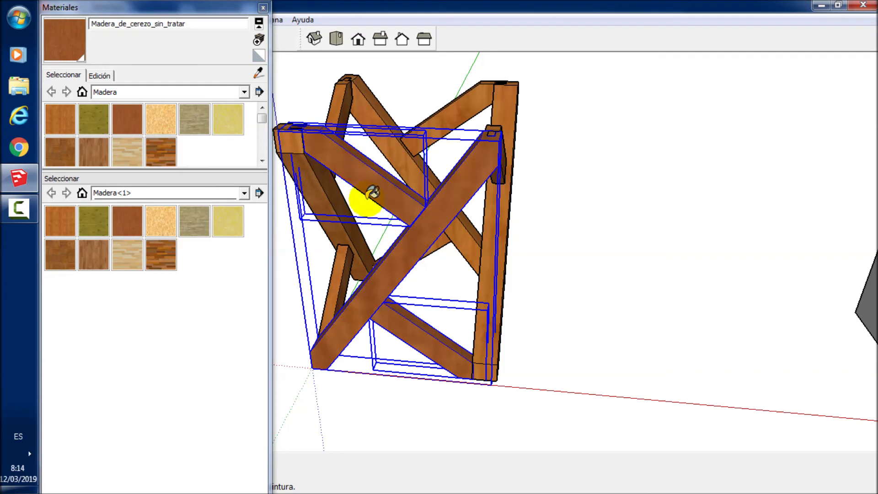
click(439, 186)
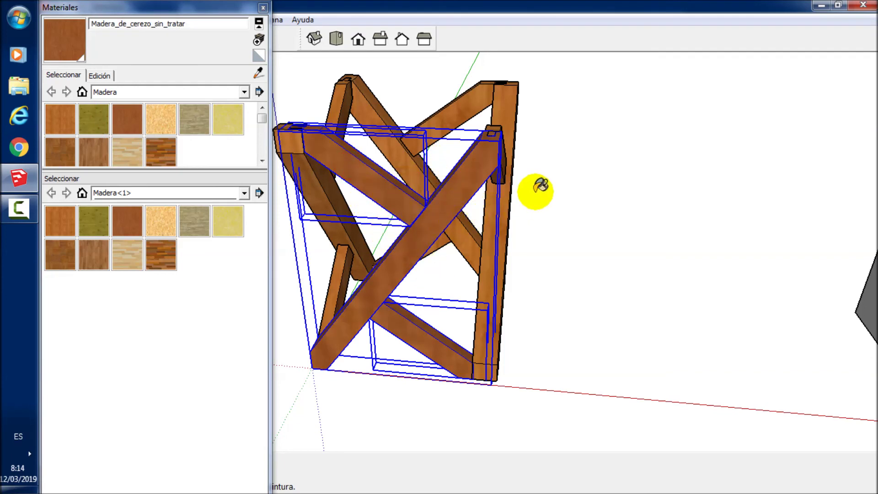
Step: Clear the selection and paint the long diagonal beam with Bambú_mediano
key(space)
click(566, 194)
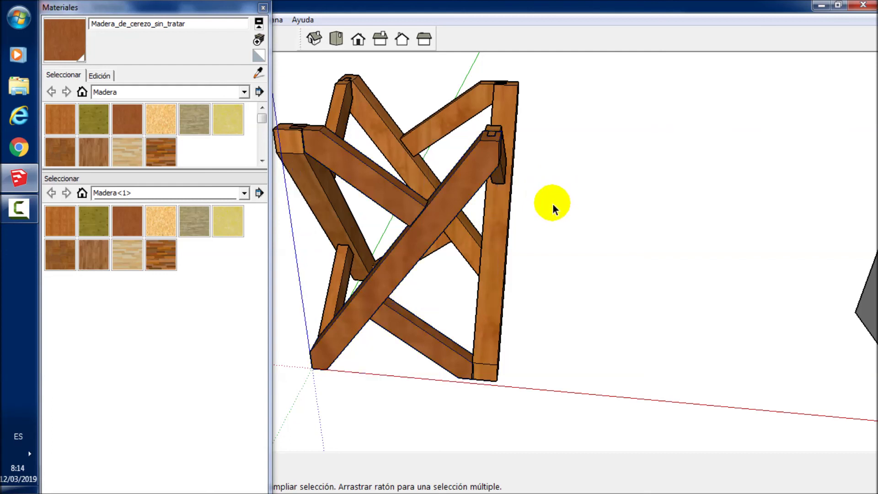
click(51, 118)
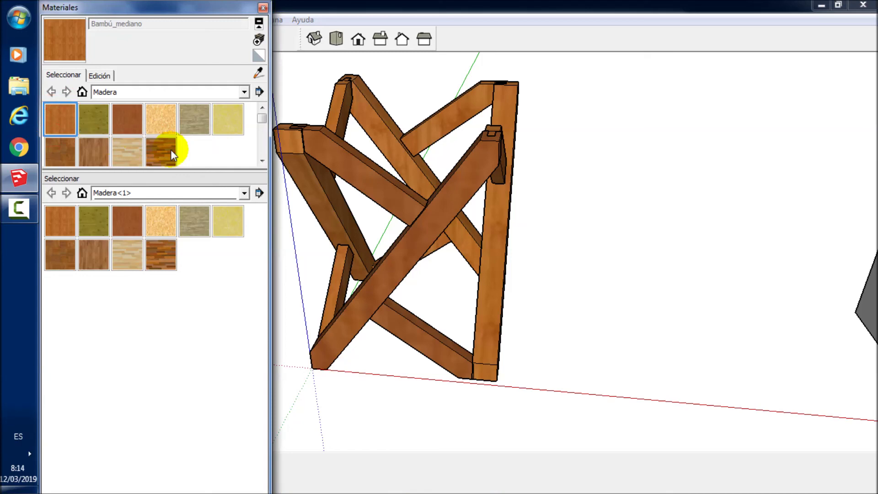
click(444, 217)
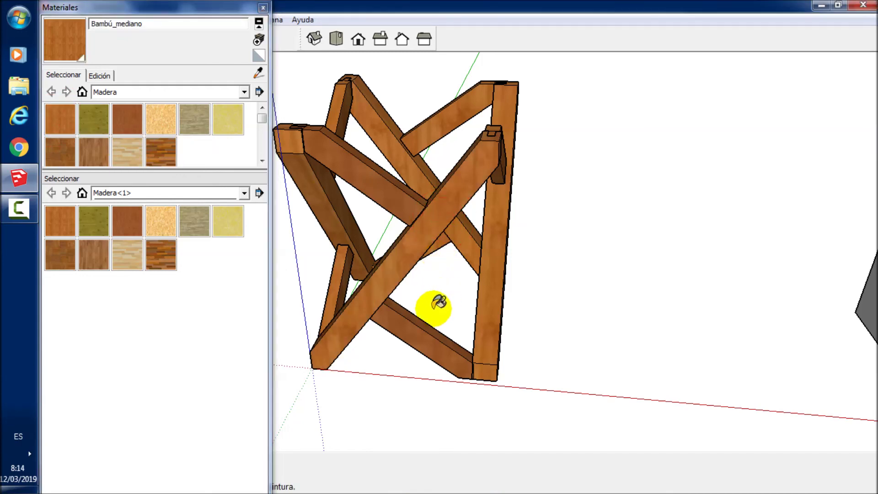
mouse_move(510, 210)
middle_down()
mouse_move(416, 238)
mouse_move(349, 223)
middle_up()
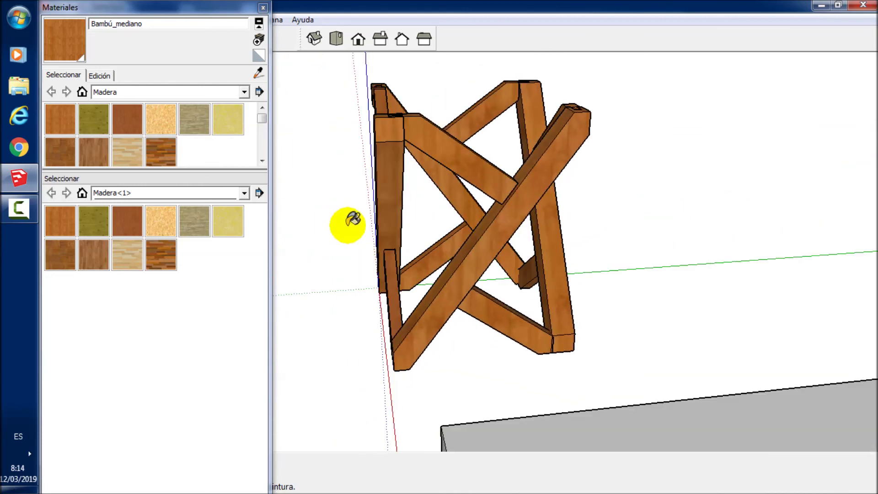
Step: Explode the wooden stand group into its separate parts
click(520, 227)
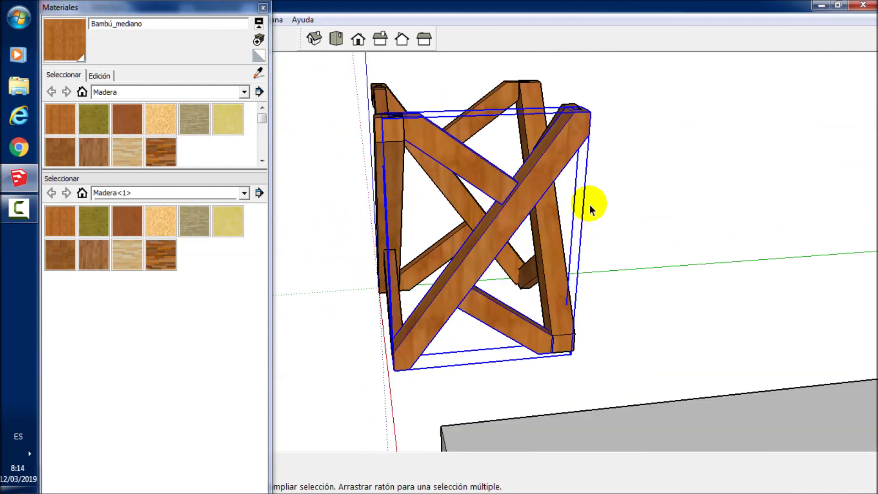
right_click(557, 181)
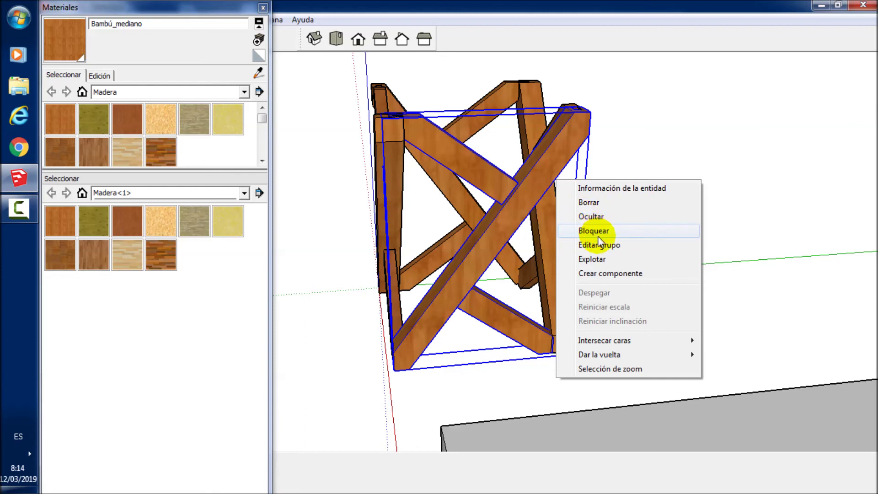
click(598, 260)
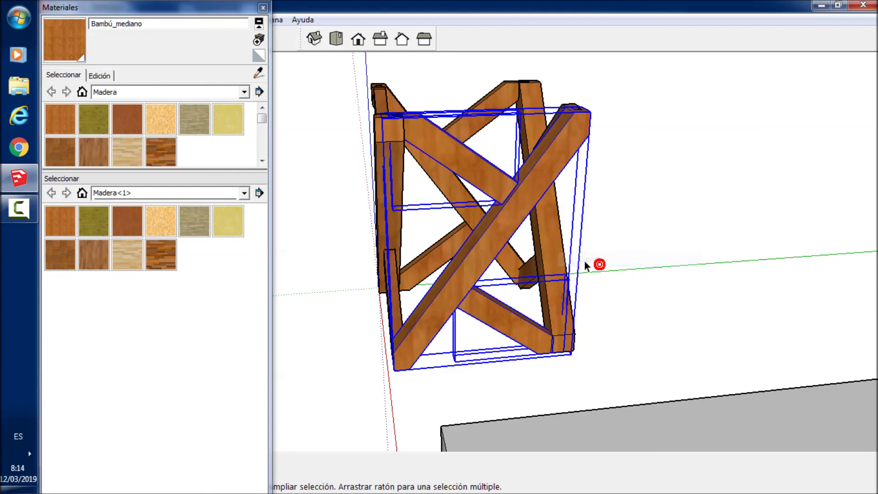
Step: Paint an upper diagonal beam with the lighter Suelo_de_madera wood
click(99, 149)
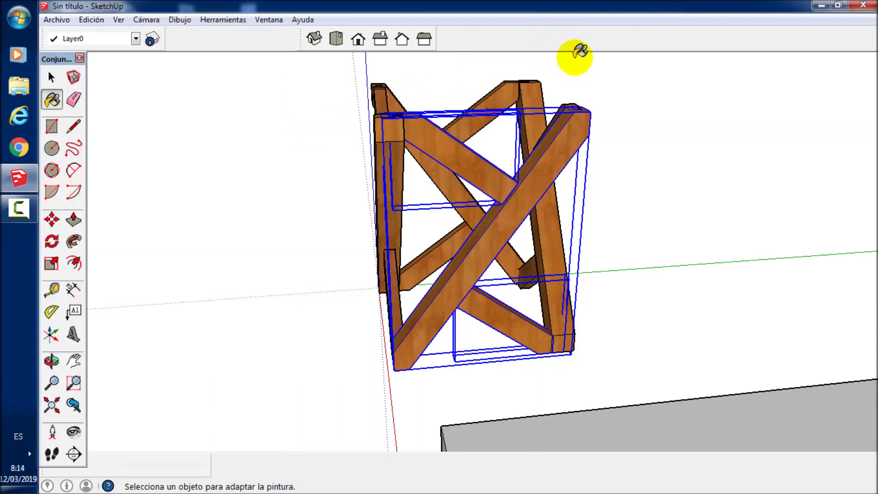
key(space)
click(602, 75)
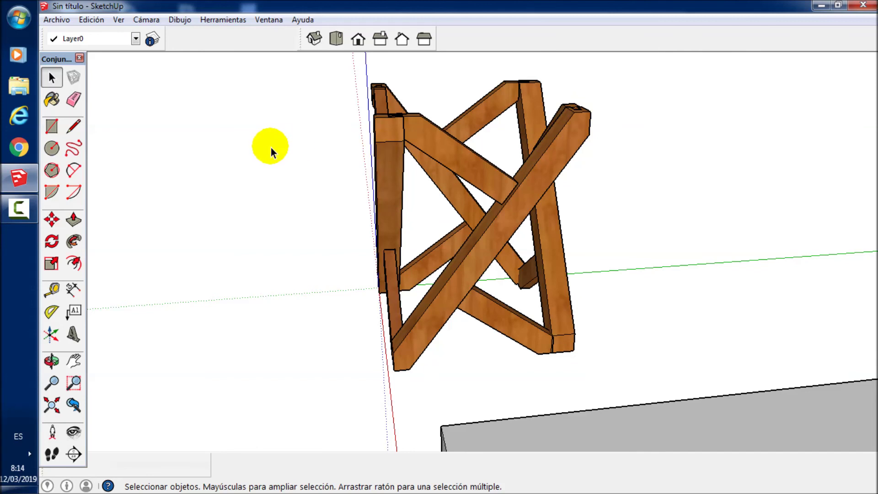
key(b)
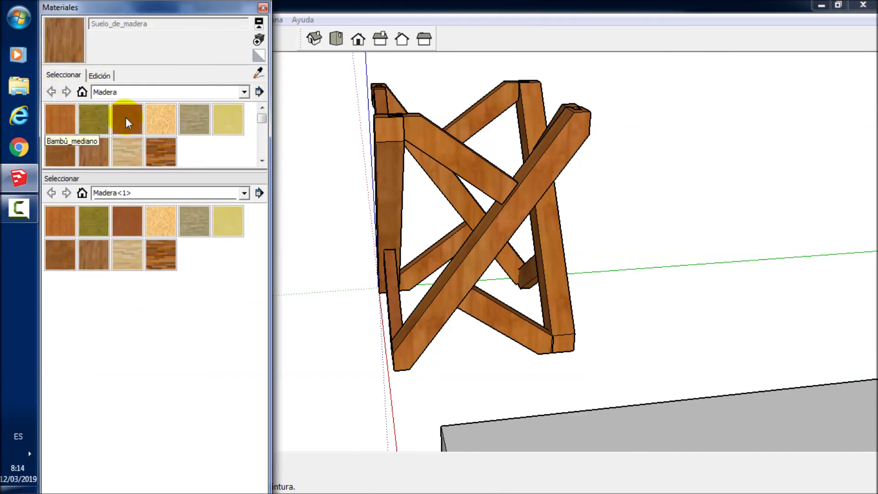
click(453, 142)
click(512, 290)
mouse_move(499, 298)
middle_down()
mouse_move(166, 297)
mouse_move(369, 292)
middle_up()
key(space)
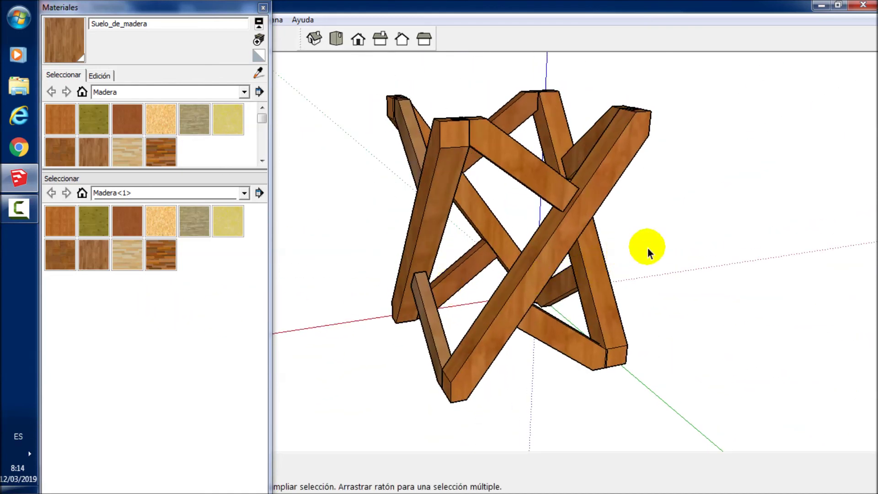
Step: Explode the next beam group and paint its upper and lower beams with Suelo_de_madera
click(573, 200)
right_click(572, 197)
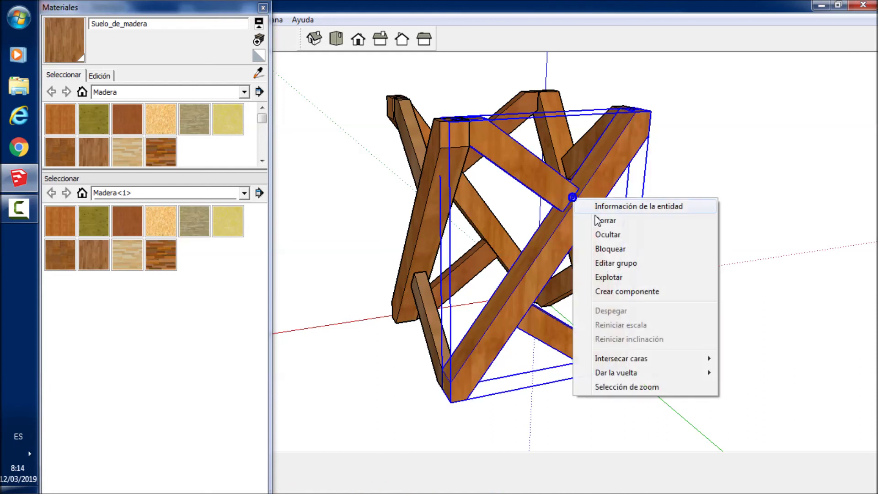
click(614, 276)
click(698, 192)
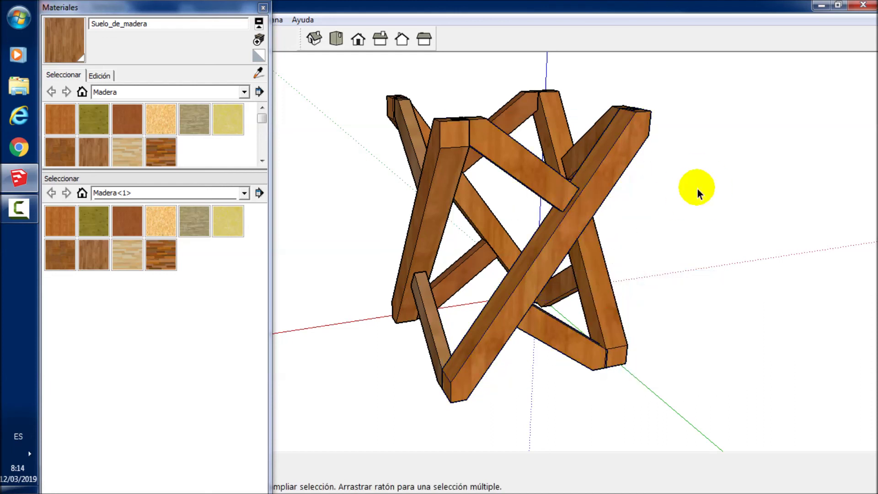
click(73, 50)
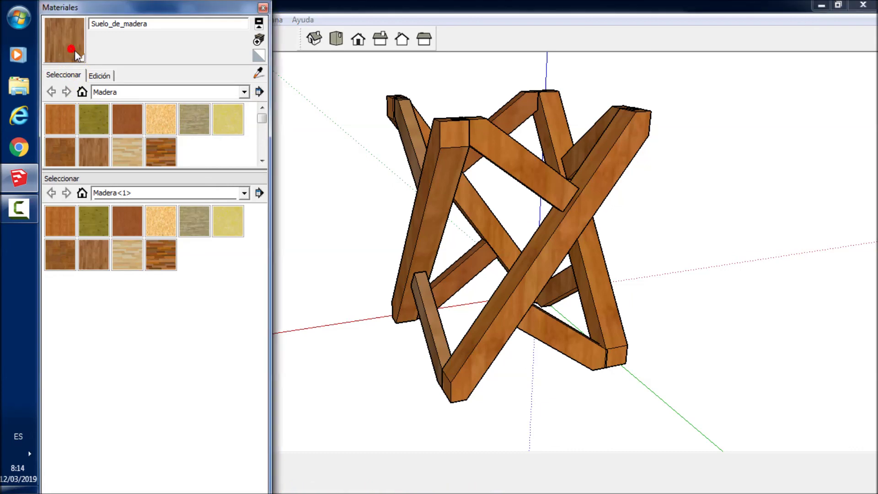
click(498, 146)
click(582, 340)
mouse_move(642, 268)
middle_down()
mouse_move(490, 286)
mouse_move(229, 255)
mouse_move(274, 249)
middle_up()
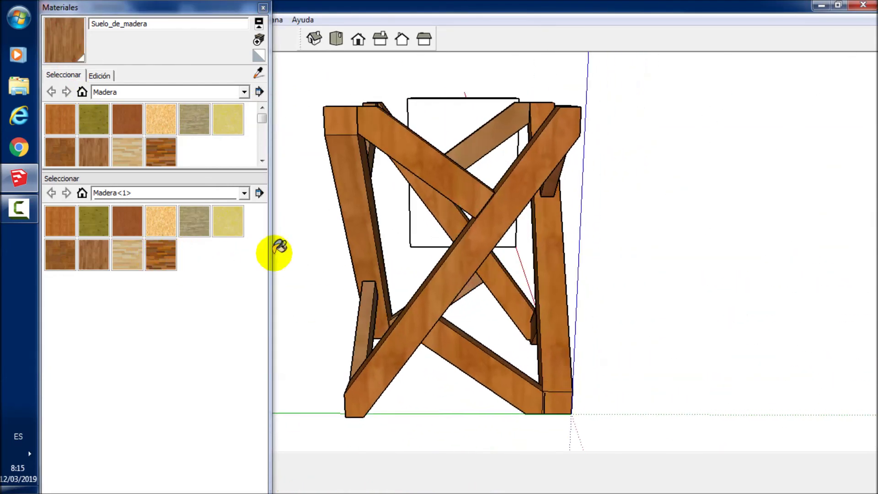
Step: Explode the front brace group into separate parts
click(487, 226)
right_click(487, 226)
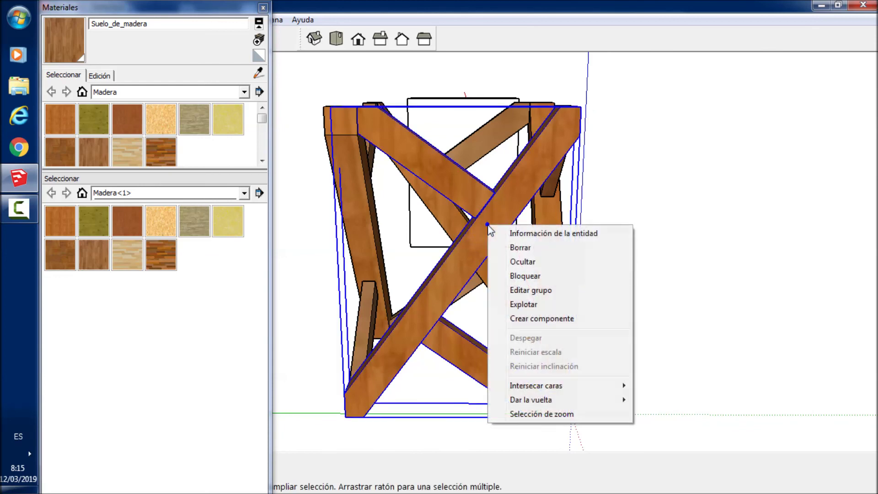
click(525, 304)
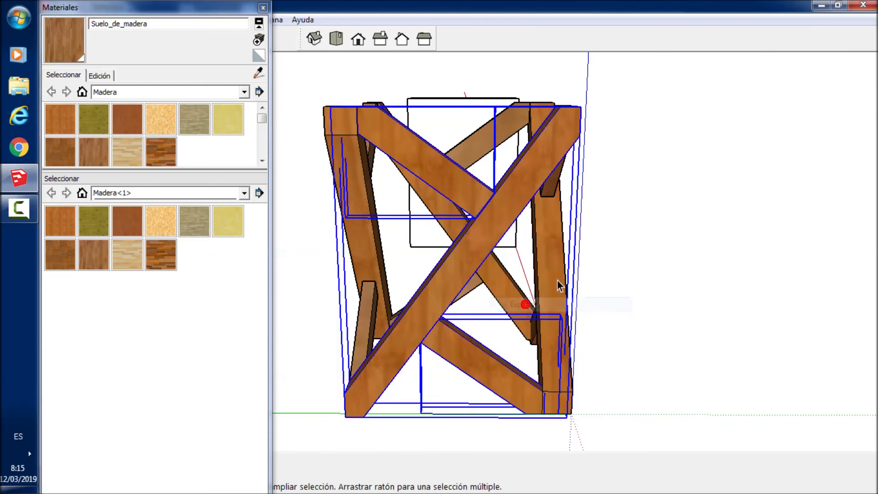
click(635, 211)
Step: Paint the front and lower back diagonal beams with Suelo_de_madera wood
click(80, 50)
click(232, 106)
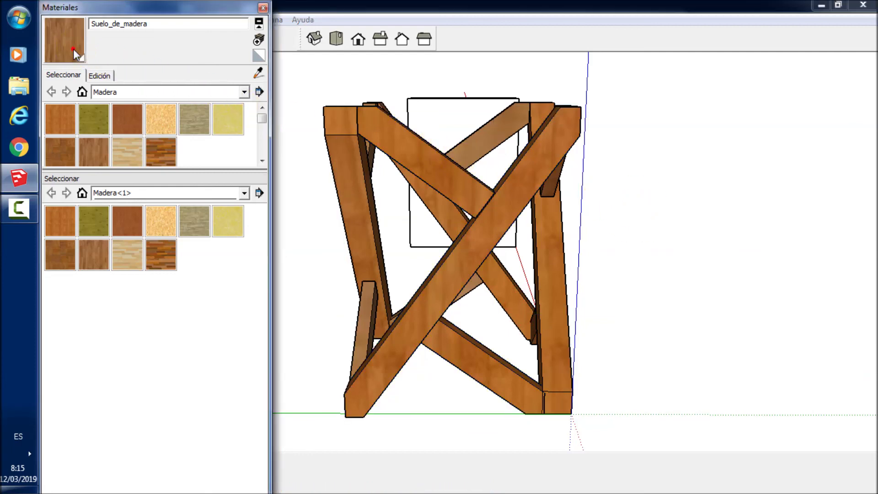
click(379, 137)
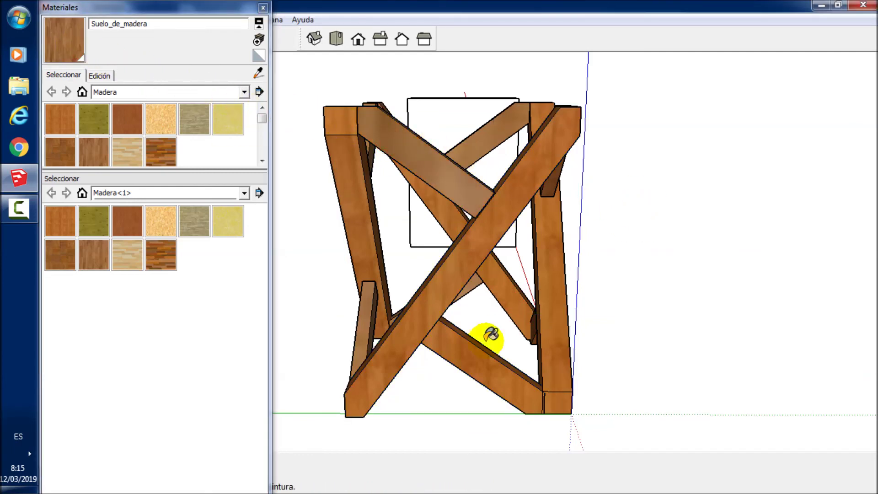
click(478, 354)
click(447, 247)
click(261, 8)
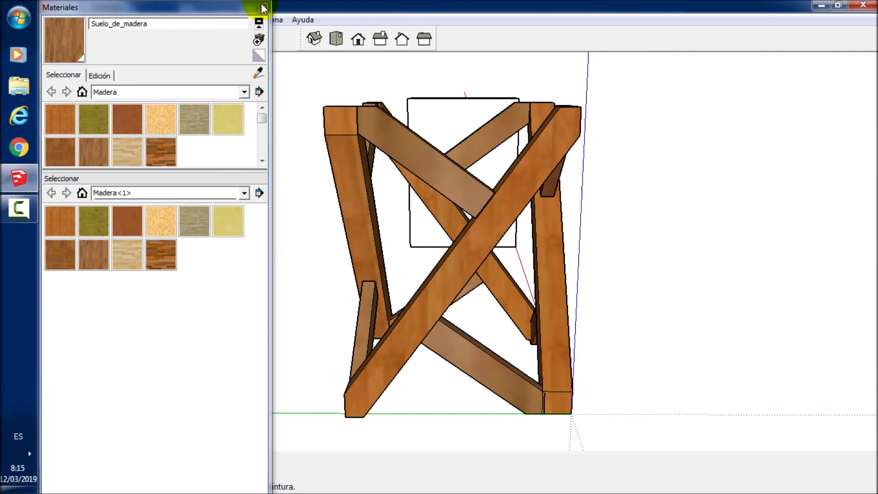
Step: Orbit around the finished wood-textured puzzle, ending on a front-facing view
mouse_move(325, 110)
middle_down()
mouse_move(621, 218)
mouse_move(690, 203)
middle_up()
mouse_move(447, 232)
middle_down()
mouse_move(675, 233)
mouse_move(558, 177)
mouse_move(330, 253)
mouse_move(554, 235)
mouse_move(677, 198)
mouse_move(512, 215)
mouse_move(460, 251)
mouse_move(654, 229)
mouse_move(489, 264)
mouse_move(695, 249)
mouse_move(427, 246)
middle_up()
mouse_move(426, 246)
mouse_down()
mouse_move(674, 245)
mouse_move(689, 220)
mouse_move(591, 196)
mouse_move(501, 222)
mouse_move(409, 302)
mouse_move(339, 288)
mouse_move(329, 272)
mouse_move(410, 249)
mouse_move(358, 263)
mouse_move(355, 276)
mouse_move(608, 276)
mouse_up()
right_click(609, 276)
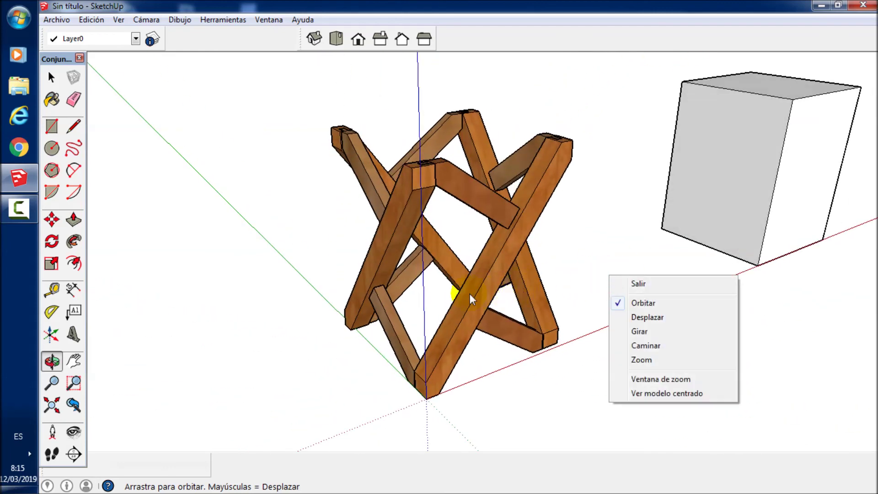
click(652, 258)
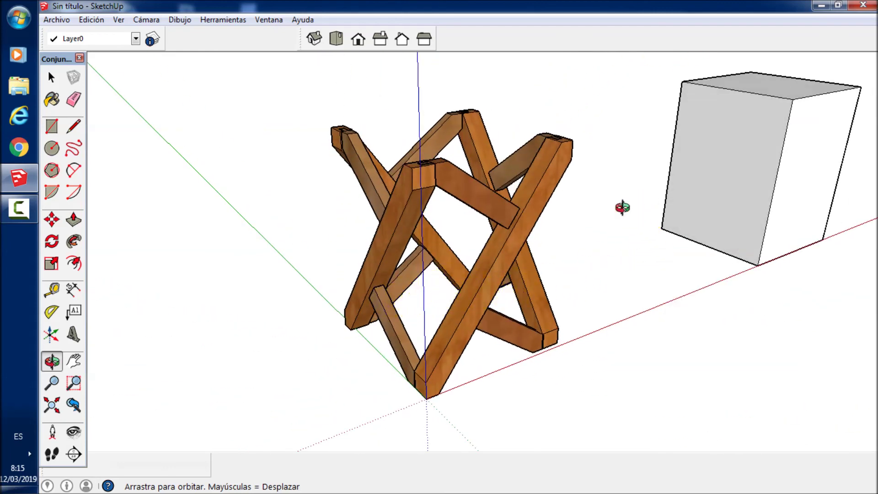
mouse_move(621, 206)
mouse_down()
mouse_move(584, 238)
mouse_move(335, 247)
mouse_move(344, 248)
mouse_up()
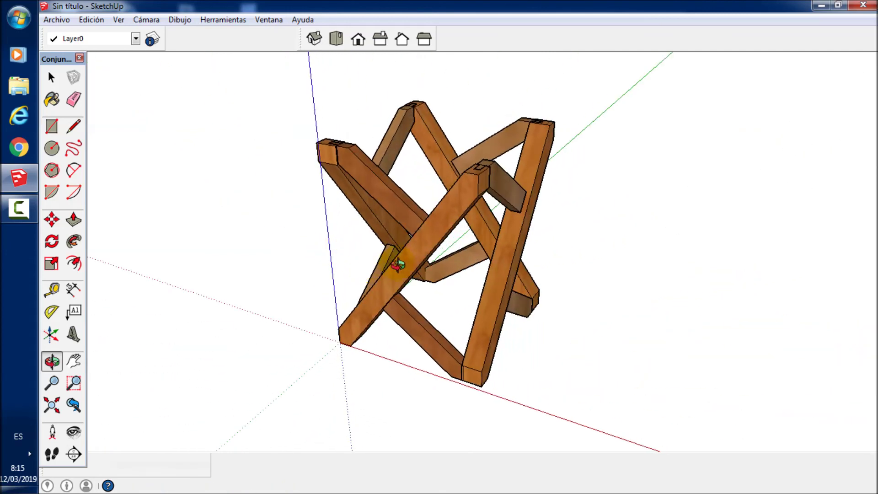
mouse_move(478, 303)
mouse_down()
mouse_move(490, 343)
mouse_move(533, 249)
mouse_move(720, 275)
mouse_up()
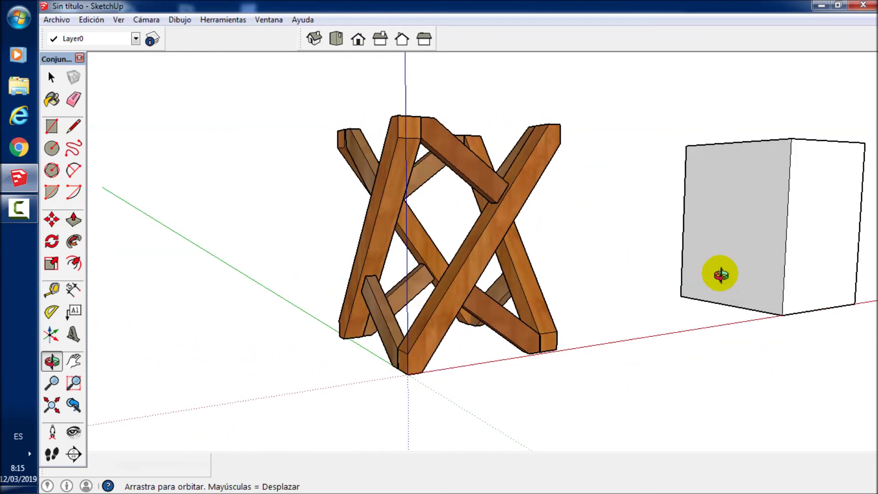